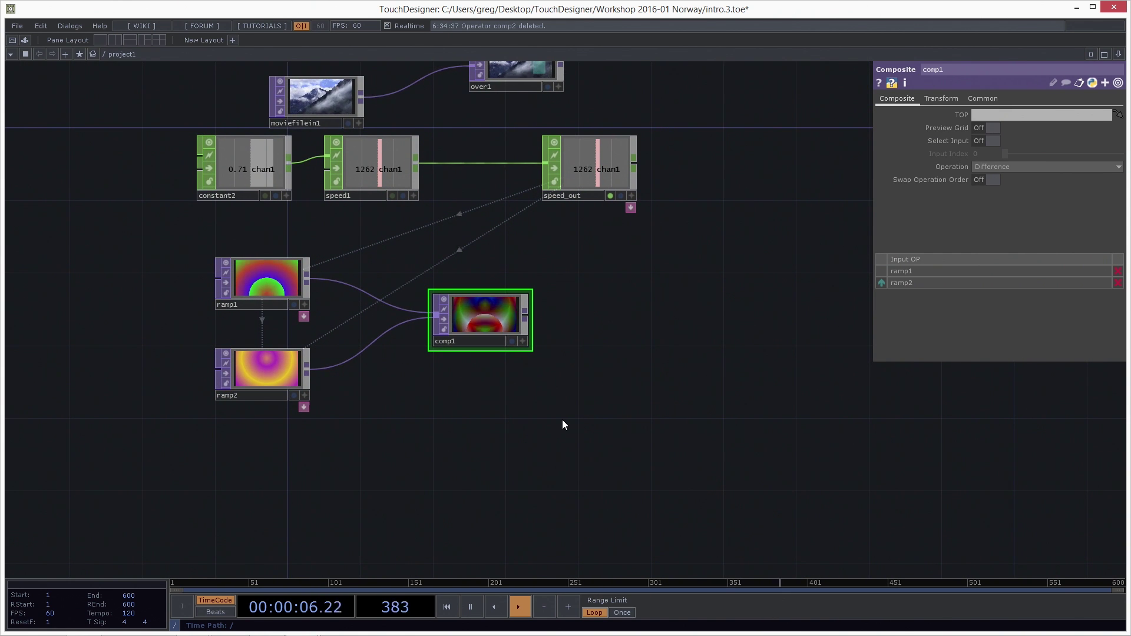
Add a Select TOP in the empty network area below ramp2 and comp1.
{"action": "left_click_drag", "start_coordinate": [562, 419], "coordinate": [559, 408]}
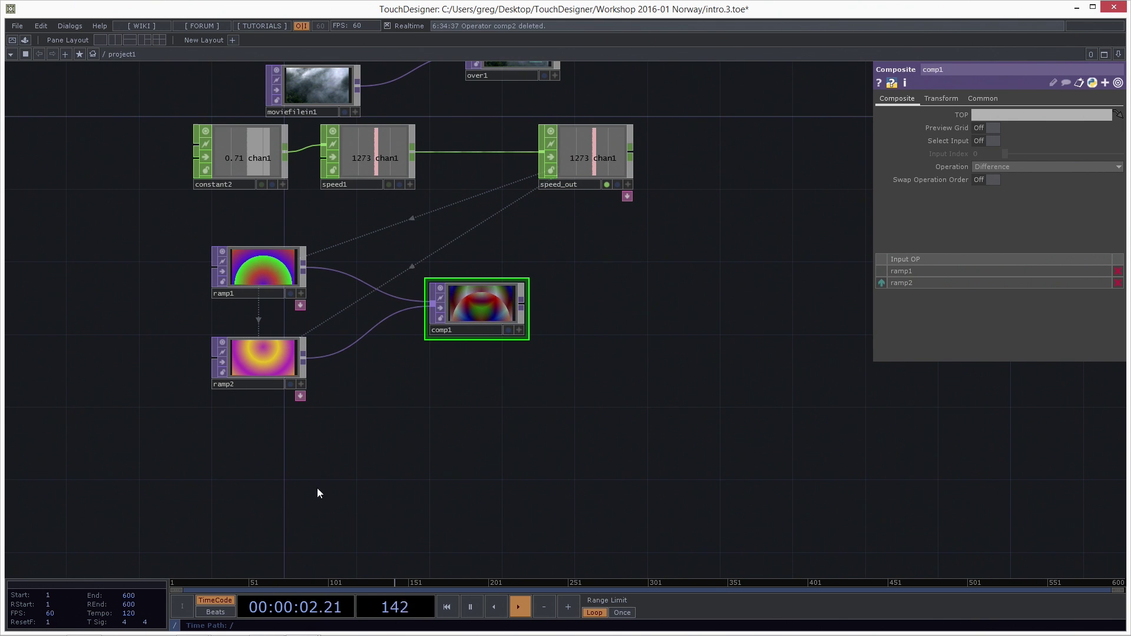
{"action": "key", "text": "Tab"}
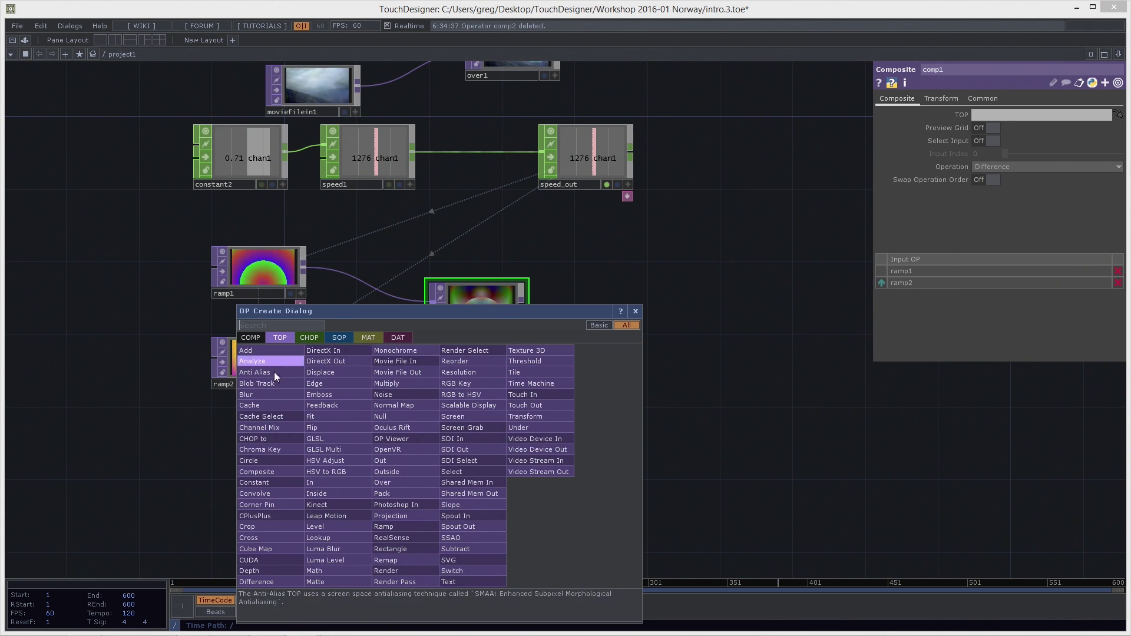
{"action": "type", "text": "s"}
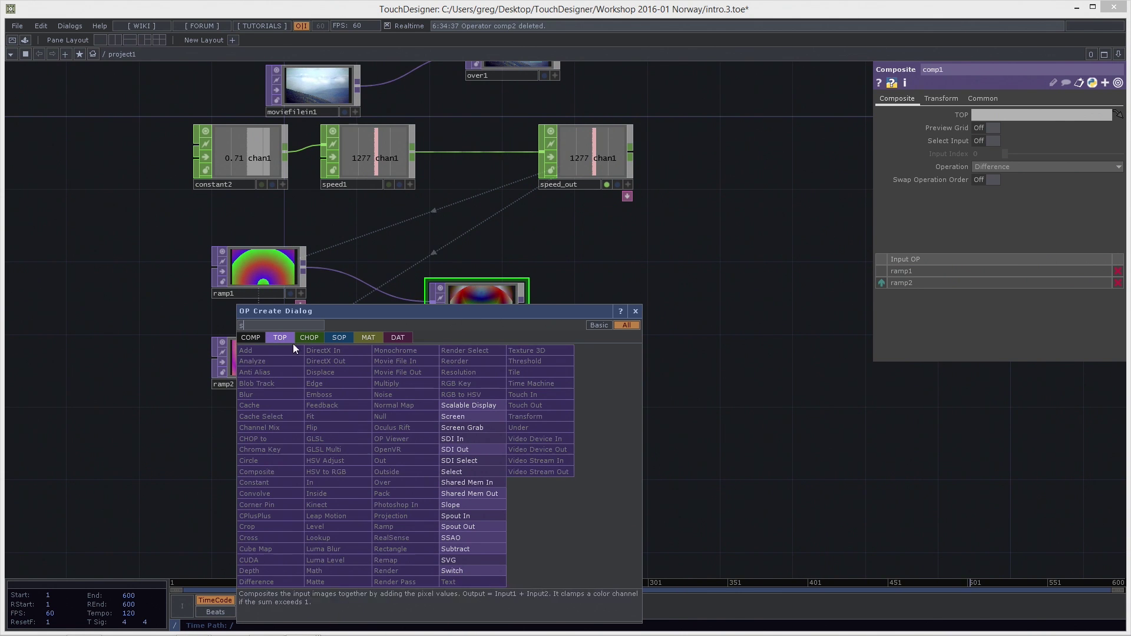
{"action": "type", "text": "elect"}
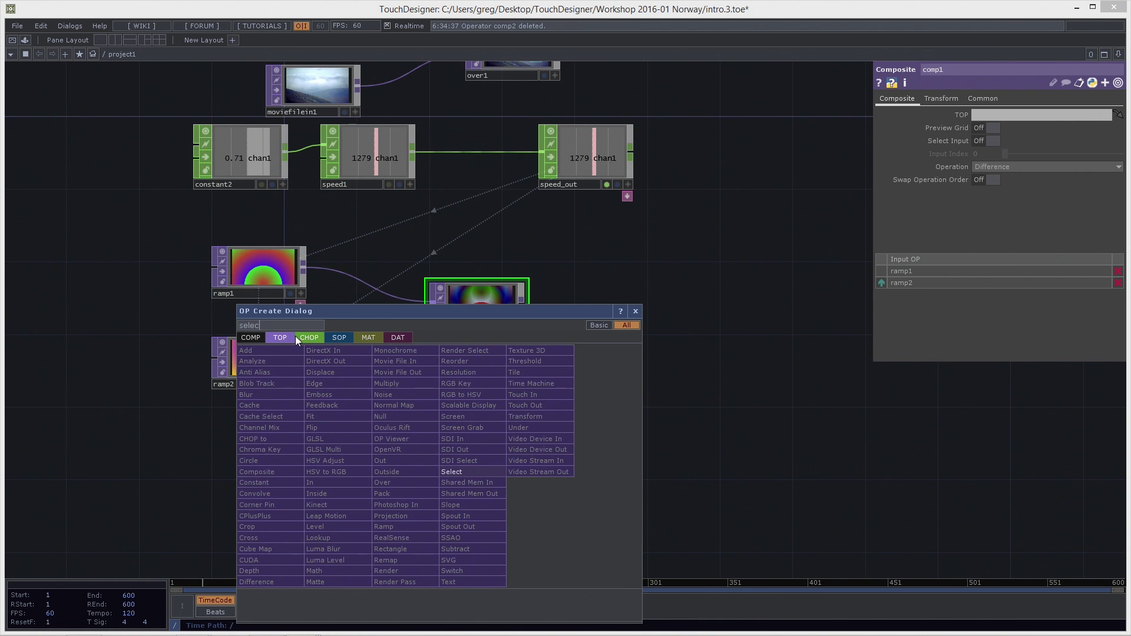
{"action": "left_click", "coordinate": [478, 470]}
{"action": "left_click", "coordinate": [361, 475]}
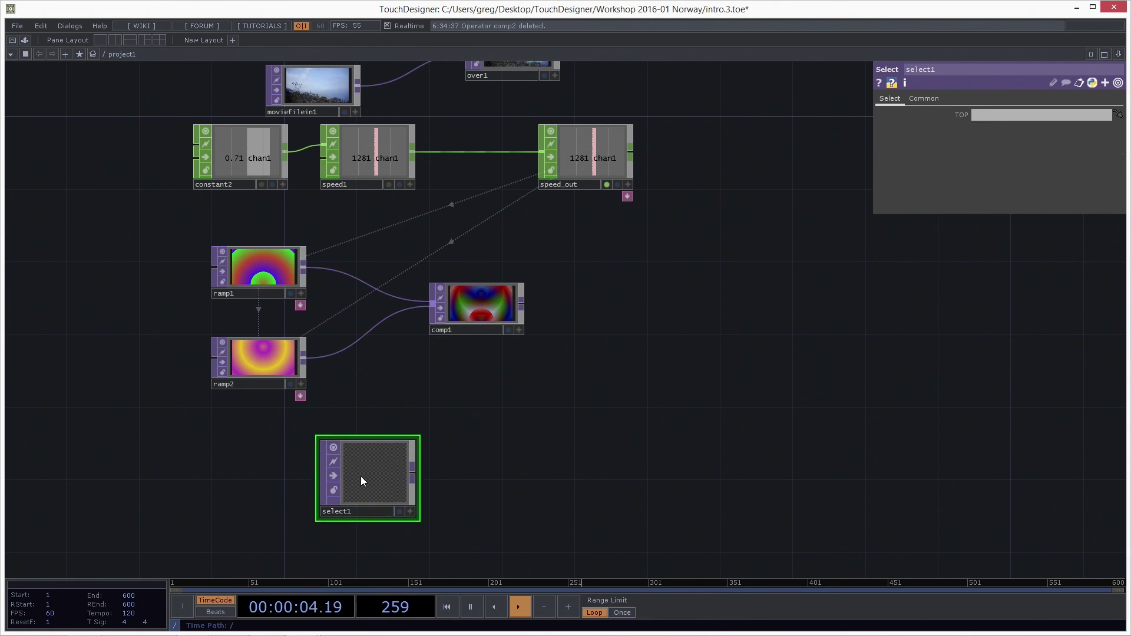
{"action": "left_click_drag", "start_coordinate": [387, 475], "coordinate": [471, 475]}
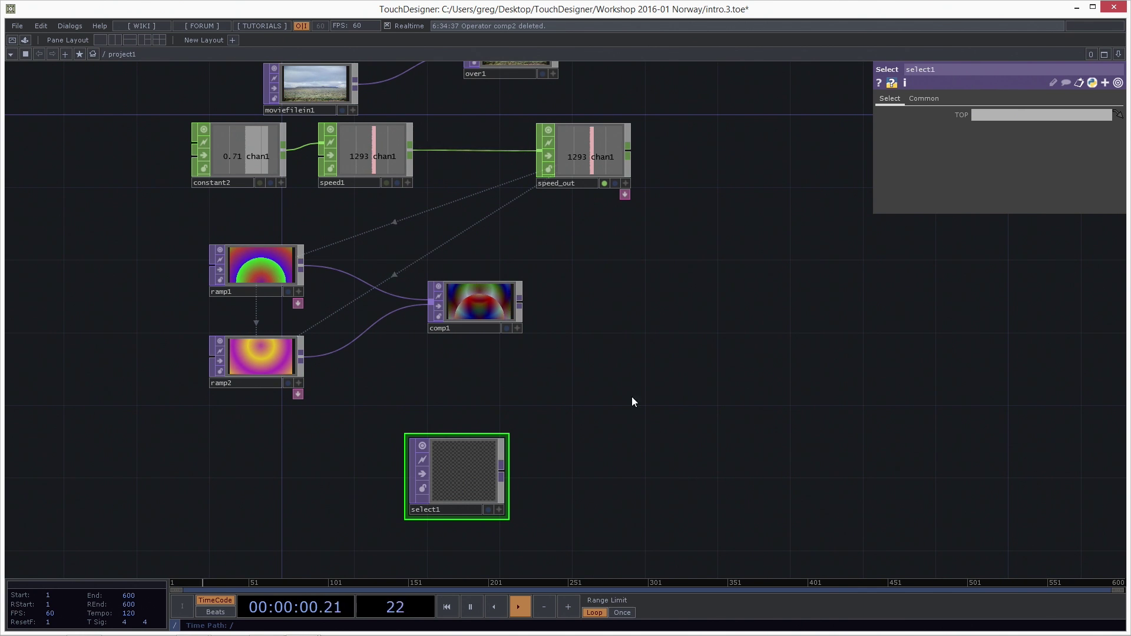
{"action": "left_click_drag", "start_coordinate": [454, 485], "coordinate": [442, 488]}
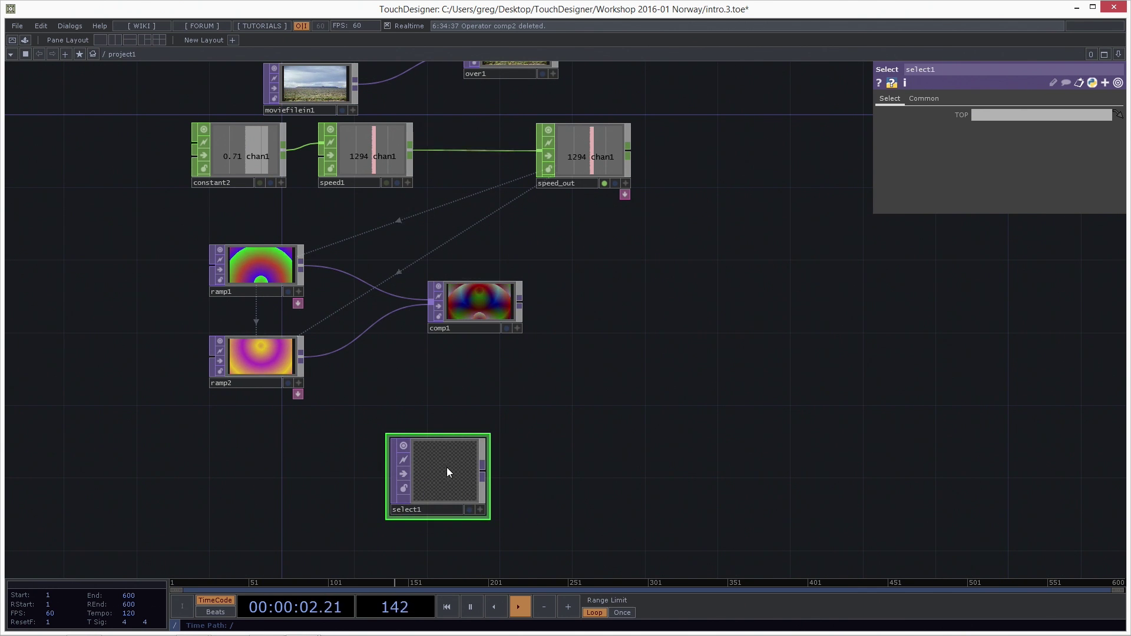
Reference moviefilein1 as the source TOP of the select1 node.
{"action": "left_click_drag", "start_coordinate": [574, 419], "coordinate": [554, 454]}
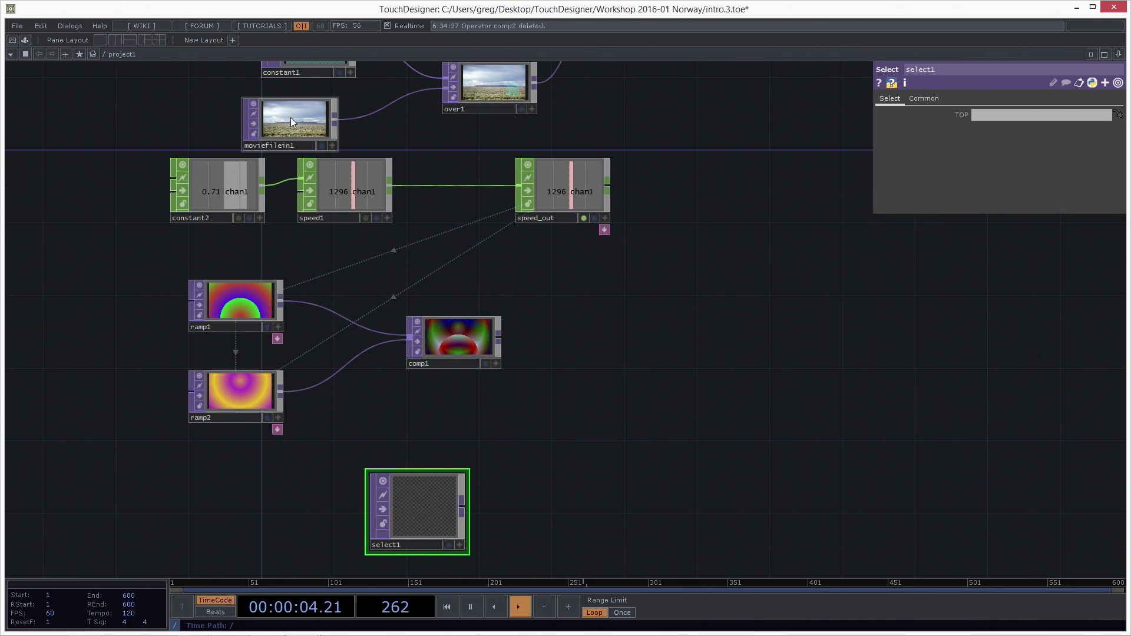
{"action": "left_click", "coordinate": [334, 119]}
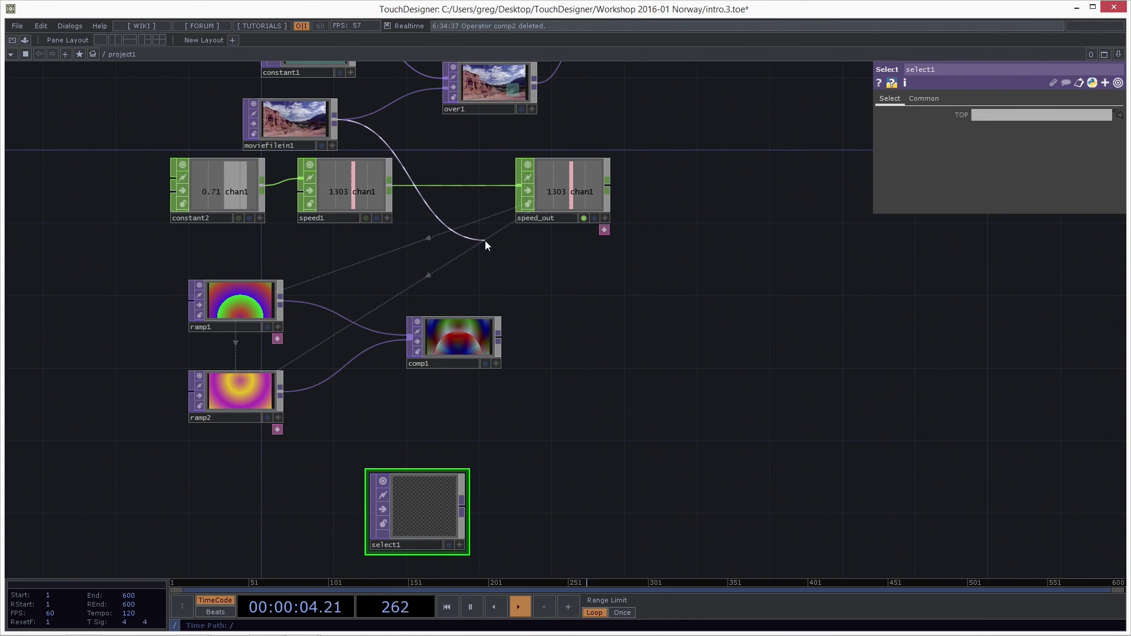
{"action": "left_click", "coordinate": [406, 133]}
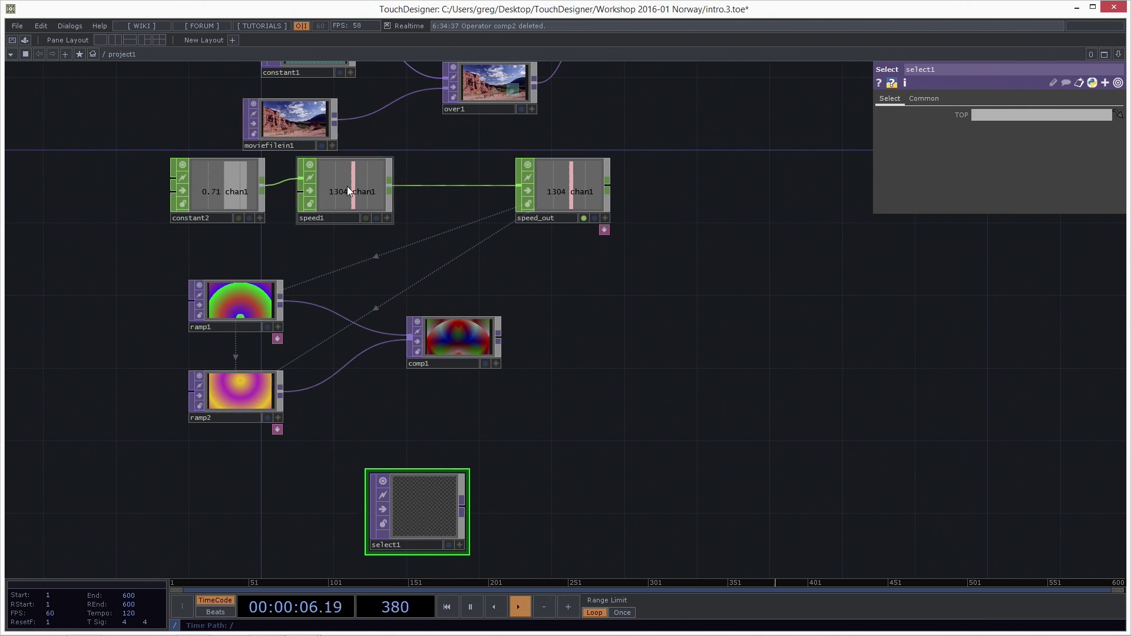
{"action": "left_click_drag", "start_coordinate": [421, 506], "coordinate": [402, 507]}
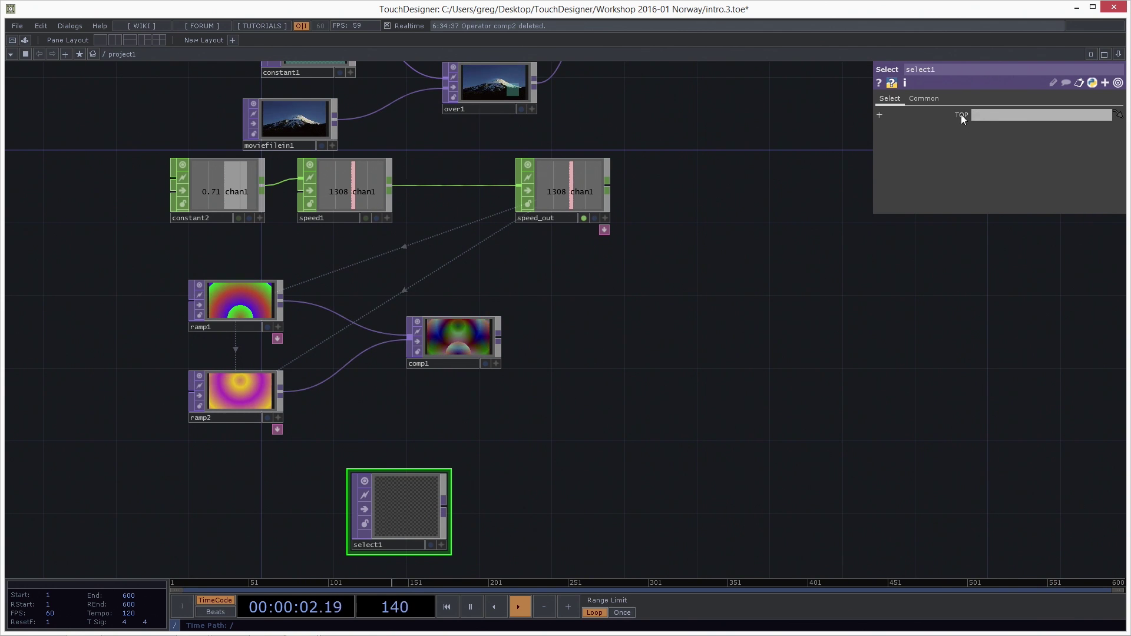
{"action": "left_click_drag", "start_coordinate": [281, 114], "coordinate": [999, 116]}
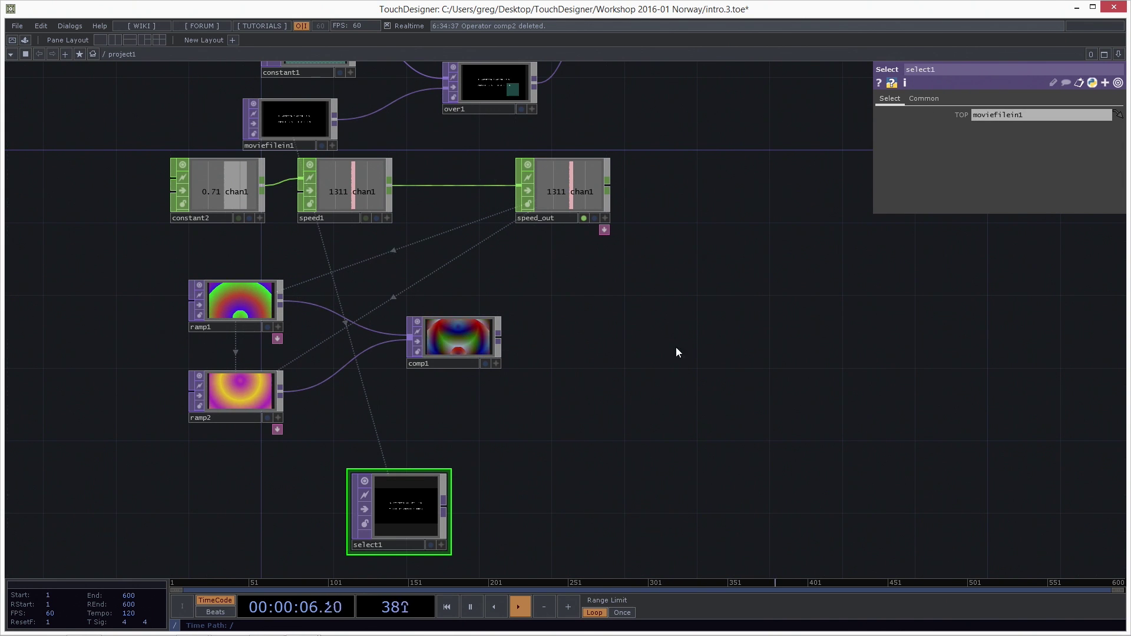
Reposition the select1 node slightly within the open space below ramp2 and comp1.
{"action": "left_click_drag", "start_coordinate": [579, 546], "coordinate": [563, 532]}
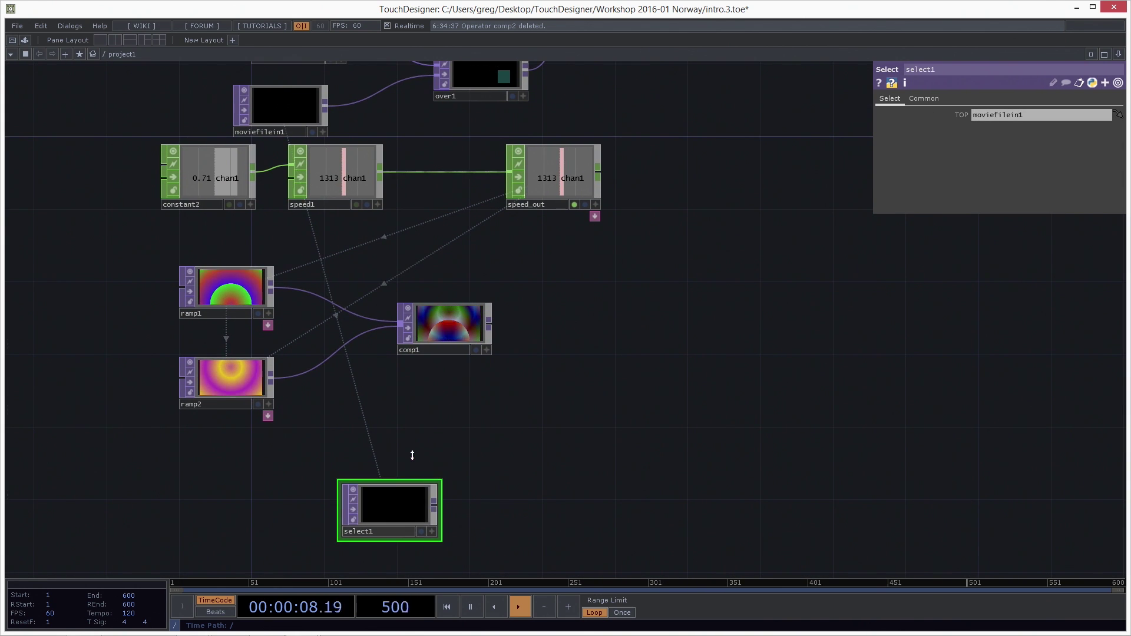
{"action": "left_click_drag", "start_coordinate": [414, 465], "coordinate": [395, 483]}
{"action": "left_click_drag", "start_coordinate": [553, 514], "coordinate": [587, 433]}
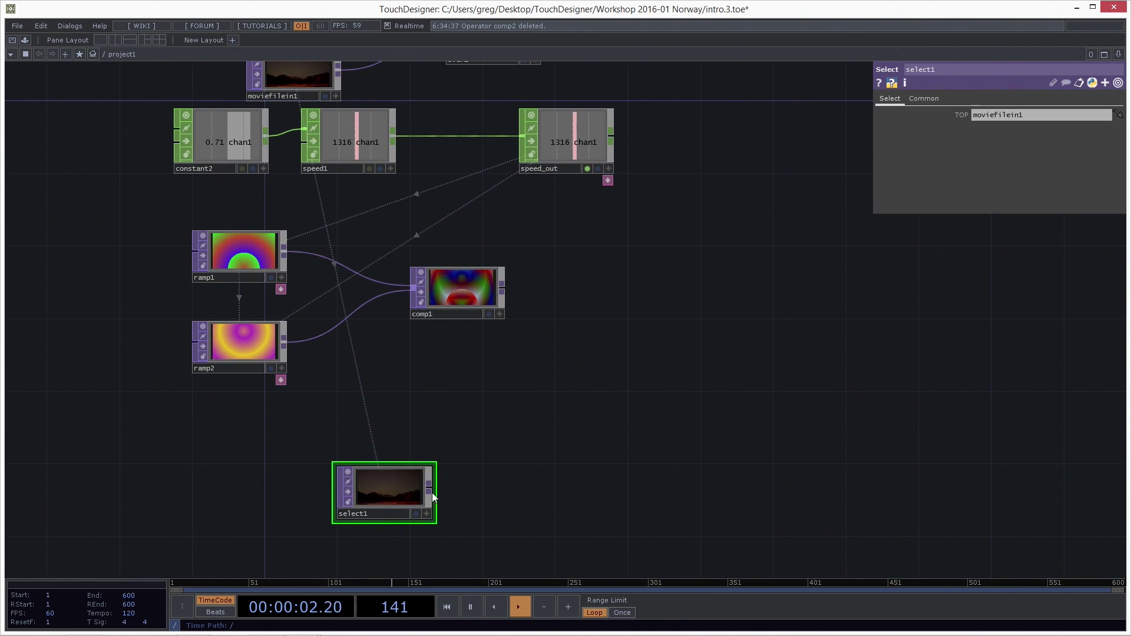
{"action": "left_click", "coordinate": [339, 69]}
{"action": "right_click", "coordinate": [379, 434]}
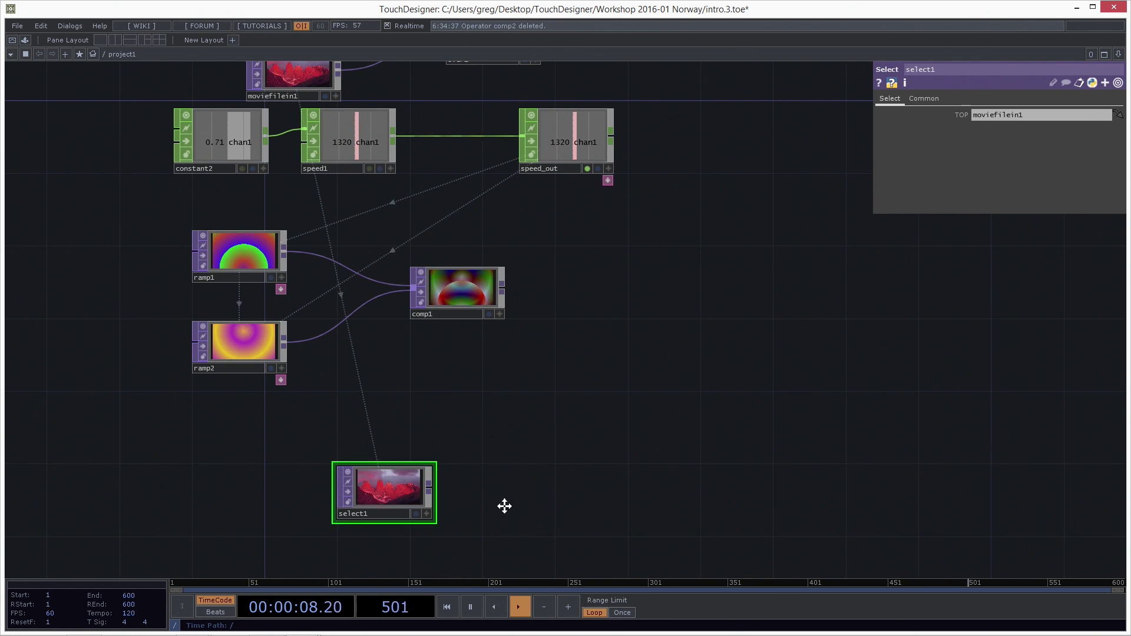
{"action": "left_click_drag", "start_coordinate": [399, 492], "coordinate": [380, 493]}
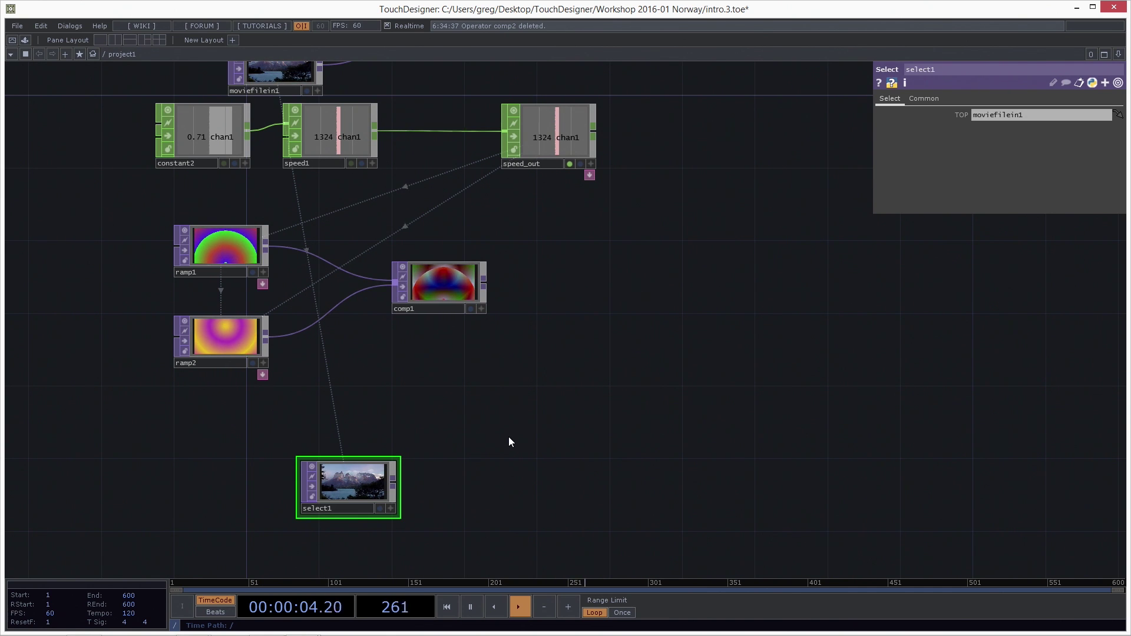
Add a Blur TOP fed by select1's output and place it beside select1.
{"action": "scroll", "coordinate": [508, 436], "scroll_direction": "down", "scroll_amount": 2}
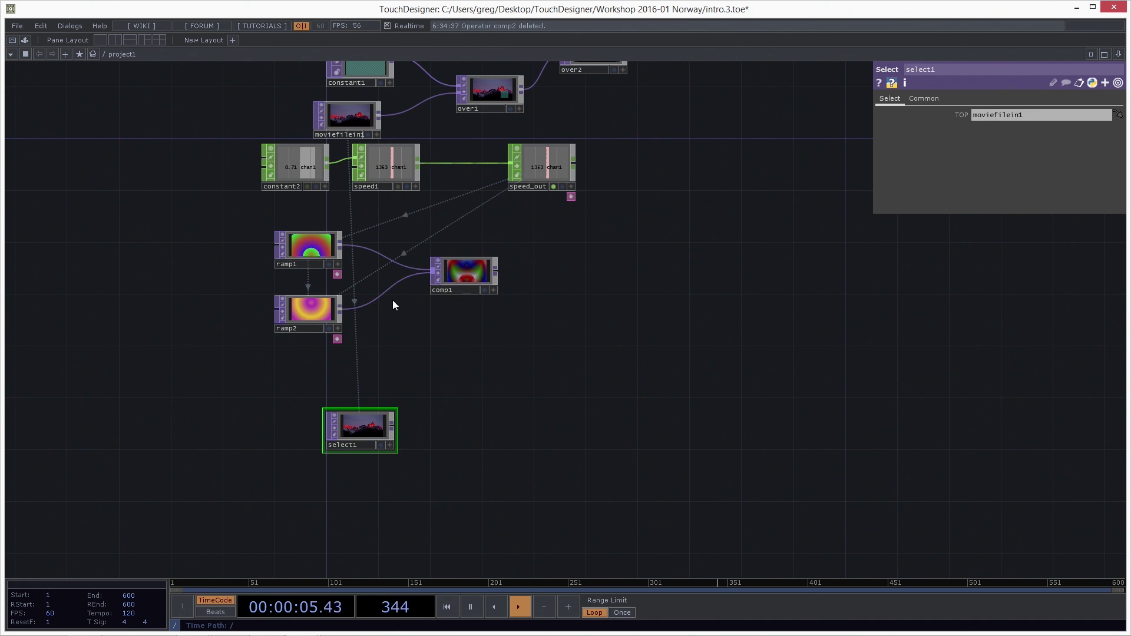
{"action": "scroll", "coordinate": [522, 394], "scroll_direction": "up", "scroll_amount": 3}
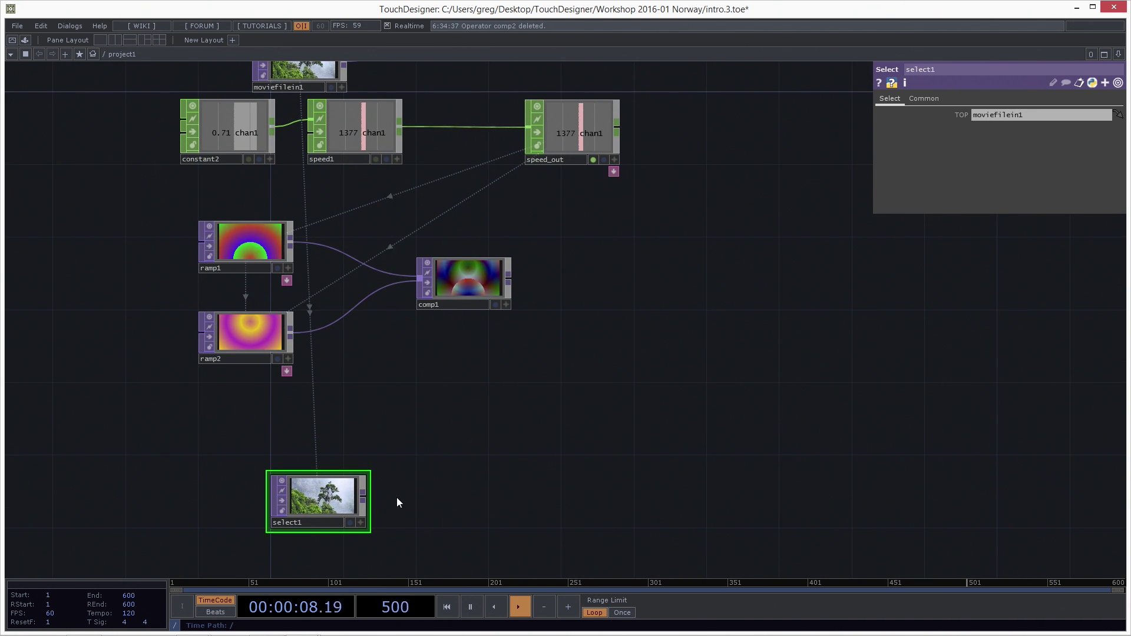
{"action": "scroll", "coordinate": [383, 377], "scroll_direction": "up", "scroll_amount": 3}
{"action": "scroll", "coordinate": [439, 374], "scroll_direction": "up", "scroll_amount": 1}
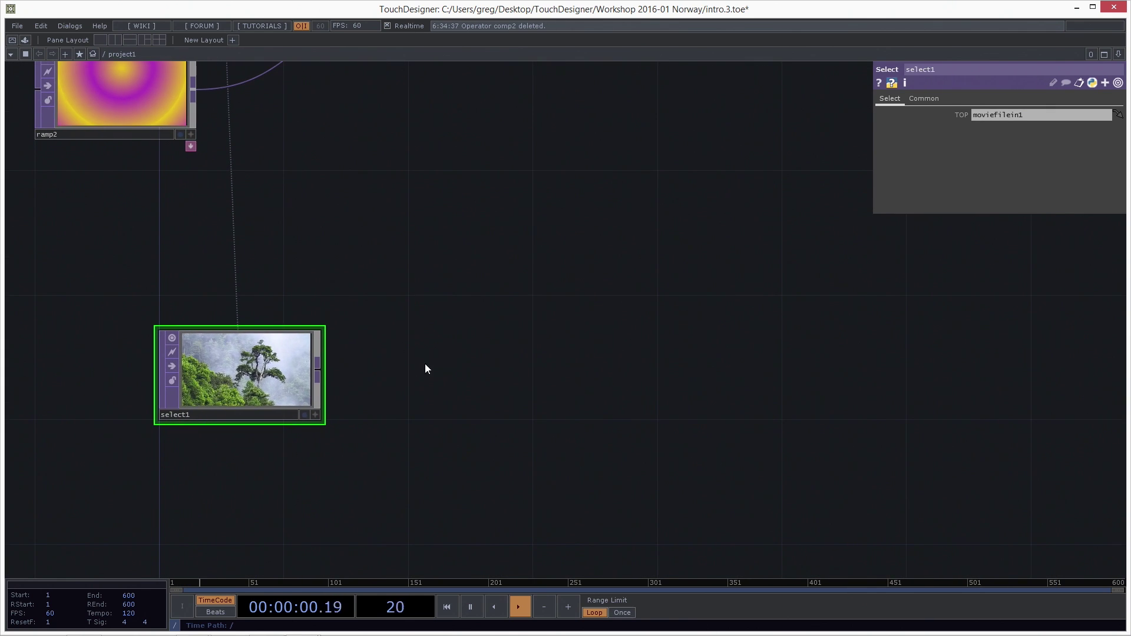
{"action": "left_click", "coordinate": [319, 373]}
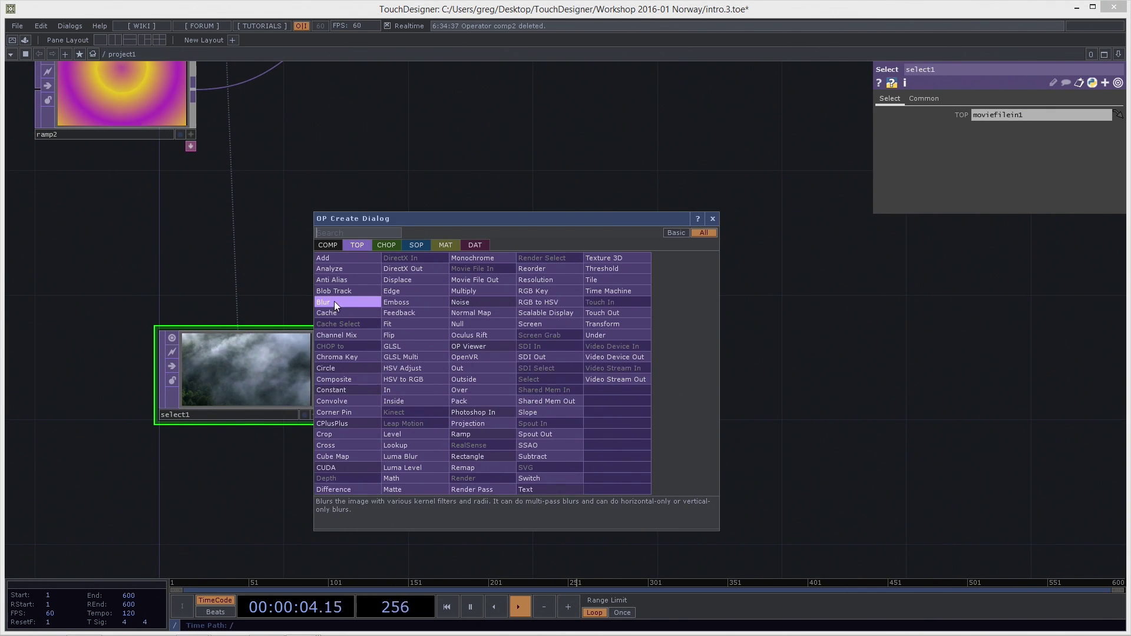
{"action": "type", "text": "blu"}
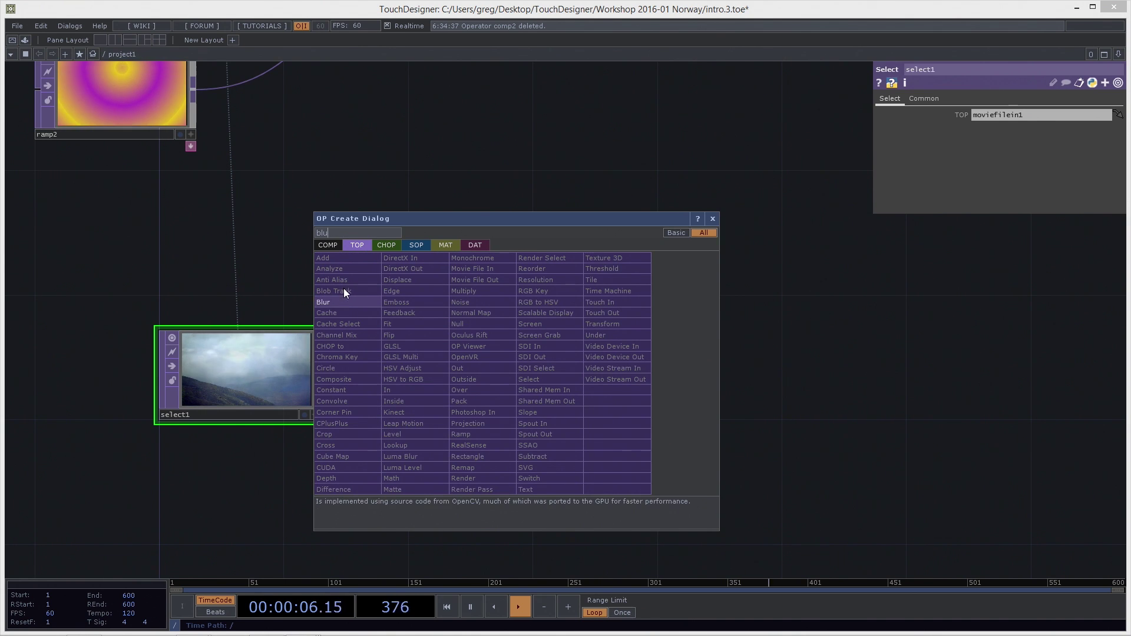
{"action": "left_click", "coordinate": [343, 300]}
{"action": "left_click", "coordinate": [492, 367]}
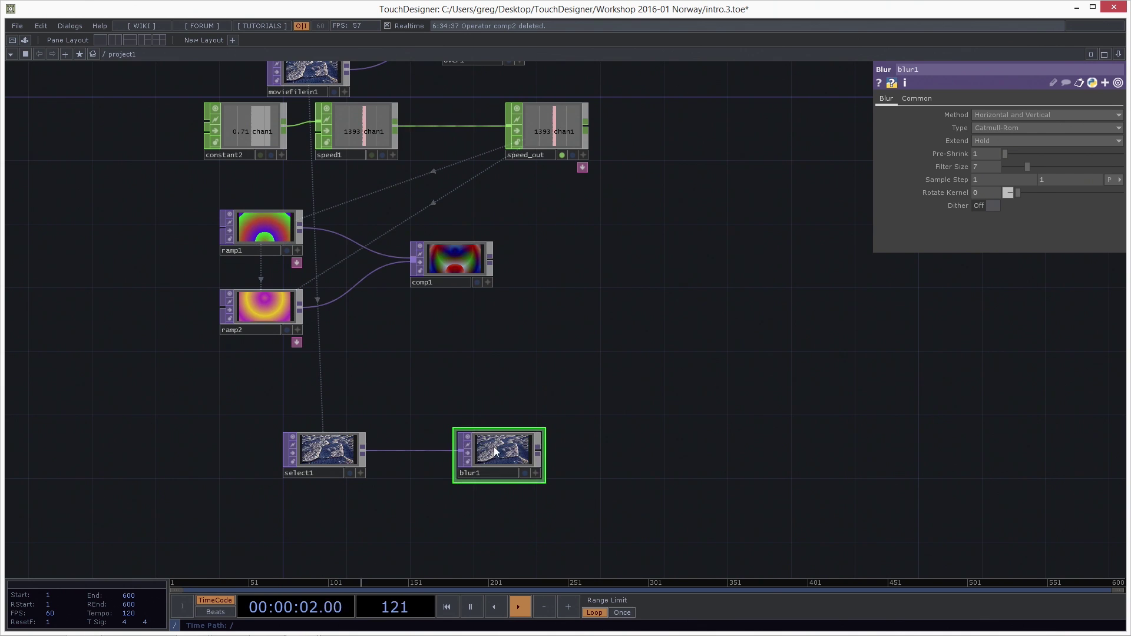
Try wiring moviefilein1 directly into blur1's input and undo that connection.
{"action": "left_click_drag", "start_coordinate": [348, 69], "coordinate": [461, 451]}
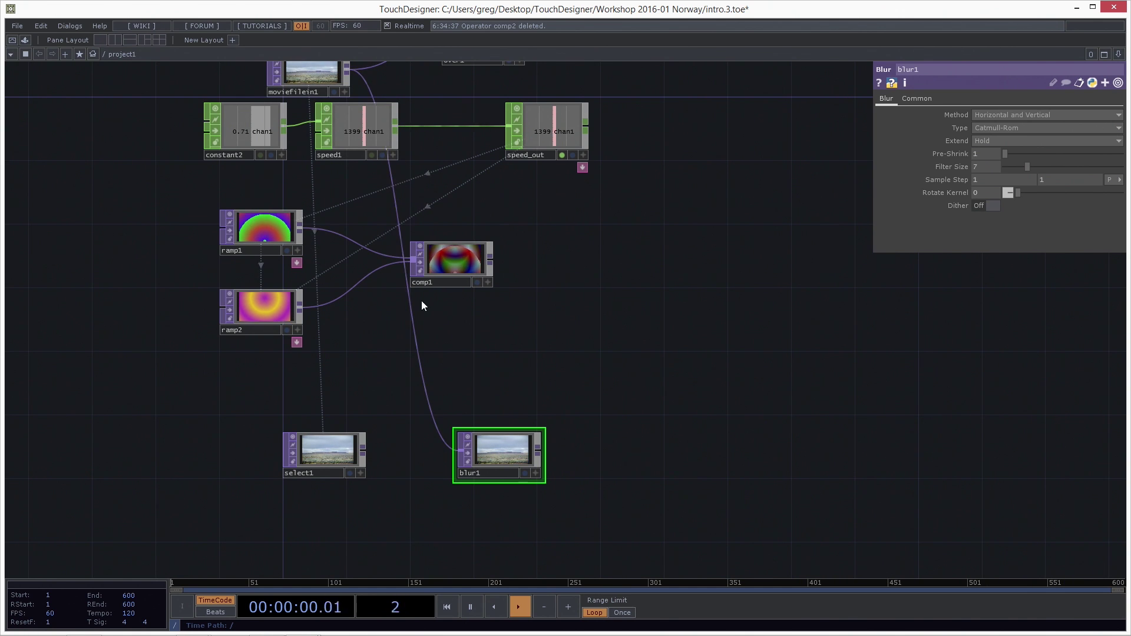
{"action": "key", "text": "ctrl+z"}
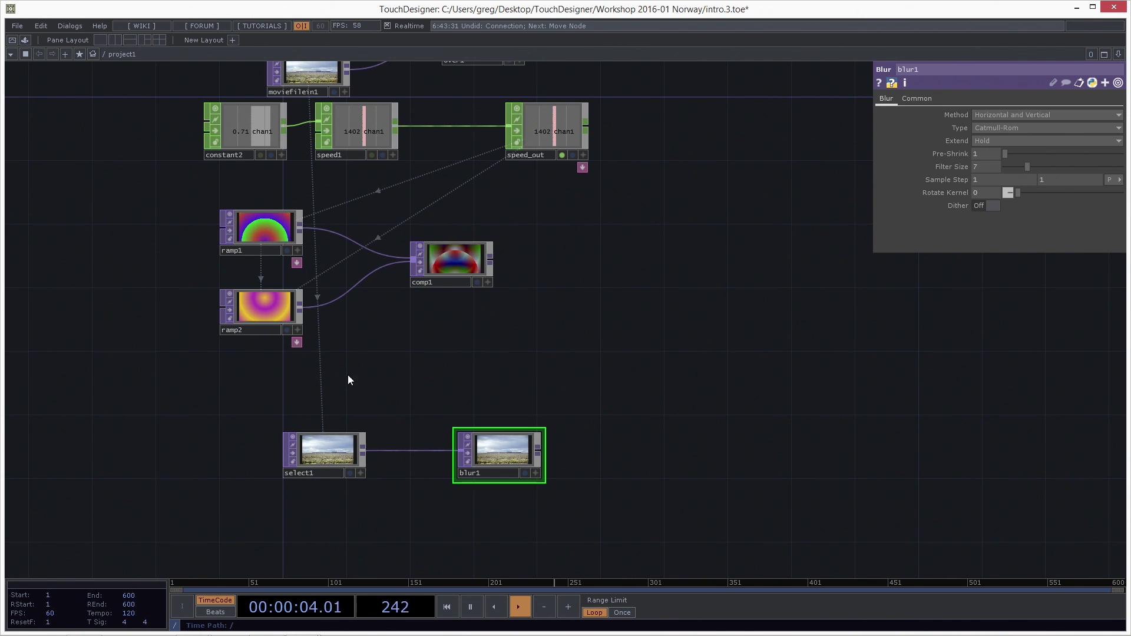
Set blur1's Filter Size to 70.
{"action": "left_click_drag", "start_coordinate": [478, 352], "coordinate": [586, 358]}
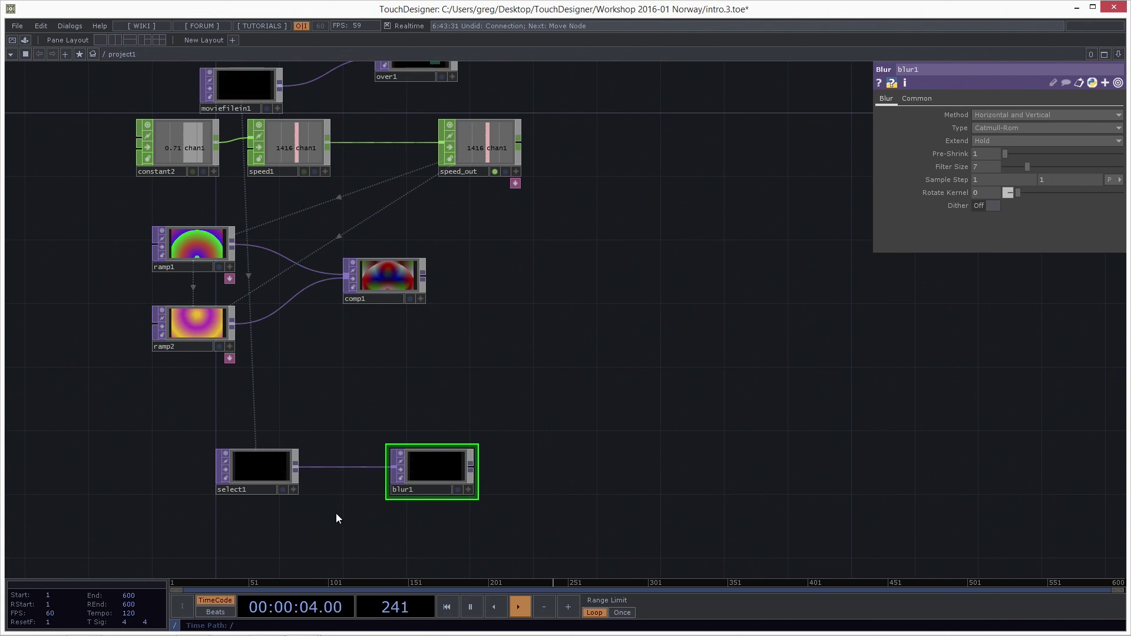
{"action": "scroll", "coordinate": [336, 516], "scroll_direction": "up", "scroll_amount": 10}
{"action": "scroll", "coordinate": [488, 436], "scroll_direction": "down", "scroll_amount": 5}
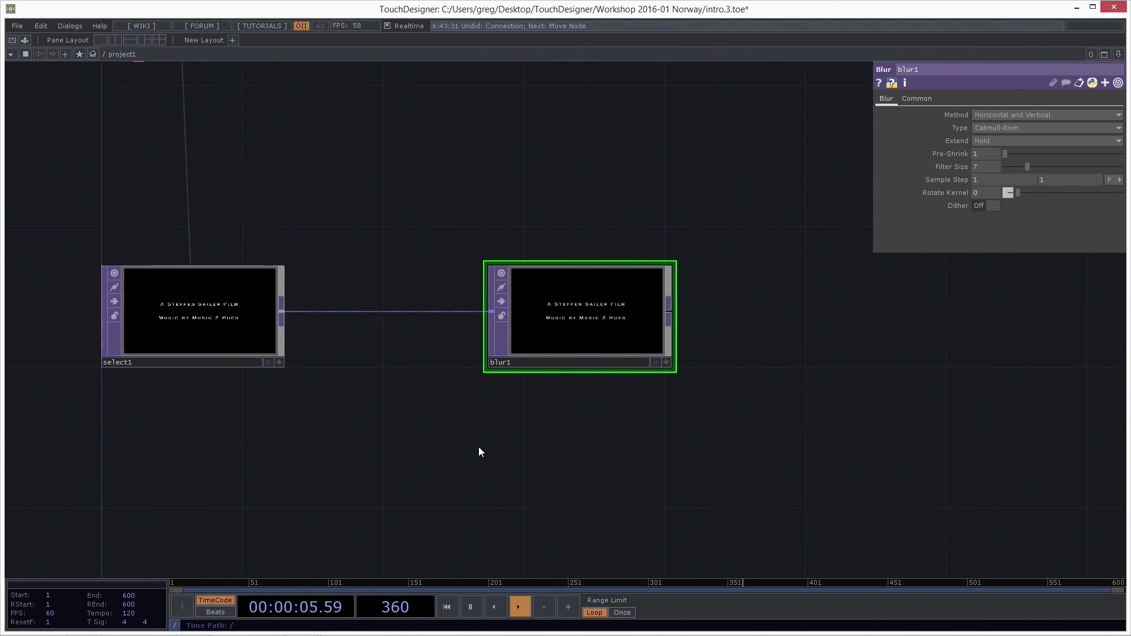
{"action": "left_click_drag", "start_coordinate": [581, 329], "coordinate": [646, 293]}
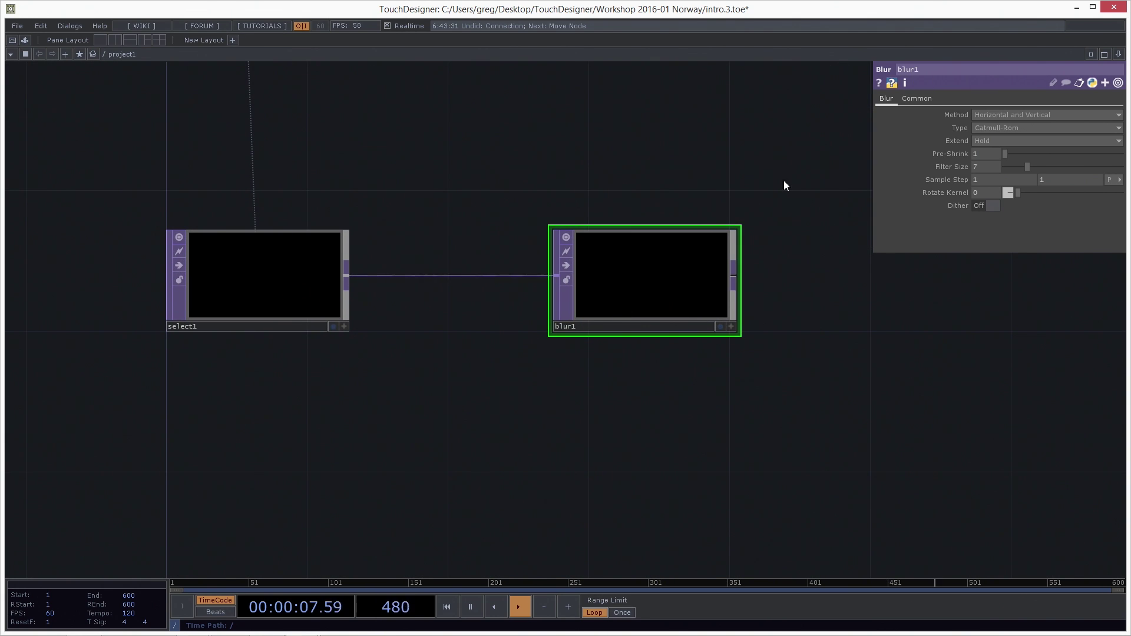
{"action": "left_click_drag", "start_coordinate": [994, 167], "coordinate": [1115, 167]}
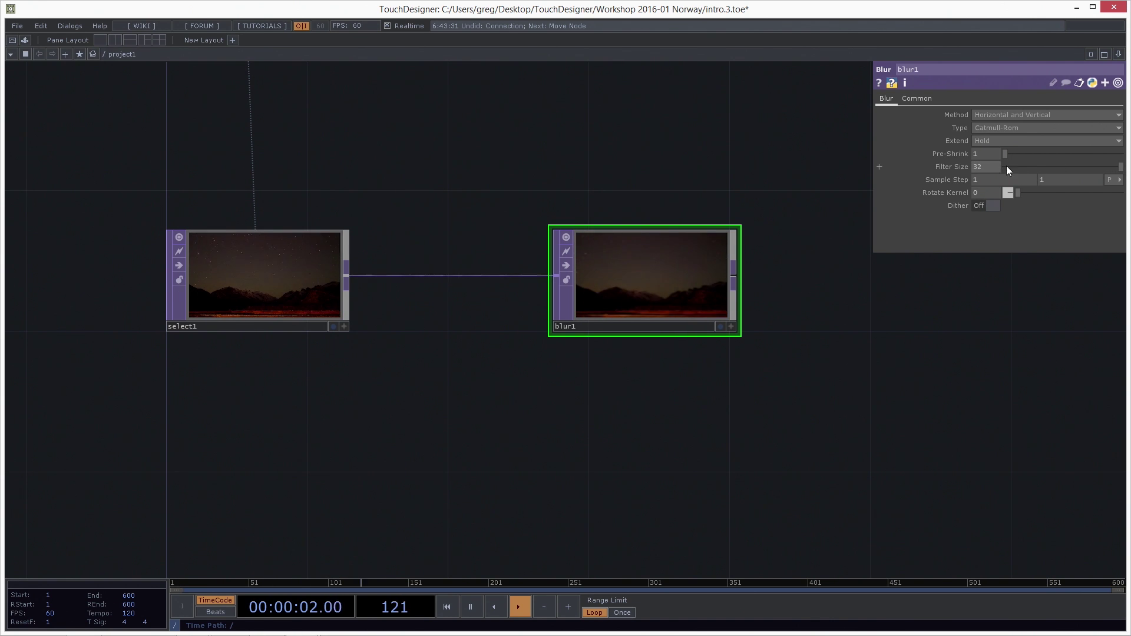
{"action": "left_click_drag", "start_coordinate": [1013, 170], "coordinate": [1121, 168]}
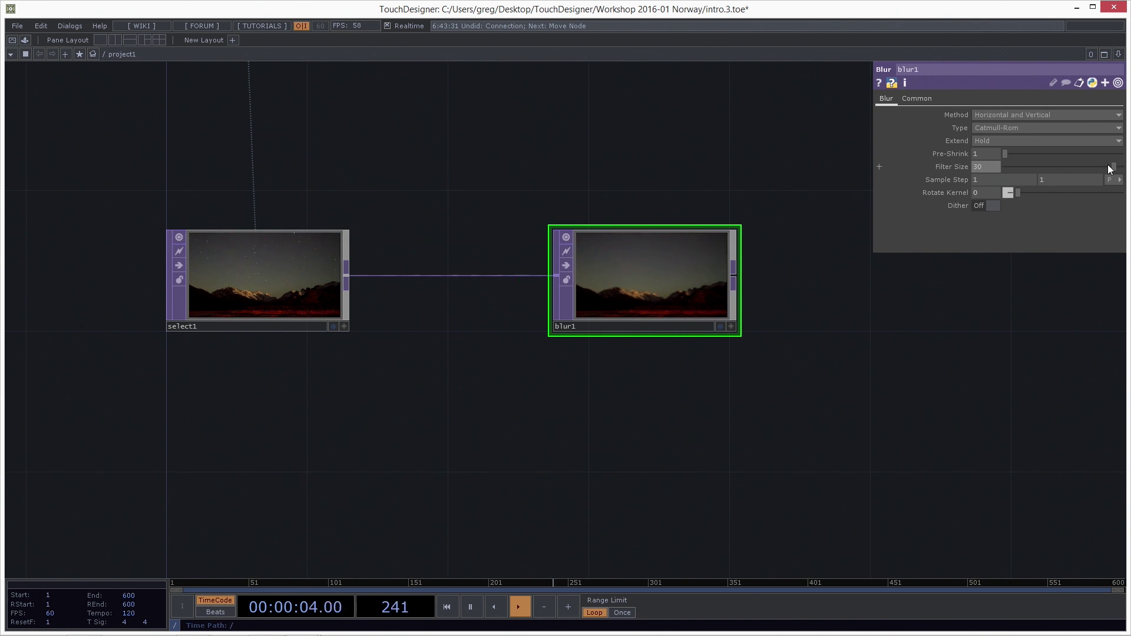
{"action": "left_click_drag", "start_coordinate": [1022, 168], "coordinate": [1121, 170]}
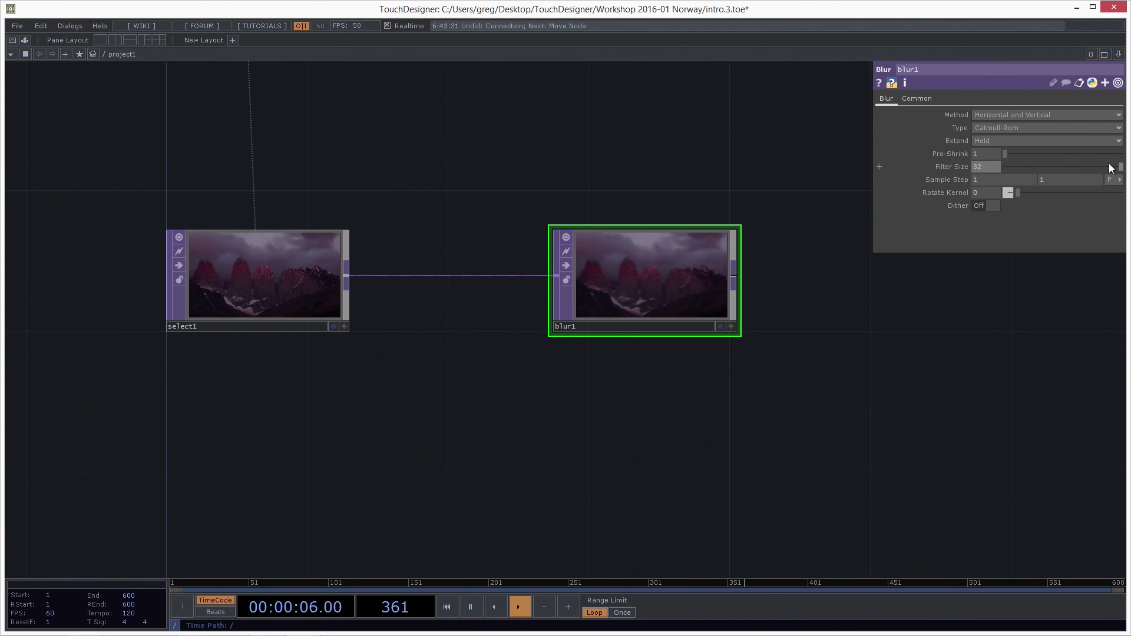
{"action": "left_click", "coordinate": [986, 167]}
{"action": "type", "text": "50"}
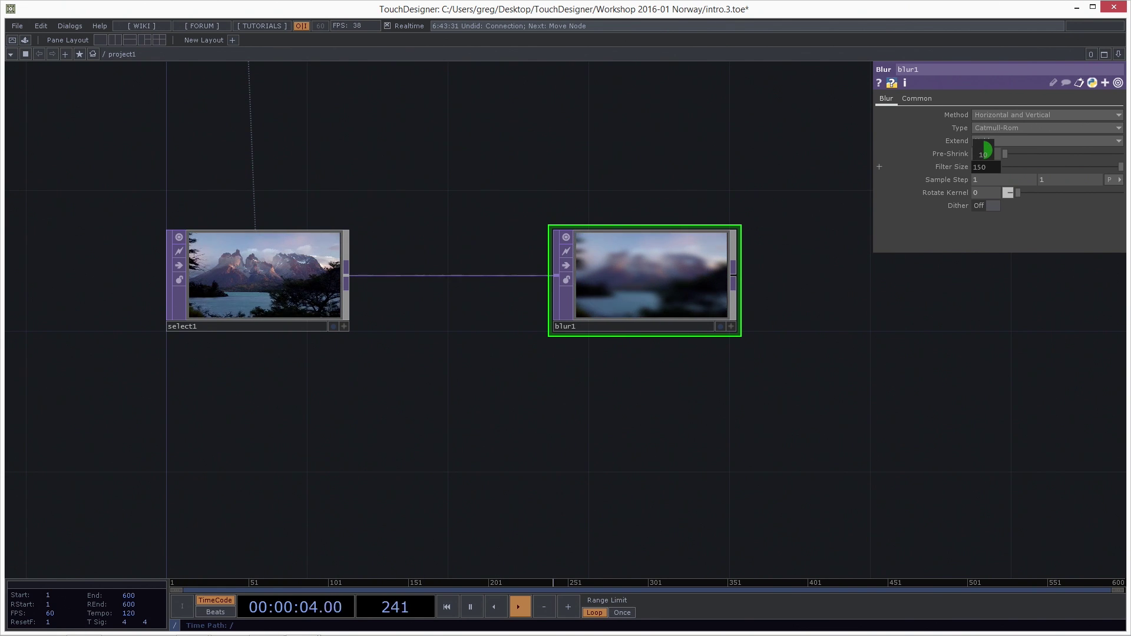
{"action": "middle_click_drag", "start_coordinate": [982, 152], "coordinate": [977, 175]}
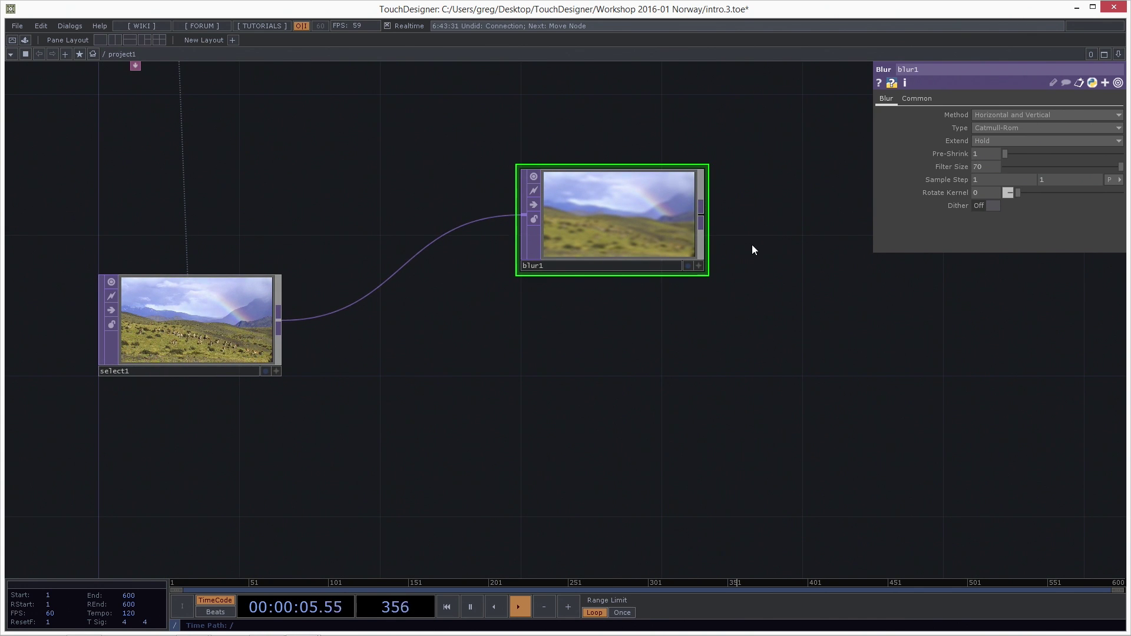
Add a Cross TOP fed by blur1's output and wire select1 into its second input.
{"action": "left_click_drag", "start_coordinate": [789, 292], "coordinate": [707, 300]}
{"action": "left_click_drag", "start_coordinate": [634, 254], "coordinate": [556, 243]}
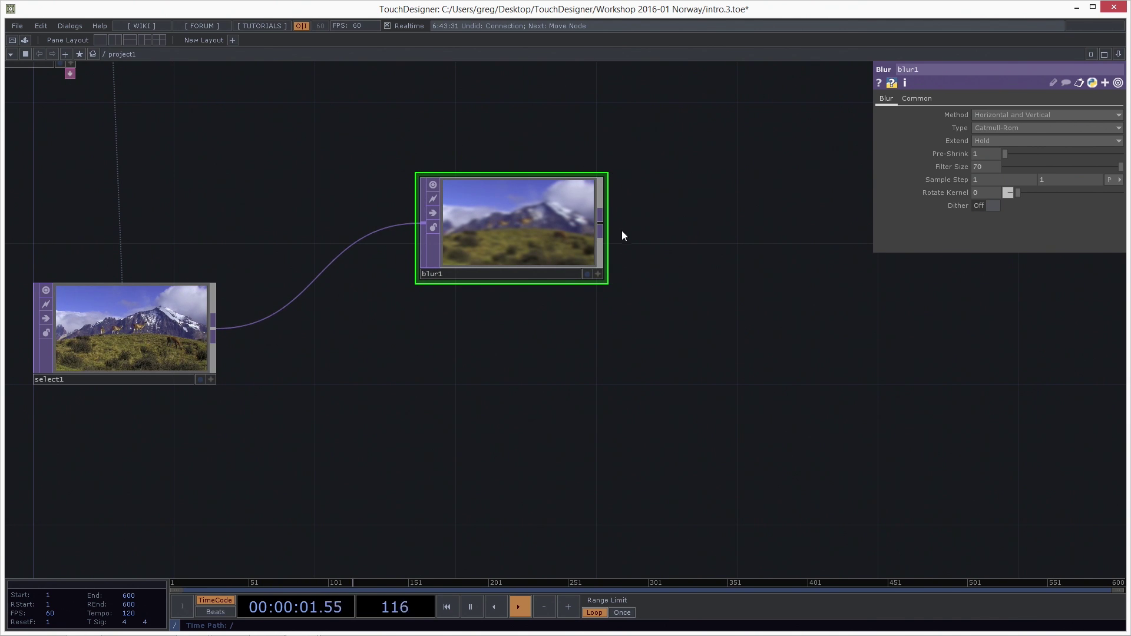
{"action": "right_click", "coordinate": [598, 224]}
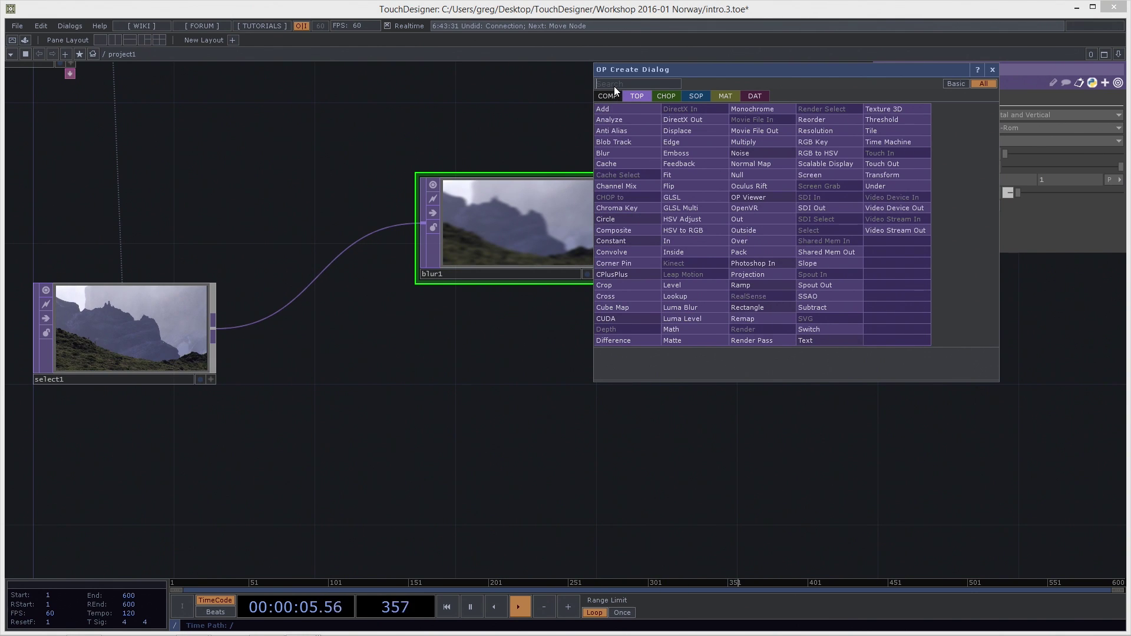
{"action": "type", "text": "cross"}
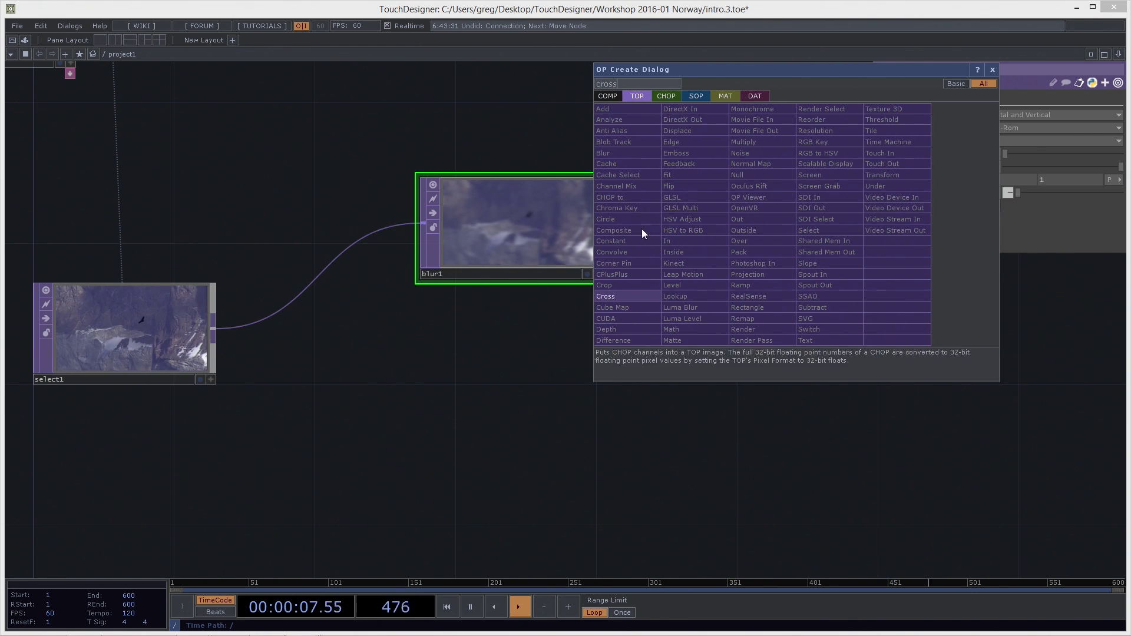
{"action": "left_click", "coordinate": [632, 296]}
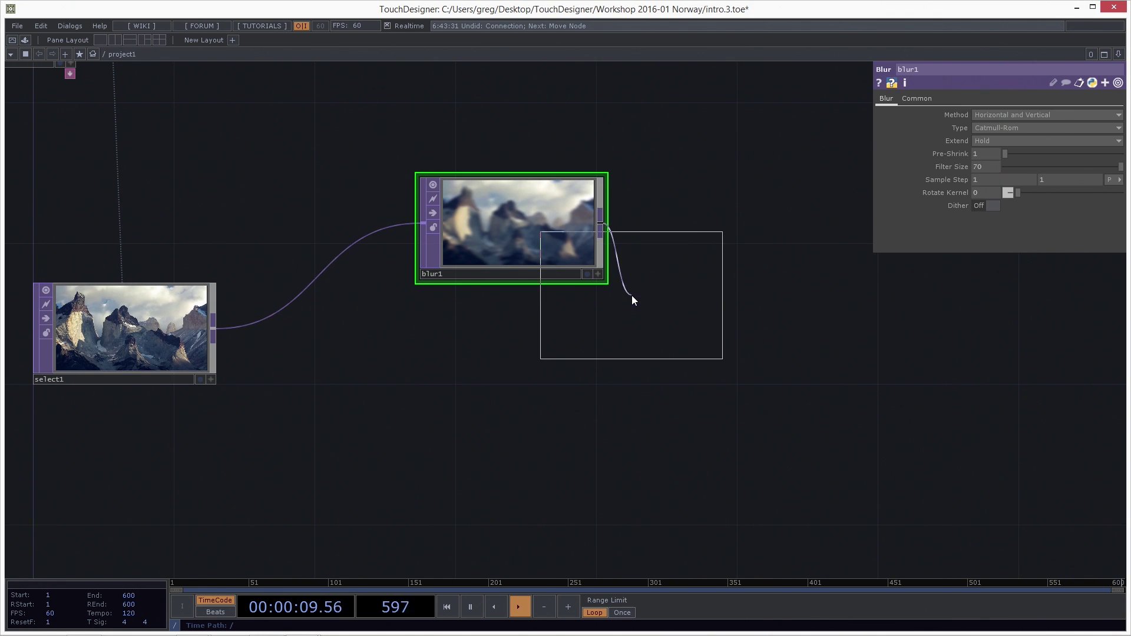
{"action": "left_click", "coordinate": [831, 334]}
{"action": "left_click_drag", "start_coordinate": [525, 267], "coordinate": [500, 222]}
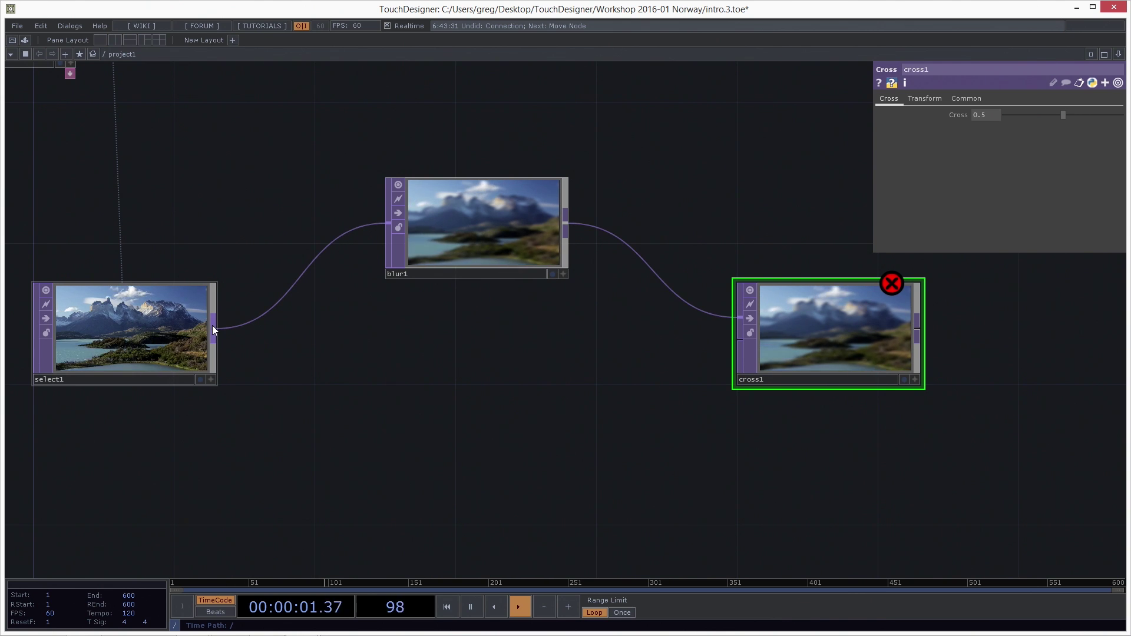
{"action": "left_click_drag", "start_coordinate": [213, 326], "coordinate": [733, 349]}
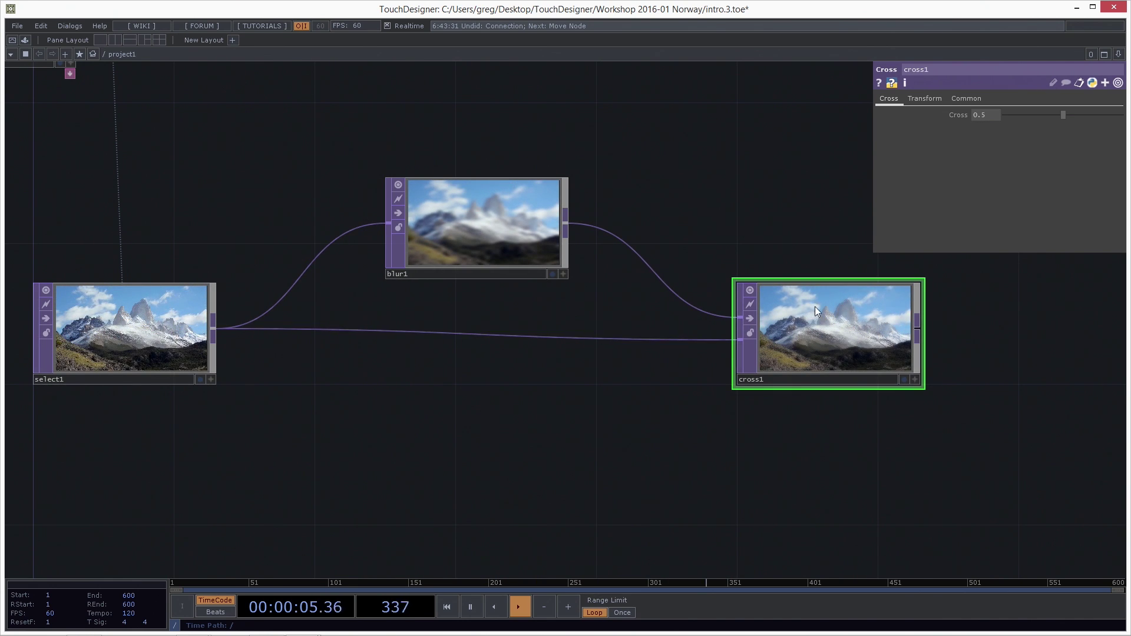
Vary cross1's Cross value between 0 and 1 to compare the blurred and sharp inputs, ending at 1.
{"action": "left_click_drag", "start_coordinate": [1063, 116], "coordinate": [999, 129]}
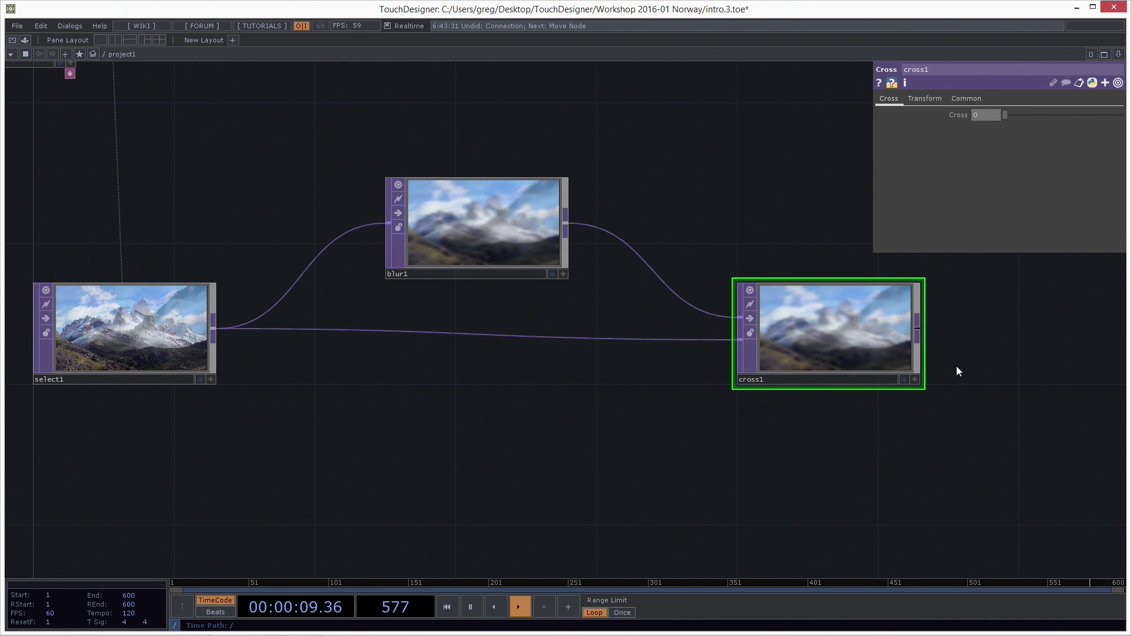
{"action": "scroll", "coordinate": [965, 357], "scroll_direction": "up", "scroll_amount": 2}
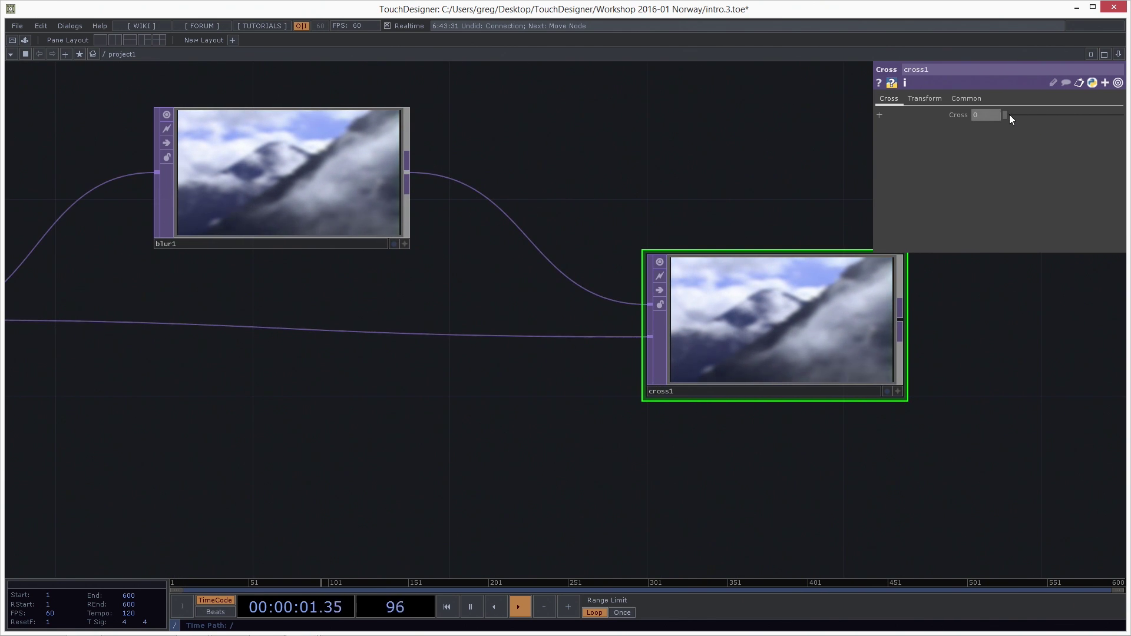
{"action": "left_click_drag", "start_coordinate": [986, 116], "coordinate": [1109, 112]}
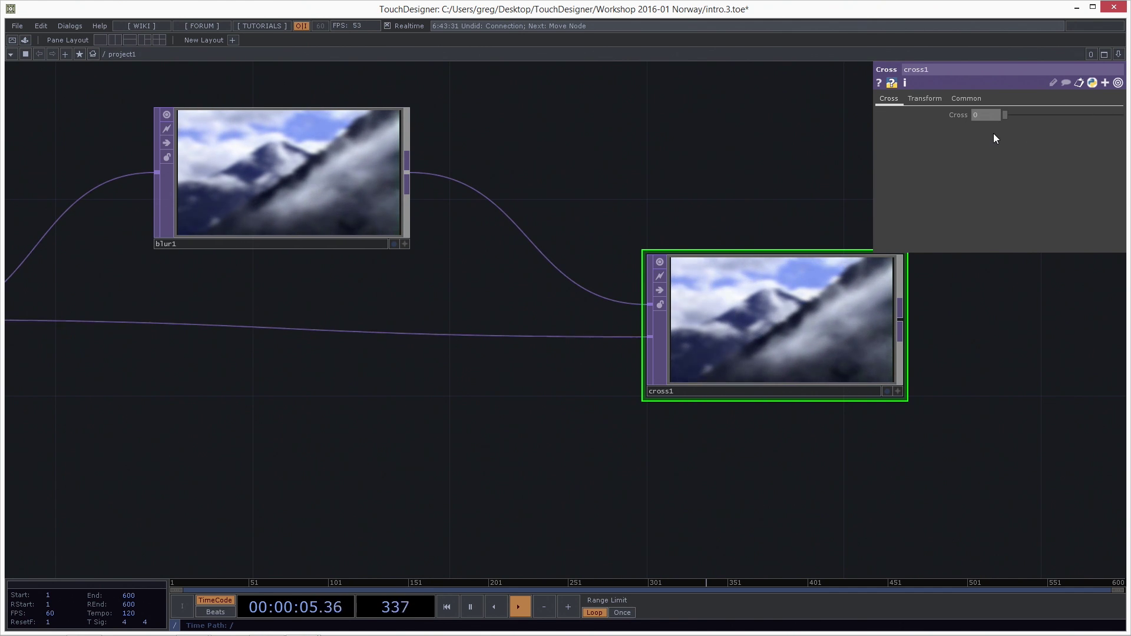
{"action": "left_click_drag", "start_coordinate": [1007, 121], "coordinate": [997, 121]}
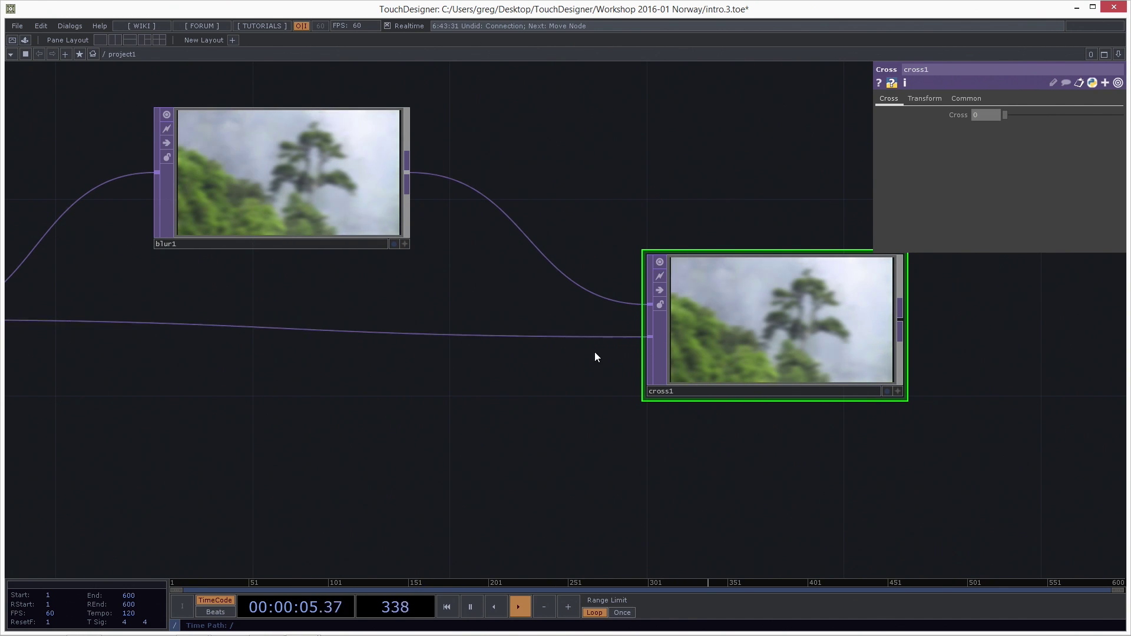
{"action": "left_click_drag", "start_coordinate": [1015, 115], "coordinate": [1123, 115]}
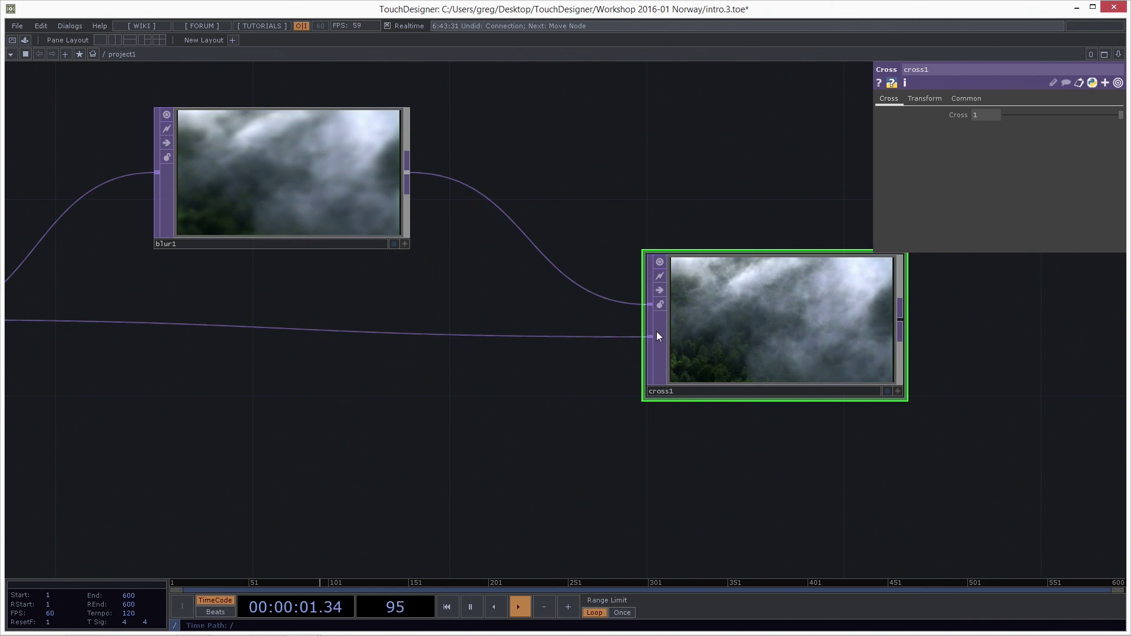
Try cross1 with its two inputs swapped and Cross set to 0, and restore the original input order.
{"action": "left_click_drag", "start_coordinate": [652, 335], "coordinate": [651, 305]}
{"action": "left_click_drag", "start_coordinate": [1087, 110], "coordinate": [994, 122]}
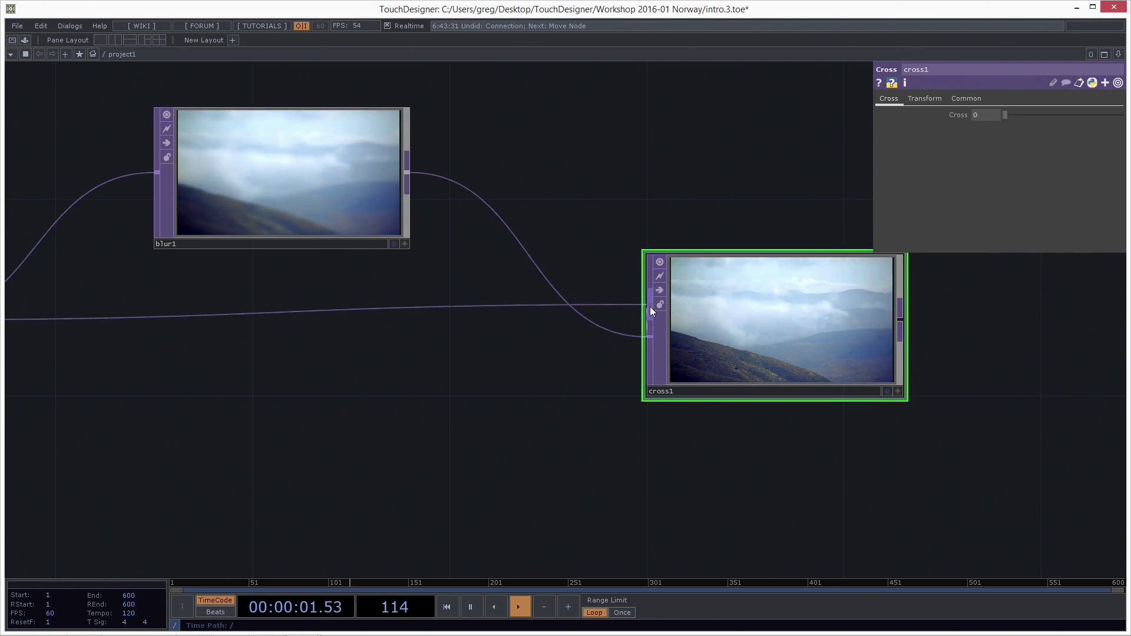
{"action": "left_click_drag", "start_coordinate": [650, 307], "coordinate": [652, 306]}
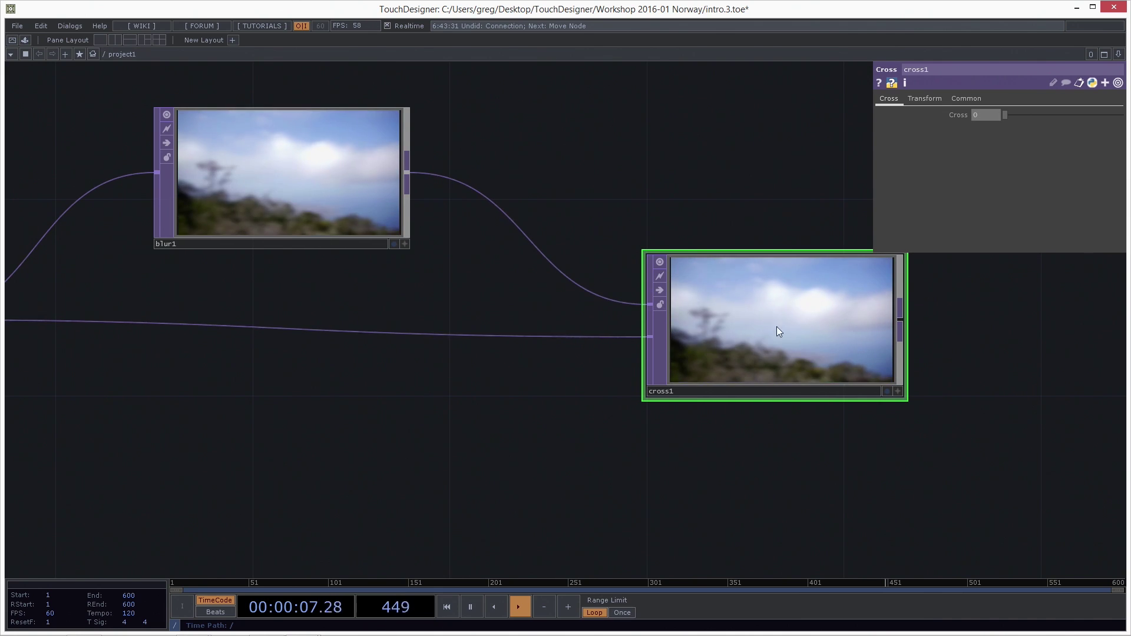
{"action": "scroll", "coordinate": [726, 348], "scroll_direction": "down", "scroll_amount": 3}
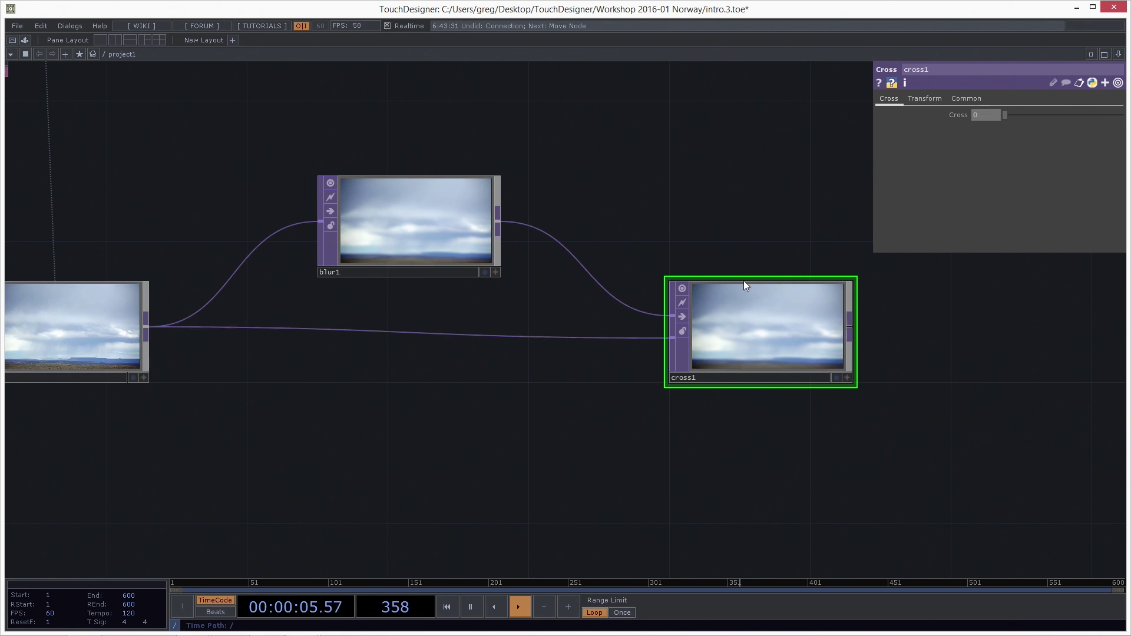
{"action": "scroll", "coordinate": [366, 290], "scroll_direction": "up", "scroll_amount": 3}
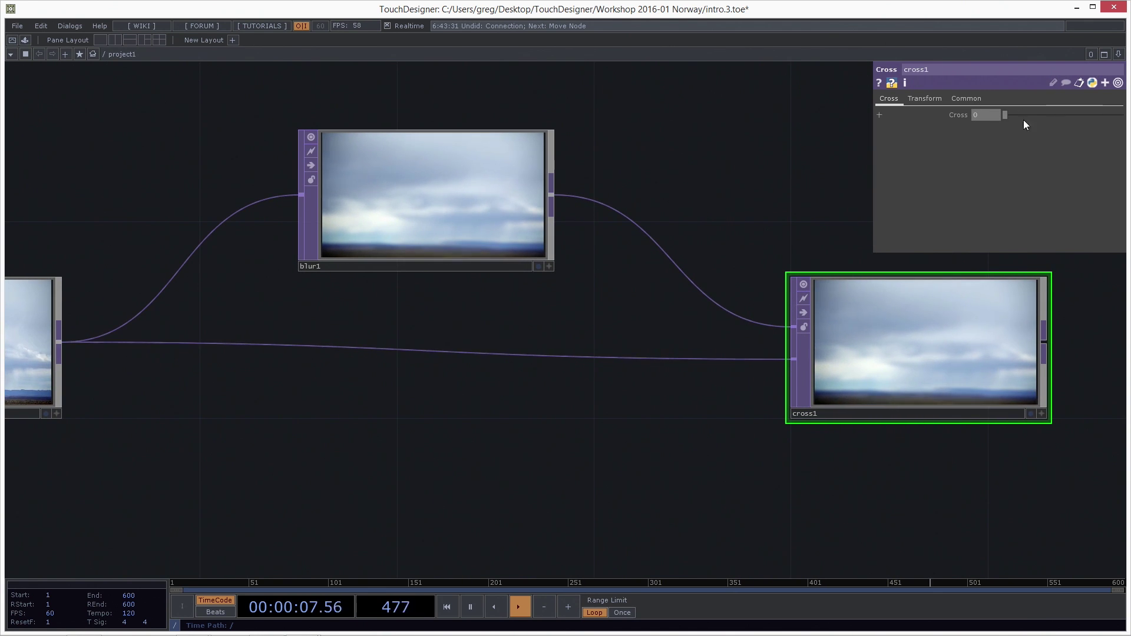
{"action": "mouse_move", "coordinate": [1006, 117]}
{"action": "left_mouse_down"}
{"action": "mouse_move", "coordinate": [1031, 118]}
{"action": "mouse_move", "coordinate": [1002, 114]}
{"action": "left_mouse_up"}
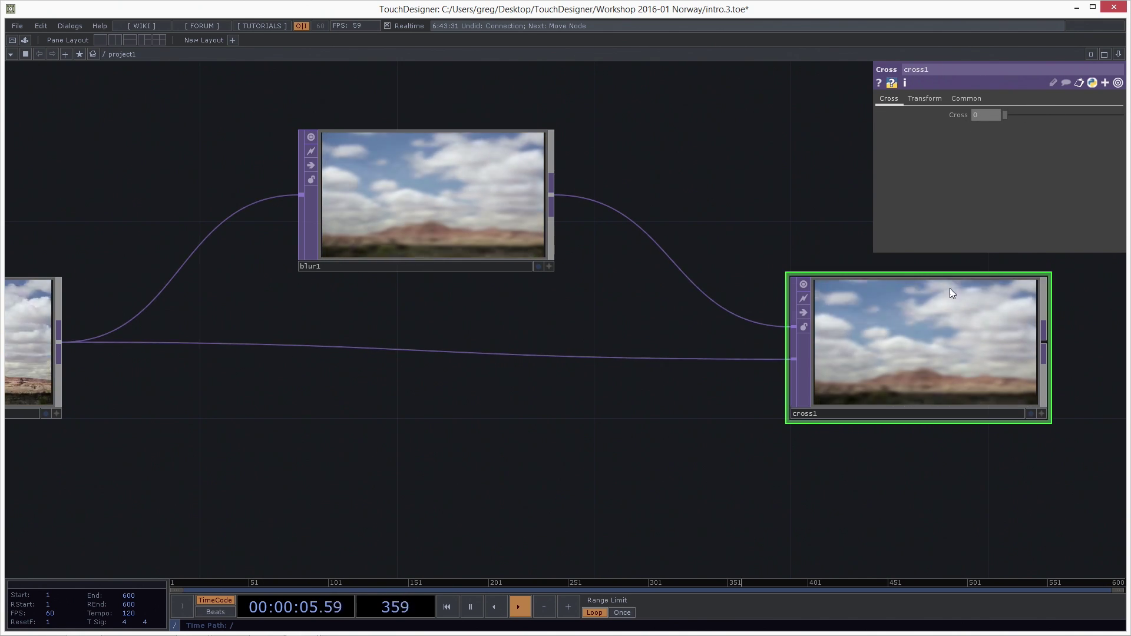
Add a second Cross TOP fed by cross1's output and place it beside cross1.
{"action": "left_click_drag", "start_coordinate": [811, 516], "coordinate": [682, 492]}
{"action": "left_click_drag", "start_coordinate": [901, 505], "coordinate": [813, 465]}
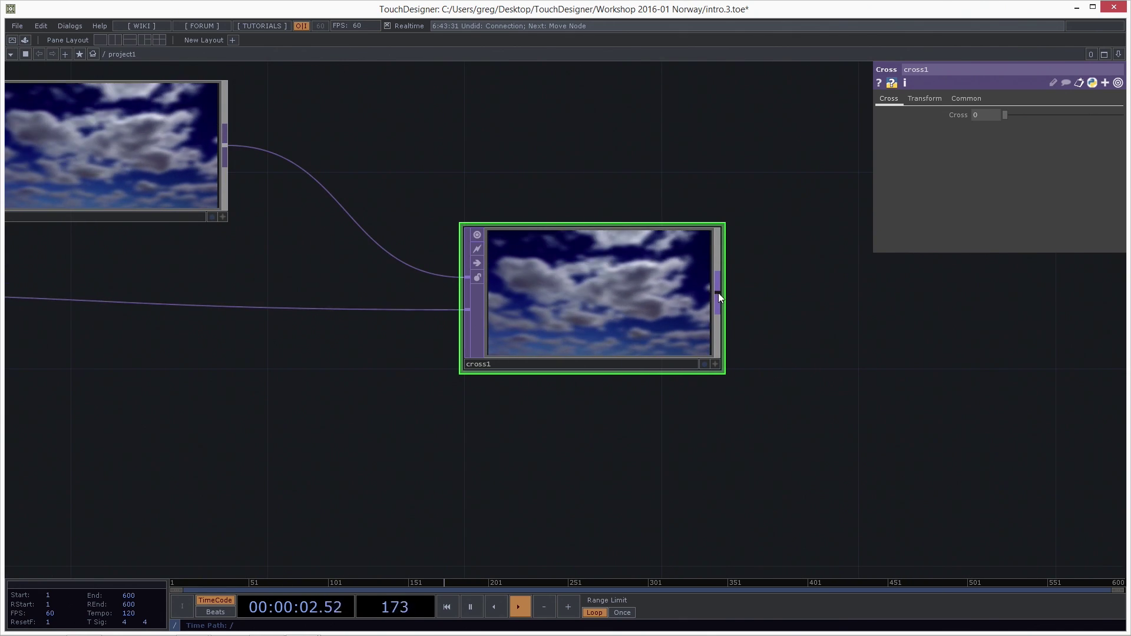
{"action": "right_click", "coordinate": [719, 292]}
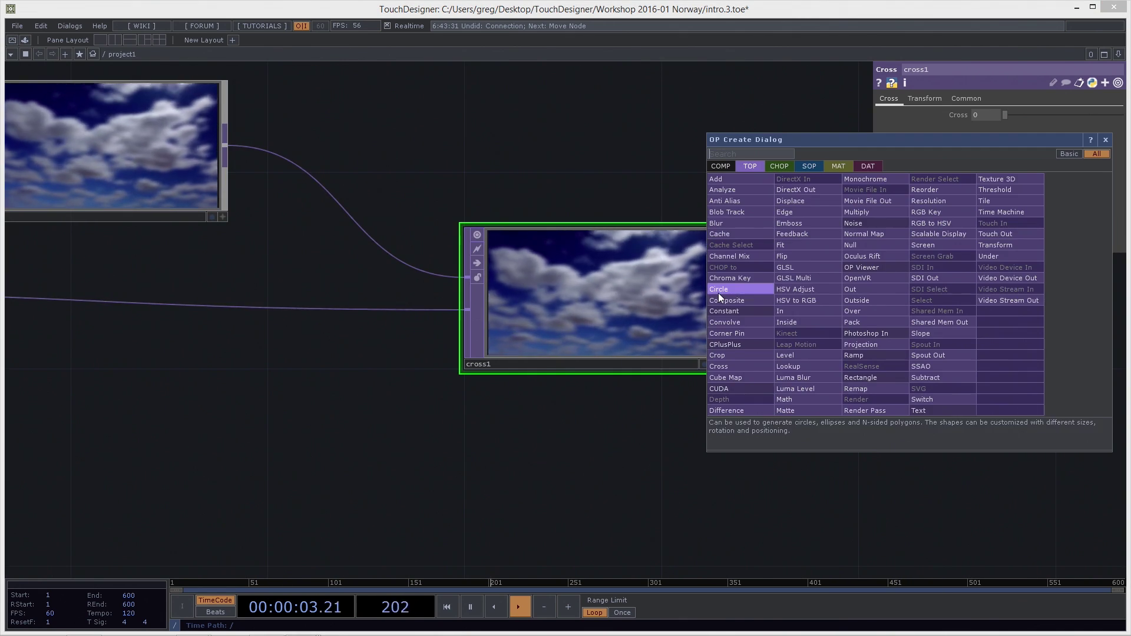
{"action": "left_click", "coordinate": [750, 365]}
{"action": "left_click", "coordinate": [946, 416]}
Add a Constant TOP and place it directly below cross1.
{"action": "left_click_drag", "start_coordinate": [674, 468], "coordinate": [614, 430]}
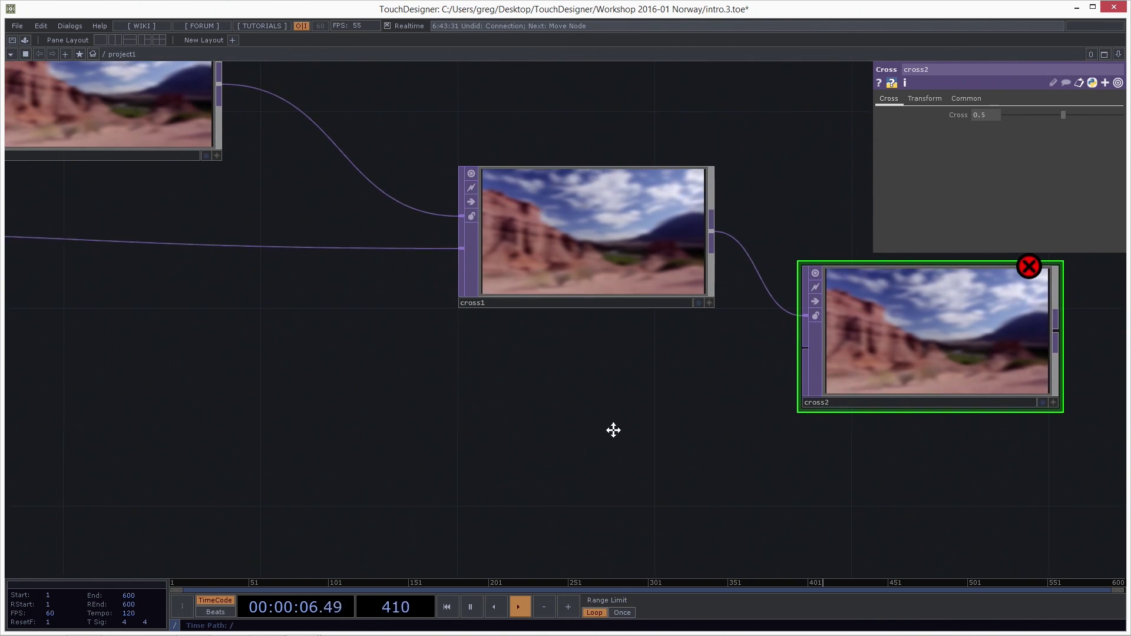
{"action": "key", "text": "Tab"}
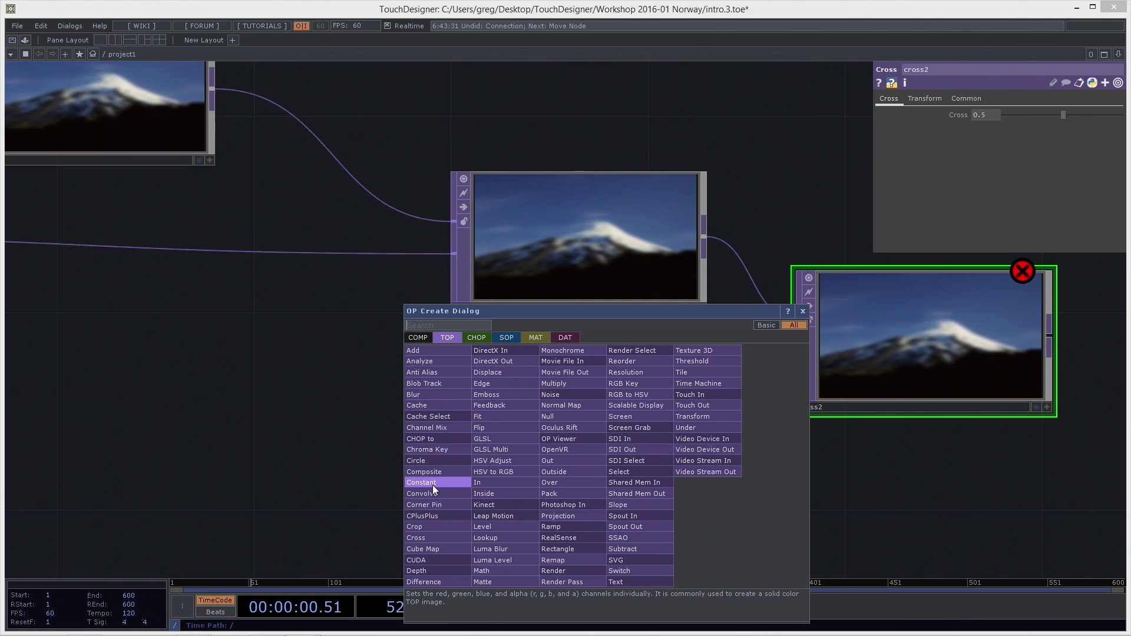
{"action": "type", "text": "co"}
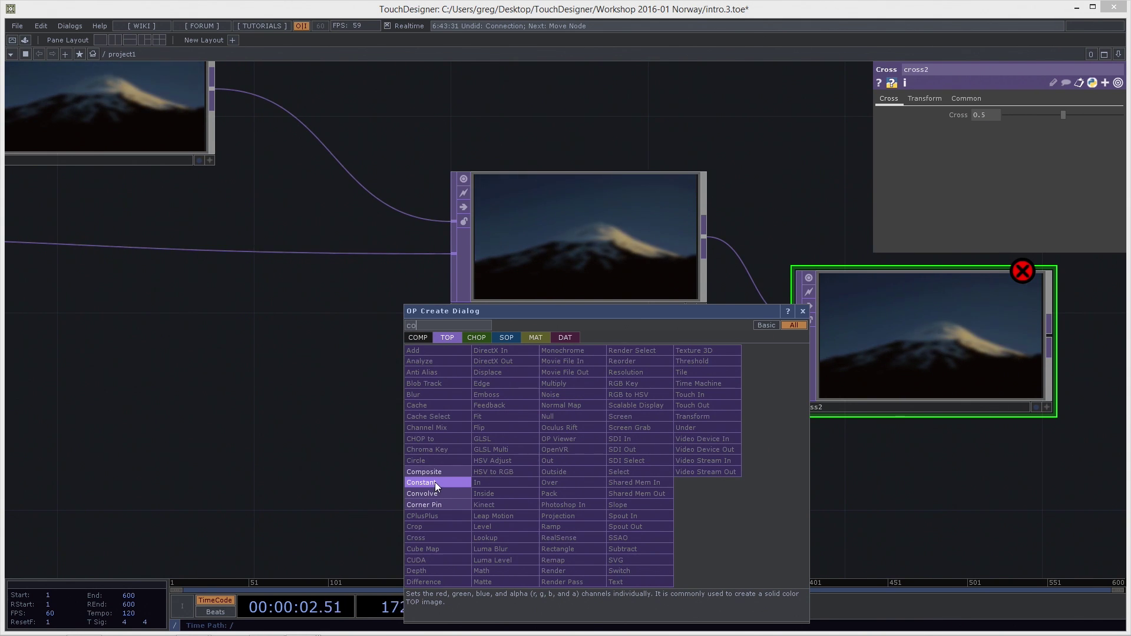
{"action": "left_click", "coordinate": [436, 479]}
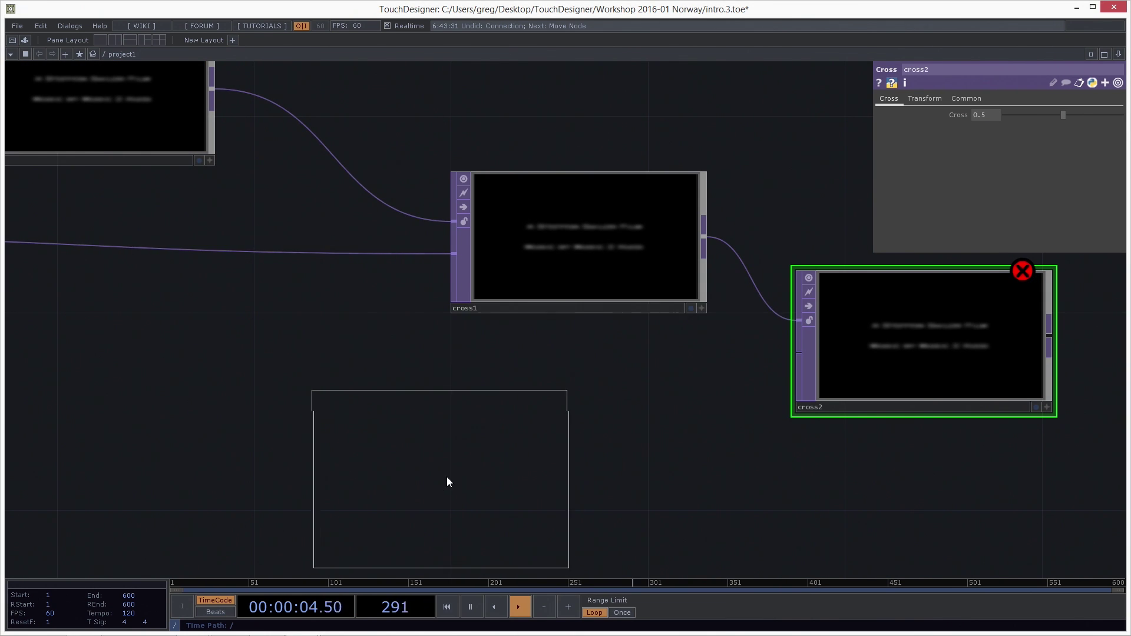
{"action": "left_click", "coordinate": [579, 447]}
{"action": "left_click_drag", "start_coordinate": [662, 409], "coordinate": [674, 444]}
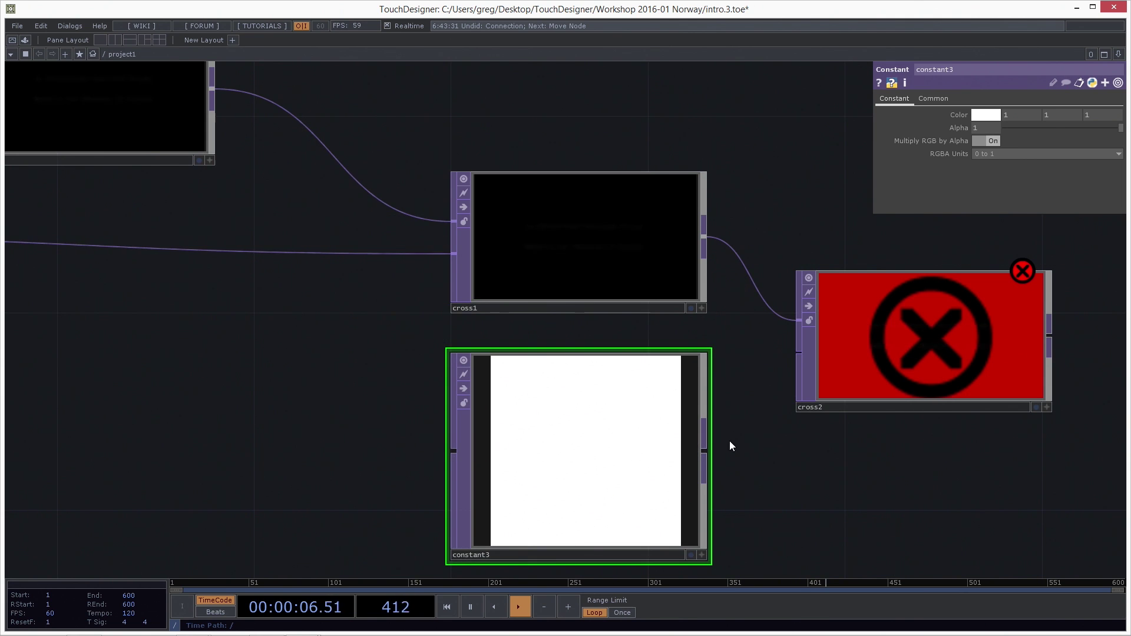
Set constant3's color to black and wire its output into cross2's second input.
{"action": "left_click", "coordinate": [986, 115]}
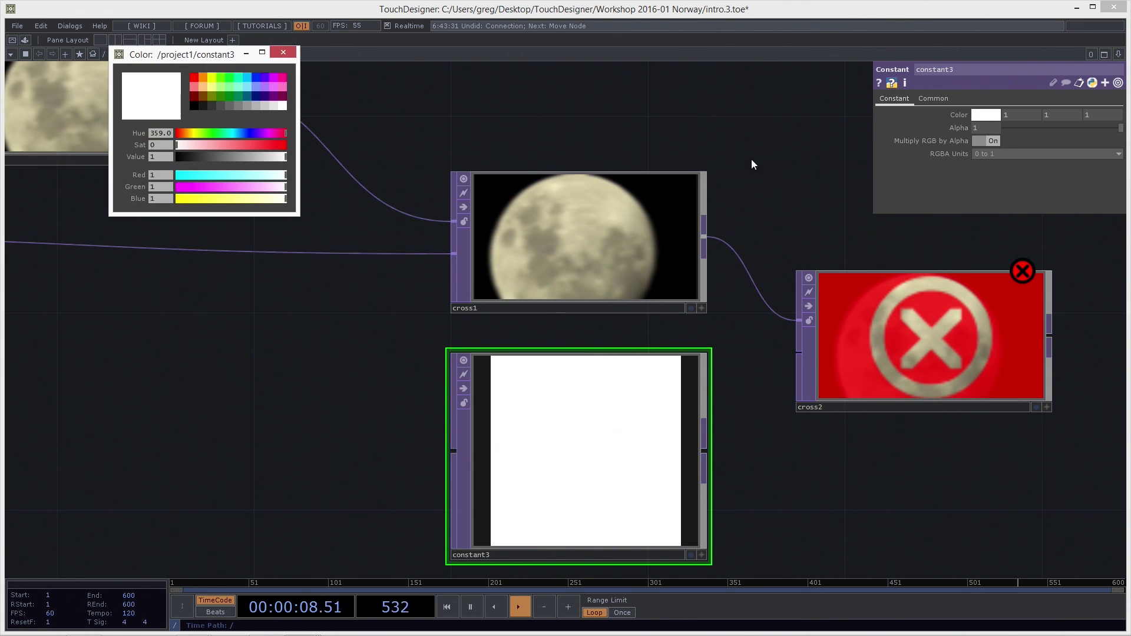
{"action": "left_click", "coordinate": [194, 105]}
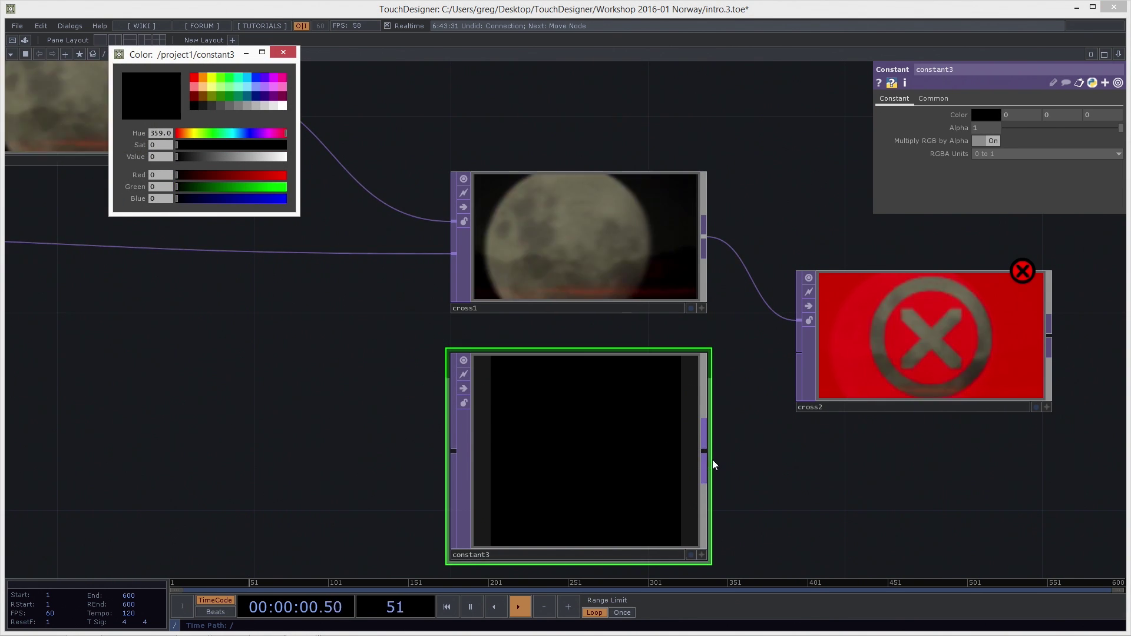
{"action": "left_click_drag", "start_coordinate": [705, 452], "coordinate": [797, 353]}
{"action": "left_click", "coordinate": [884, 344]}
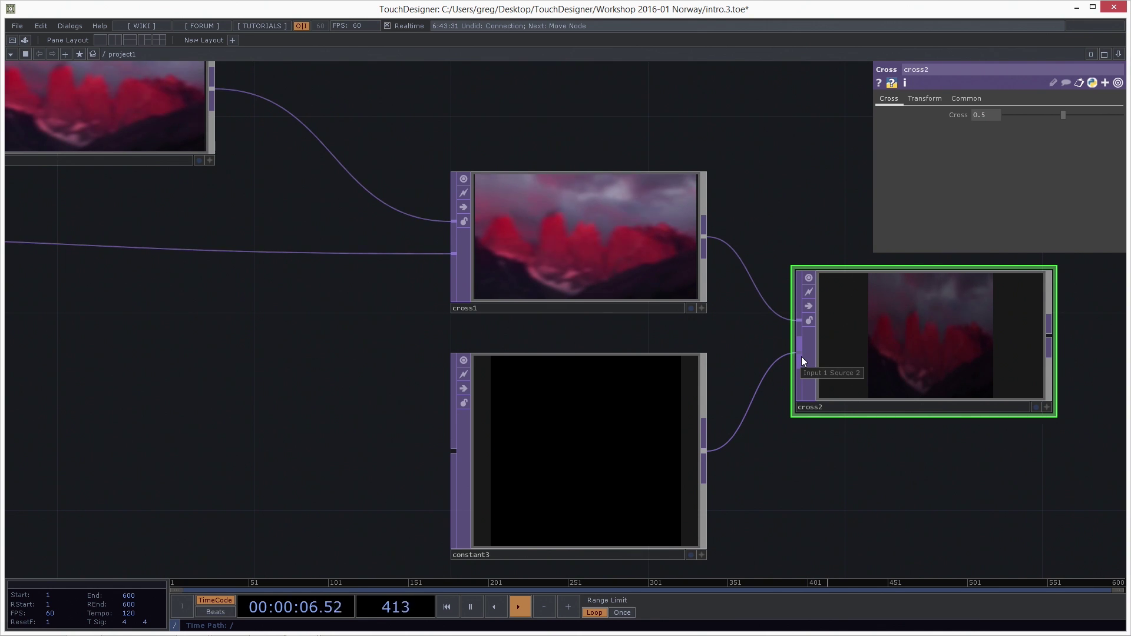
Swap cross2's inputs so constant3 feeds the first and cross1 the second, and set its Cross to 1.
{"action": "left_click_drag", "start_coordinate": [799, 353], "coordinate": [798, 323]}
{"action": "left_click_drag", "start_coordinate": [1064, 115], "coordinate": [1030, 136]}
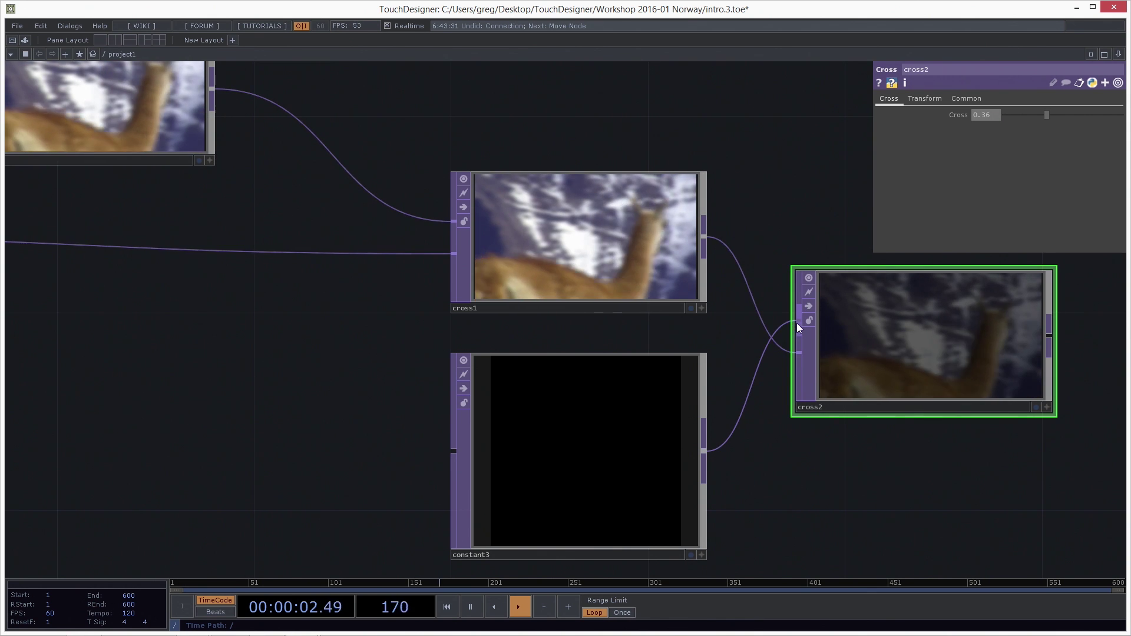
{"action": "left_click_drag", "start_coordinate": [790, 323], "coordinate": [800, 354]}
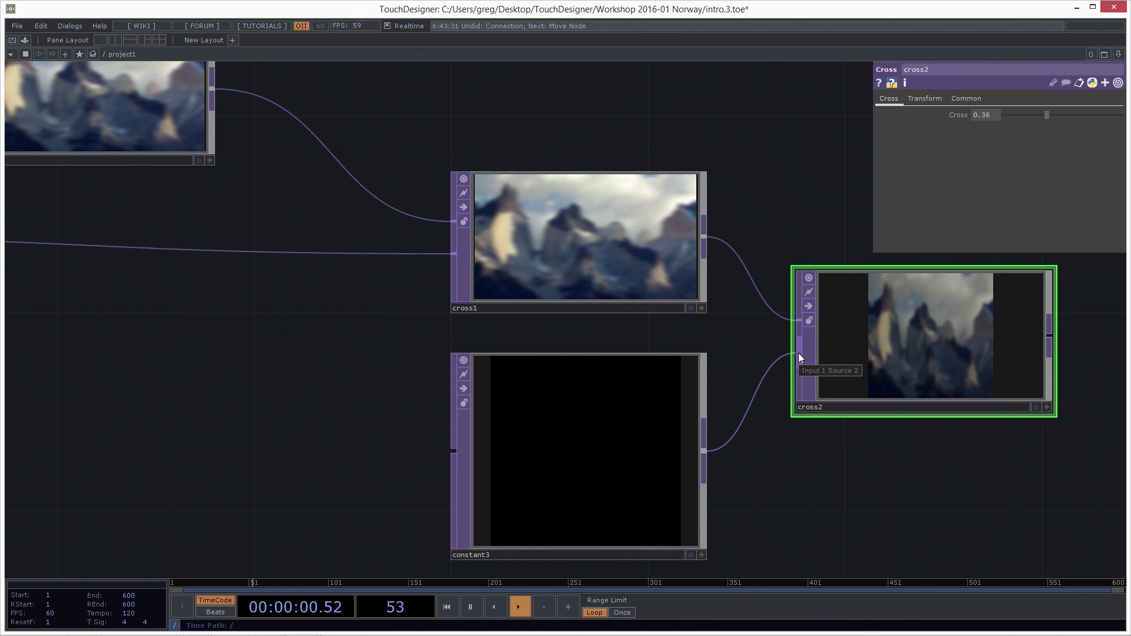
{"action": "left_click_drag", "start_coordinate": [799, 333], "coordinate": [799, 322]}
{"action": "left_click_drag", "start_coordinate": [1028, 117], "coordinate": [1109, 109]}
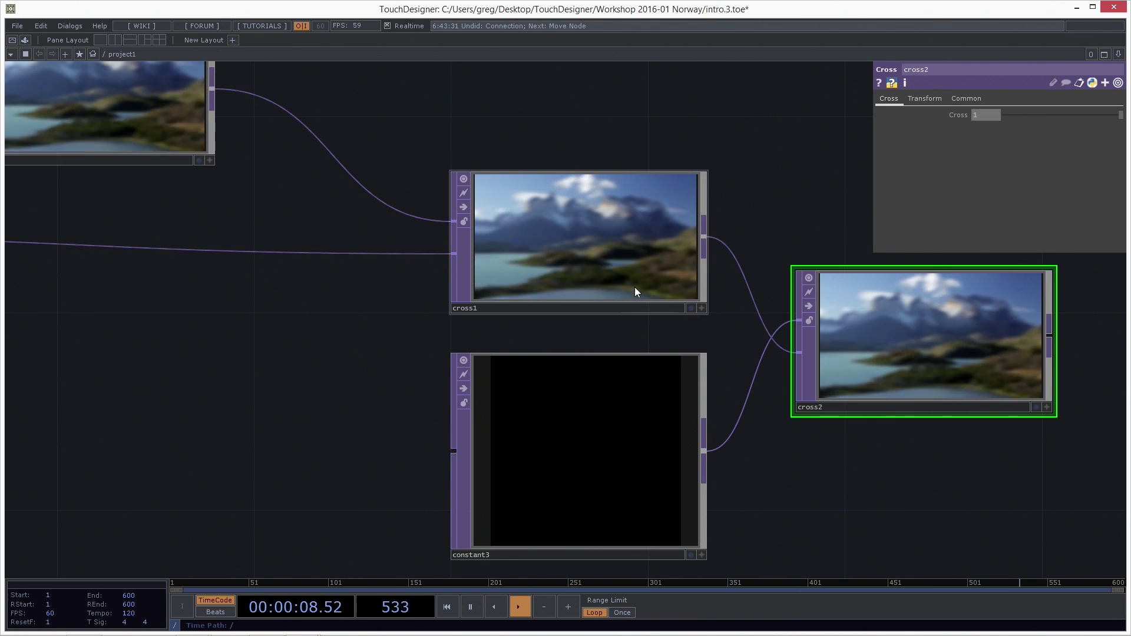
Set cross1's Cross value to 1.
{"action": "left_click", "coordinate": [635, 290]}
{"action": "left_click_drag", "start_coordinate": [1018, 112], "coordinate": [1119, 103]}
Tidy the network by moving constant3 above cross1 and aligning cross2 in a row with cross1.
{"action": "scroll", "coordinate": [768, 480], "scroll_direction": "down", "scroll_amount": 5}
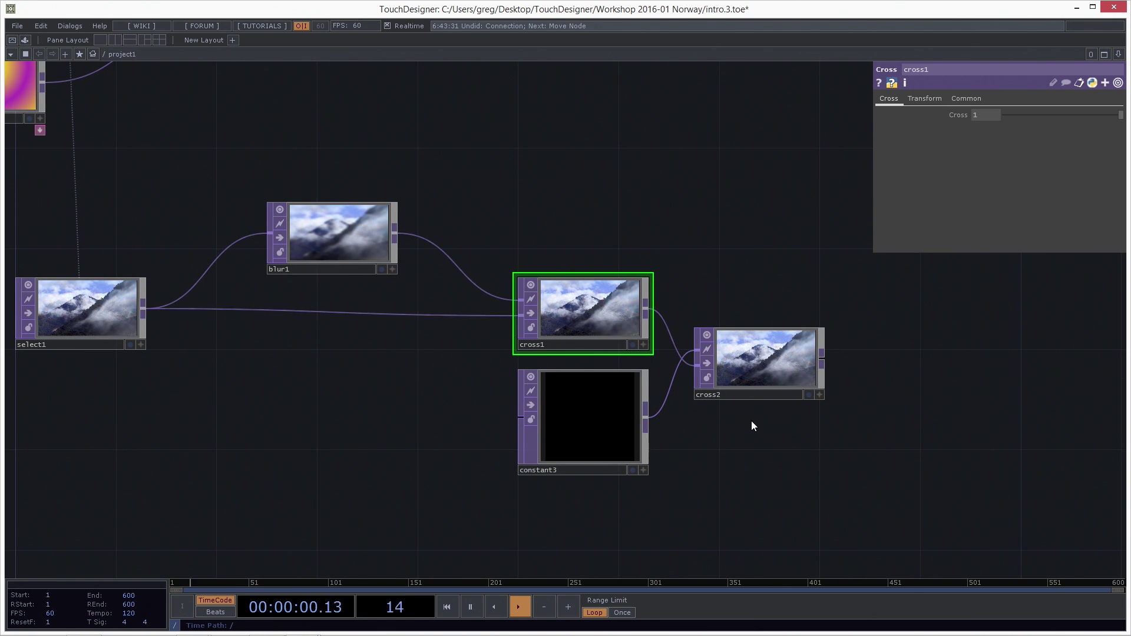
{"action": "left_click_drag", "start_coordinate": [591, 414], "coordinate": [592, 188]}
{"action": "left_click_drag", "start_coordinate": [760, 364], "coordinate": [760, 315]}
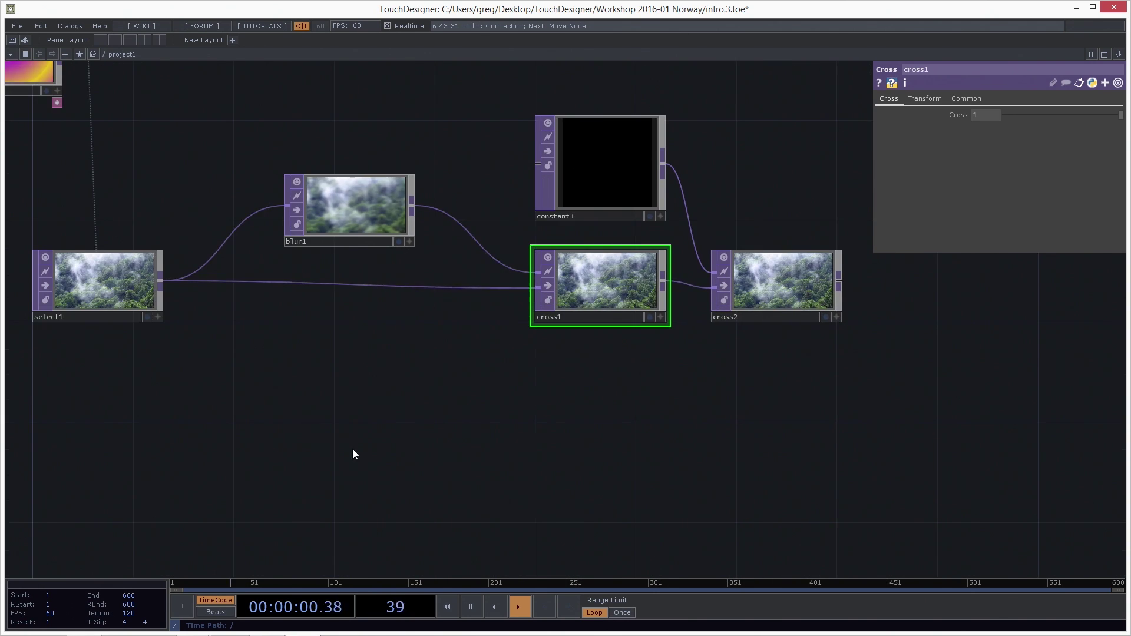
Add a Luma Blur TOP in the open space below blur1.
{"action": "left_click_drag", "start_coordinate": [353, 455], "coordinate": [389, 399]}
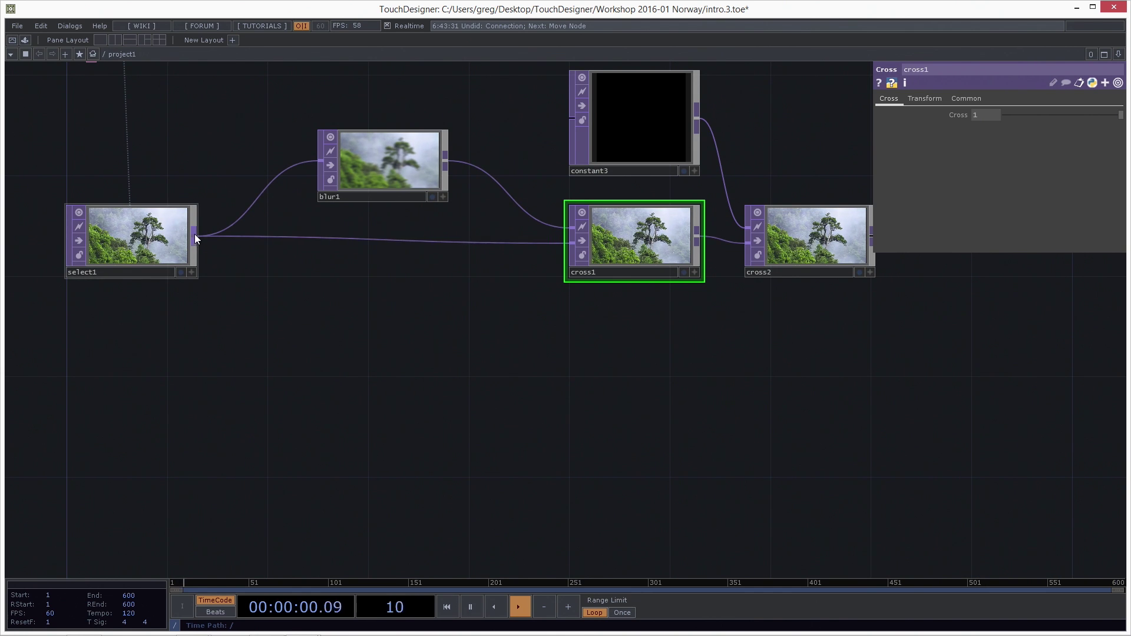
{"action": "key", "text": "Tab"}
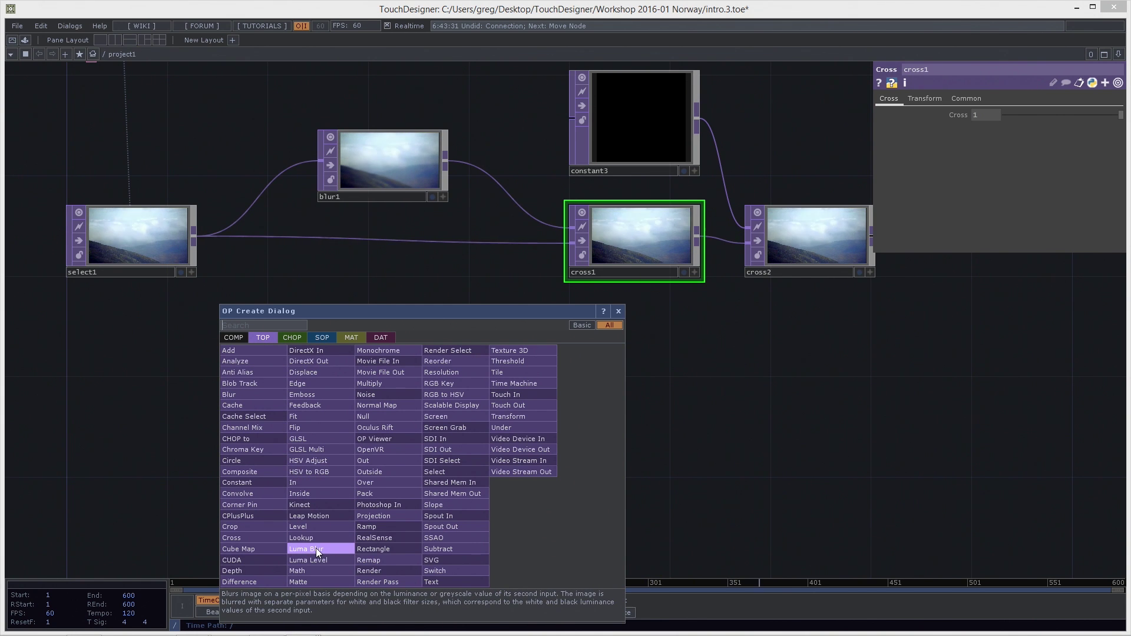
{"action": "type", "text": "luma"}
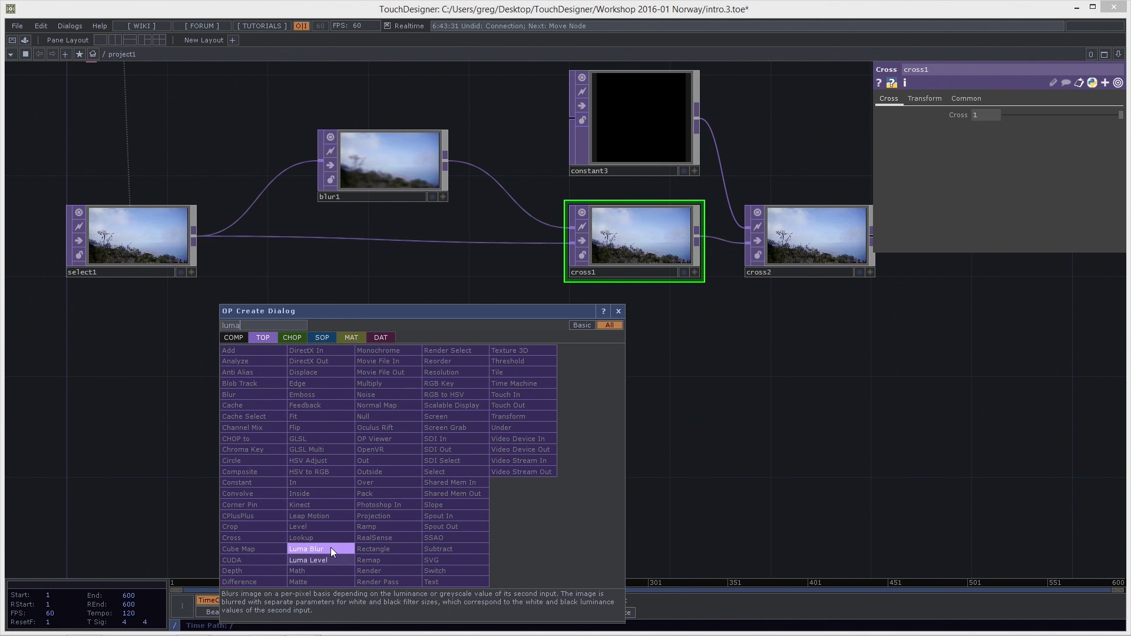
{"action": "left_click", "coordinate": [331, 547]}
{"action": "left_click", "coordinate": [416, 389]}
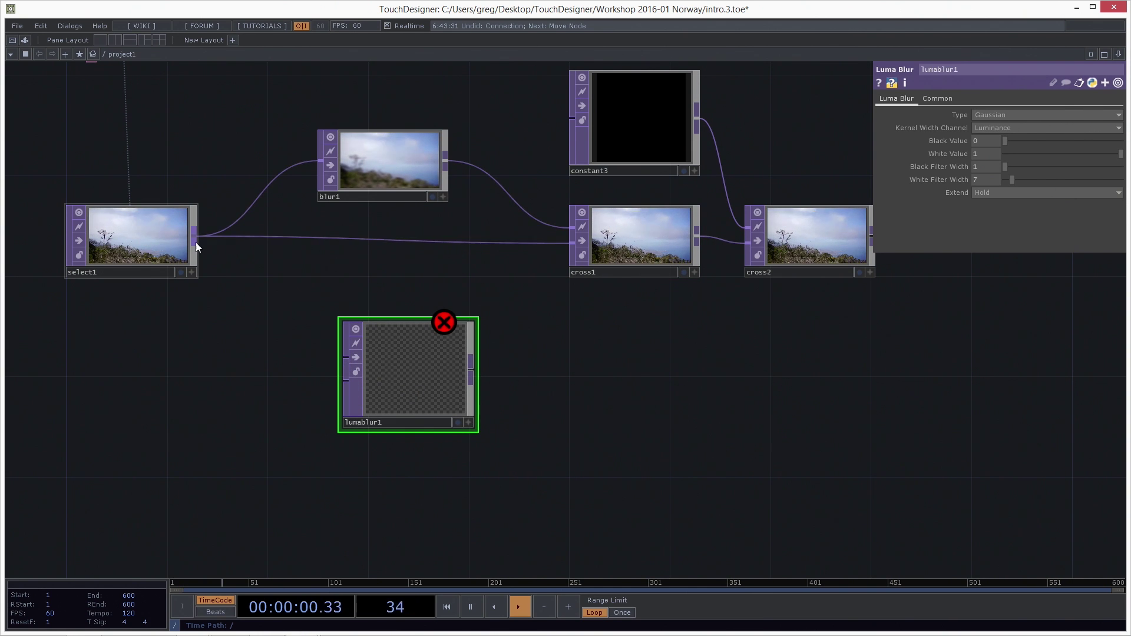
Connect select1 to lumablur1's first input and a new Ramp TOP to its second input.
{"action": "left_click_drag", "start_coordinate": [193, 242], "coordinate": [326, 362]}
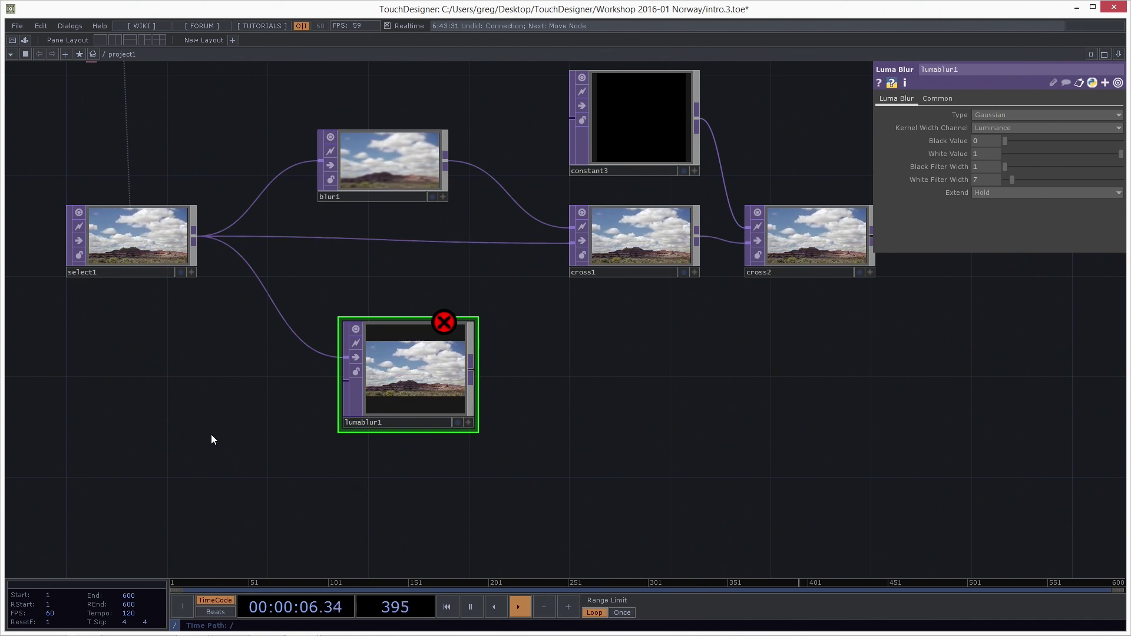
{"action": "left_click_drag", "start_coordinate": [166, 433], "coordinate": [204, 434]}
{"action": "key", "text": "Tab"}
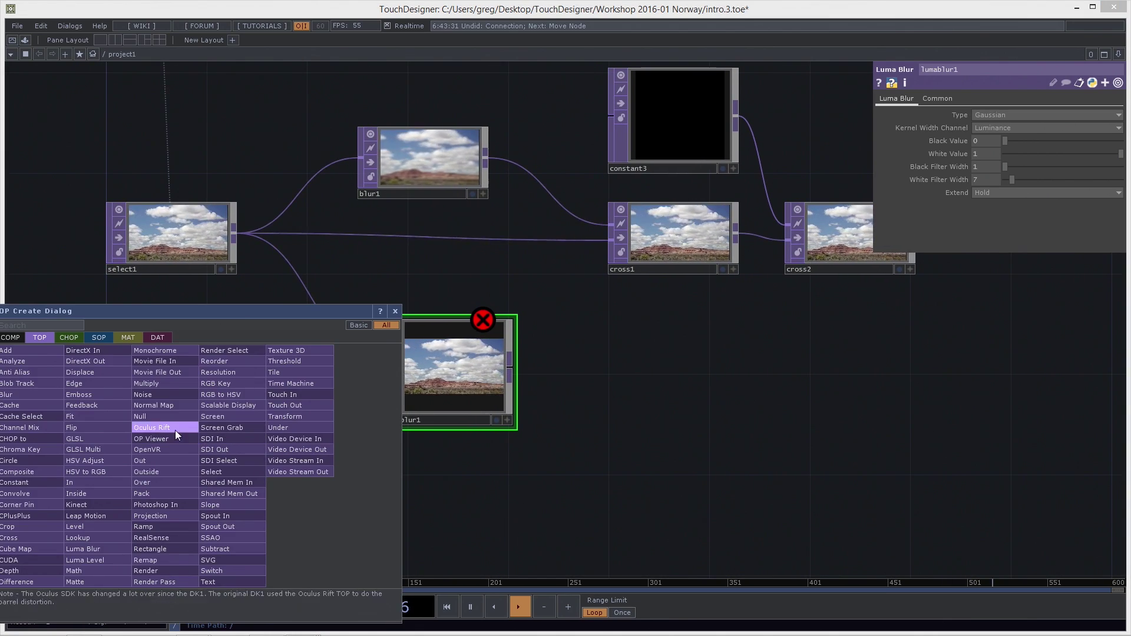
{"action": "left_click_drag", "start_coordinate": [214, 310], "coordinate": [284, 250]}
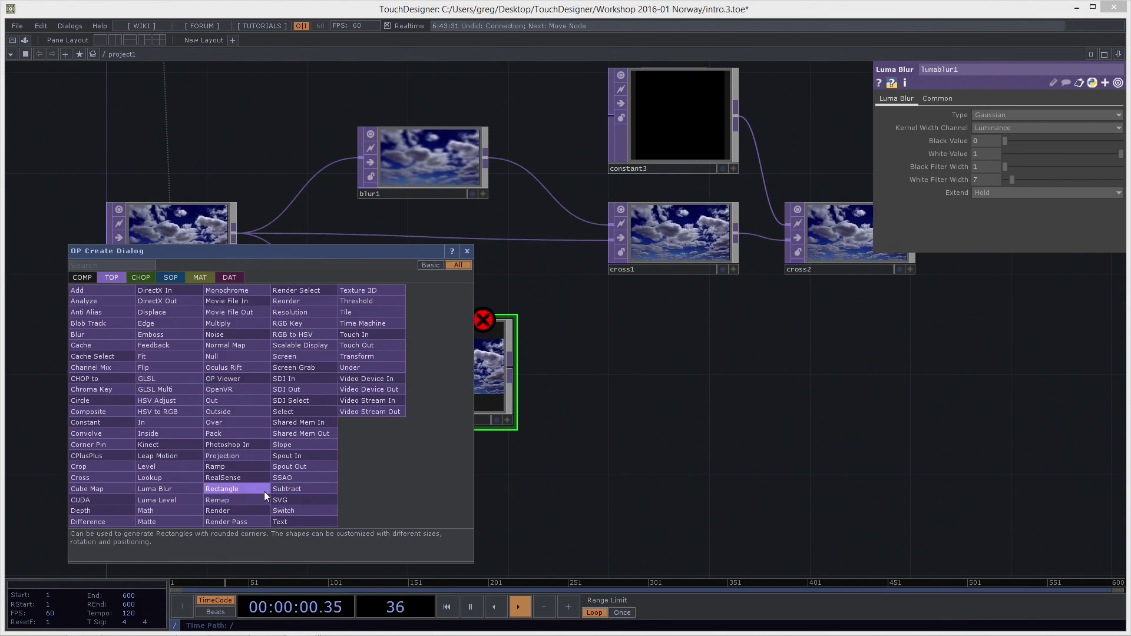
{"action": "left_click", "coordinate": [116, 264]}
{"action": "type", "text": "ram"}
{"action": "left_click", "coordinate": [219, 466]}
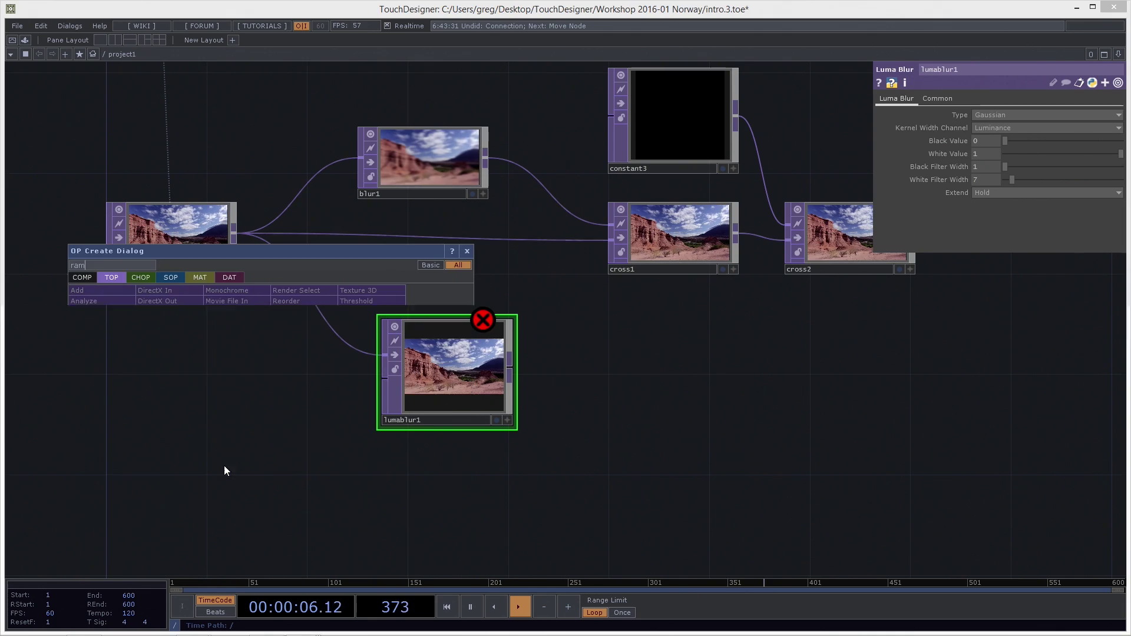
{"action": "left_click", "coordinate": [200, 439]}
{"action": "left_click_drag", "start_coordinate": [202, 445], "coordinate": [163, 455]}
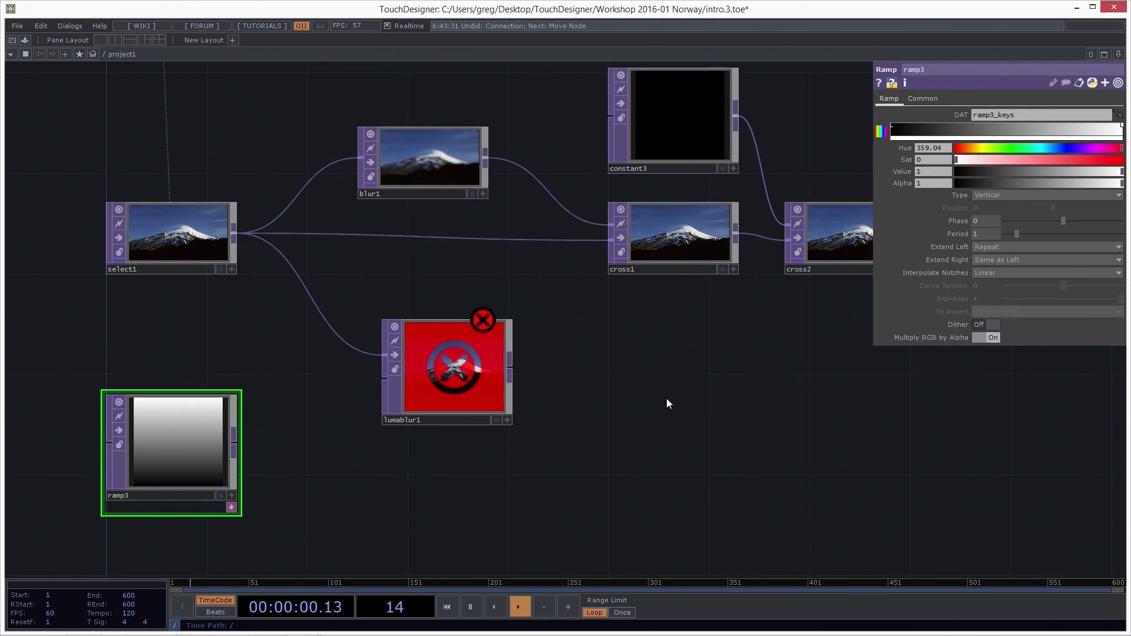
{"action": "left_click_drag", "start_coordinate": [235, 445], "coordinate": [384, 379]}
Arrange the nodes with select1 directly above ramp3 and lumablur1 level with the gap between them.
{"action": "scroll", "coordinate": [452, 389], "scroll_direction": "up", "scroll_amount": 3}
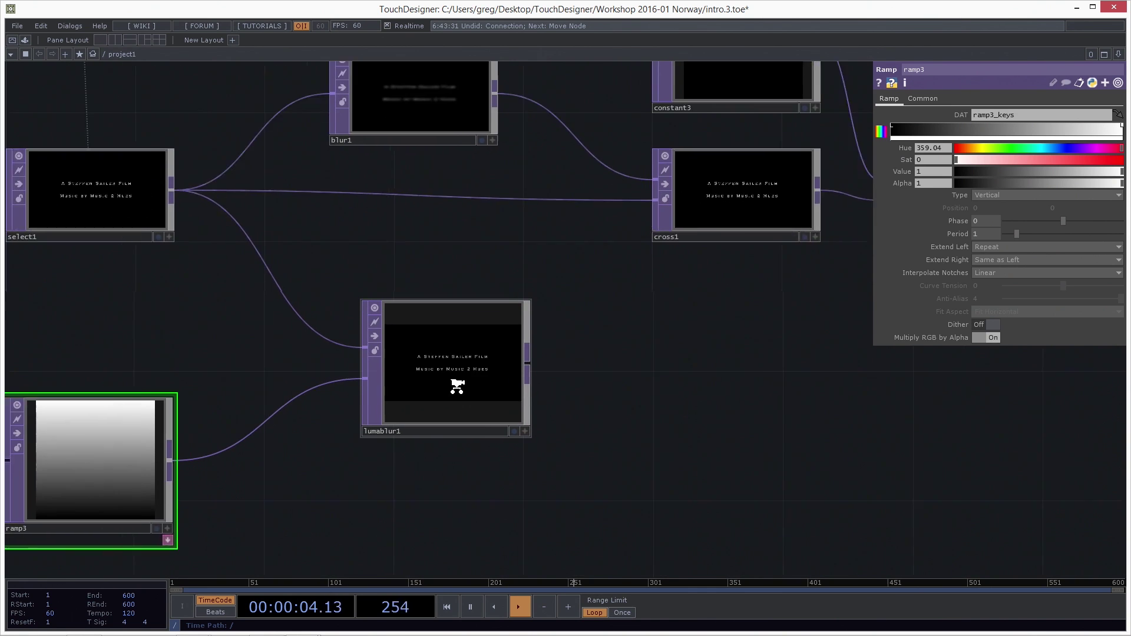
{"action": "left_click_drag", "start_coordinate": [37, 504], "coordinate": [143, 471]}
{"action": "left_click_drag", "start_coordinate": [459, 386], "coordinate": [523, 368]}
{"action": "scroll", "coordinate": [489, 327], "scroll_direction": "up", "scroll_amount": 3}
{"action": "left_click_drag", "start_coordinate": [345, 386], "coordinate": [498, 337]}
{"action": "left_click_drag", "start_coordinate": [86, 87], "coordinate": [233, 186]}
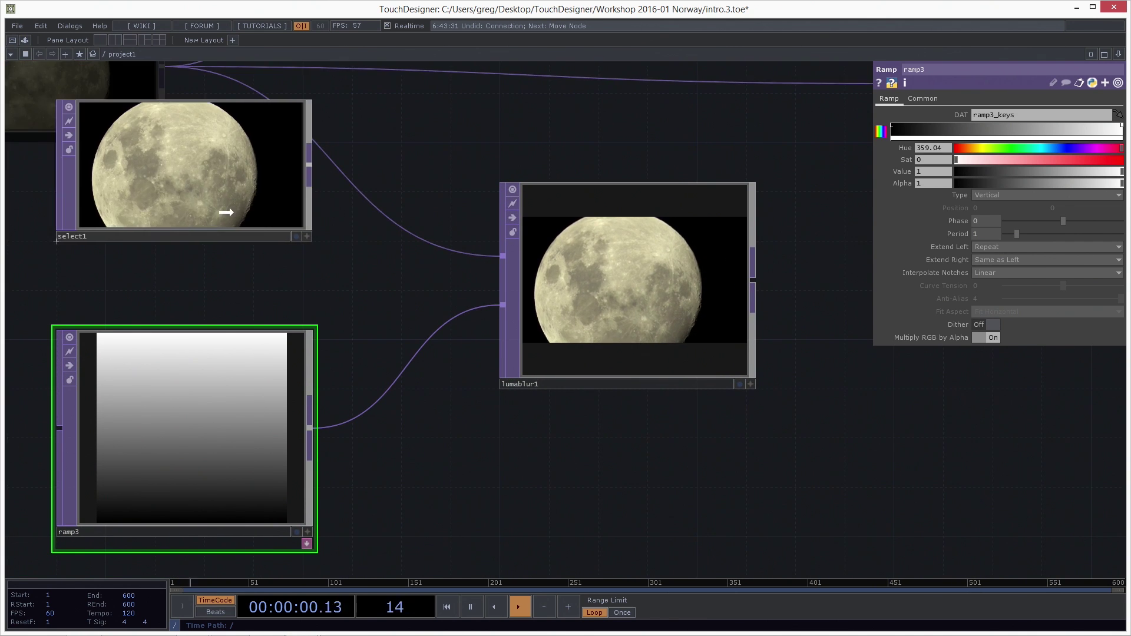
{"action": "left_click_drag", "start_coordinate": [573, 268], "coordinate": [622, 341]}
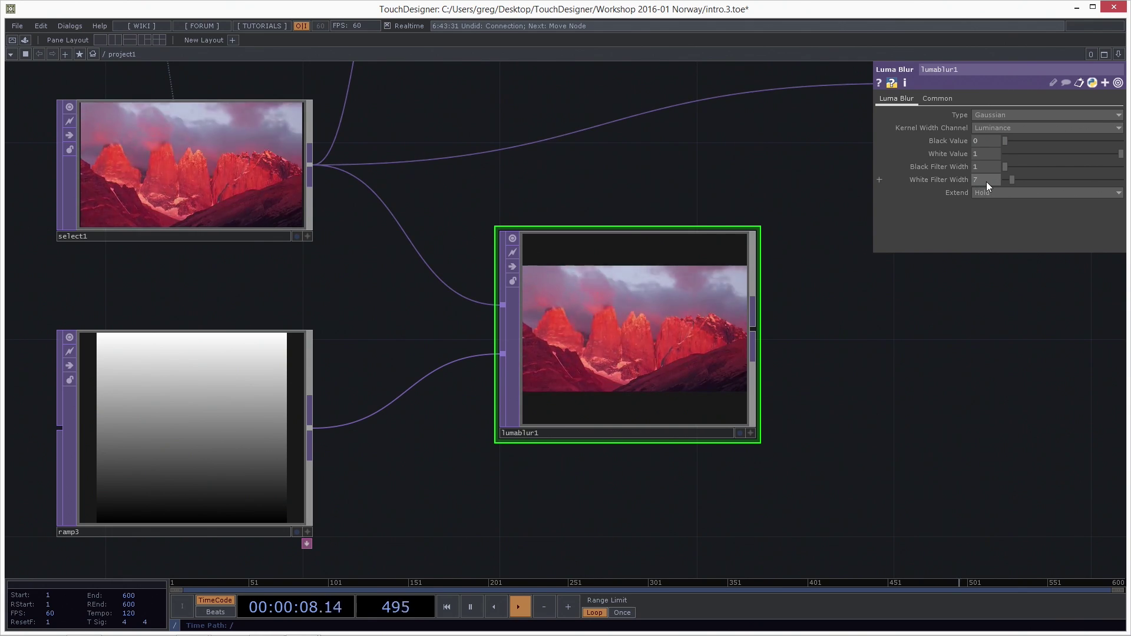
Set lumablur1's White Filter Width to 70 and display its output in the network background.
{"action": "type", "text": "5"}
{"action": "key", "text": "Return"}
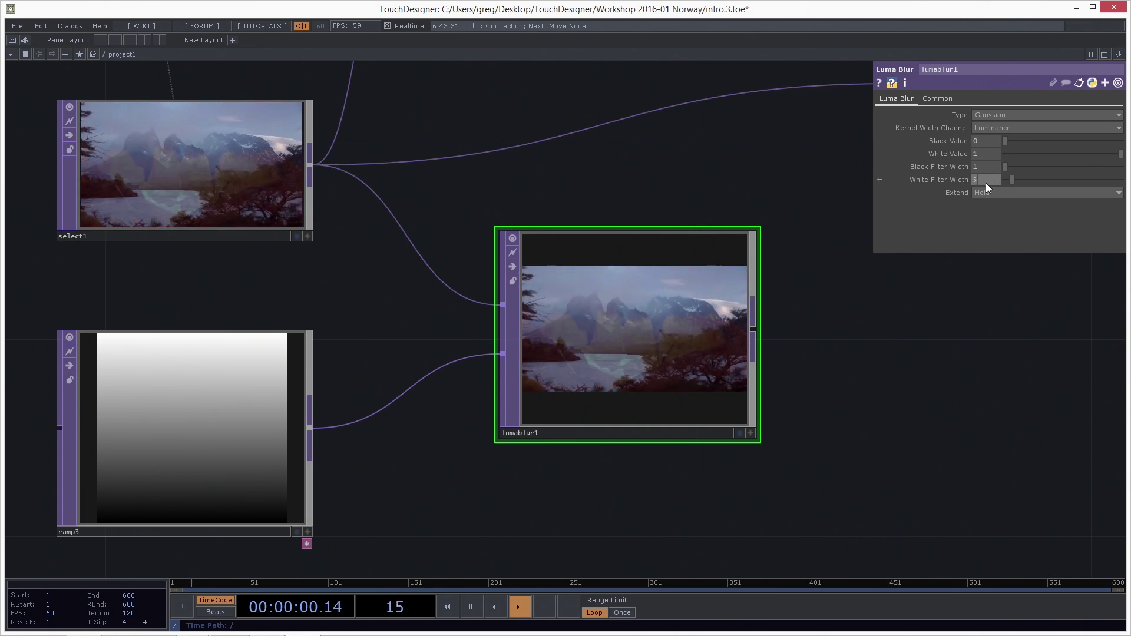
{"action": "type", "text": "0"}
{"action": "key", "text": "Return"}
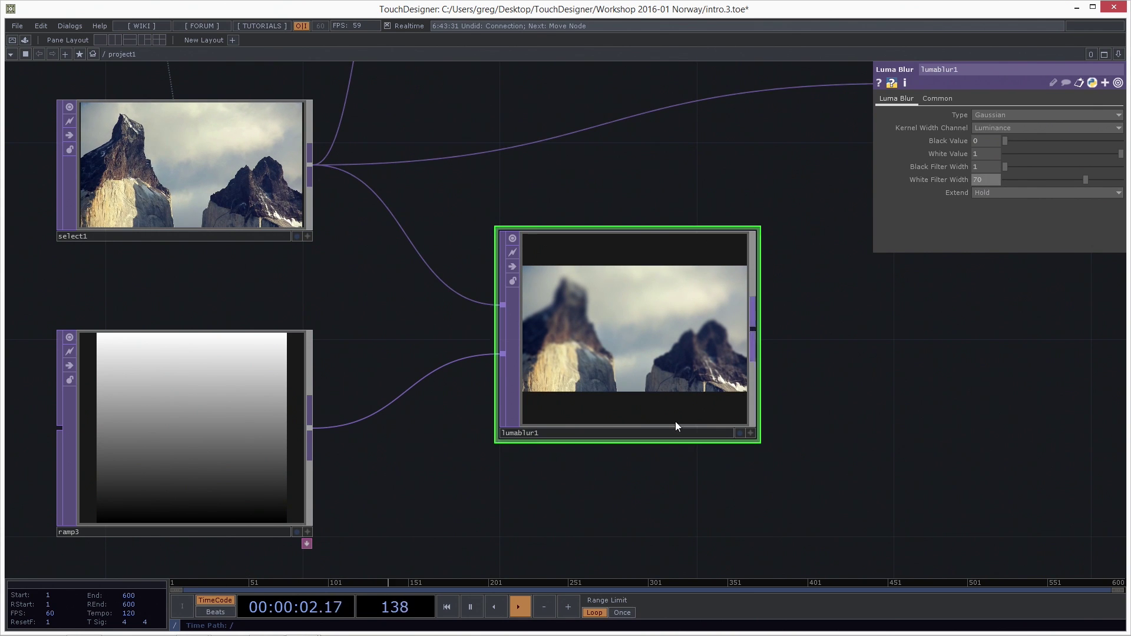
{"action": "left_click", "coordinate": [739, 433]}
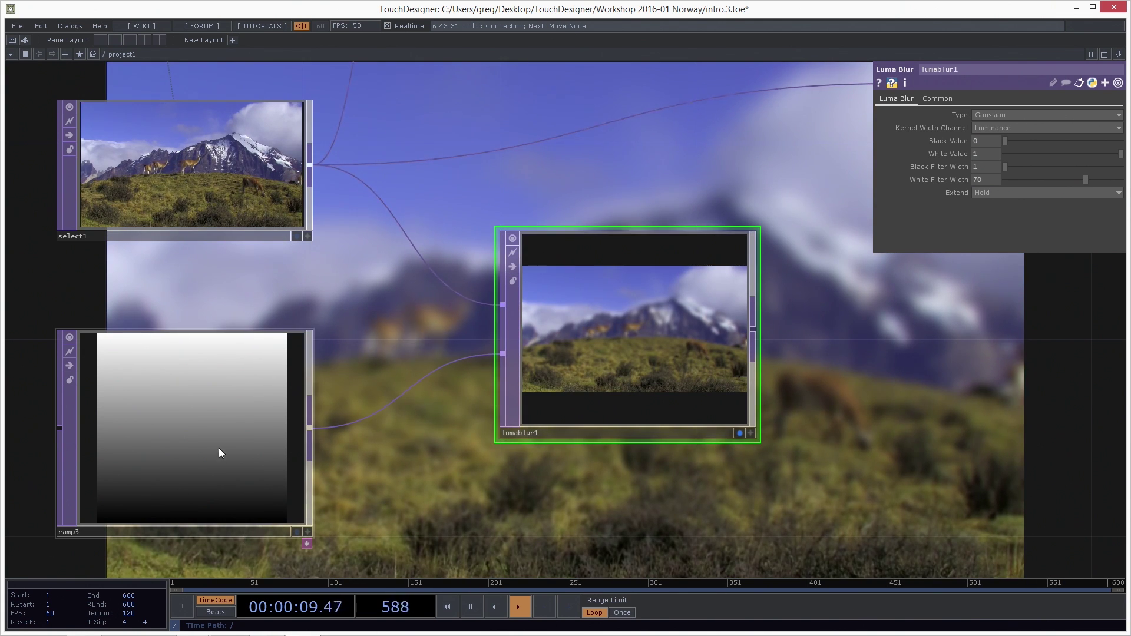
Change ramp3's Type to Circular and reselect lumablur1.
{"action": "left_click", "coordinate": [224, 448]}
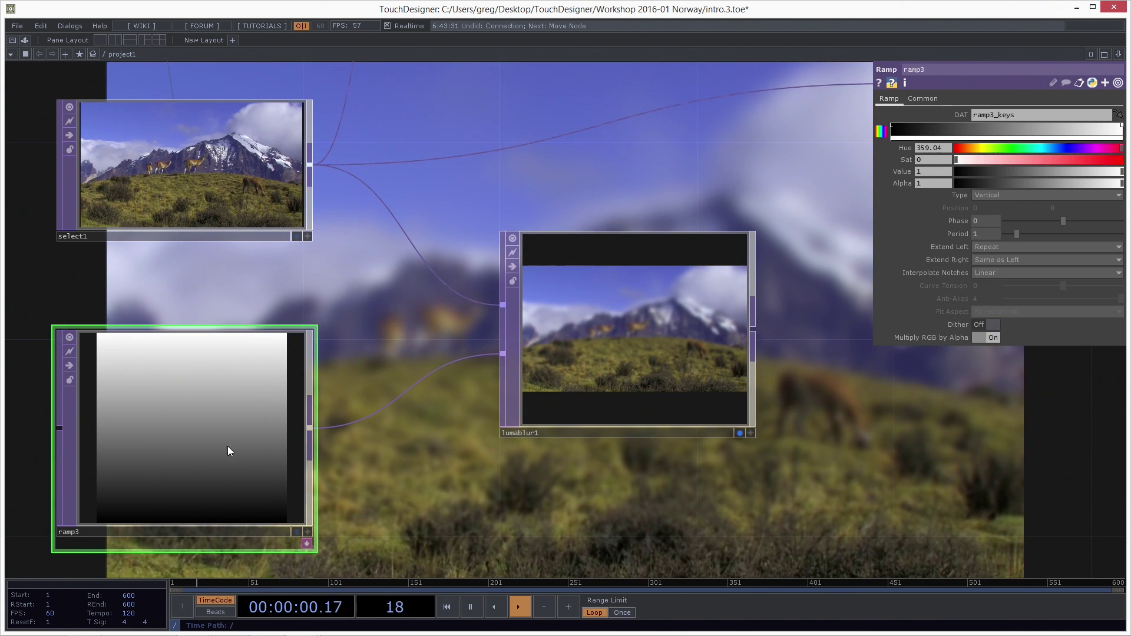
{"action": "left_click", "coordinate": [999, 197]}
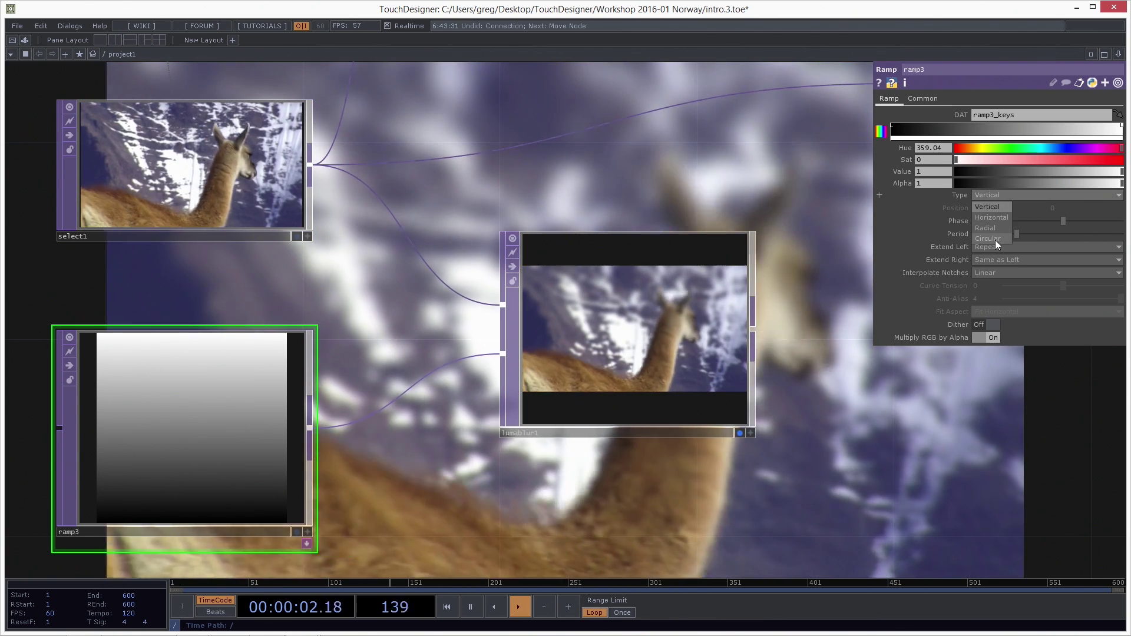
{"action": "left_click", "coordinate": [995, 239]}
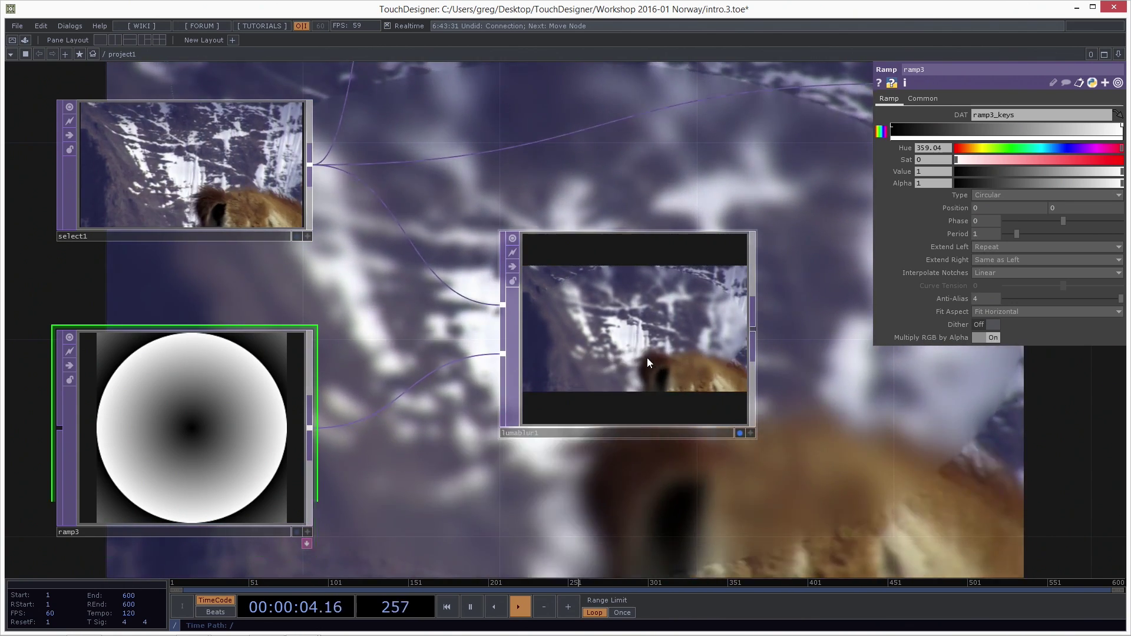
{"action": "left_click", "coordinate": [647, 358]}
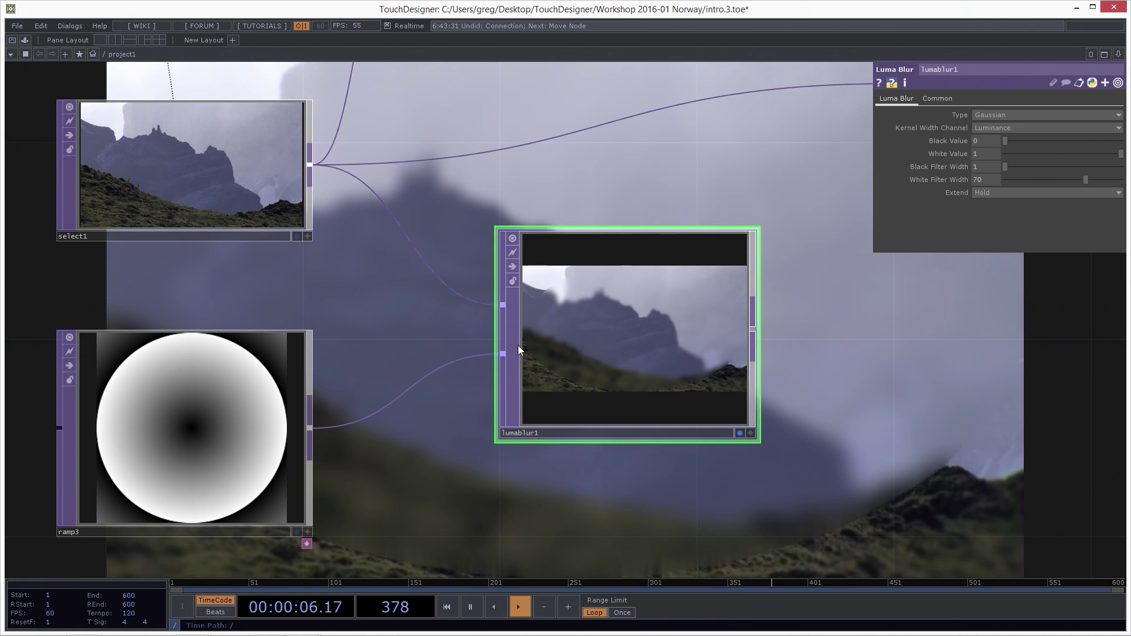
Add a dark key to ramp3's gradient slightly before the middle and set the Period to 1.36.
{"action": "left_click", "coordinate": [253, 419]}
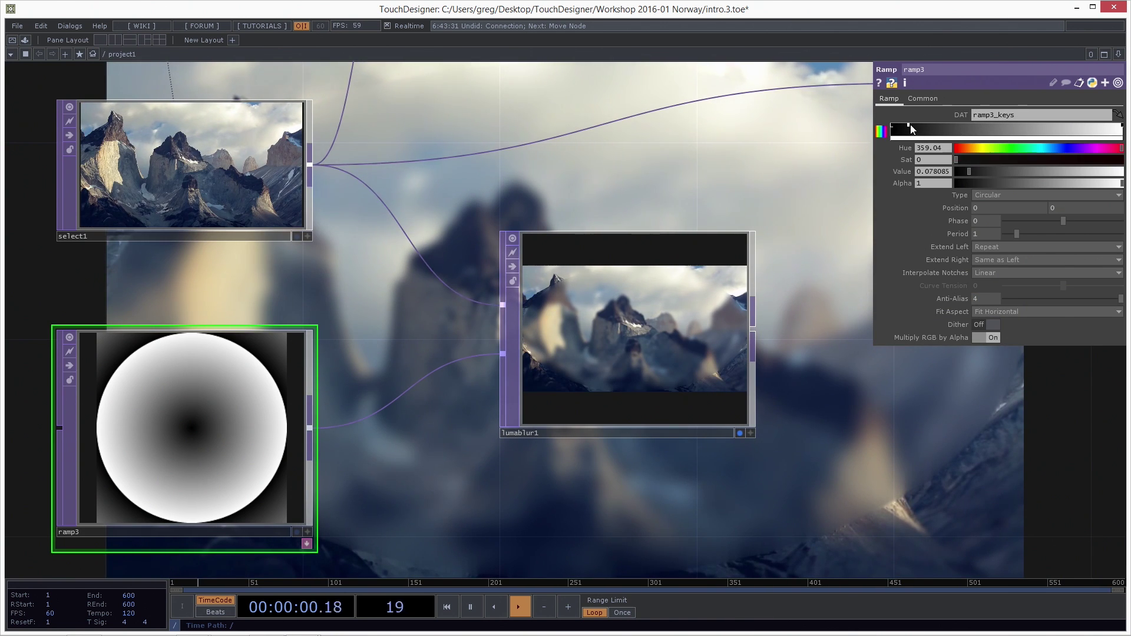
{"action": "left_click_drag", "start_coordinate": [983, 124], "coordinate": [1000, 126]}
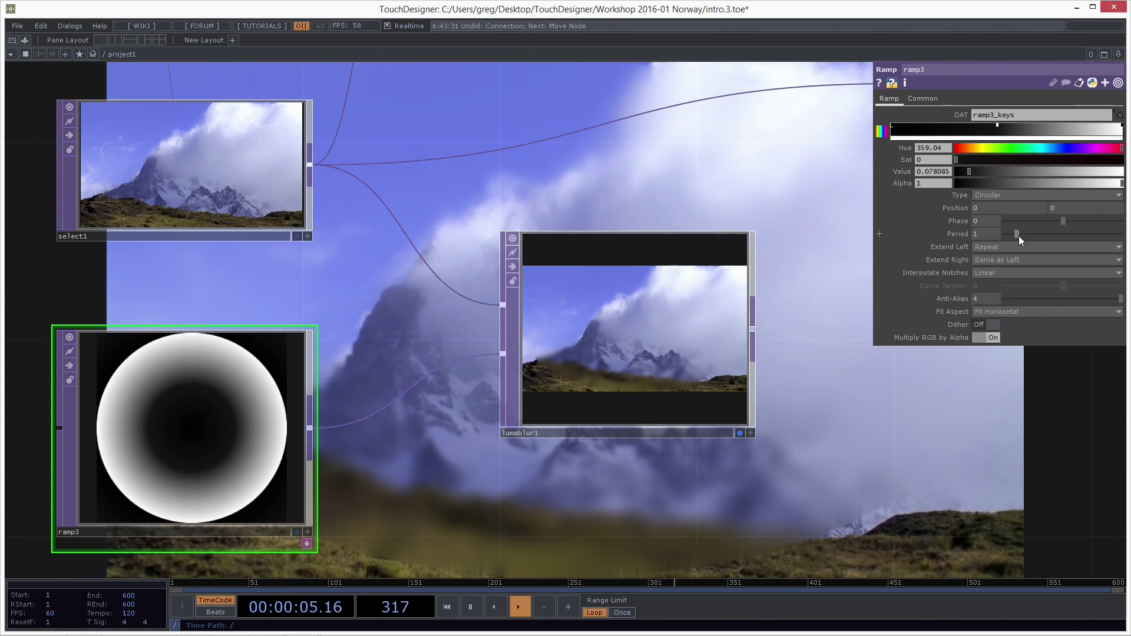
{"action": "left_click_drag", "start_coordinate": [1020, 235], "coordinate": [1023, 235]}
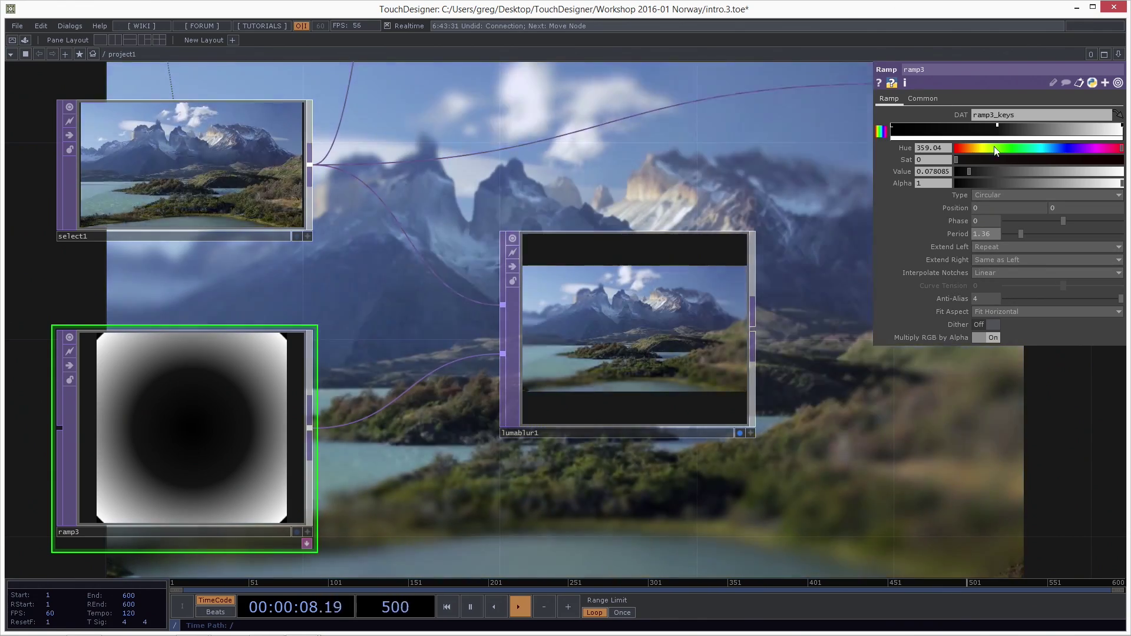
{"action": "left_click_drag", "start_coordinate": [998, 126], "coordinate": [985, 131]}
Examine the operator info of select1 and ramp3, including resolution and GPU memory use.
{"action": "left_click_drag", "start_coordinate": [896, 435], "coordinate": [772, 470]}
{"action": "scroll", "coordinate": [843, 442], "scroll_direction": "down", "scroll_amount": 2}
{"action": "scroll", "coordinate": [773, 466], "scroll_direction": "down", "scroll_amount": 2}
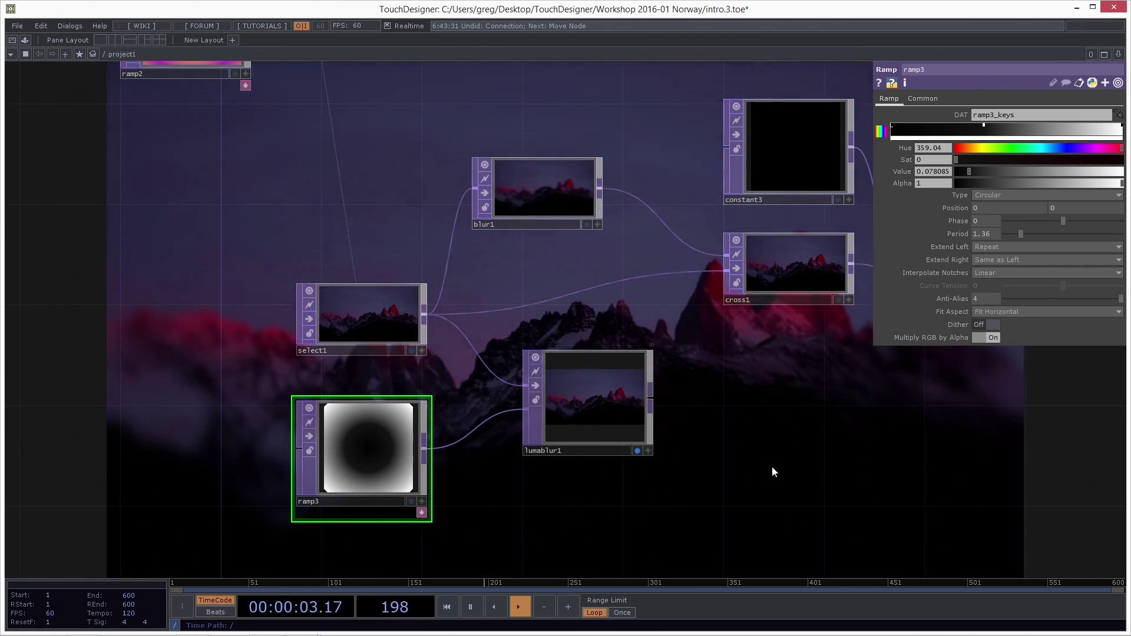
{"action": "left_click_drag", "start_coordinate": [801, 465], "coordinate": [702, 459]}
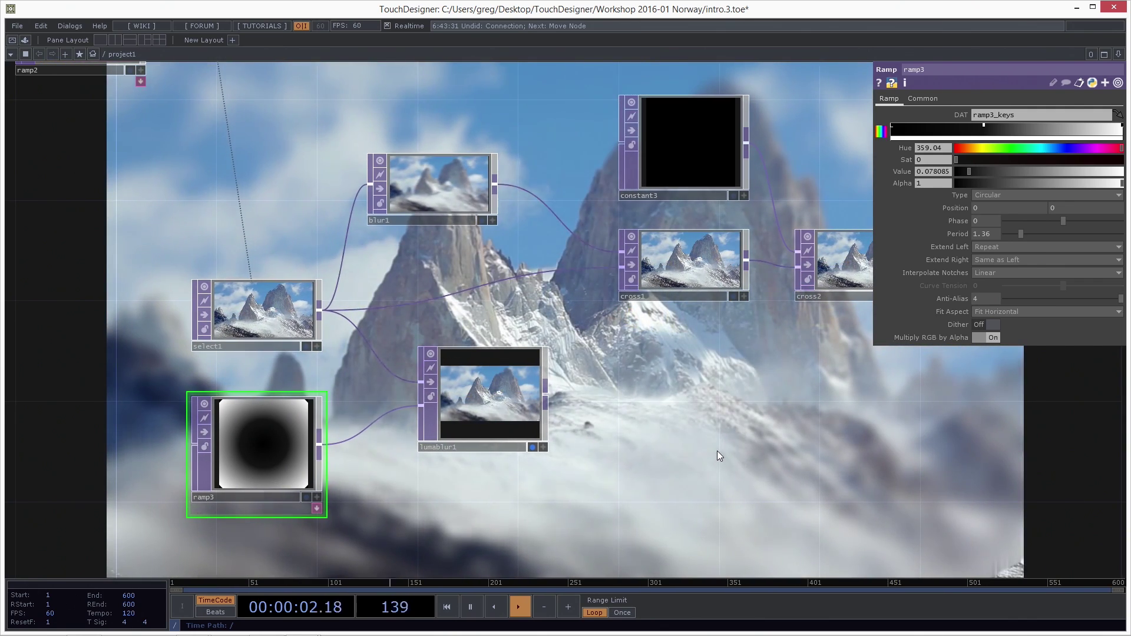
{"action": "scroll", "coordinate": [365, 483], "scroll_direction": "down", "scroll_amount": 5}
{"action": "middle_click", "coordinate": [323, 398]}
{"action": "middle_click", "coordinate": [317, 400]}
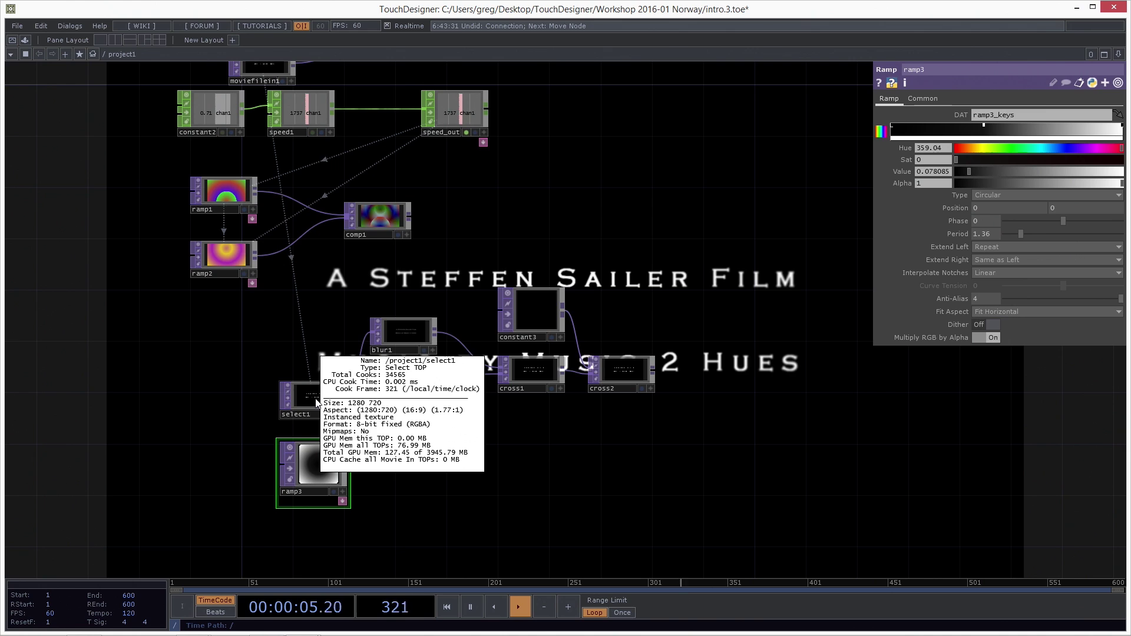
{"action": "middle_click_drag", "start_coordinate": [316, 400], "coordinate": [312, 399]}
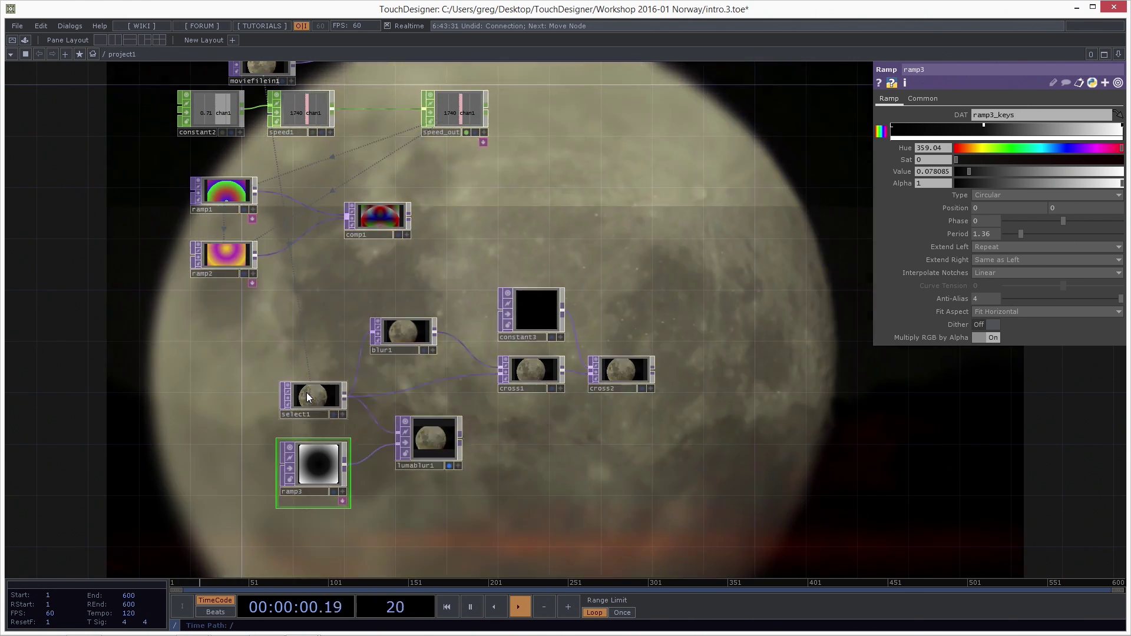
{"action": "middle_click_drag", "start_coordinate": [311, 470], "coordinate": [308, 458]}
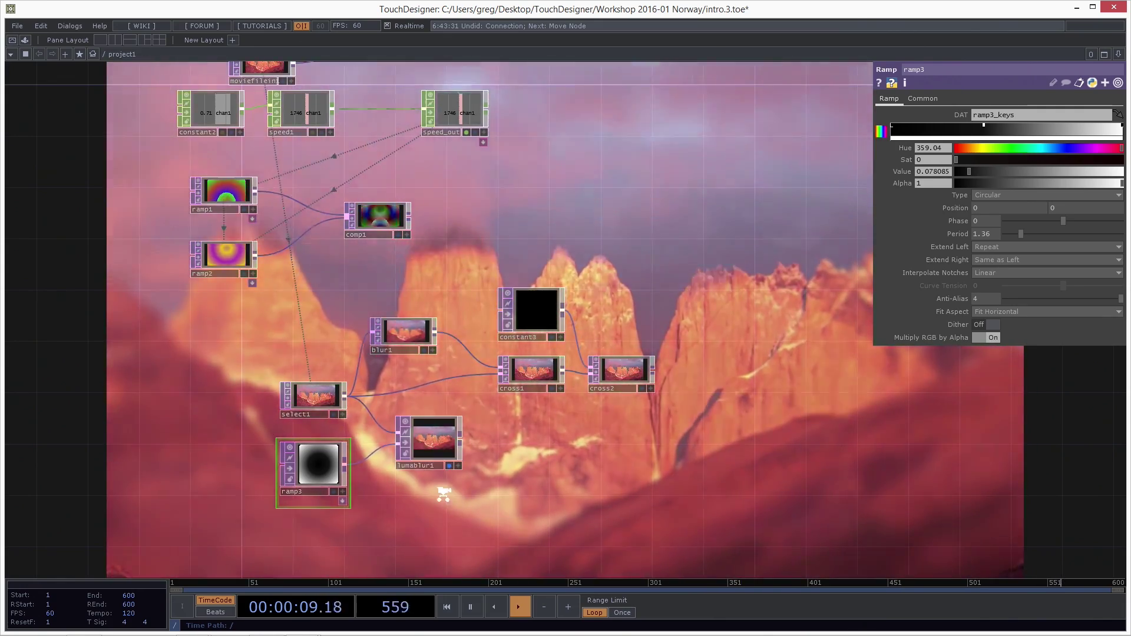
Toggle lumablur1's background display and leave it turned off.
{"action": "scroll", "coordinate": [443, 495], "scroll_direction": "up", "scroll_amount": 3}
{"action": "left_click", "coordinate": [453, 456]}
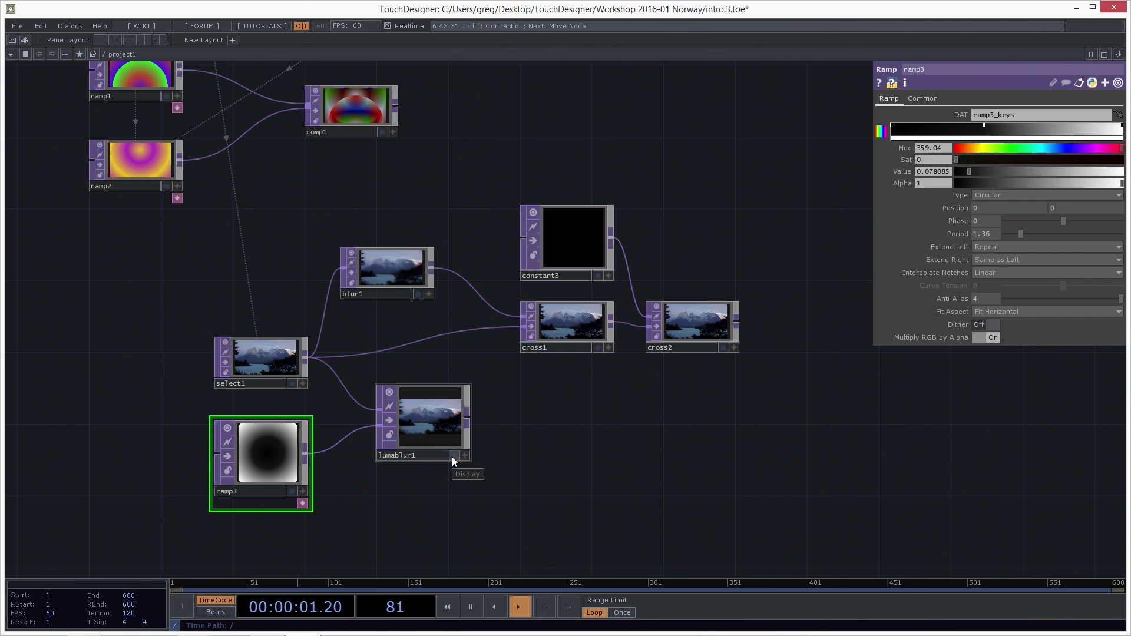
{"action": "left_click", "coordinate": [457, 455]}
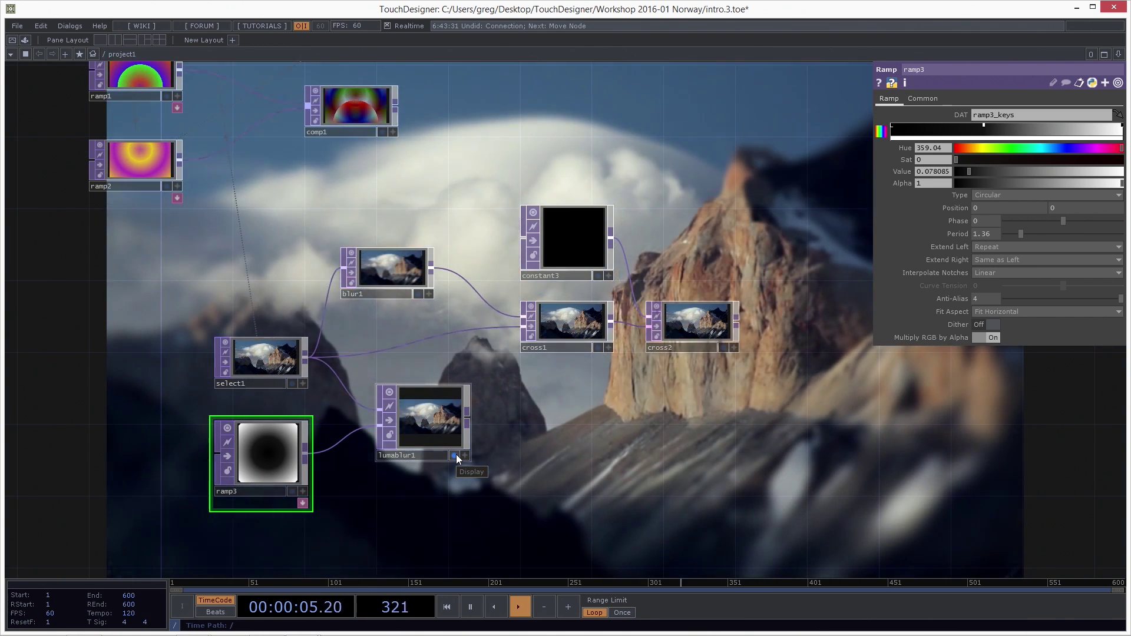
{"action": "left_click", "coordinate": [452, 456]}
{"action": "scroll", "coordinate": [448, 466], "scroll_direction": "up", "scroll_amount": 4}
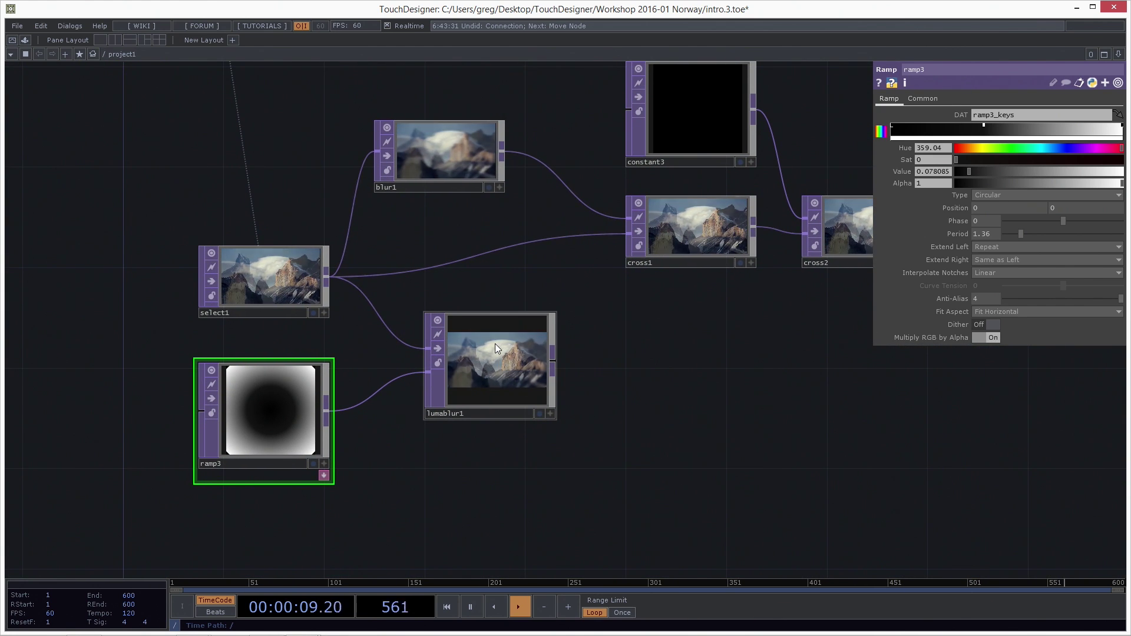
Examine lumablur1's operator info for its cook time, resolution and GPU memory use.
{"action": "left_click", "coordinate": [505, 369]}
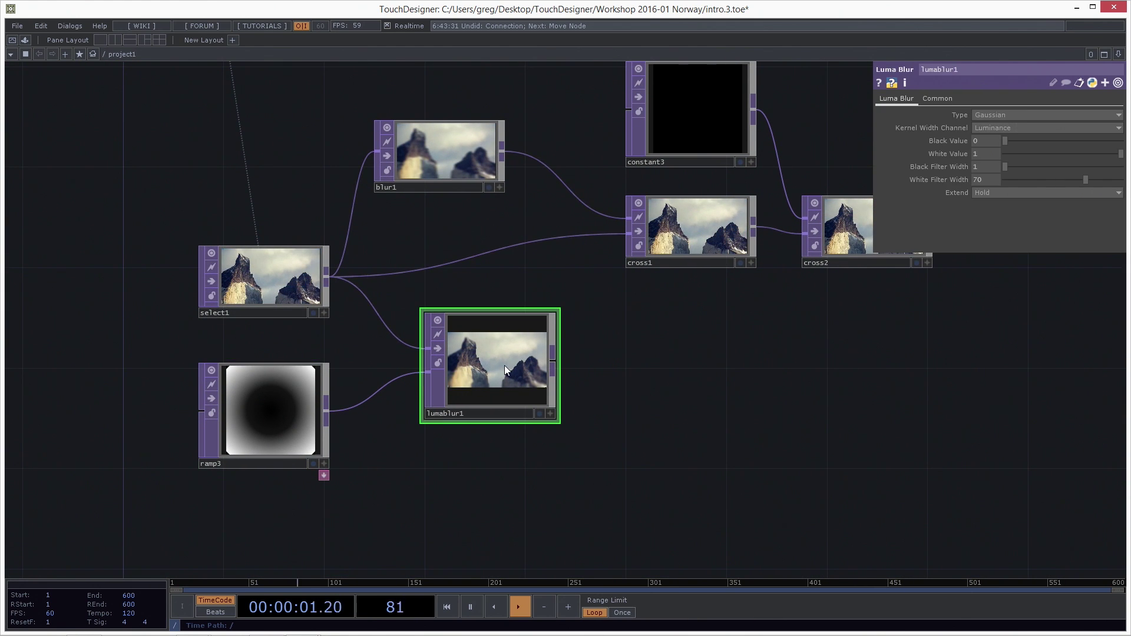
{"action": "middle_click", "coordinate": [493, 360]}
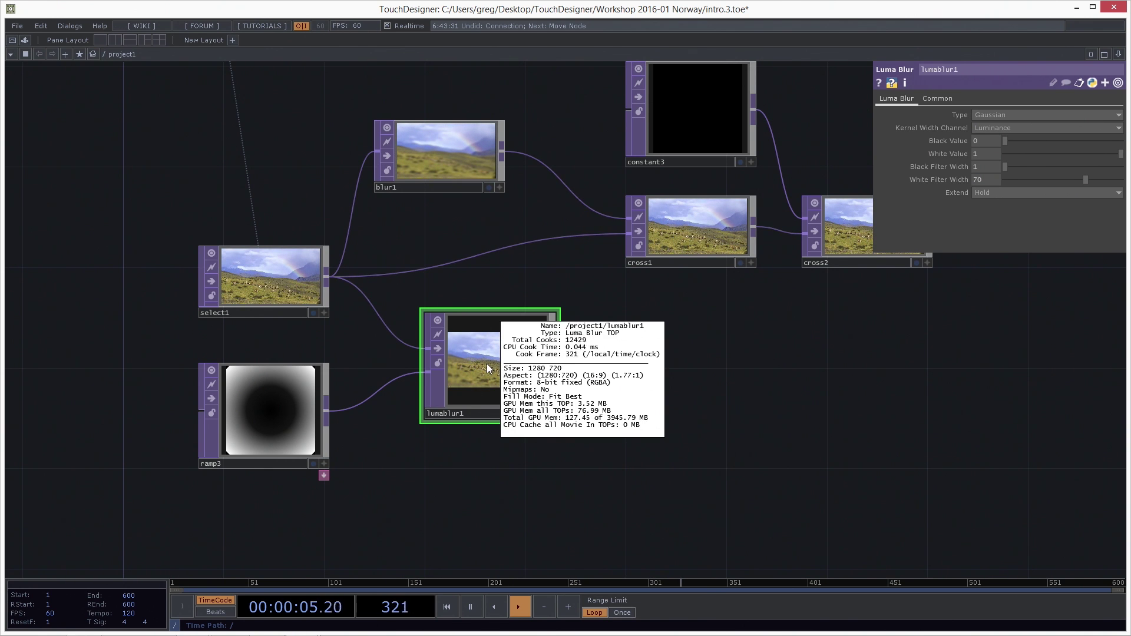
{"action": "middle_click_drag", "start_coordinate": [472, 358], "coordinate": [459, 357]}
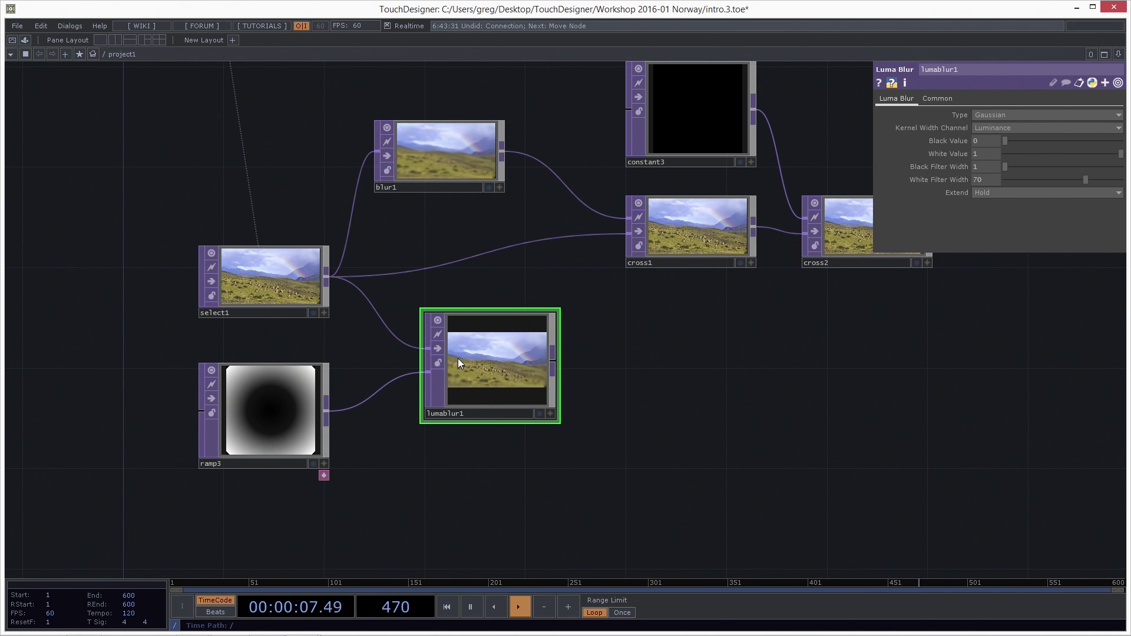
{"action": "left_click", "coordinate": [905, 84]}
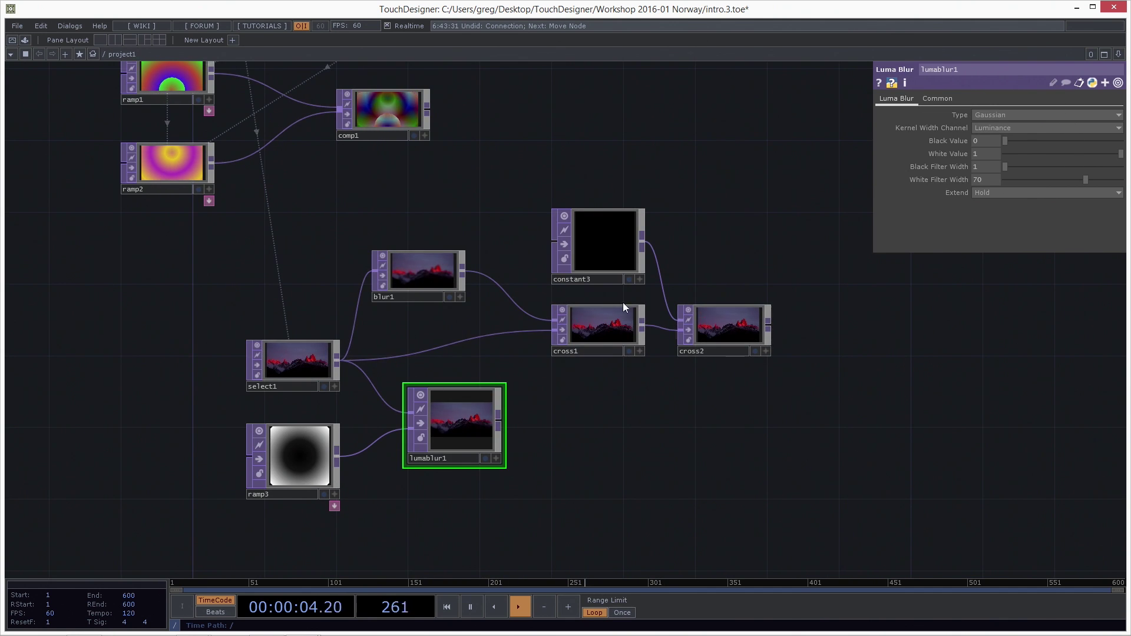
Add a Switch TOP in the empty space beside comp1.
{"action": "key", "text": "h"}
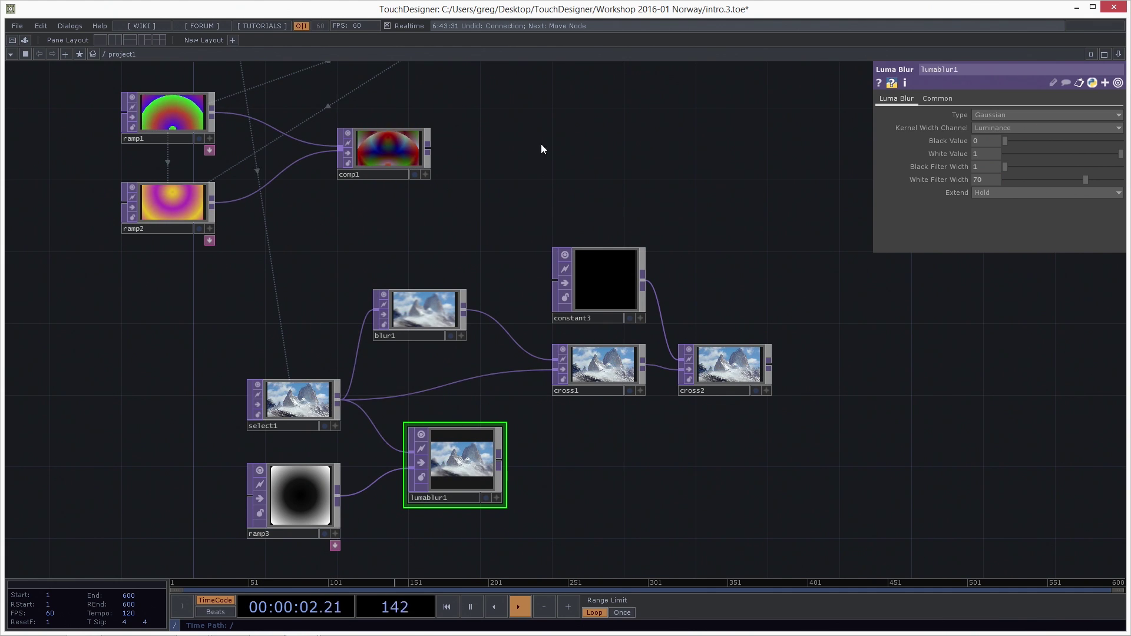
{"action": "left_click_drag", "start_coordinate": [518, 156], "coordinate": [596, 259]}
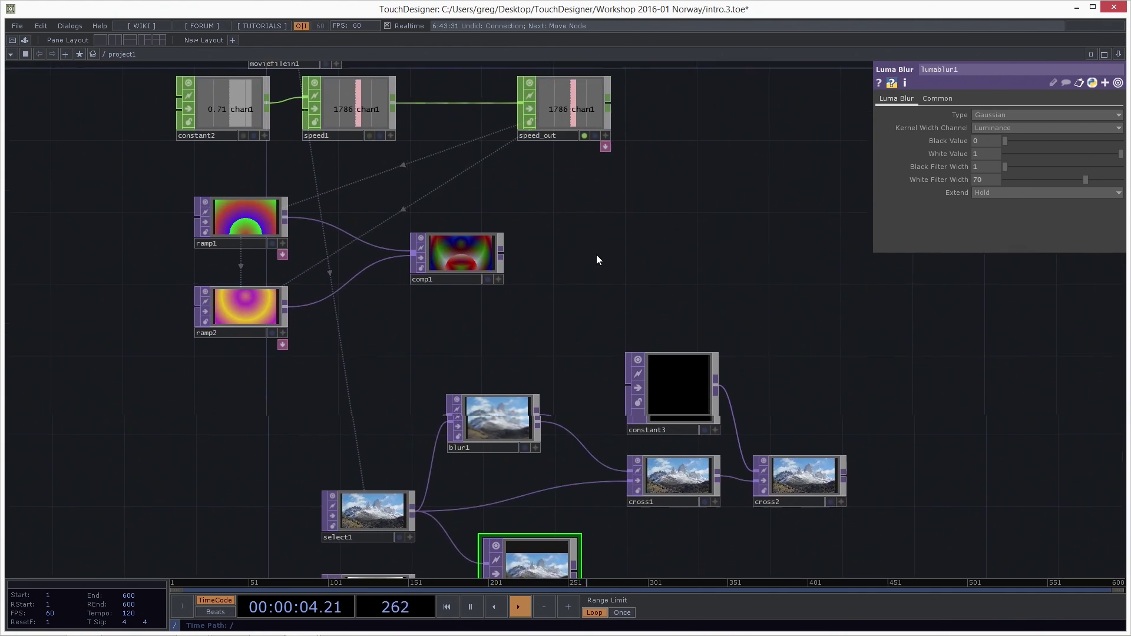
{"action": "scroll", "coordinate": [552, 301], "scroll_direction": "up", "scroll_amount": 3}
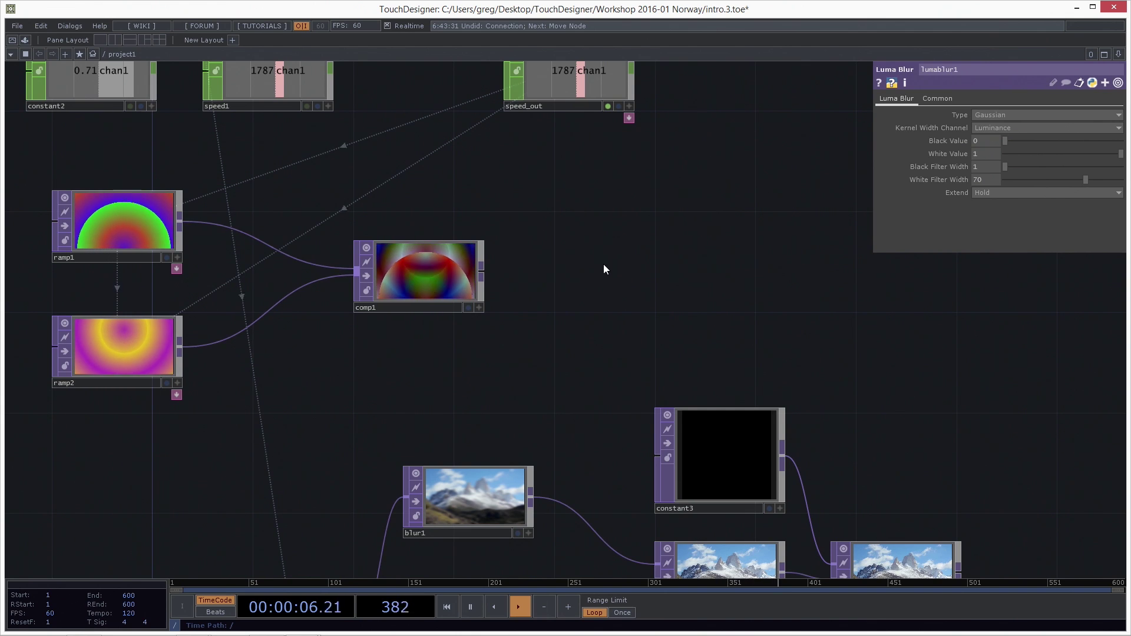
{"action": "key", "text": "Tab"}
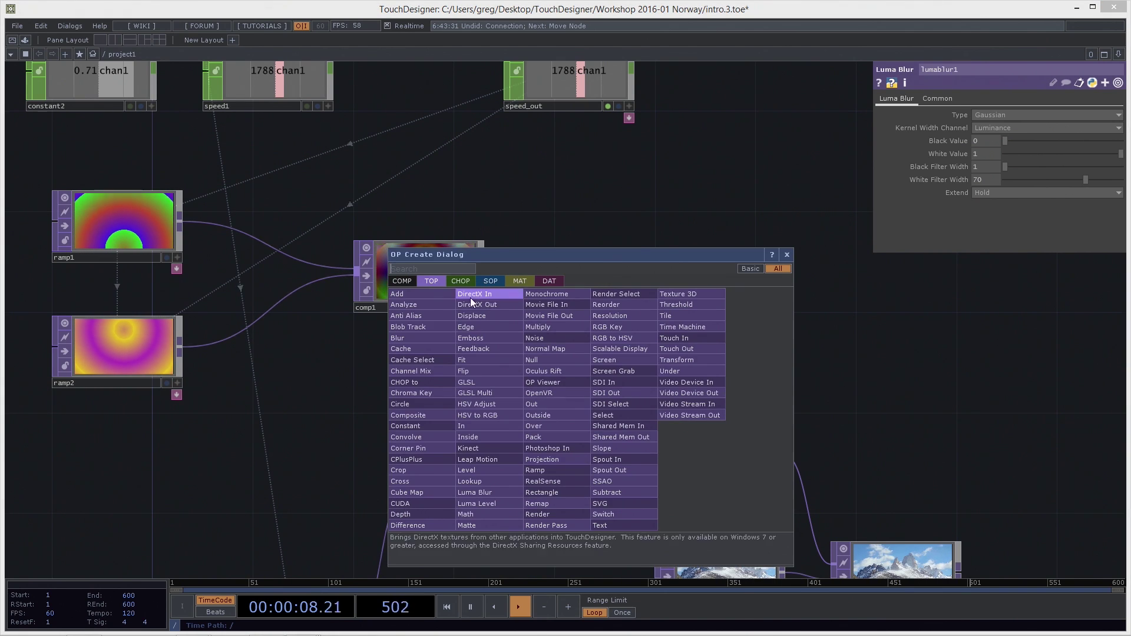
{"action": "type", "text": "swit"}
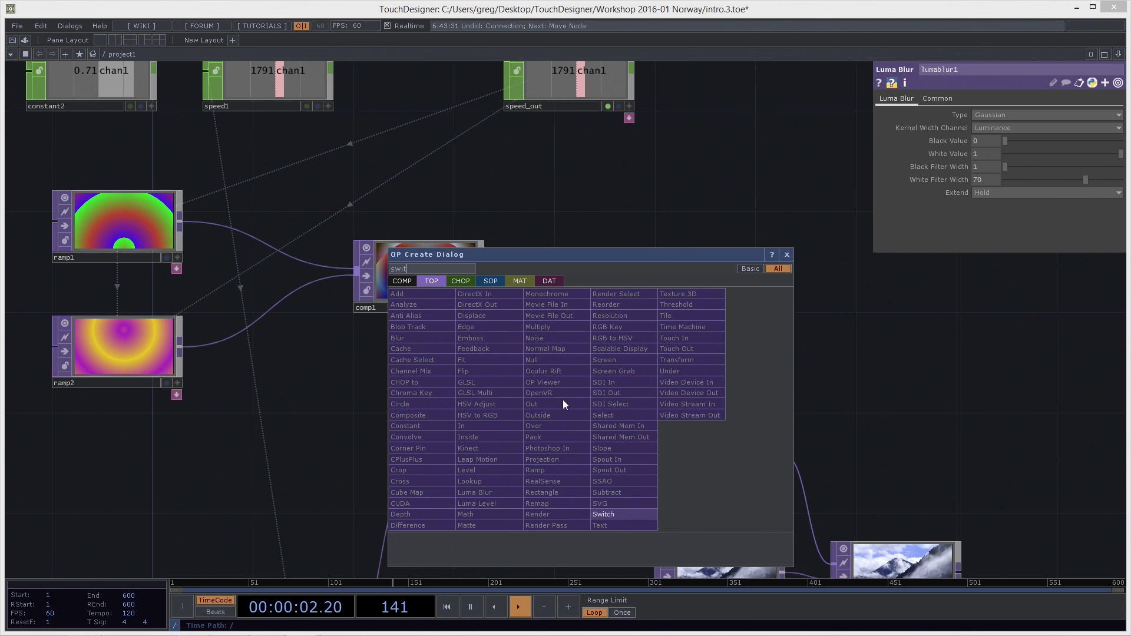
{"action": "left_click", "coordinate": [616, 515]}
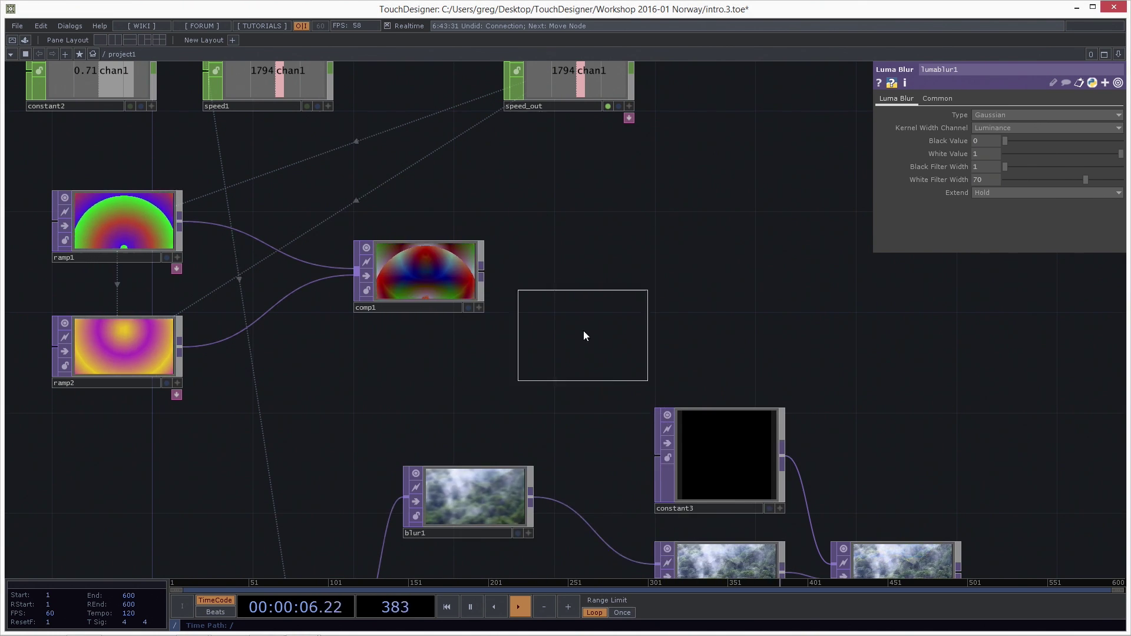
{"action": "left_click", "coordinate": [651, 288]}
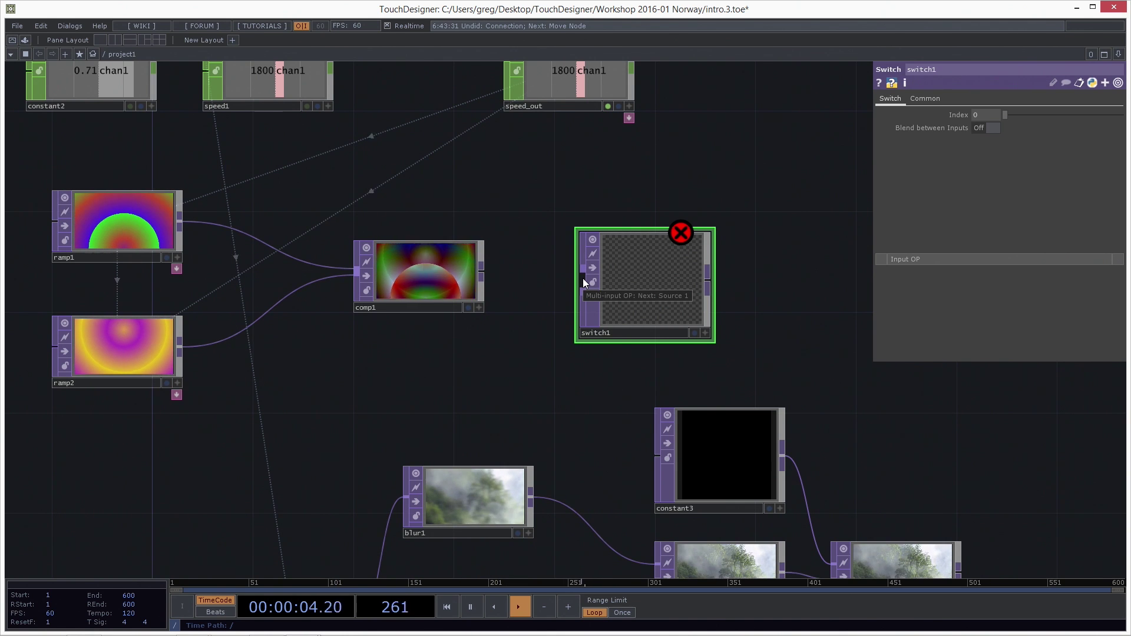
Connect ramp1, comp1 and ramp2, in that order, as inputs to switch1.
{"action": "left_click", "coordinate": [180, 222]}
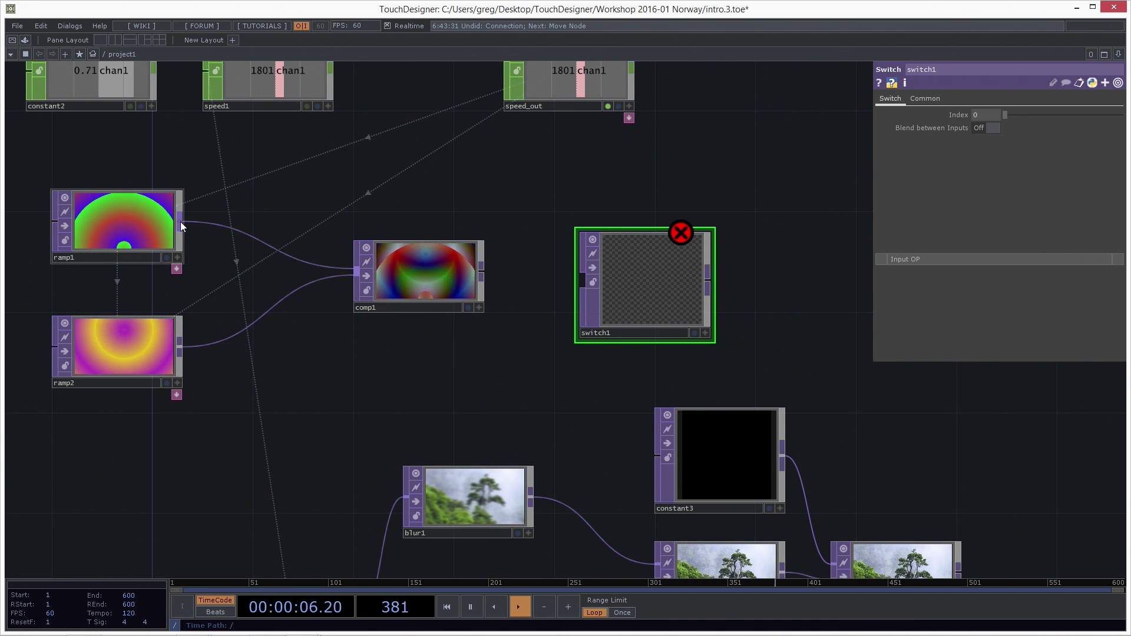
{"action": "left_click", "coordinate": [574, 268]}
{"action": "left_click_drag", "start_coordinate": [615, 277], "coordinate": [648, 221]}
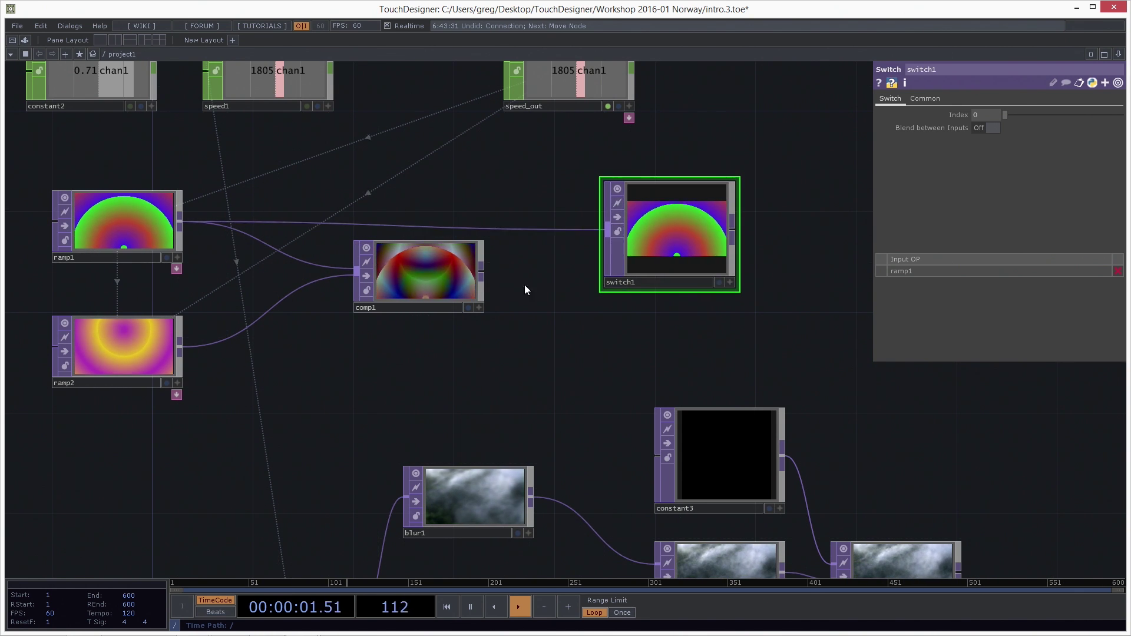
{"action": "left_click", "coordinate": [483, 274]}
{"action": "left_click", "coordinate": [582, 239]}
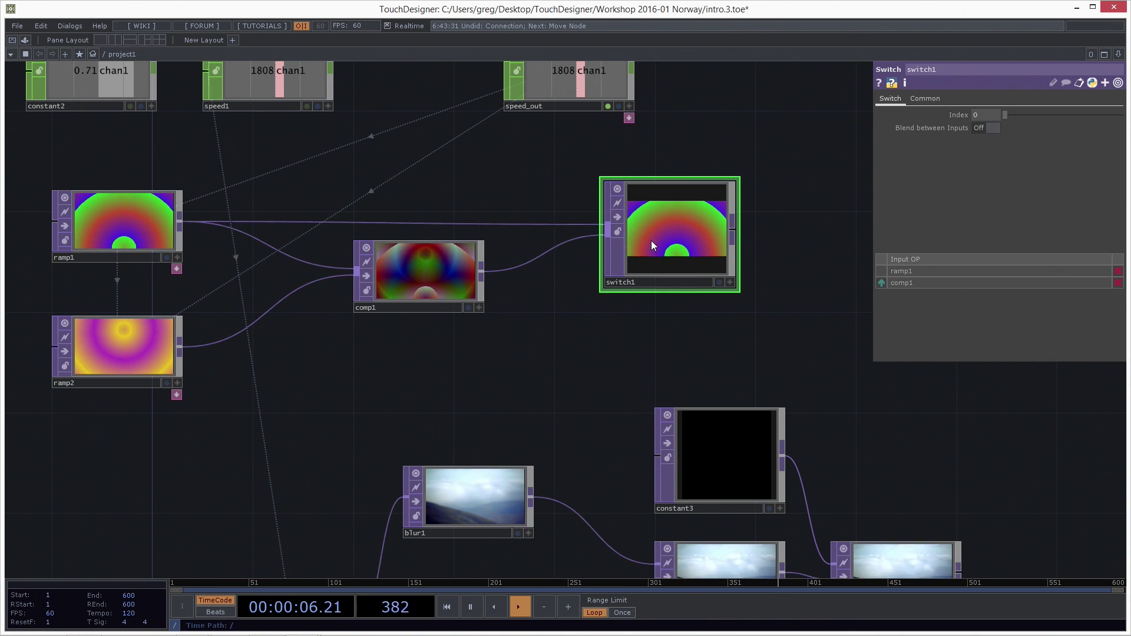
{"action": "left_click", "coordinate": [181, 350]}
{"action": "left_click", "coordinate": [588, 260]}
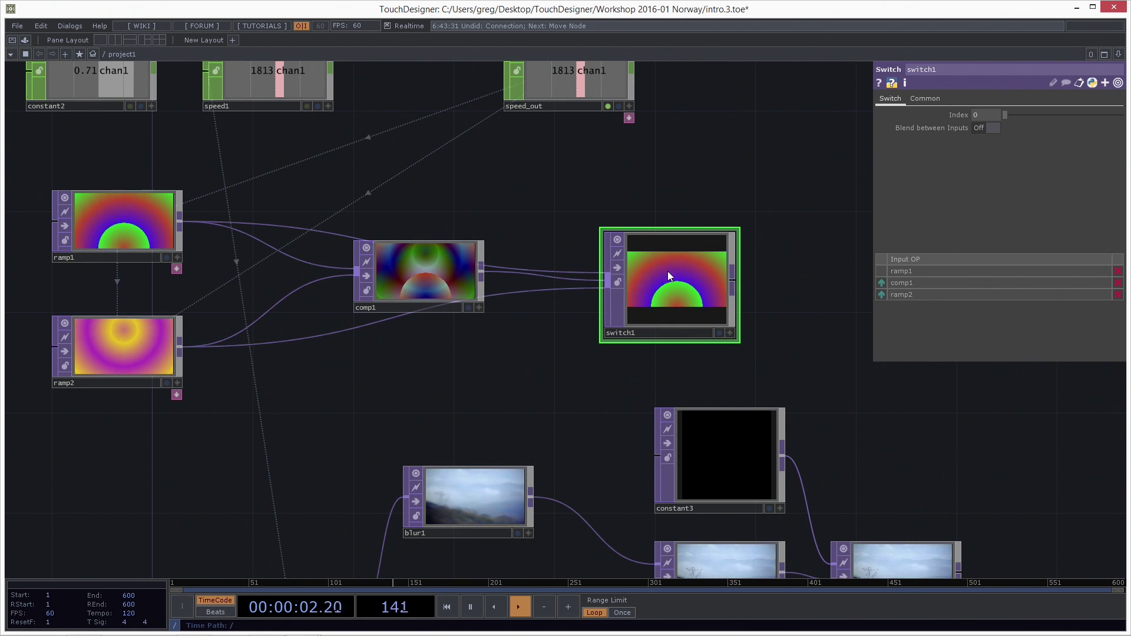
Spread out the layout by moving comp1 closer to the ramps and switch1 farther away from them.
{"action": "left_click_drag", "start_coordinate": [680, 266], "coordinate": [728, 288]}
{"action": "left_click_drag", "start_coordinate": [393, 278], "coordinate": [293, 278]}
{"action": "left_click_drag", "start_coordinate": [723, 277], "coordinate": [747, 251]}
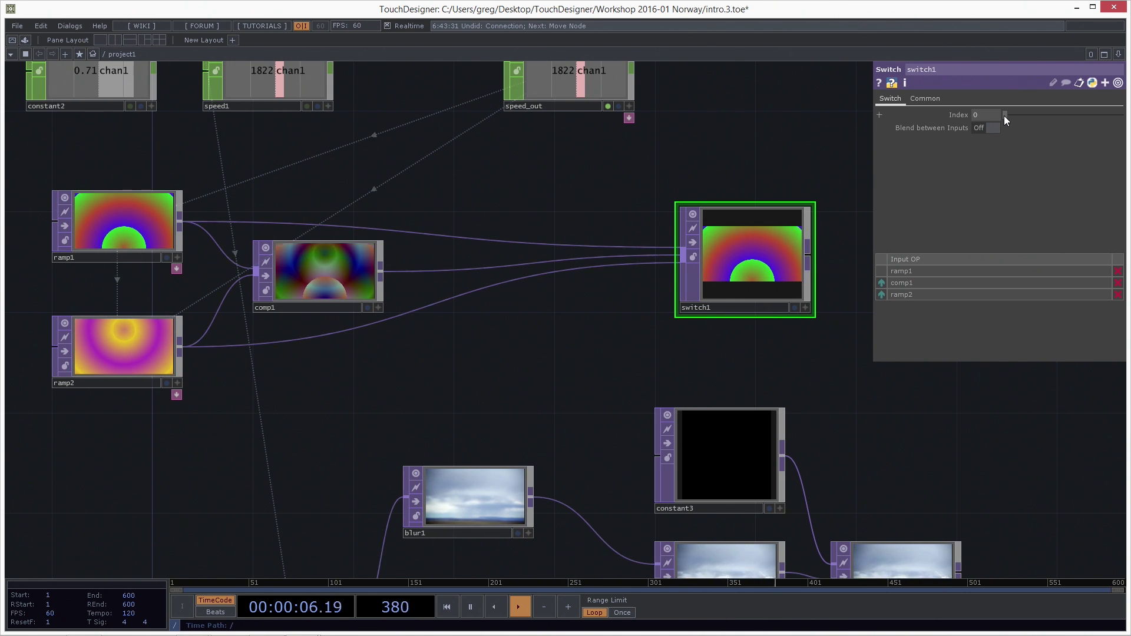
Try switch1's Index across its three inputs with Blend between Inputs off and on, and restore Index 0 with blending off.
{"action": "left_click_drag", "start_coordinate": [1006, 116], "coordinate": [1022, 119]}
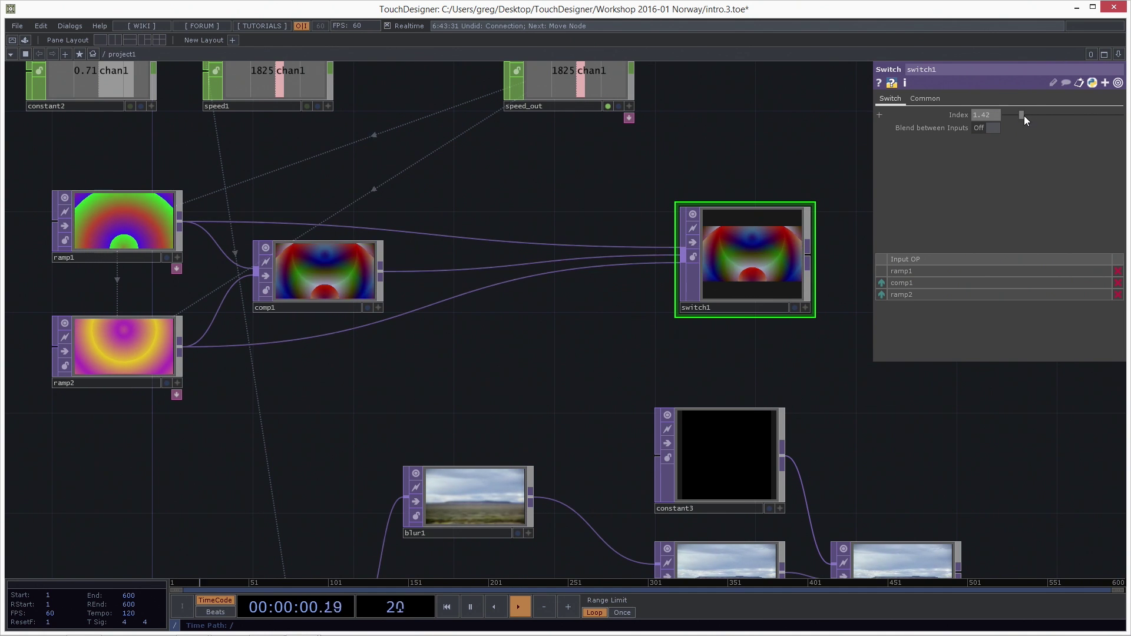
{"action": "left_click_drag", "start_coordinate": [1027, 115], "coordinate": [1033, 115]}
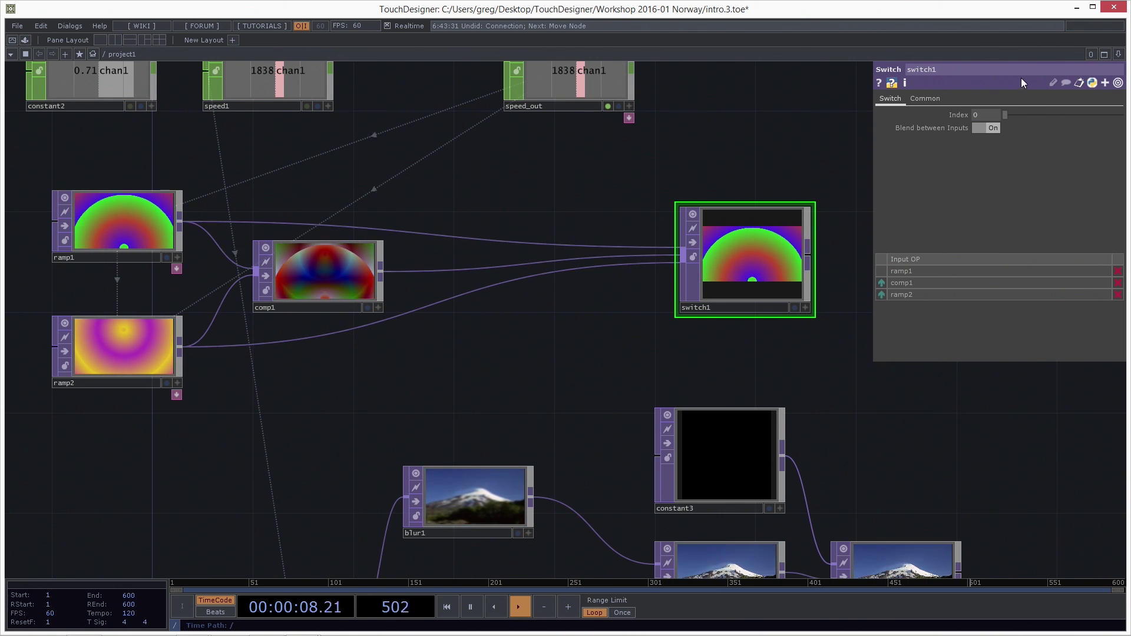
{"action": "left_click_drag", "start_coordinate": [1006, 114], "coordinate": [1031, 117]}
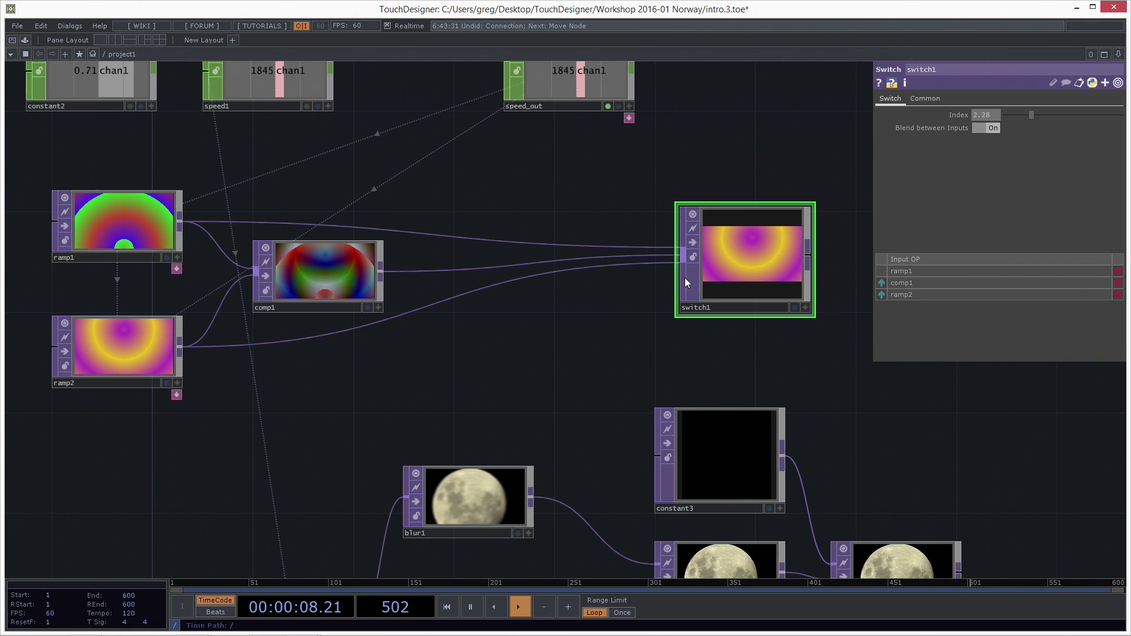
{"action": "left_click_drag", "start_coordinate": [1030, 115], "coordinate": [1004, 119]}
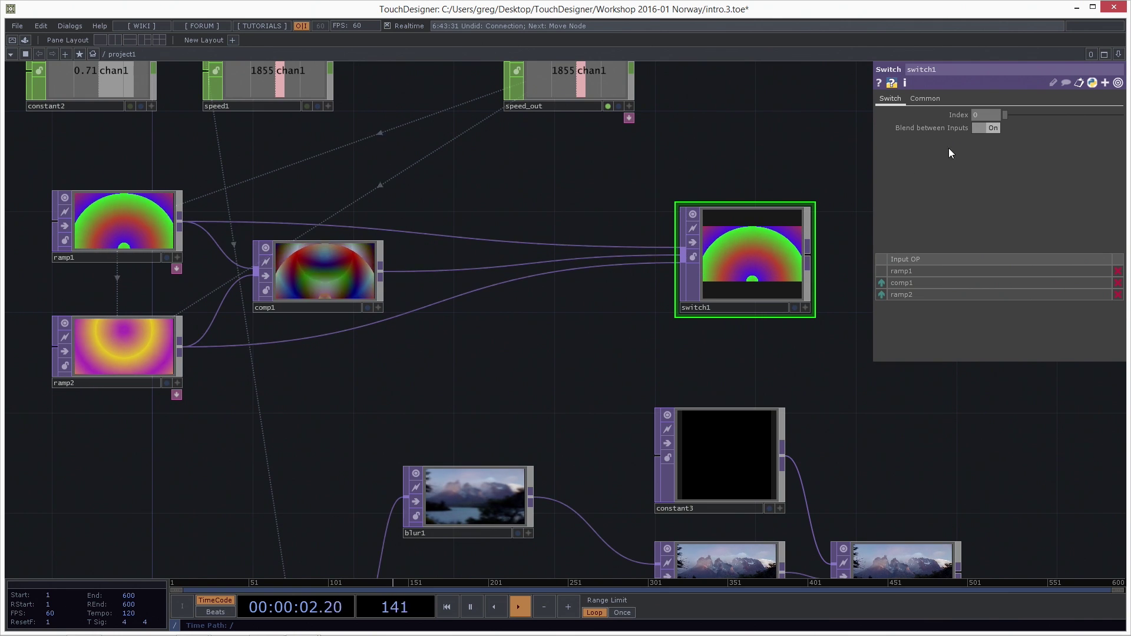
{"action": "left_click", "coordinate": [993, 126]}
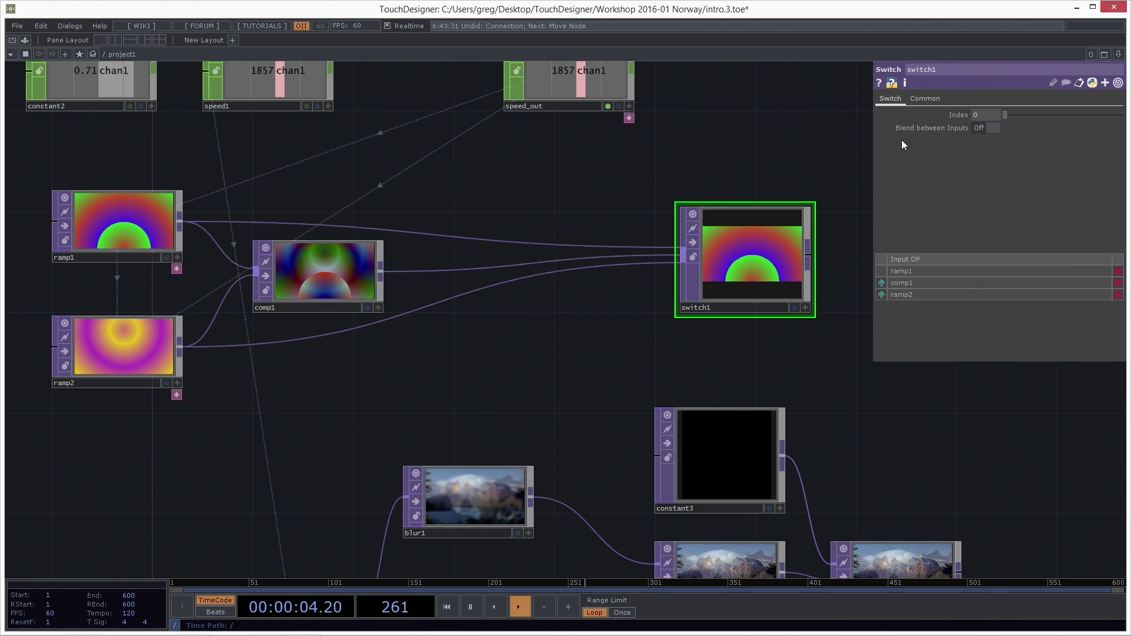
{"action": "left_click_drag", "start_coordinate": [561, 422], "coordinate": [546, 390]}
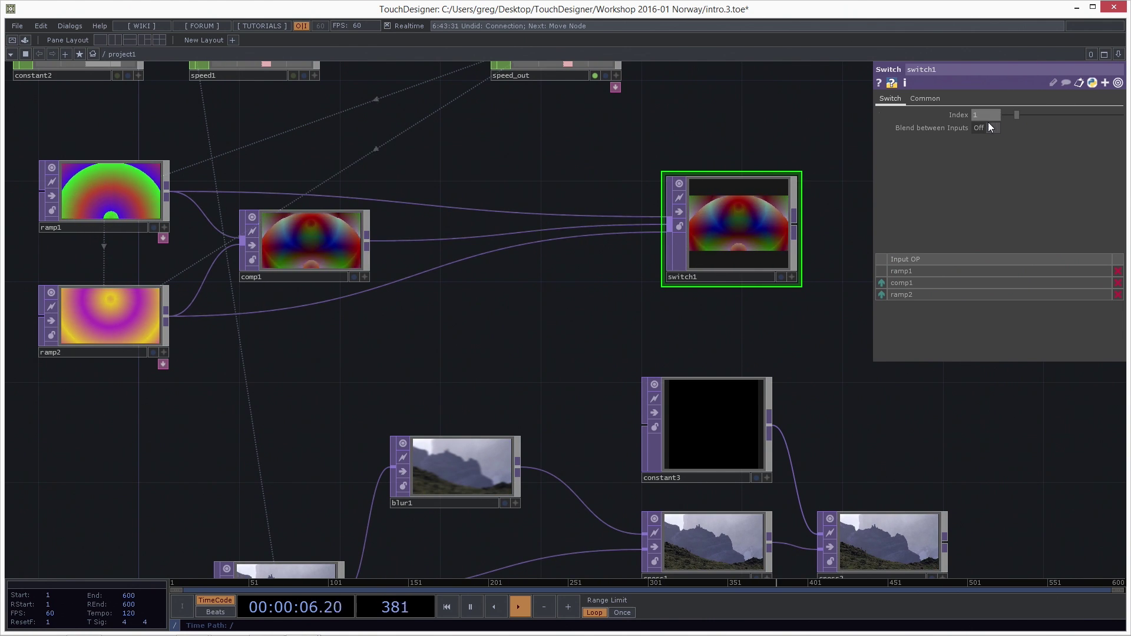
{"action": "left_click_drag", "start_coordinate": [1021, 113], "coordinate": [1002, 120]}
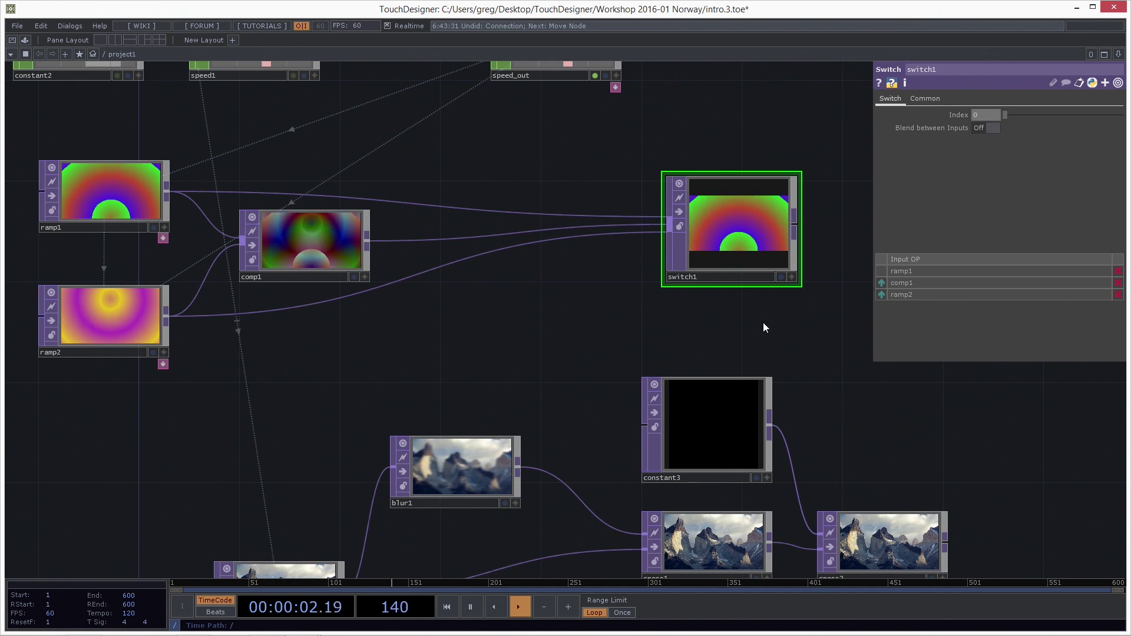
Try a blend from ramp1 to comp1 by raising switch1's Index to about 1.07, and return it to 0.
{"action": "left_click_drag", "start_coordinate": [825, 301], "coordinate": [741, 321]}
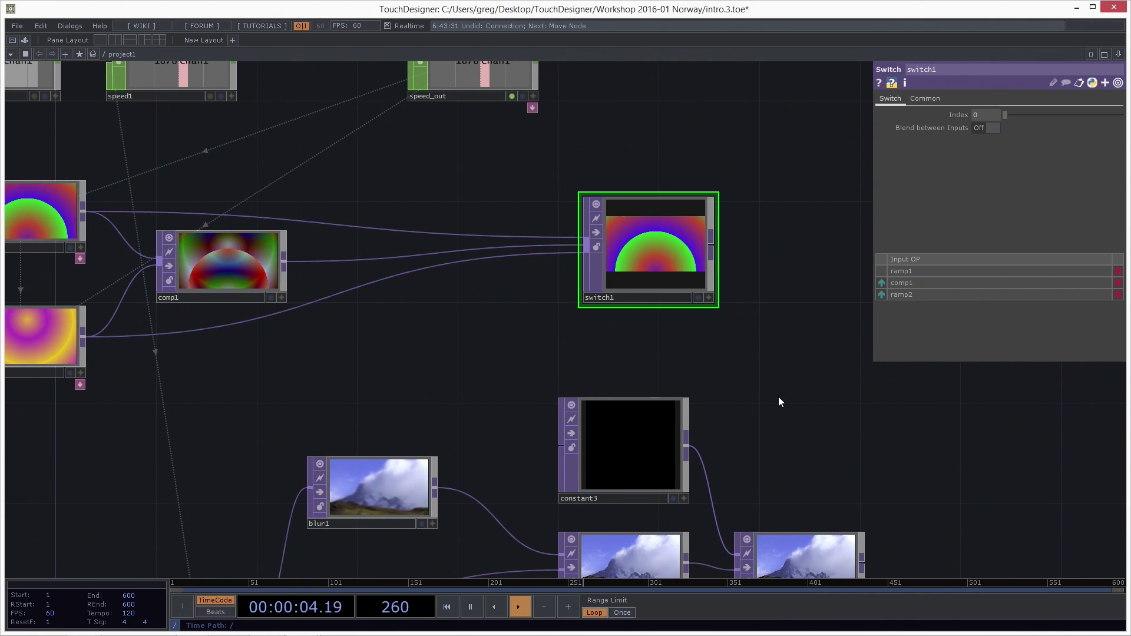
{"action": "scroll", "coordinate": [727, 362], "scroll_direction": "down", "scroll_amount": 5}
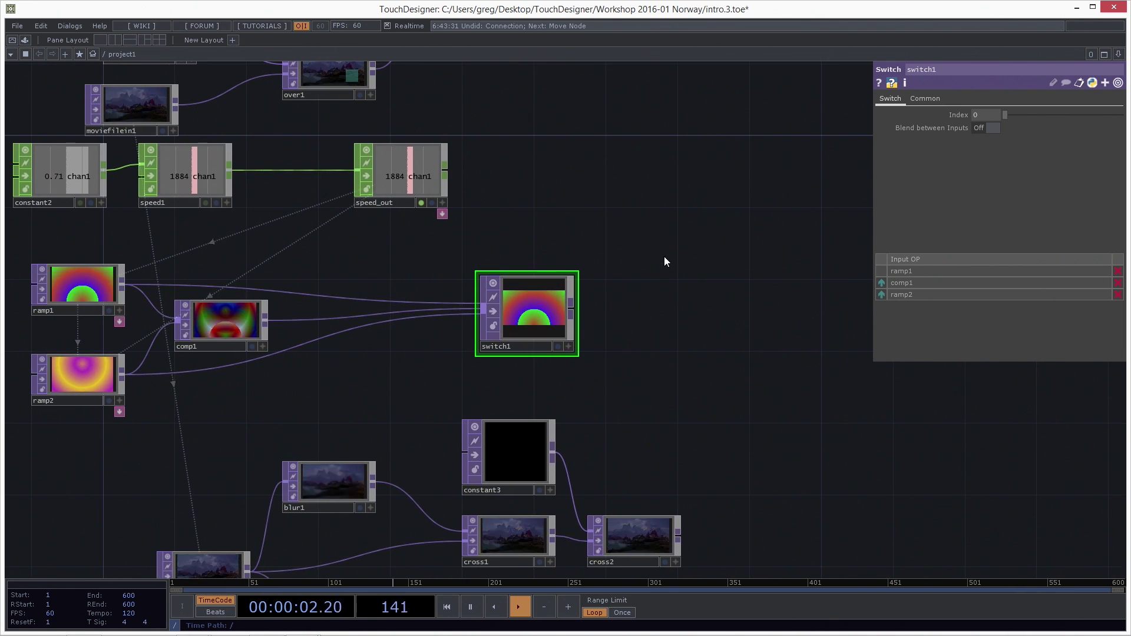
{"action": "key", "text": "Tab"}
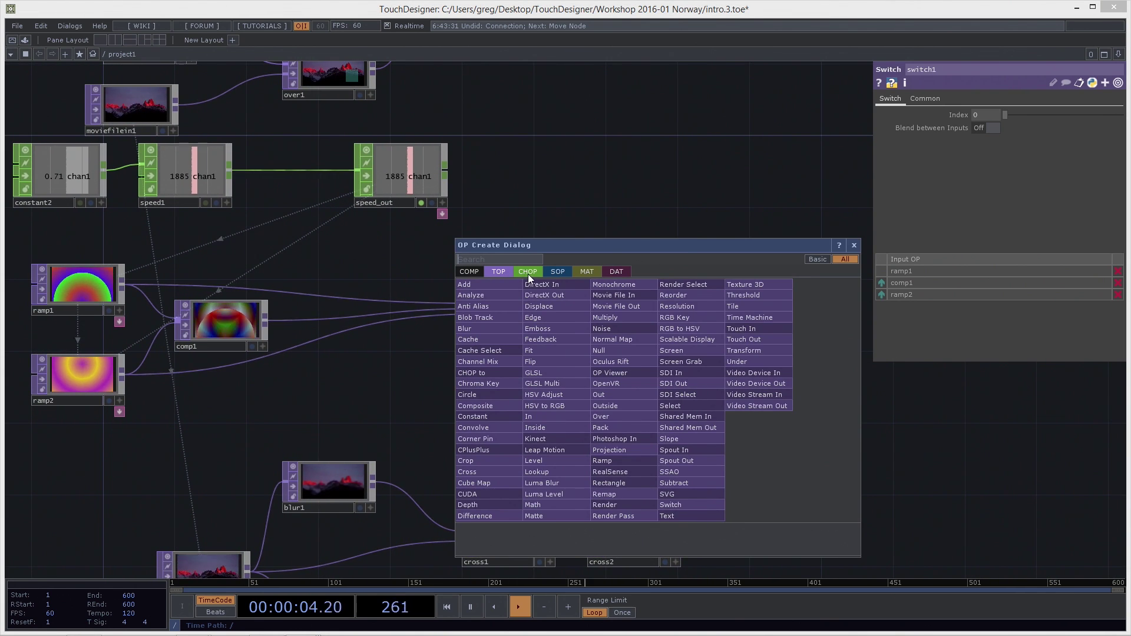
{"action": "key", "text": "Escape"}
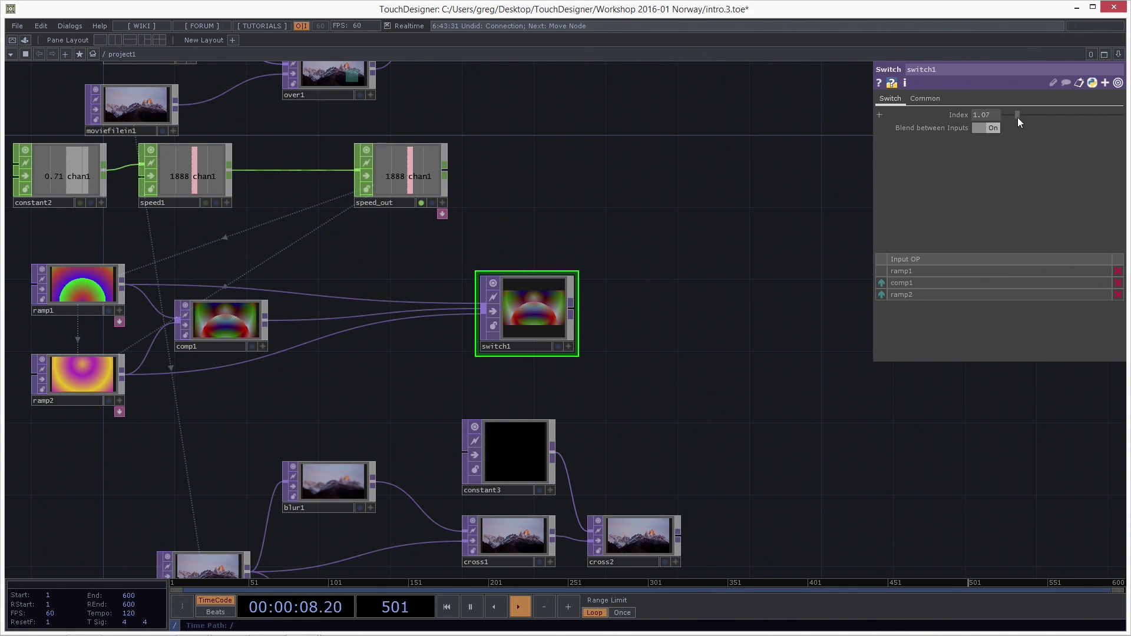
{"action": "left_click_drag", "start_coordinate": [1012, 117], "coordinate": [985, 118]}
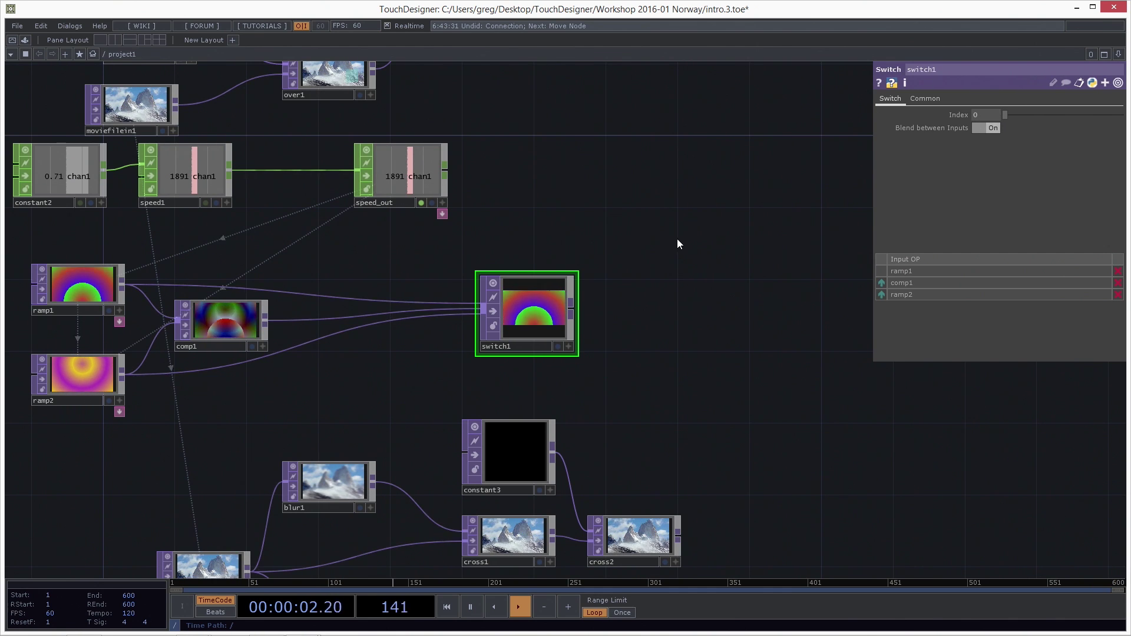
Add a Mouse In CHOP just above switch1.
{"action": "key", "text": "Tab"}
{"action": "left_click", "coordinate": [536, 254]}
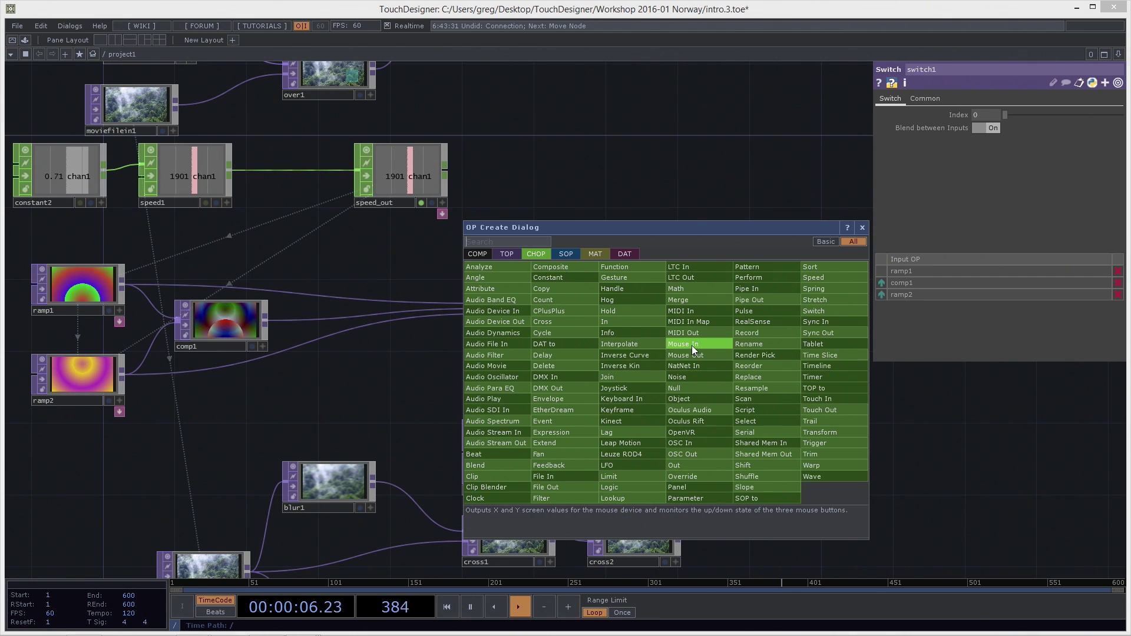
{"action": "left_click", "coordinate": [692, 345]}
{"action": "left_click", "coordinate": [619, 227]}
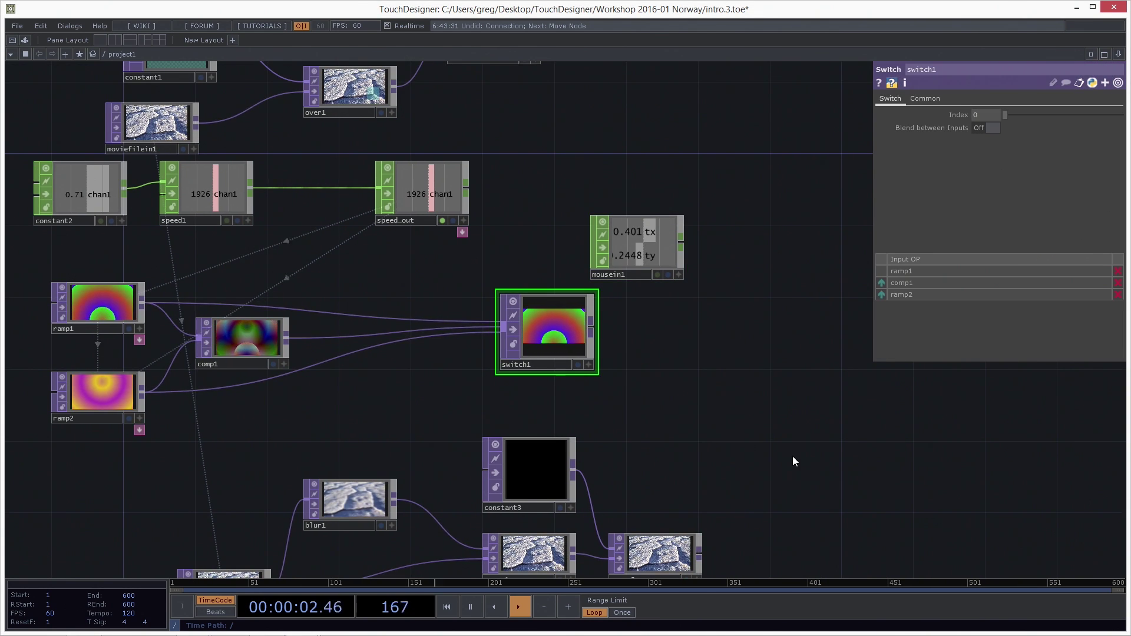
Turn off the viewers of ramp1, ramp2 and comp1, keeping switch1's Index at 0.
{"action": "left_click_drag", "start_coordinate": [1009, 112], "coordinate": [588, 405]}
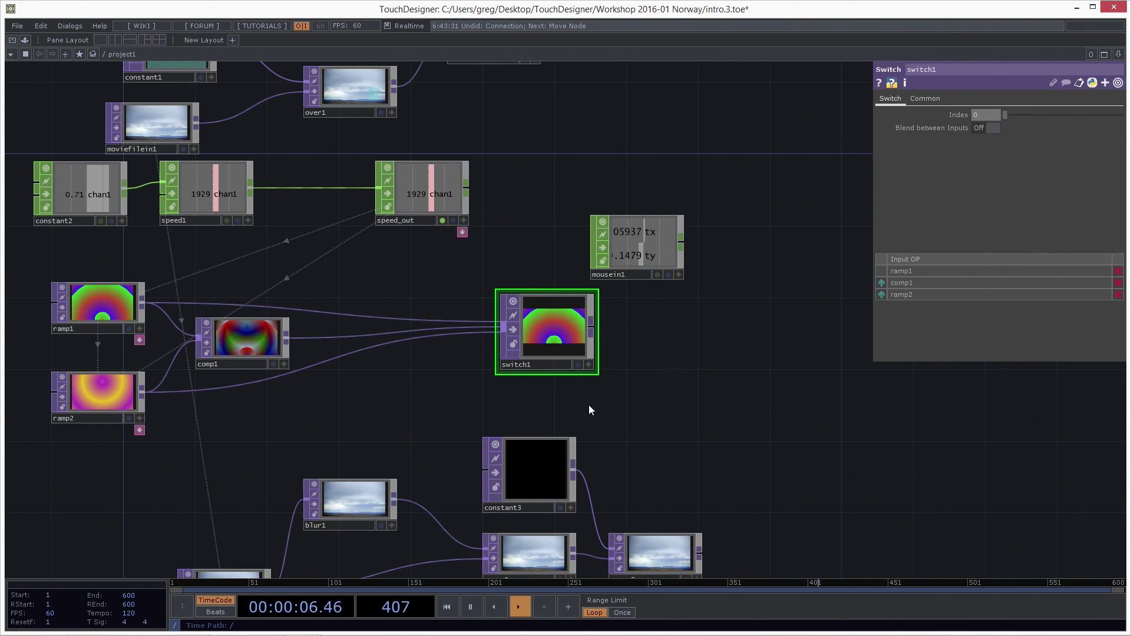
{"action": "left_click_drag", "start_coordinate": [15, 310], "coordinate": [207, 389]}
{"action": "left_click", "coordinate": [63, 292]}
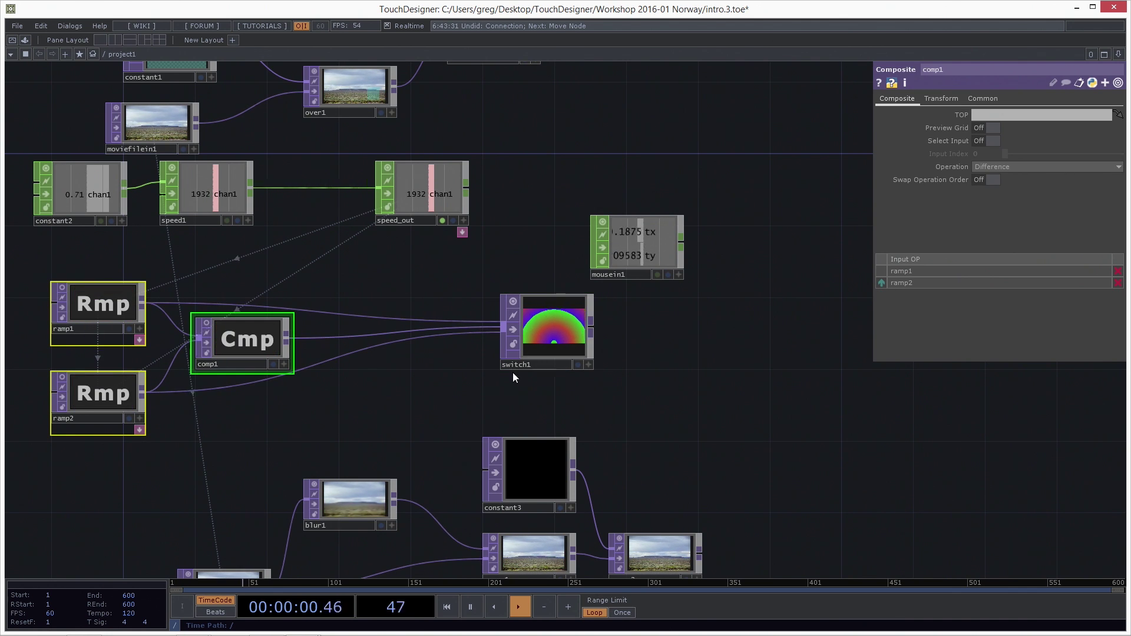
Test which input connections cook by switching switch1's Index to 1 and back to 0 with blending off.
{"action": "scroll", "coordinate": [461, 366], "scroll_direction": "up", "scroll_amount": 2}
{"action": "left_click_drag", "start_coordinate": [416, 376], "coordinate": [497, 375]}
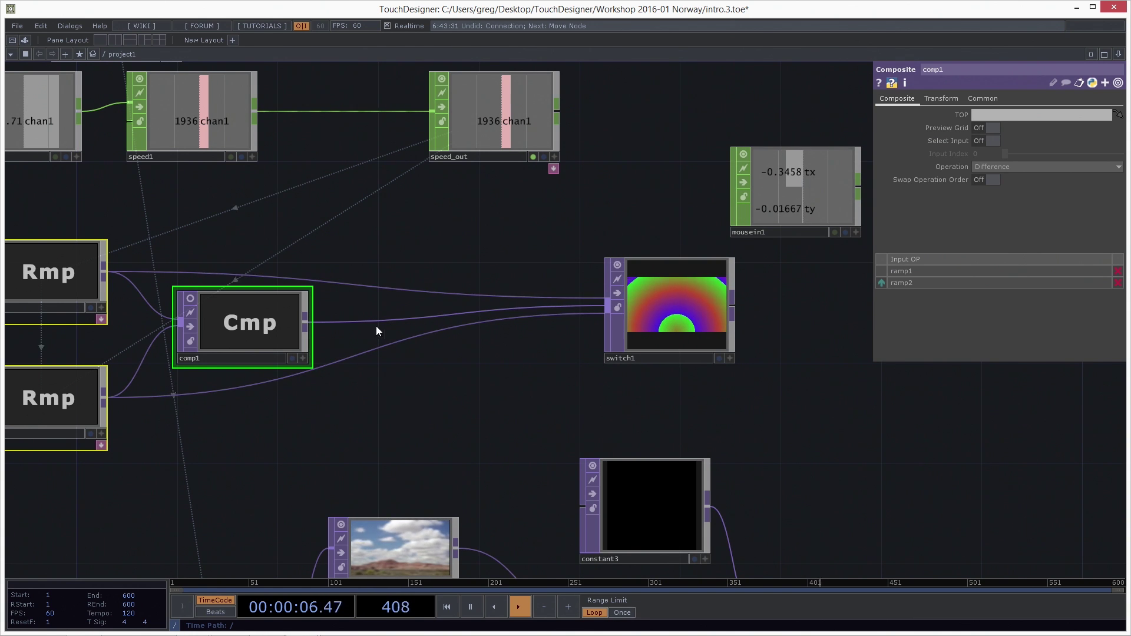
{"action": "left_click", "coordinate": [655, 306]}
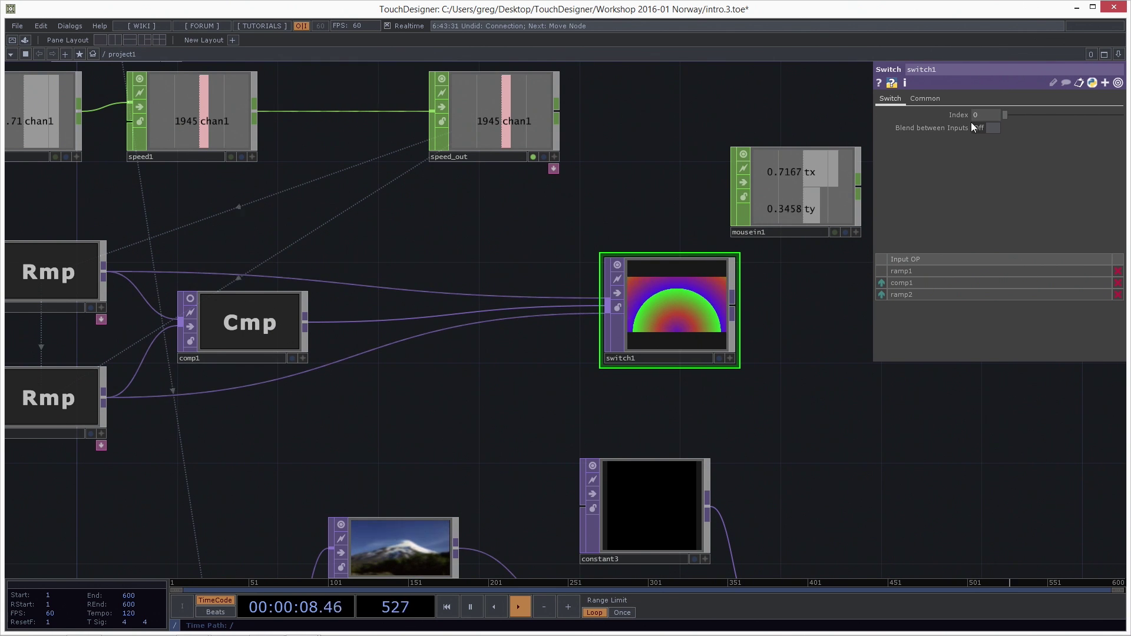
{"action": "middle_click_drag", "start_coordinate": [977, 117], "coordinate": [1003, 117]}
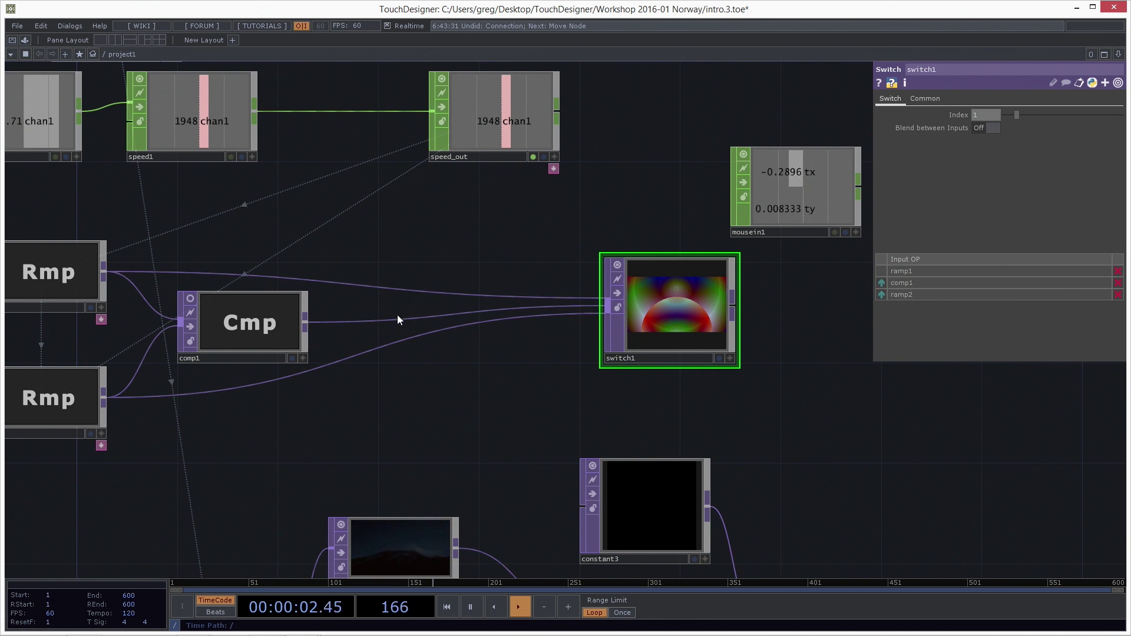
{"action": "mouse_move", "coordinate": [1018, 115]}
{"action": "left_mouse_down"}
{"action": "mouse_move", "coordinate": [1005, 116]}
{"action": "mouse_move", "coordinate": [1038, 115]}
{"action": "mouse_move", "coordinate": [1005, 116]}
{"action": "left_mouse_up"}
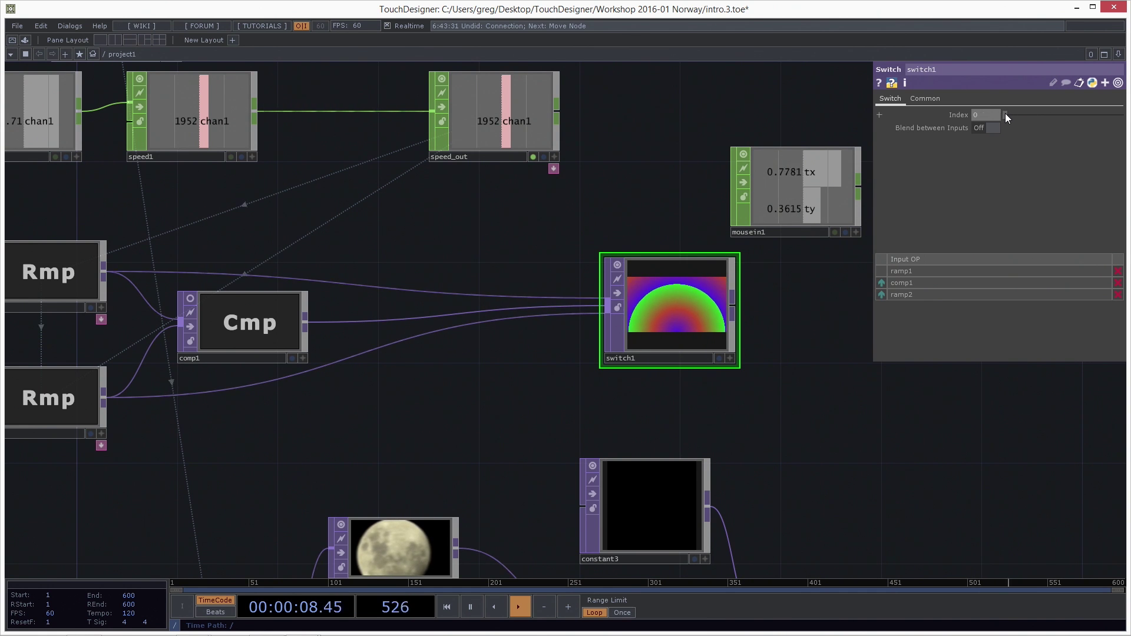
Turn on Blend between Inputs for switch1 and test its Index at fractional values between ramp1 and comp1.
{"action": "left_click_drag", "start_coordinate": [838, 493], "coordinate": [800, 497]}
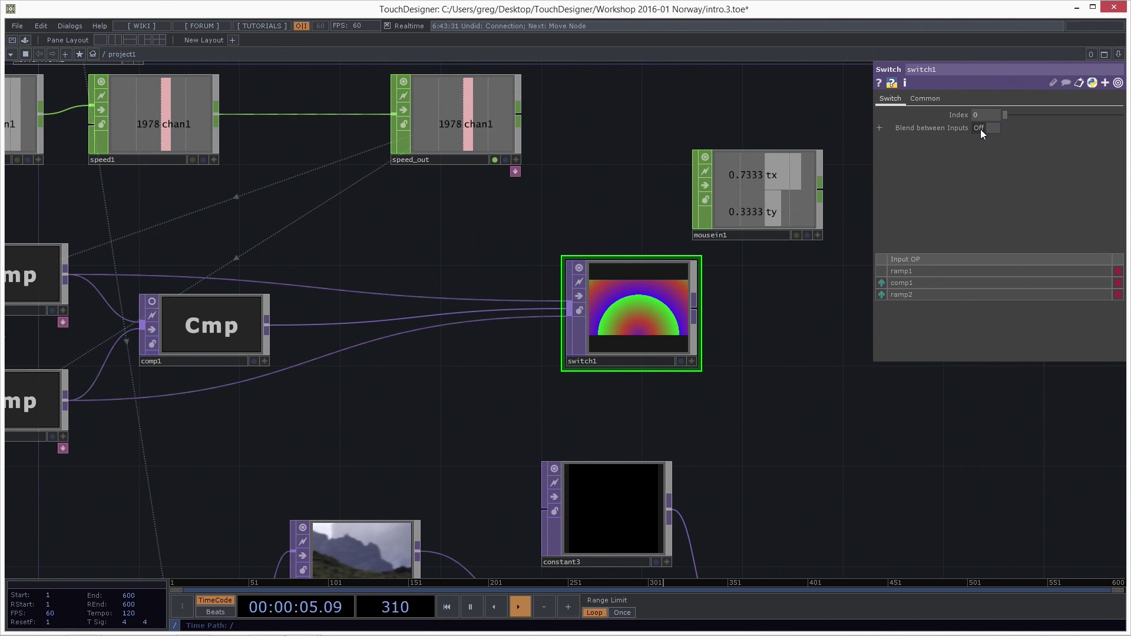
{"action": "left_click", "coordinate": [993, 128]}
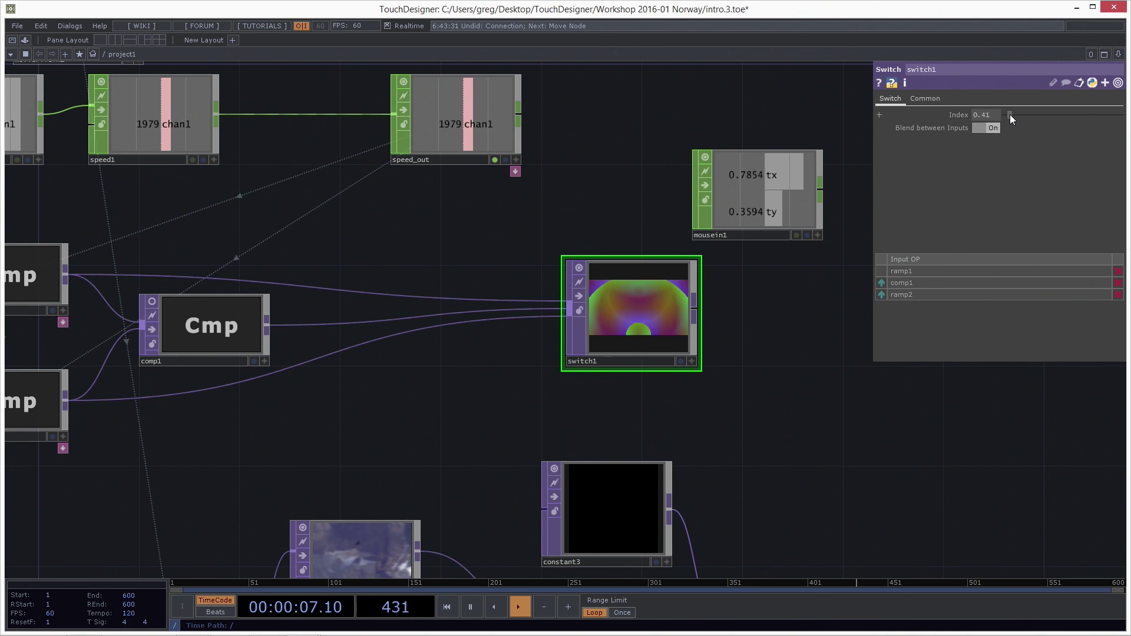
{"action": "left_click_drag", "start_coordinate": [1013, 114], "coordinate": [1016, 115]}
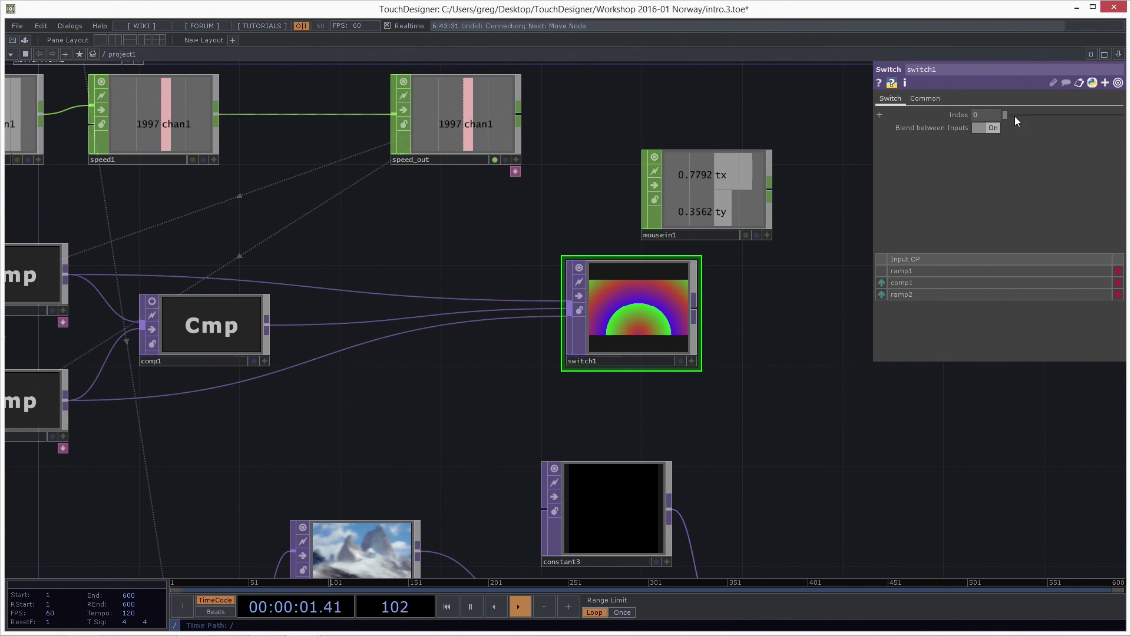
Remove the ty channel from mousein1 by clearing its Position Y channel name.
{"action": "left_click", "coordinate": [709, 193]}
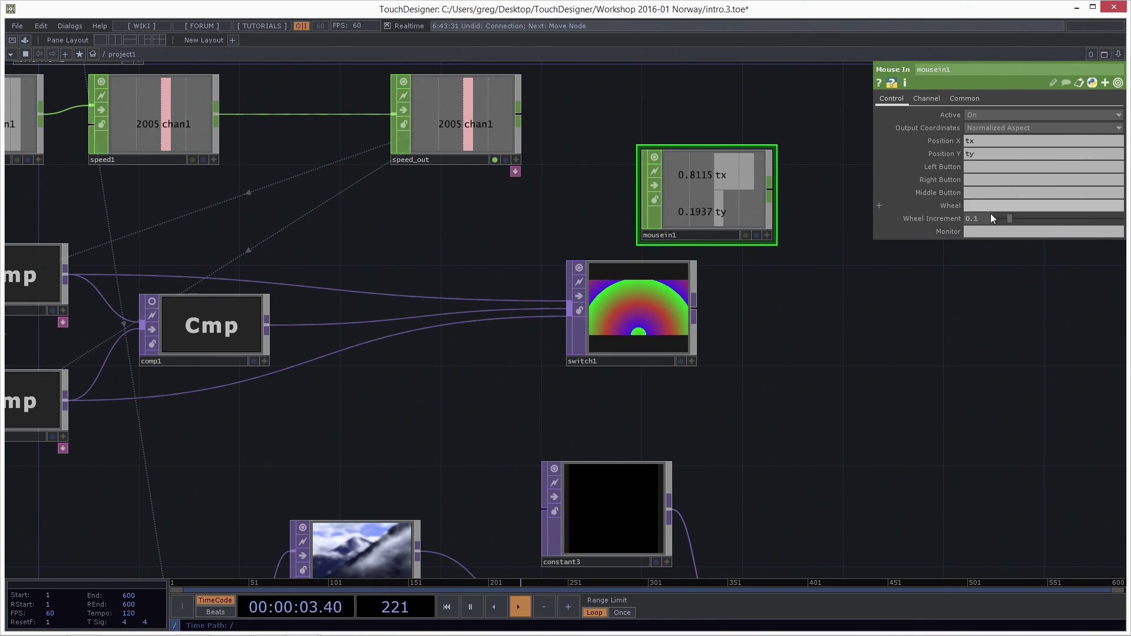
{"action": "left_click", "coordinate": [991, 153]}
{"action": "key", "text": "BackSpace"}
{"action": "key", "text": "Return"}
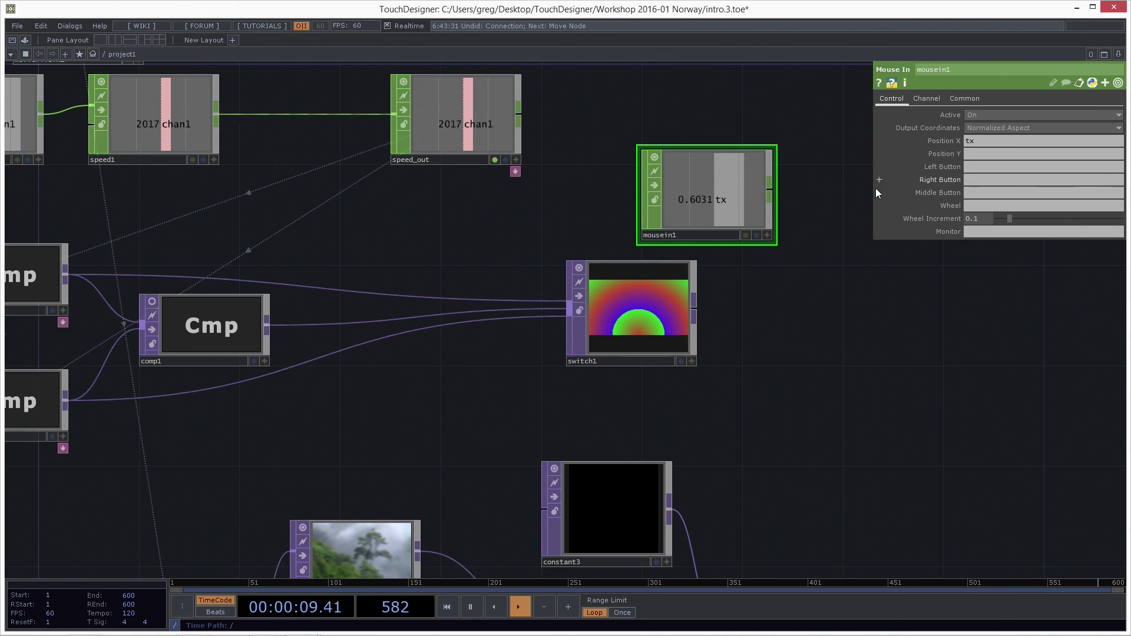
Move mousein1 closer to directly above switch1 and show switch1's parameters.
{"action": "left_click_drag", "start_coordinate": [740, 292], "coordinate": [658, 338]}
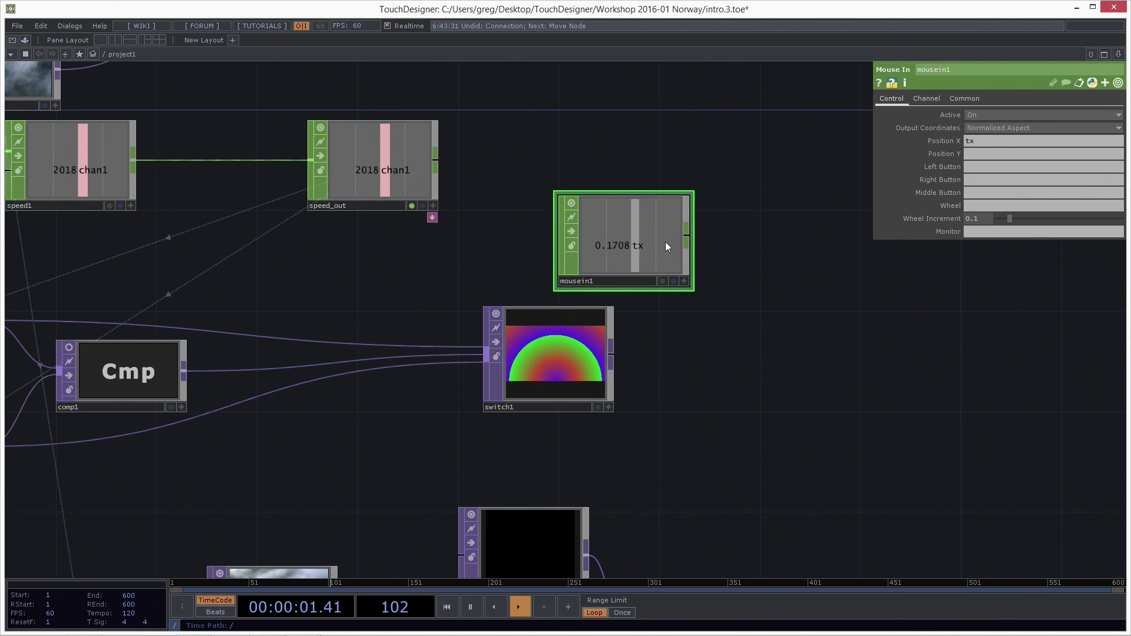
{"action": "left_click_drag", "start_coordinate": [673, 238], "coordinate": [624, 239]}
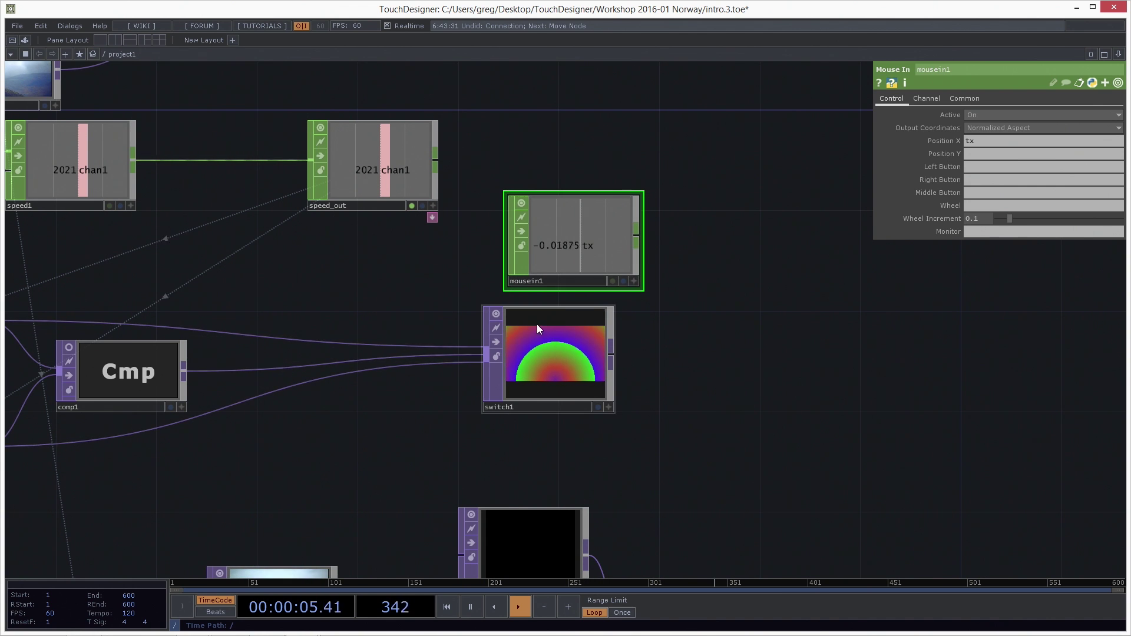
{"action": "left_click", "coordinate": [569, 340]}
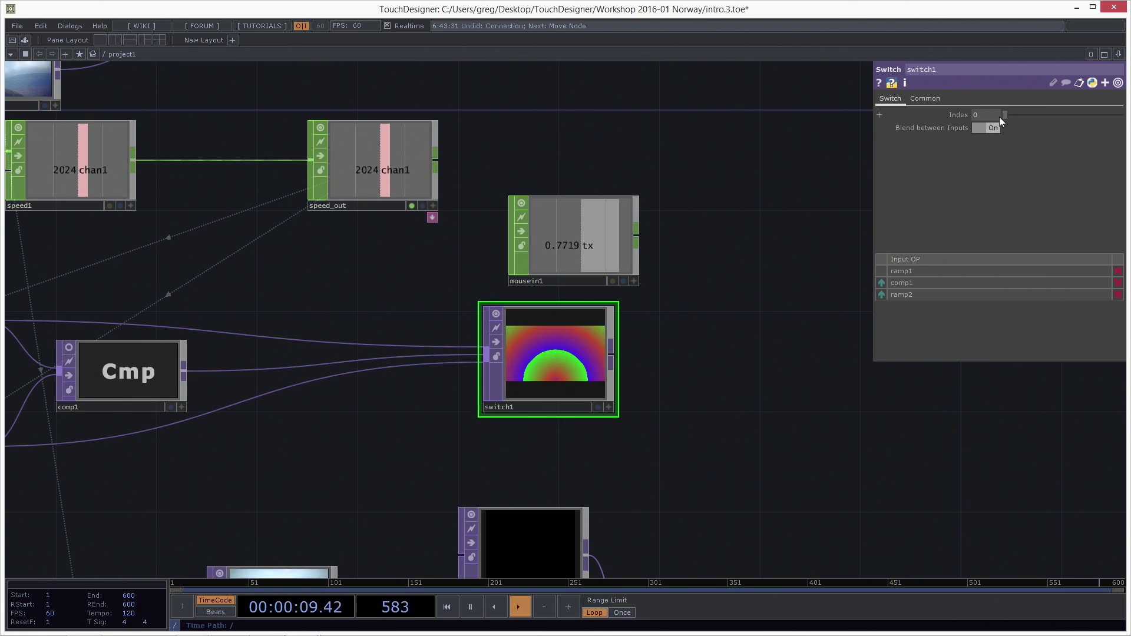
Append a Math CHOP to the output of mousein1.
{"action": "left_click", "coordinate": [582, 263]}
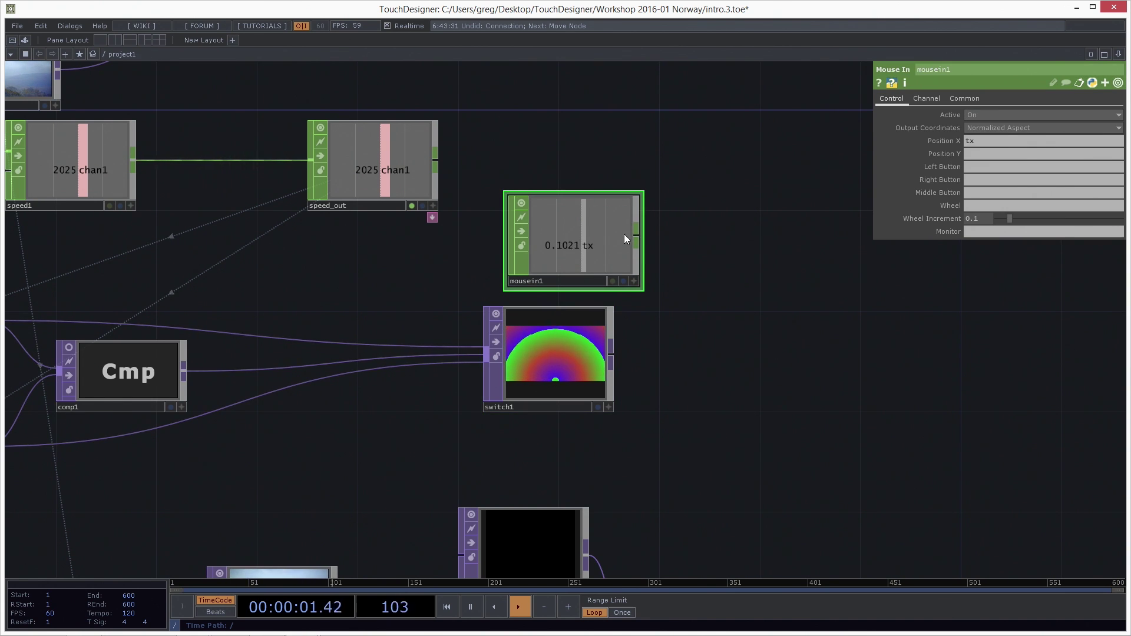
{"action": "key", "text": "Tab"}
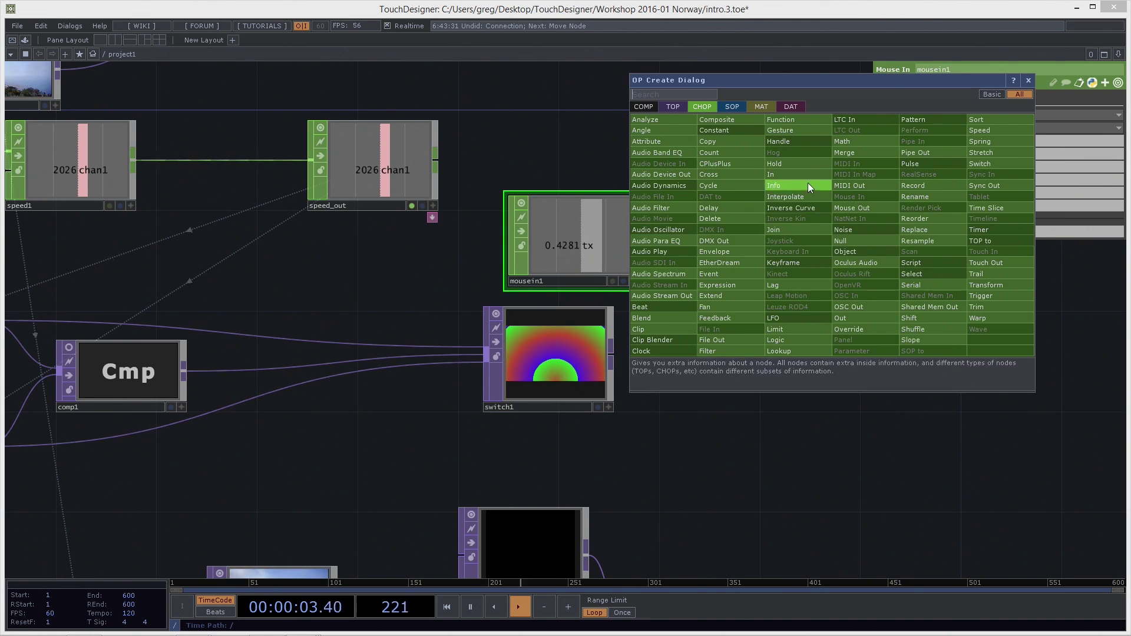
{"action": "left_click", "coordinate": [840, 142]}
{"action": "left_click", "coordinate": [745, 236]}
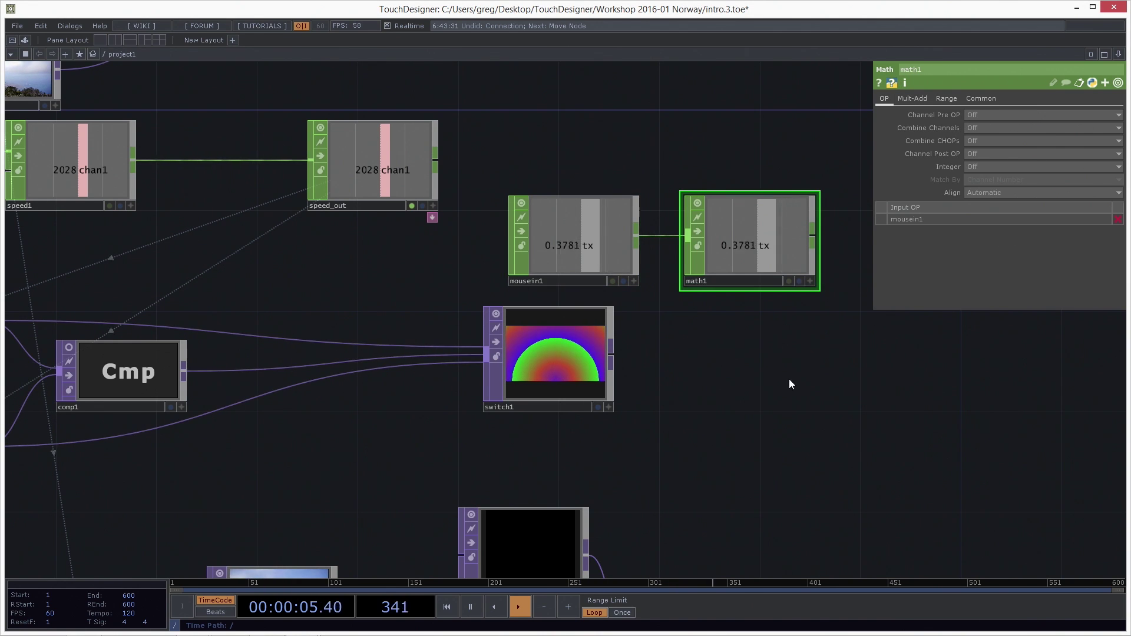
Remap math1's From Range of -1 to 1 onto a To Range of 0 to 2.
{"action": "left_click", "coordinate": [942, 99]}
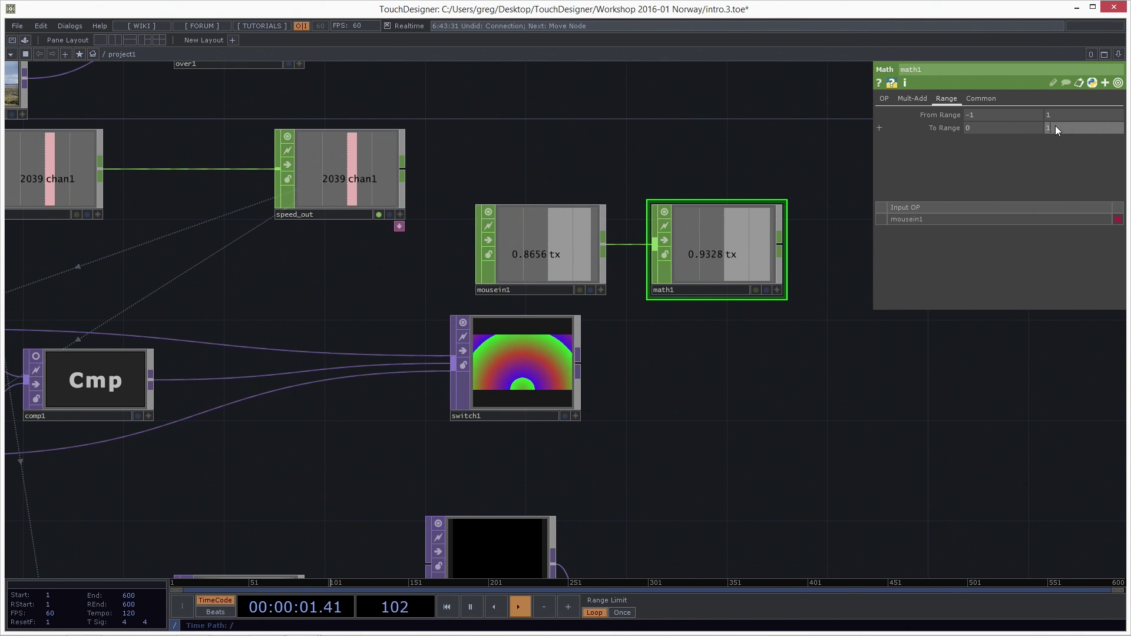
{"action": "type", "text": "2"}
{"action": "key", "text": "Return"}
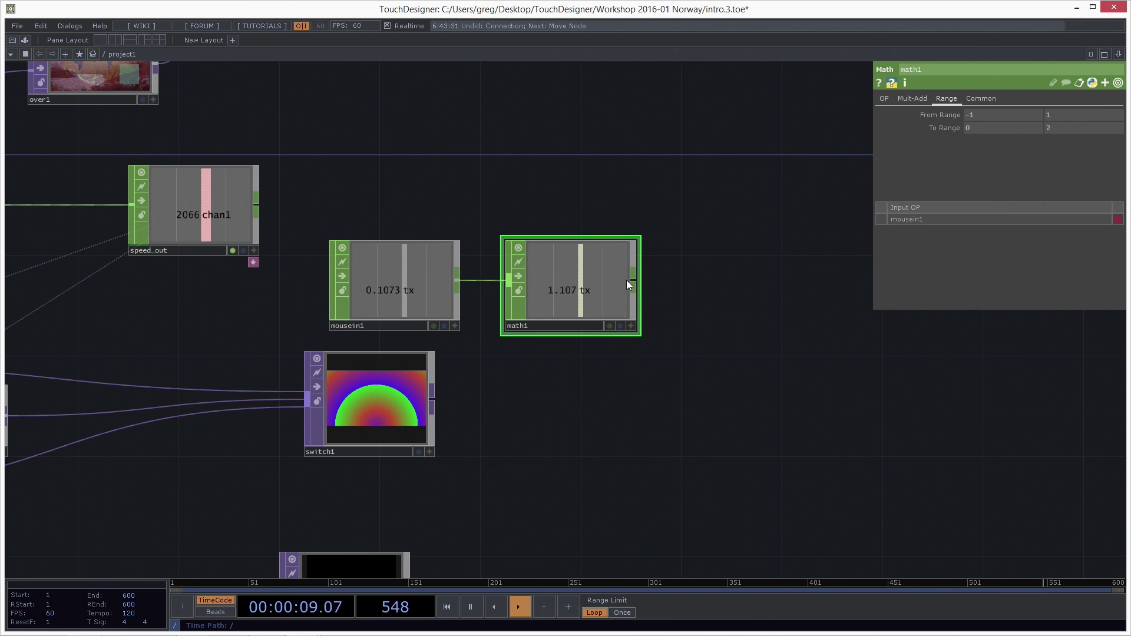
Append a Limit CHOP to the output of math1, in line with the chain.
{"action": "right_click", "coordinate": [634, 278]}
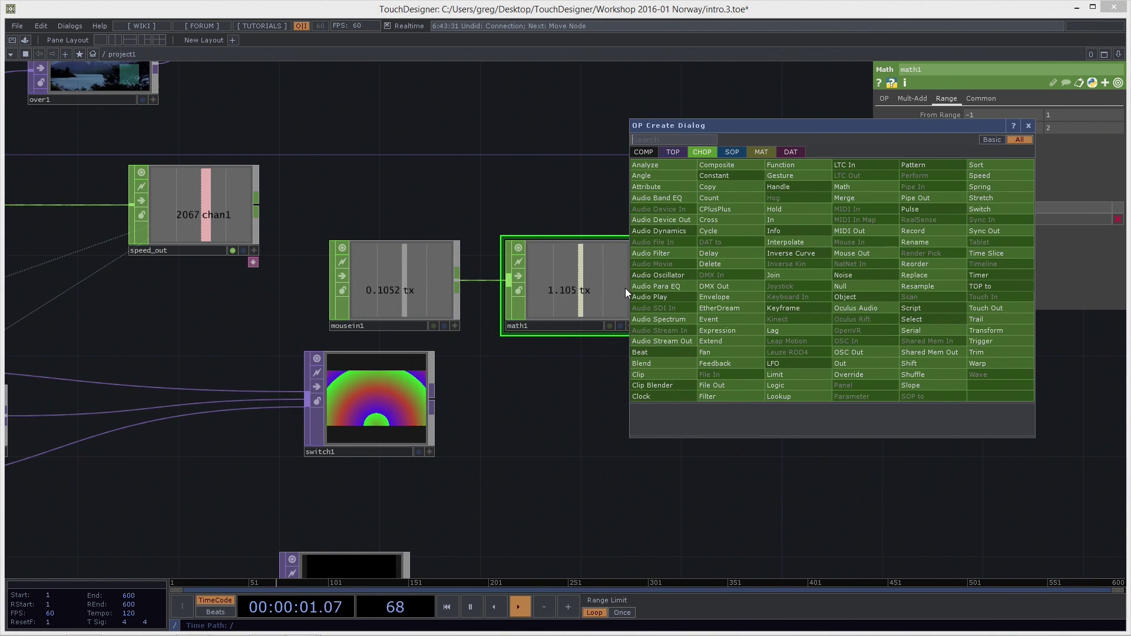
{"action": "type", "text": "limit"}
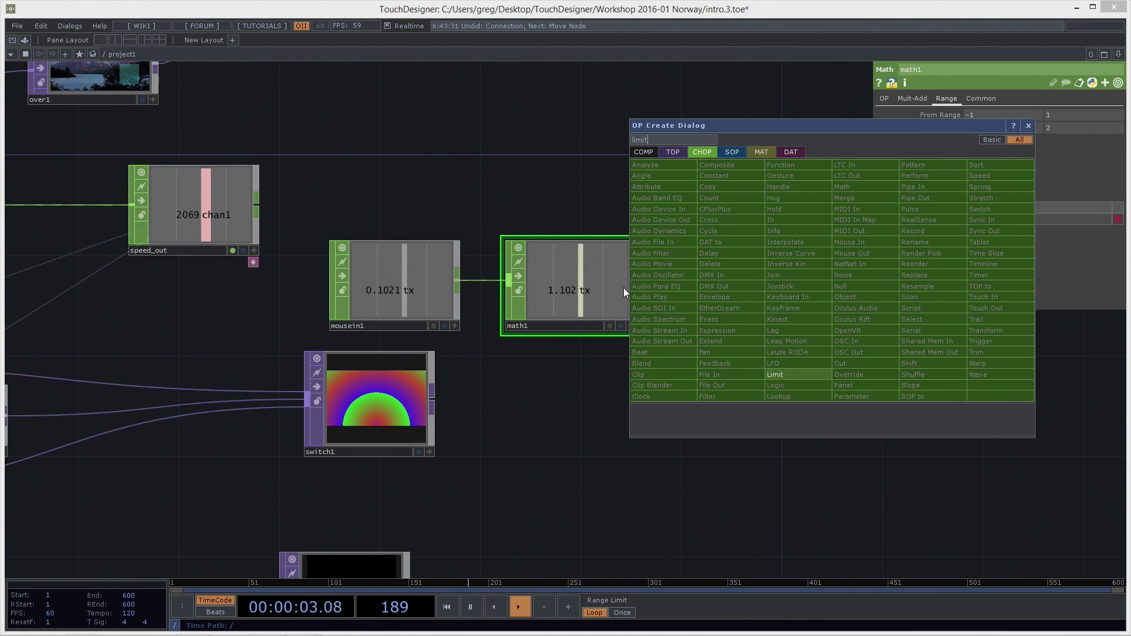
{"action": "left_click", "coordinate": [797, 376]}
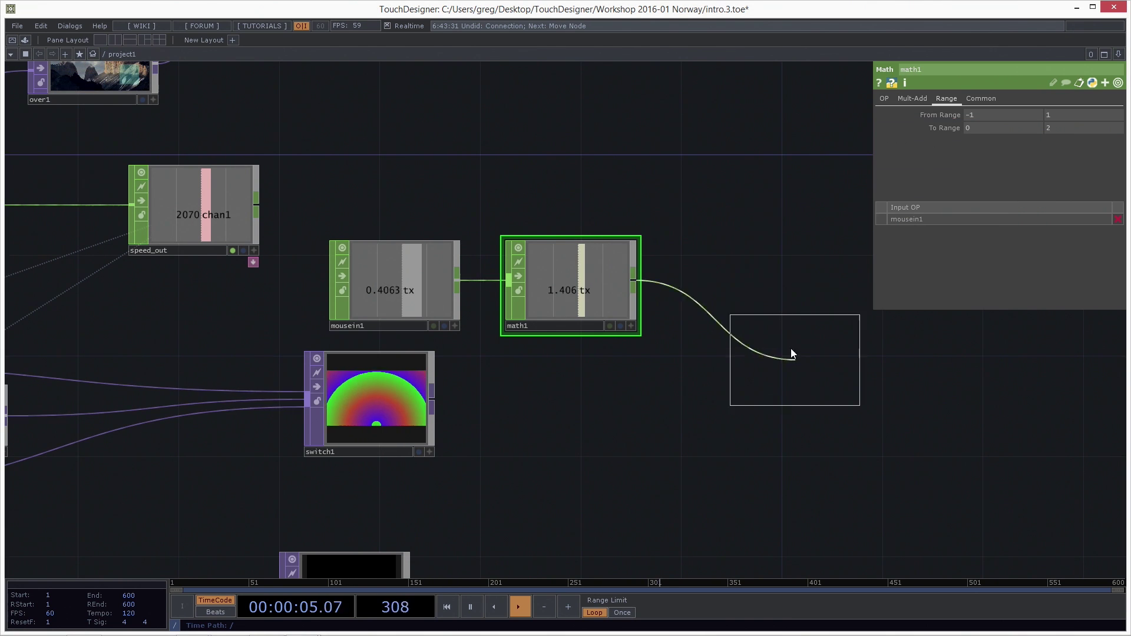
{"action": "left_click", "coordinate": [757, 290]}
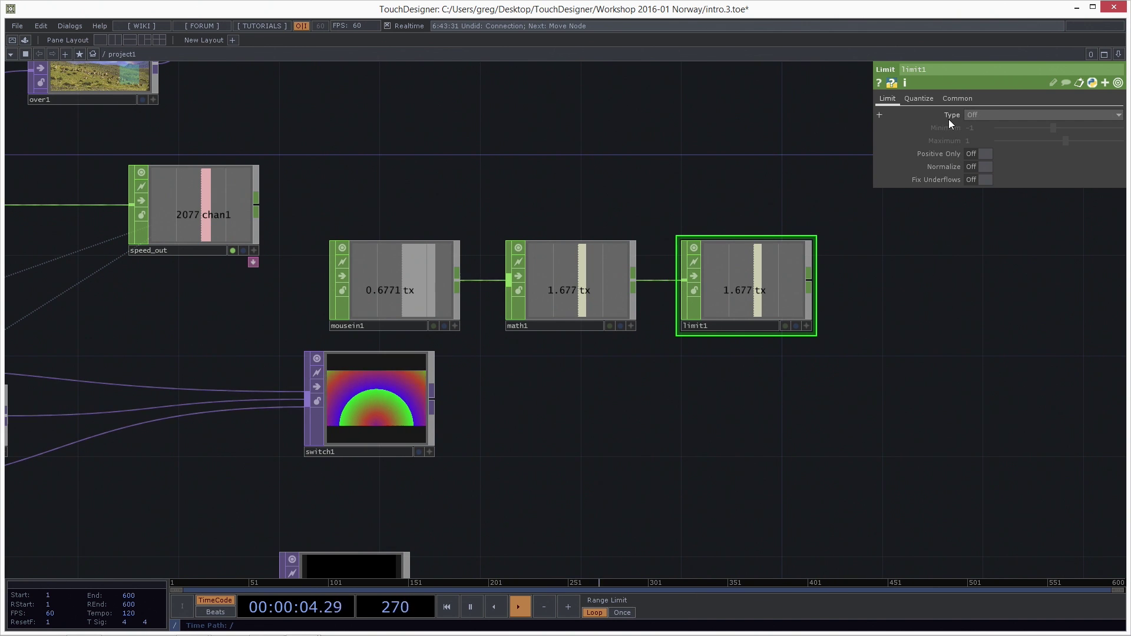
Set limit1's Type to Clamp with a Minimum of 0 and a Maximum of 2.
{"action": "left_click", "coordinate": [985, 114]}
{"action": "left_click", "coordinate": [978, 137]}
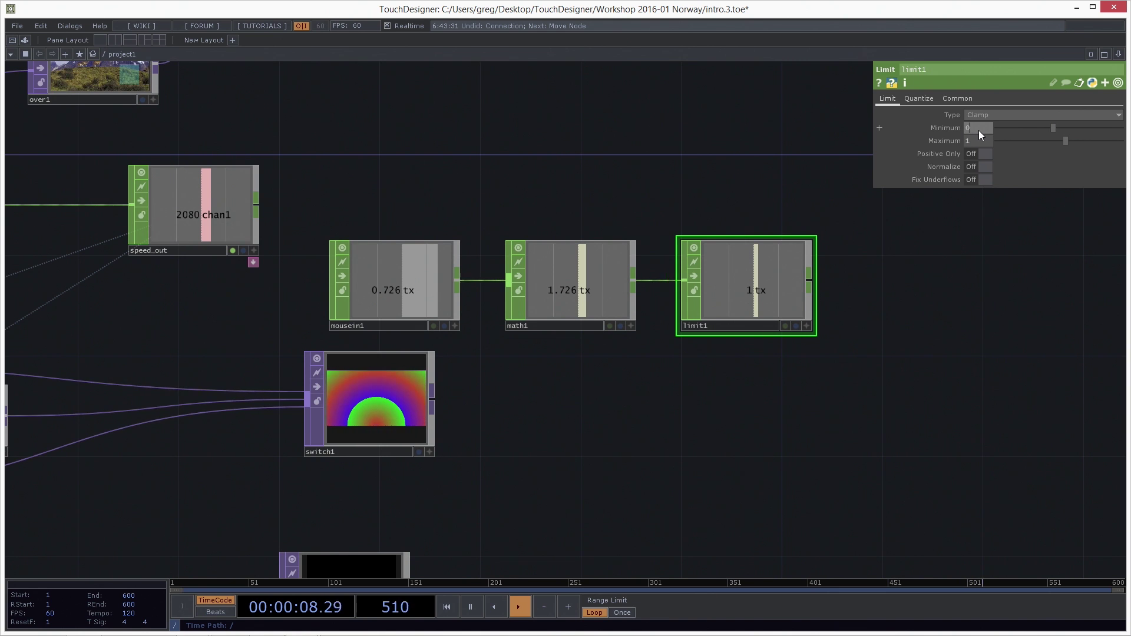
{"action": "key", "text": "Tab"}
{"action": "type", "text": "2"}
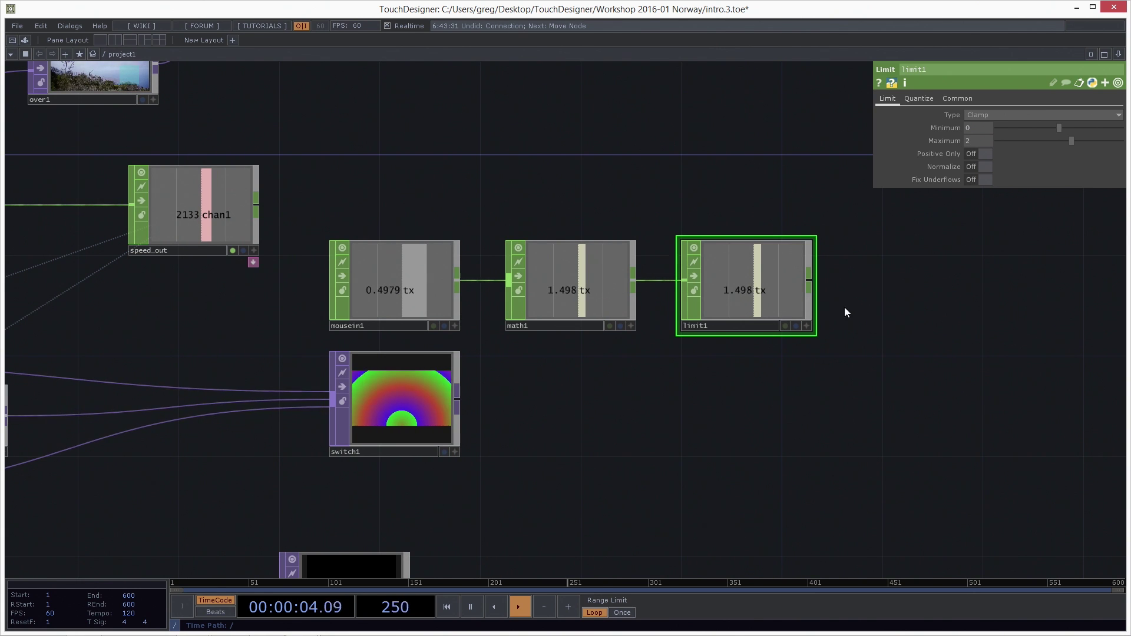
Examine switch1's Index parameter and reselect limit1.
{"action": "left_click", "coordinate": [366, 361]}
{"action": "left_click_drag", "start_coordinate": [1037, 118], "coordinate": [1002, 122]}
{"action": "left_click", "coordinate": [776, 282]}
{"action": "left_click_drag", "start_coordinate": [804, 371], "coordinate": [778, 374]}
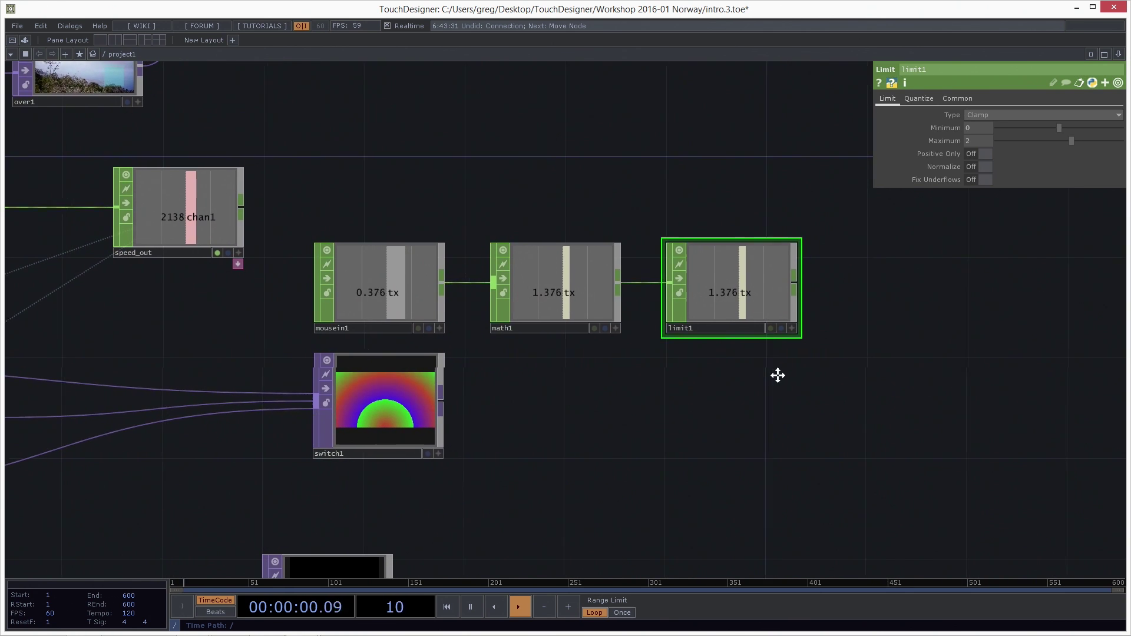
Append a Null CHOP to the output of limit1.
{"action": "right_click", "coordinate": [785, 281]}
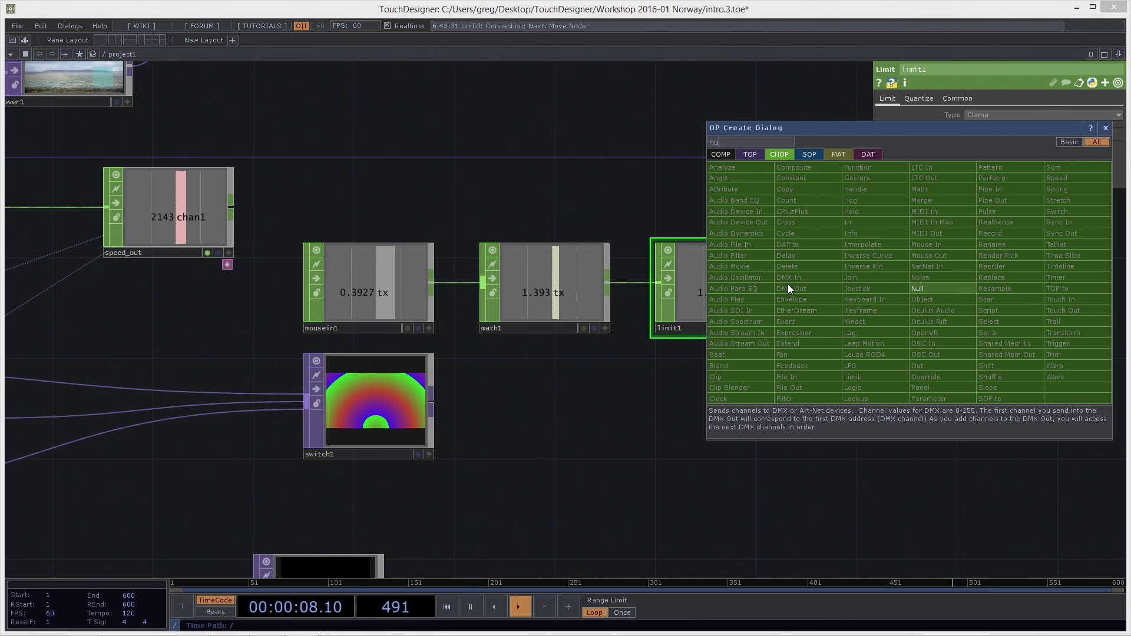
{"action": "left_click", "coordinate": [919, 288]}
{"action": "left_click", "coordinate": [908, 290]}
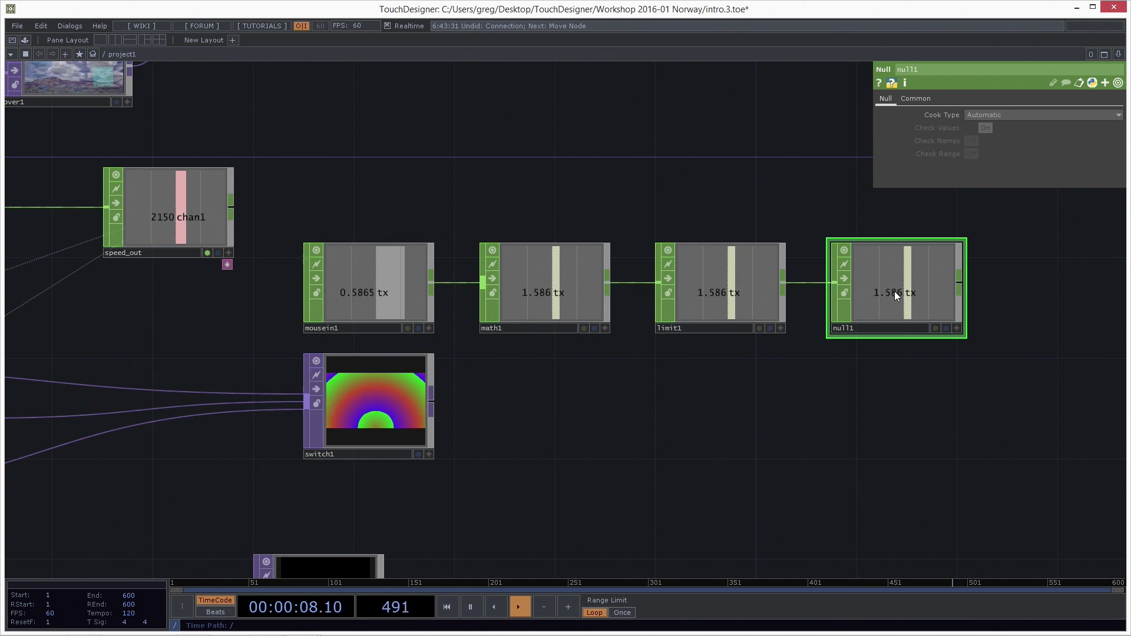
{"action": "left_click_drag", "start_coordinate": [858, 404], "coordinate": [766, 410]}
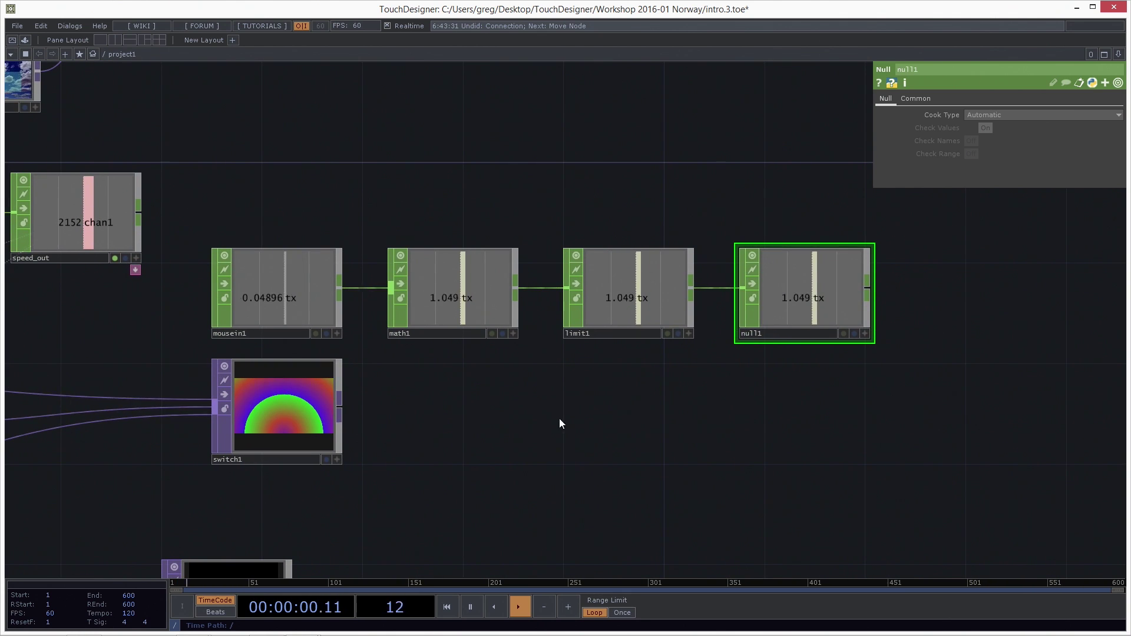
Open null1's viewer in a floating window and place it above the CHOP chain.
{"action": "right_click", "coordinate": [776, 289]}
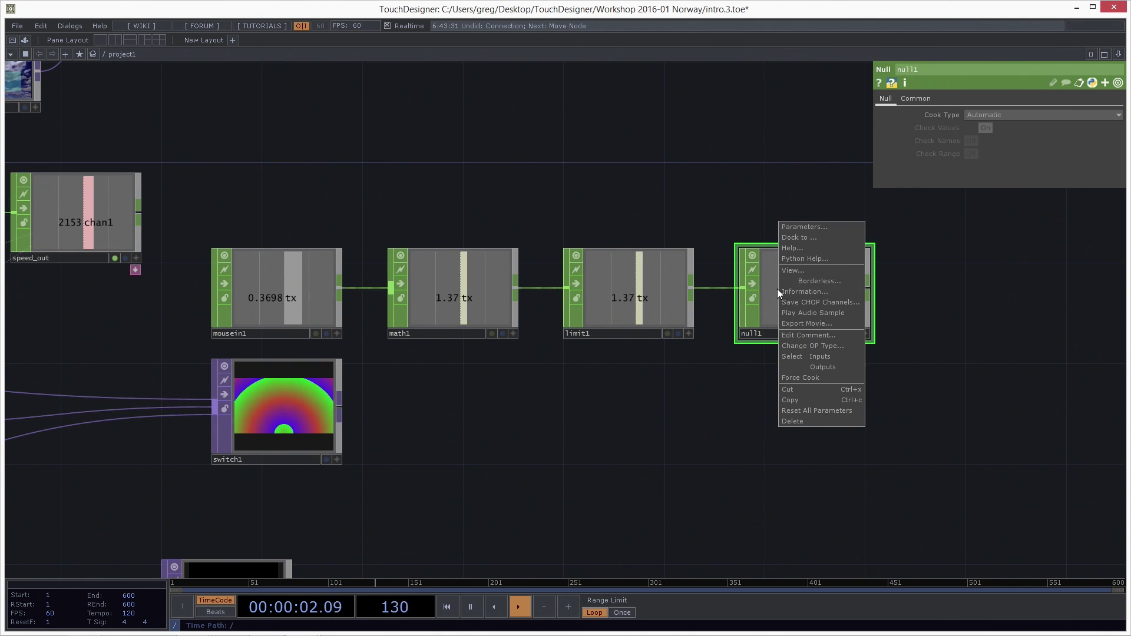
{"action": "left_click", "coordinate": [801, 271]}
{"action": "left_click_drag", "start_coordinate": [155, 55], "coordinate": [373, 100]}
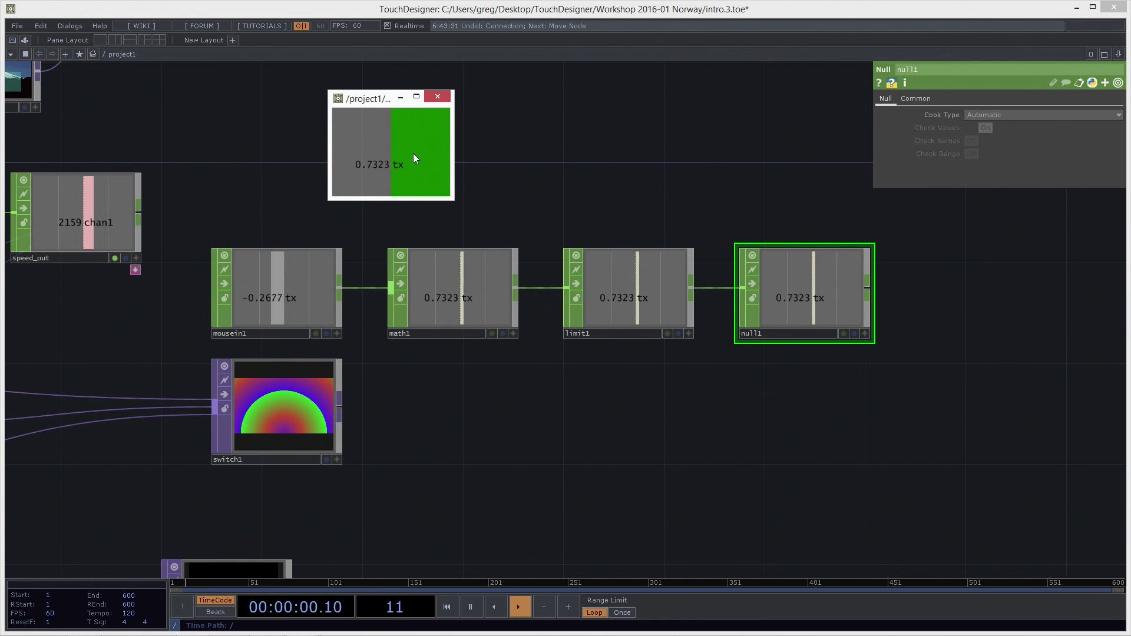
Export null1's tx channel from the floating viewer to switch1's Index parameter.
{"action": "left_click", "coordinate": [264, 417]}
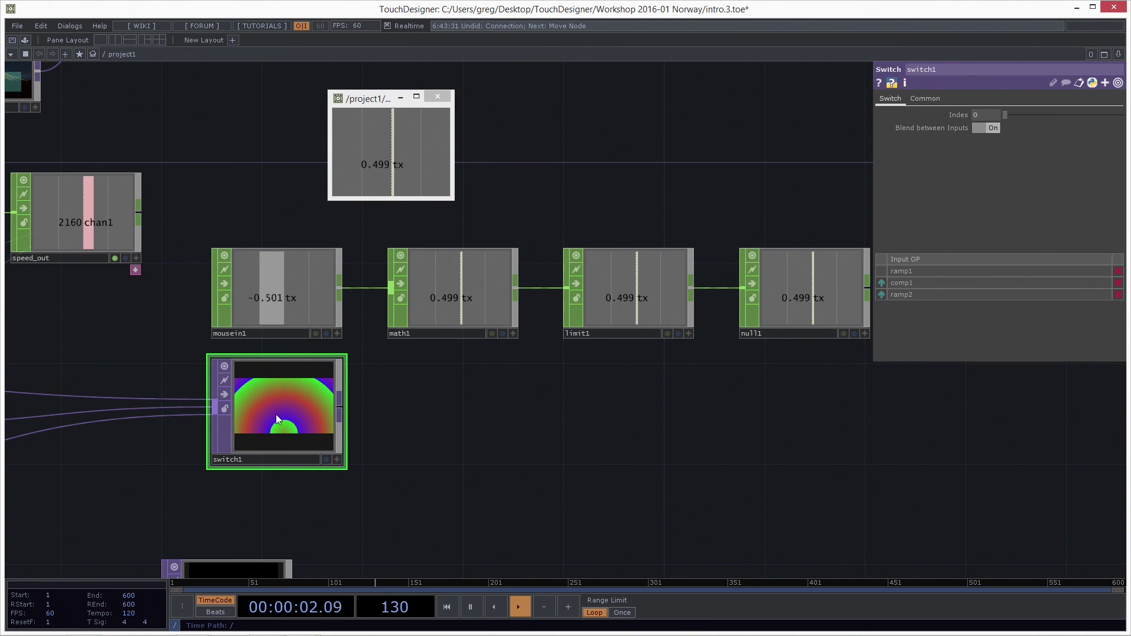
{"action": "left_click_drag", "start_coordinate": [1017, 122], "coordinate": [886, 149]}
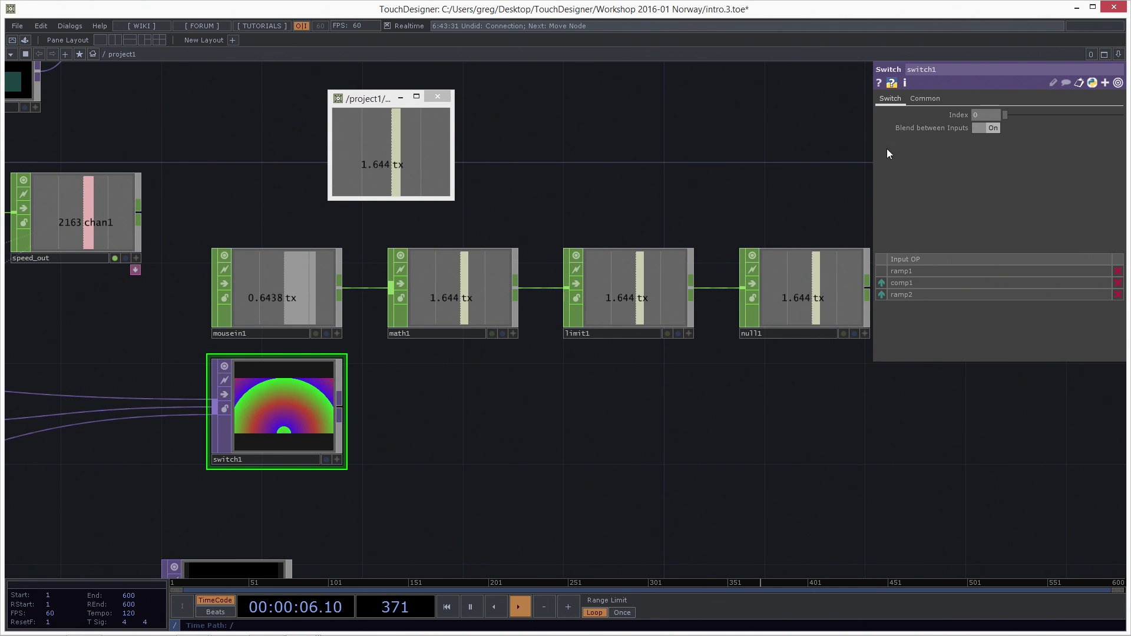
{"action": "left_click_drag", "start_coordinate": [405, 164], "coordinate": [958, 114]}
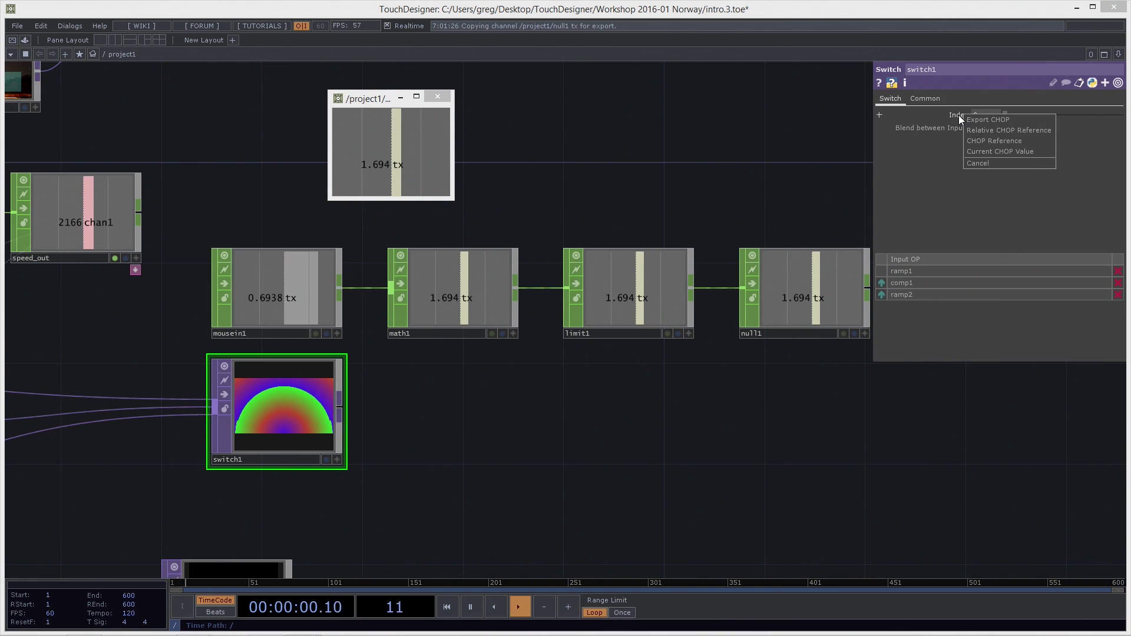
{"action": "left_click", "coordinate": [1024, 121]}
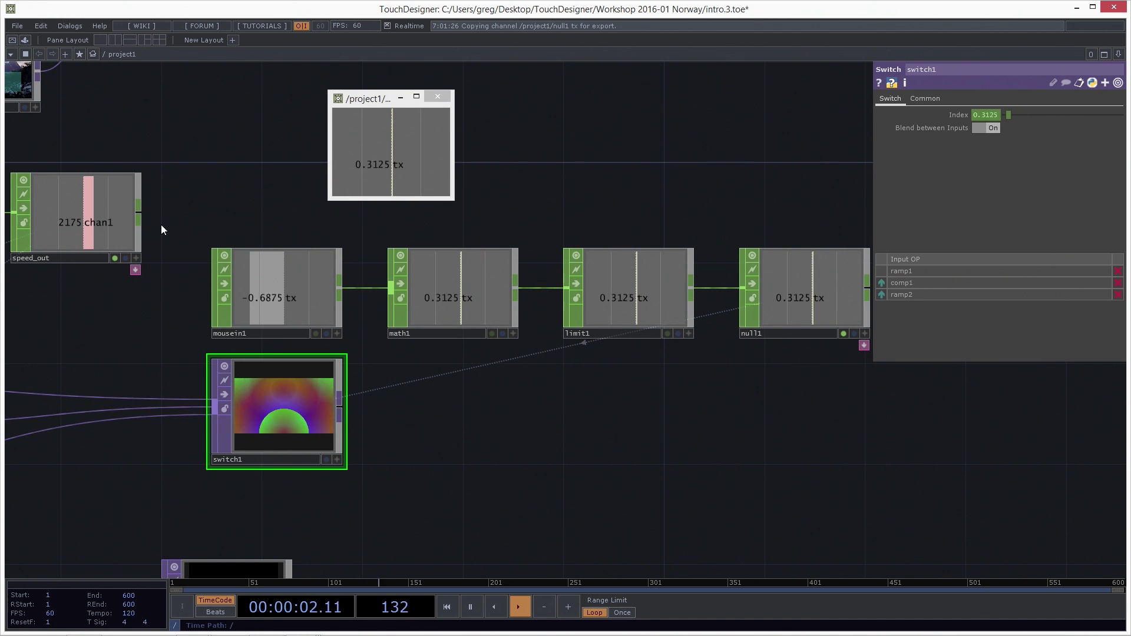
Move null1's floating viewer window aside and close it.
{"action": "left_click_drag", "start_coordinate": [369, 104], "coordinate": [347, 104]}
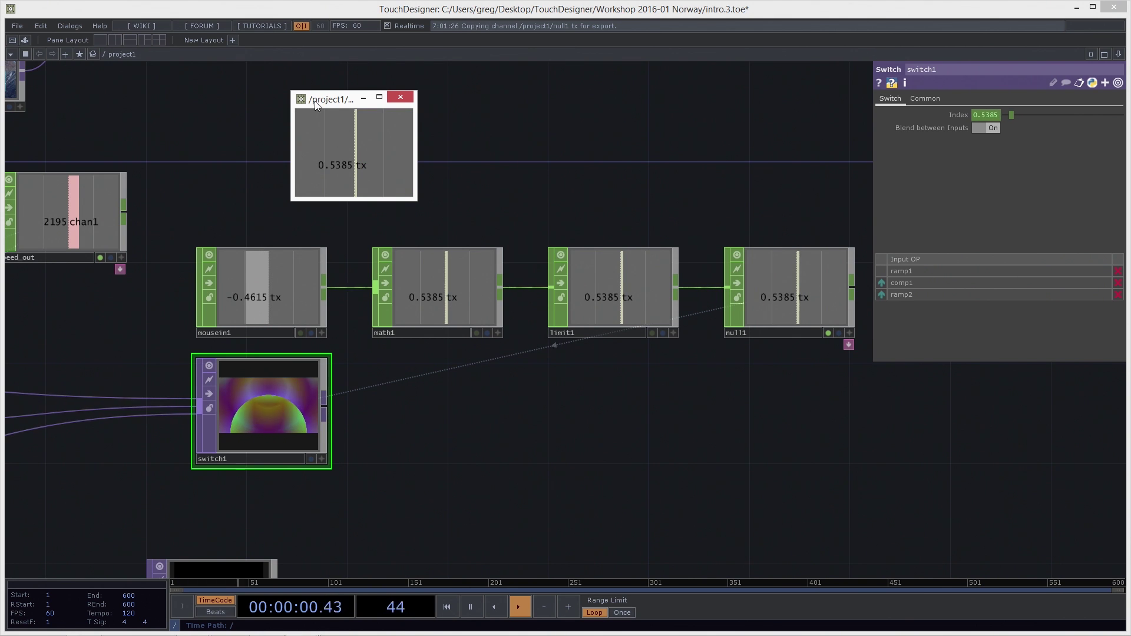
{"action": "left_click", "coordinate": [398, 98]}
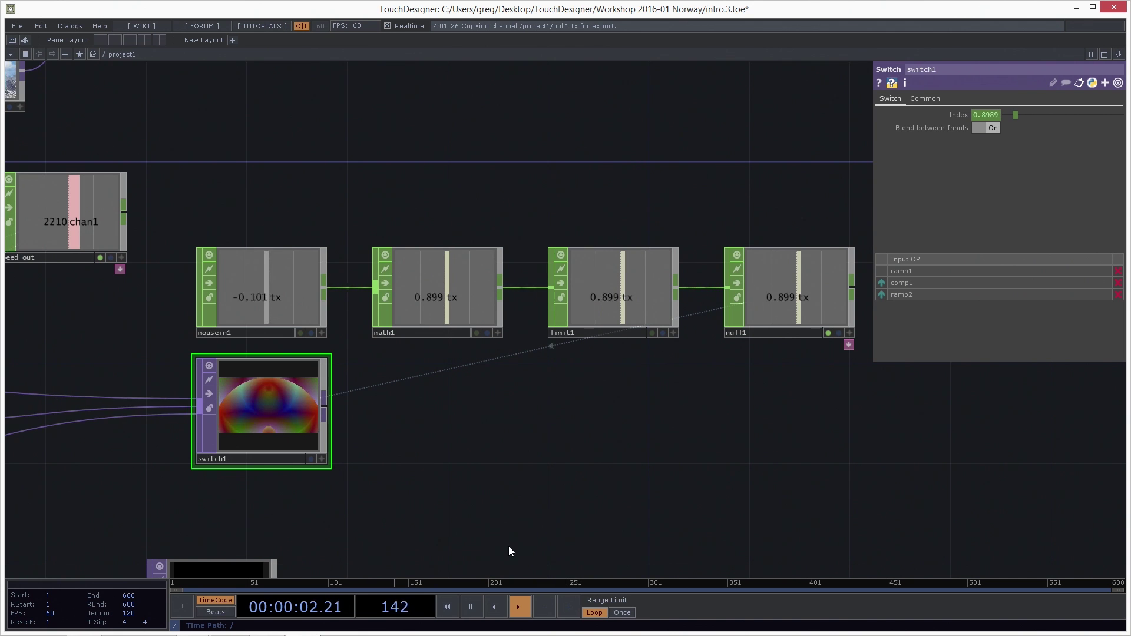
{"action": "left_click_drag", "start_coordinate": [551, 423], "coordinate": [537, 413]}
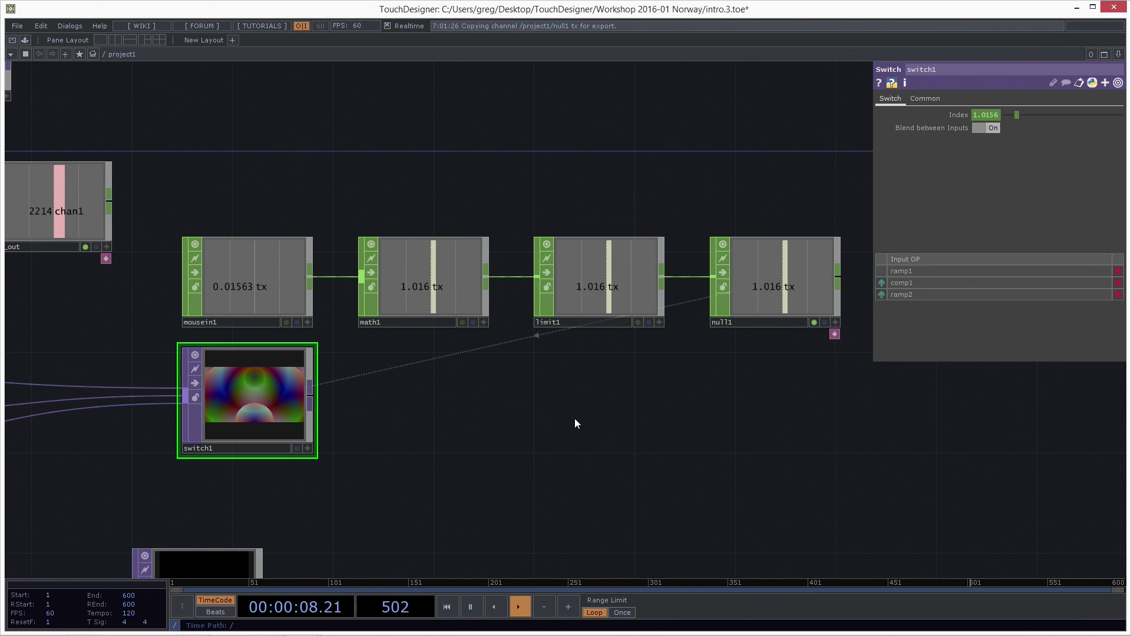
Reopen null1's viewer in a separate window and close it again.
{"action": "right_click", "coordinate": [757, 280]}
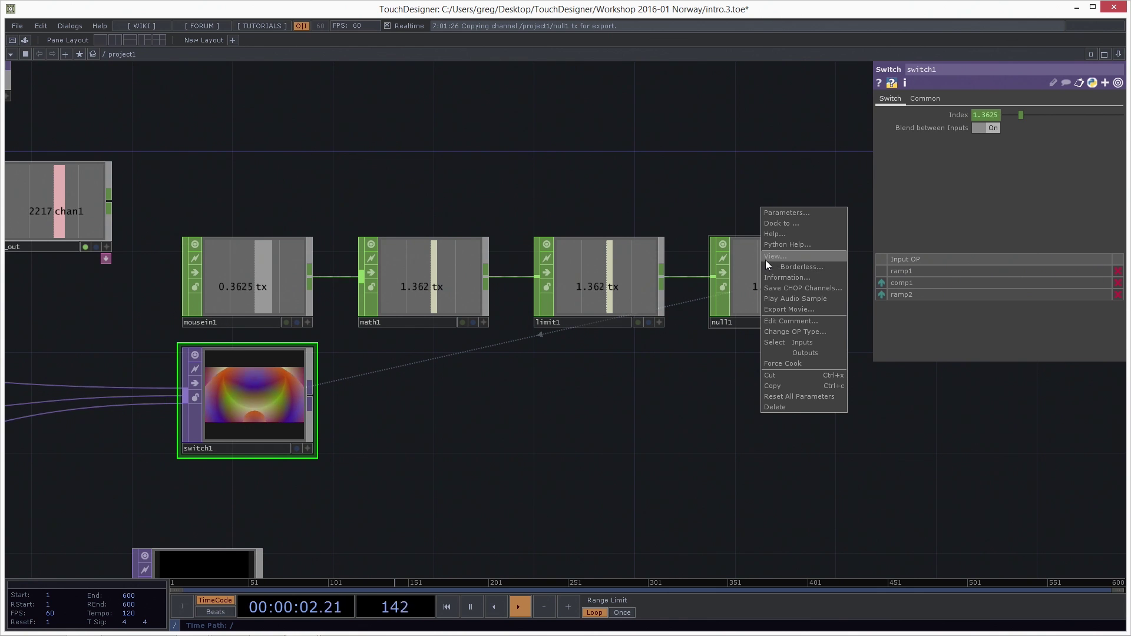
{"action": "right_click", "coordinate": [755, 282]}
{"action": "left_click", "coordinate": [777, 263]}
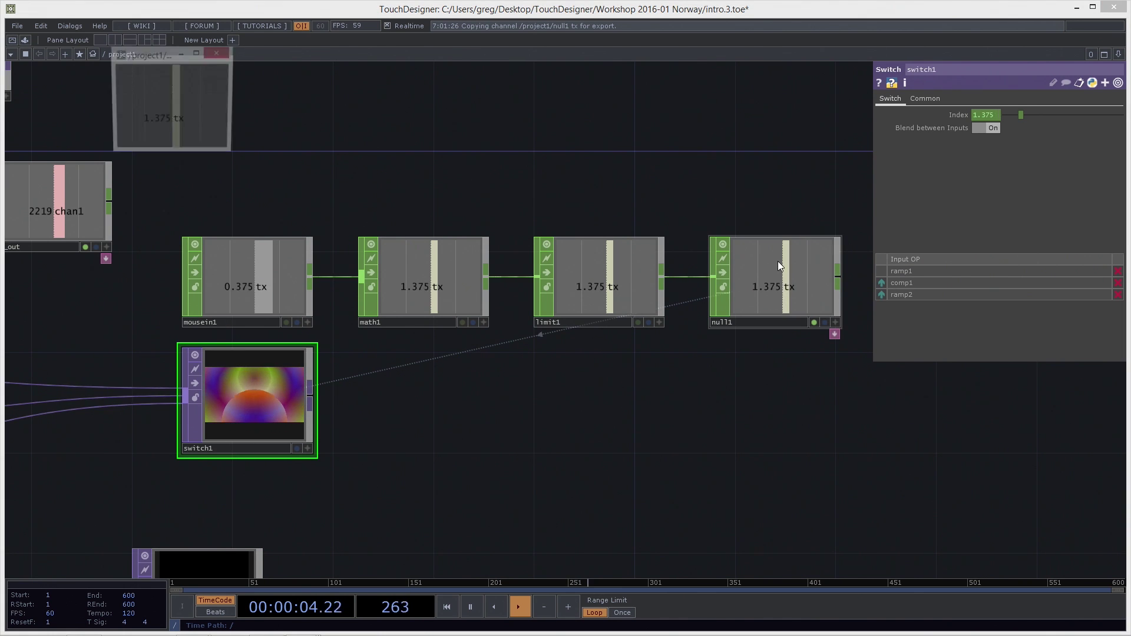
{"action": "left_click", "coordinate": [216, 54]}
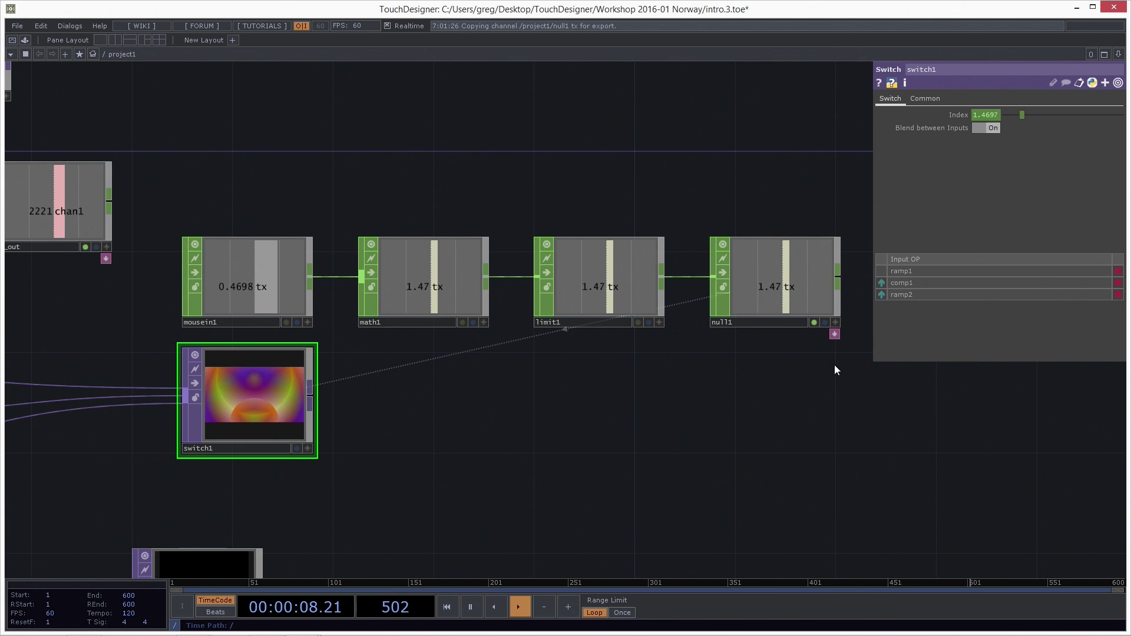
Toggle null1's viewer on and off, and view its channel in a floating window before closing that window.
{"action": "left_click_drag", "start_coordinate": [833, 356], "coordinate": [770, 362]}
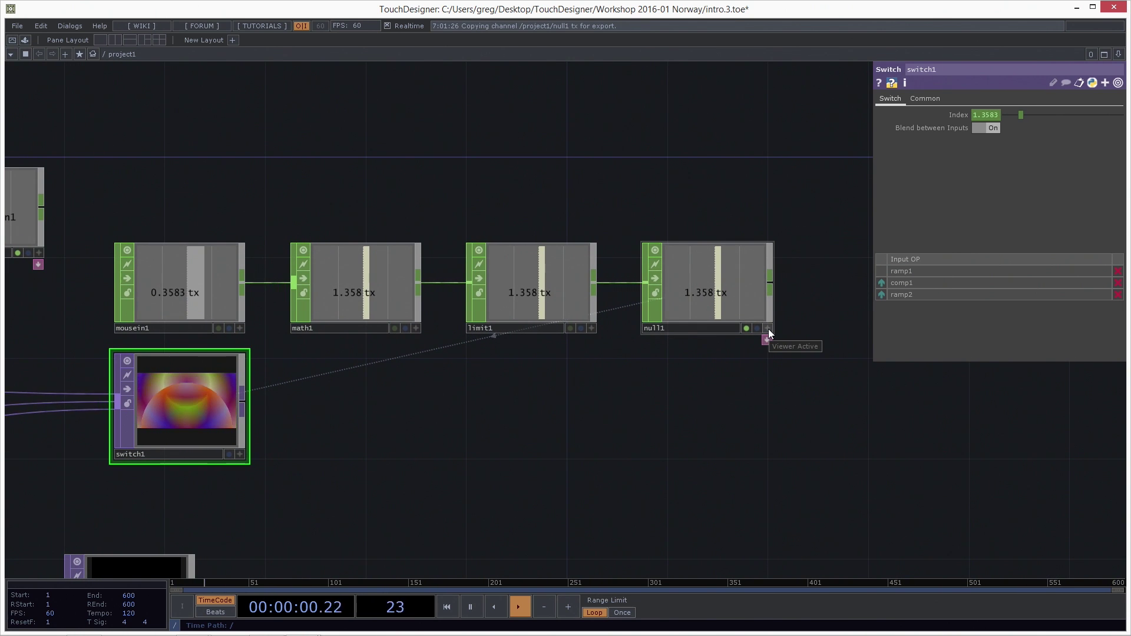
{"action": "left_click", "coordinate": [769, 329]}
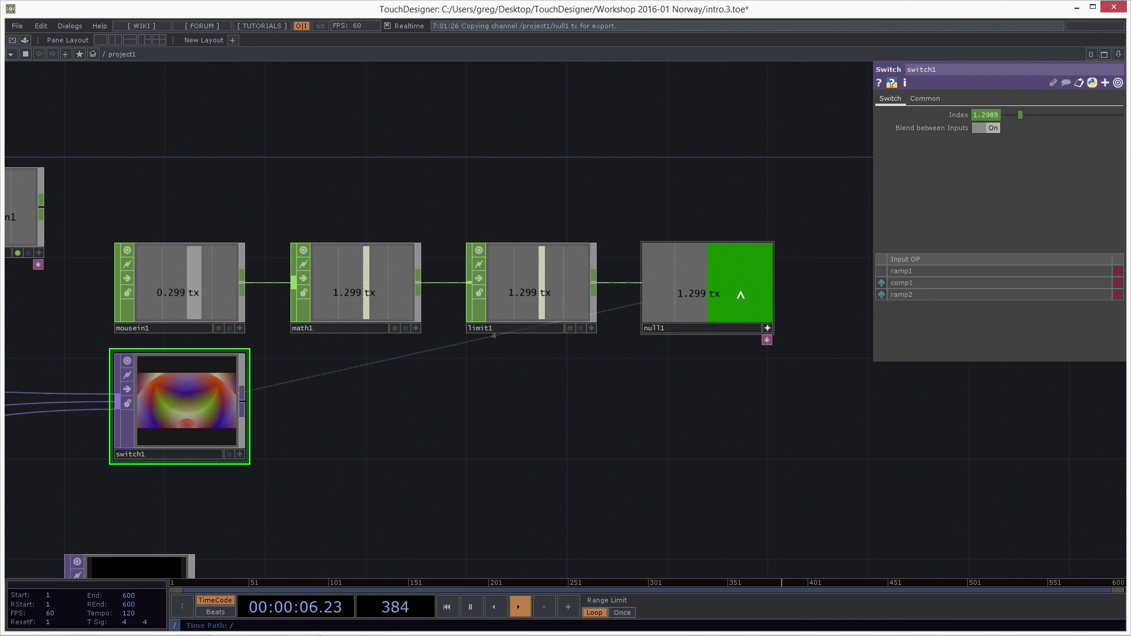
{"action": "left_click", "coordinate": [769, 328]}
{"action": "right_click", "coordinate": [735, 296]}
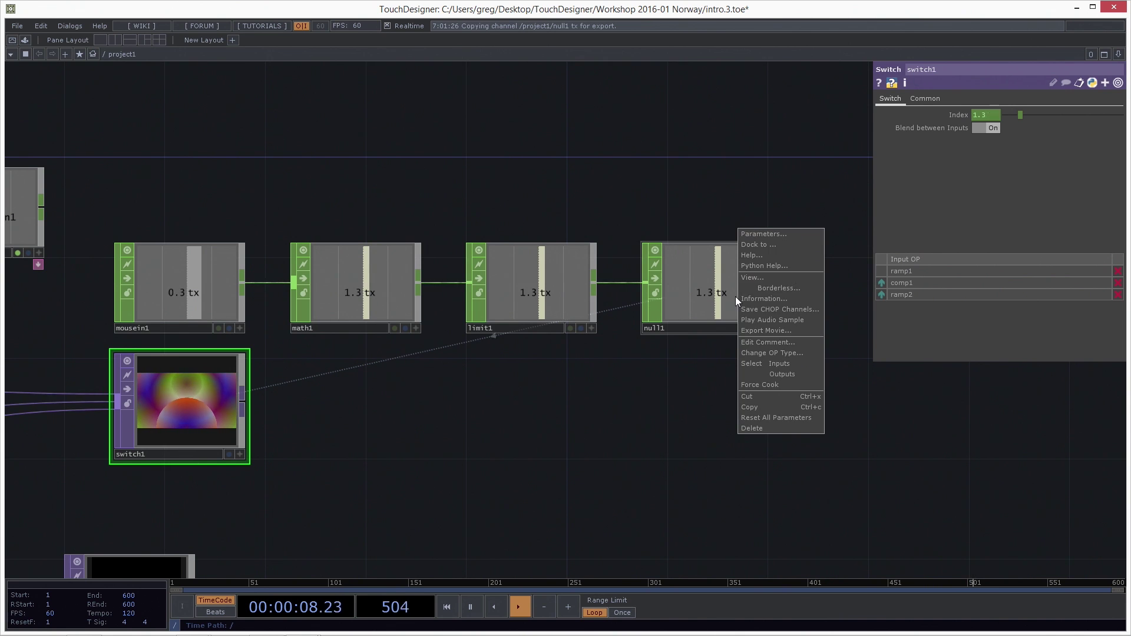
{"action": "left_click", "coordinate": [752, 278]}
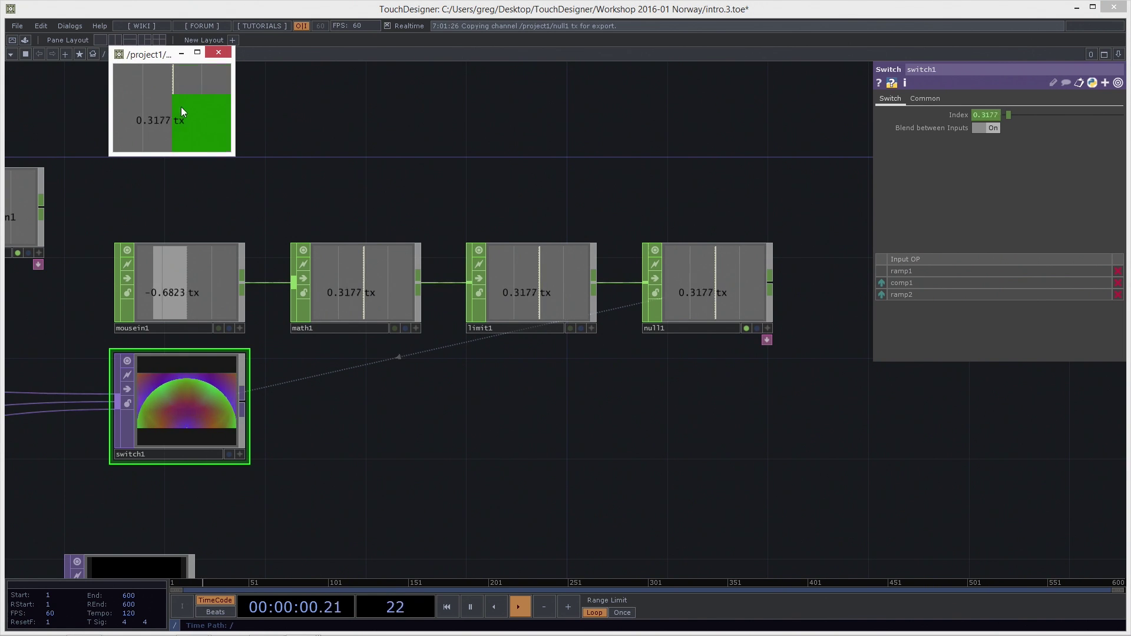
{"action": "left_click", "coordinate": [216, 54]}
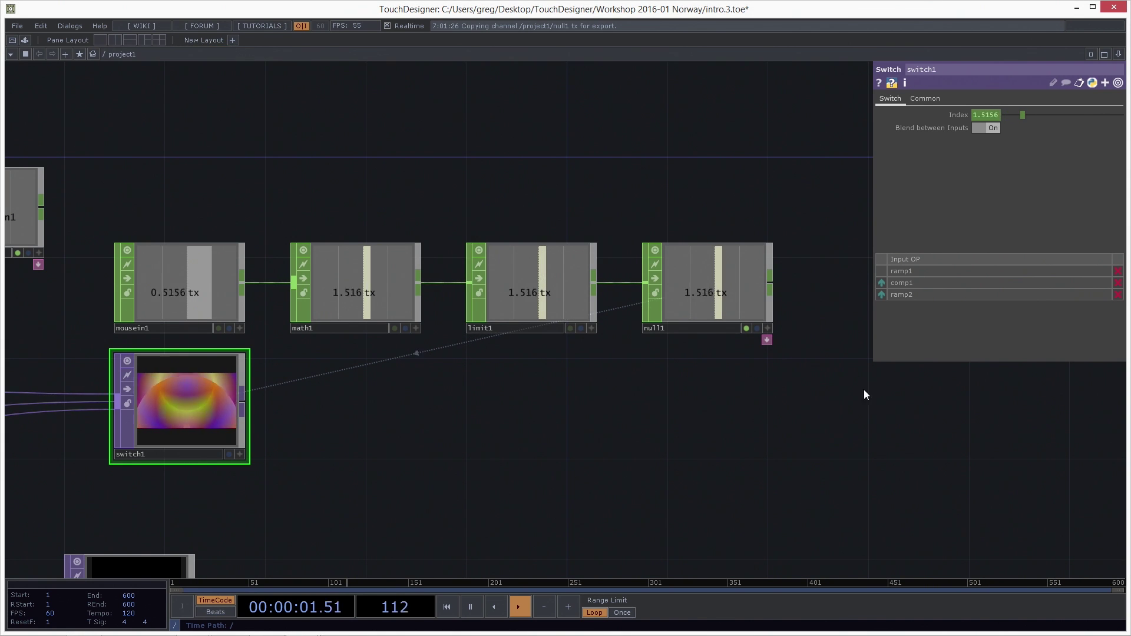
Make null1's viewer active and export its tx channel to switch1's Index parameter with Export CHOP.
{"action": "left_click", "coordinate": [768, 325]}
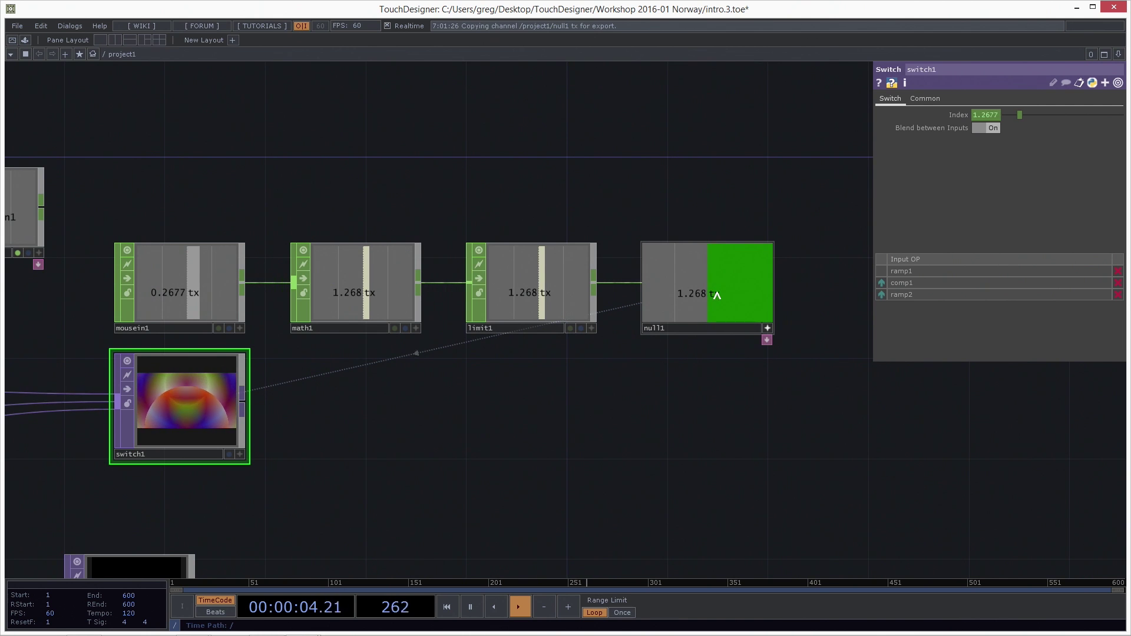
{"action": "left_click_drag", "start_coordinate": [951, 113], "coordinate": [961, 119]}
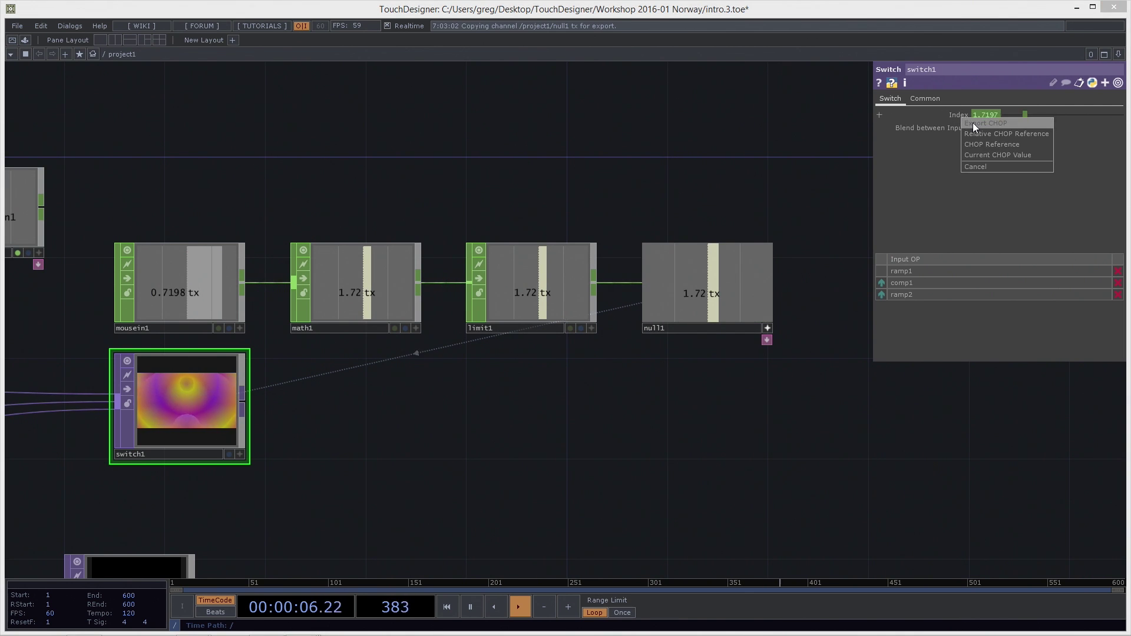
{"action": "left_click", "coordinate": [973, 122]}
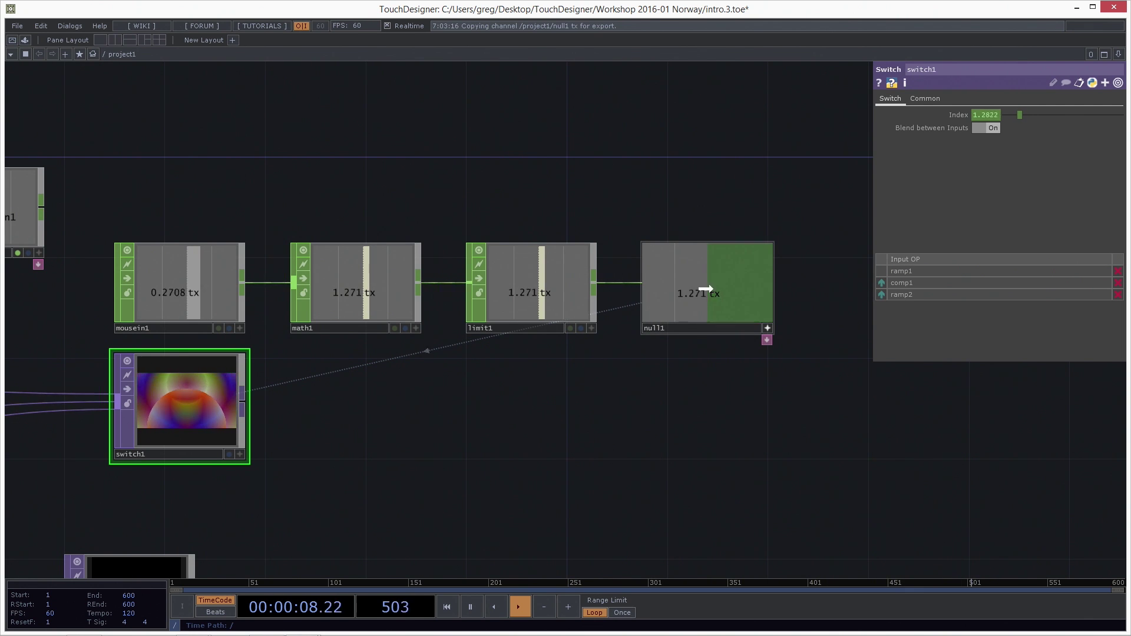
Test moving limit1 and null1 with null1's viewer deactivated for its own move, and make that viewer active again.
{"action": "mouse_move", "coordinate": [525, 267]}
{"action": "left_mouse_down"}
{"action": "mouse_move", "coordinate": [530, 193]}
{"action": "mouse_move", "coordinate": [479, 194]}
{"action": "mouse_move", "coordinate": [553, 217]}
{"action": "mouse_move", "coordinate": [533, 267]}
{"action": "mouse_move", "coordinate": [507, 217]}
{"action": "mouse_move", "coordinate": [530, 281]}
{"action": "mouse_move", "coordinate": [513, 281]}
{"action": "left_mouse_up"}
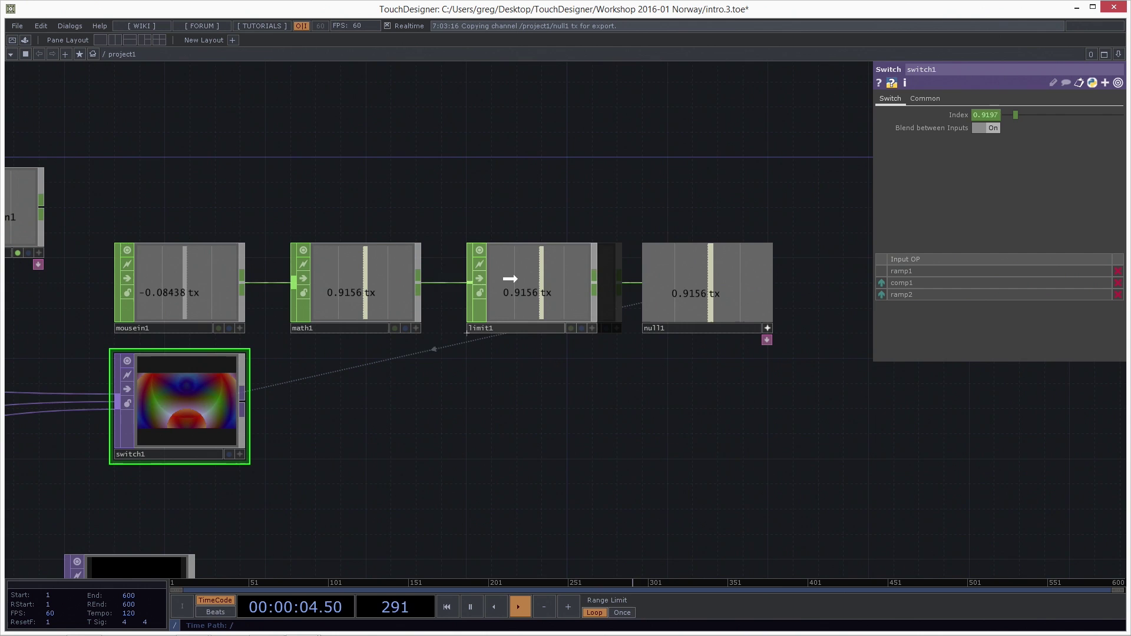
{"action": "left_click", "coordinate": [768, 328]}
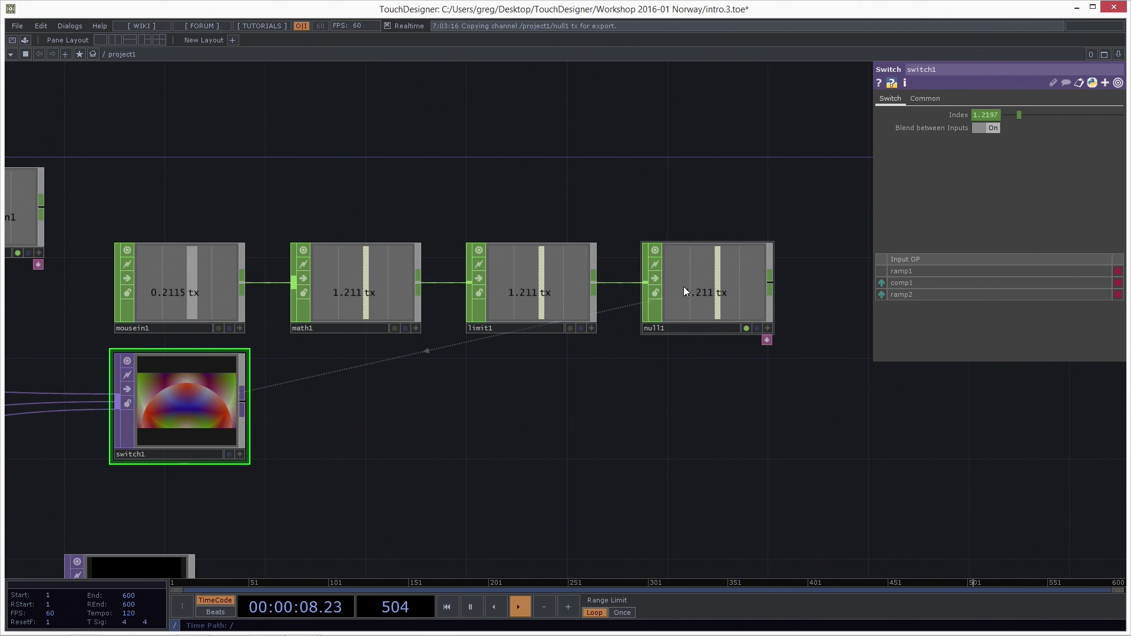
{"action": "left_click_drag", "start_coordinate": [771, 274], "coordinate": [797, 274]}
{"action": "left_click_drag", "start_coordinate": [736, 302], "coordinate": [711, 301]}
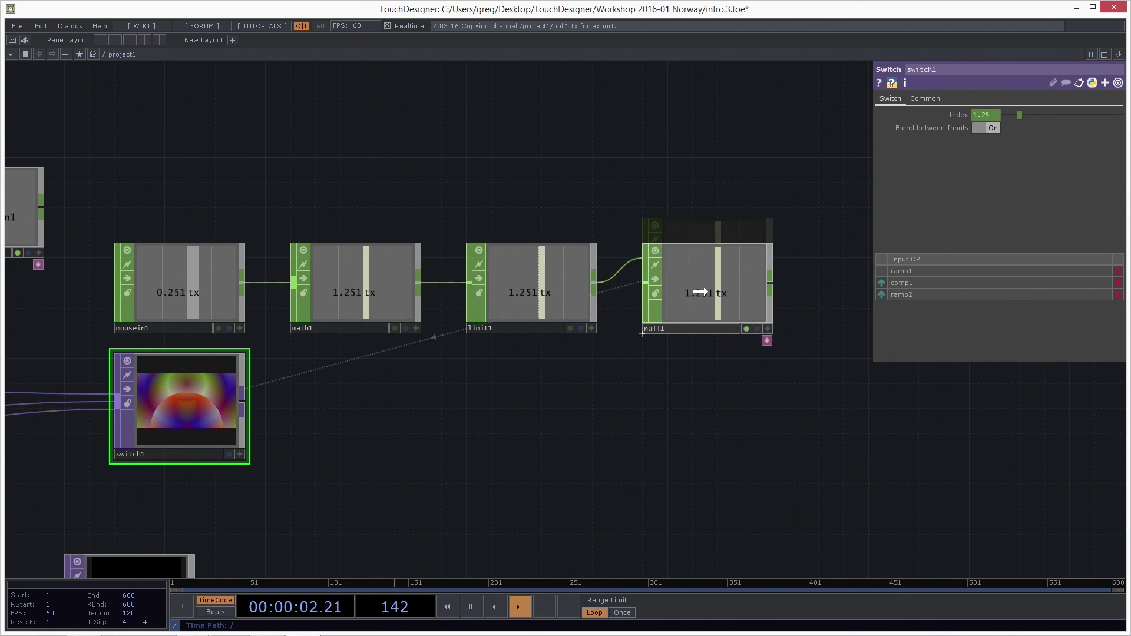
{"action": "left_click", "coordinate": [769, 329]}
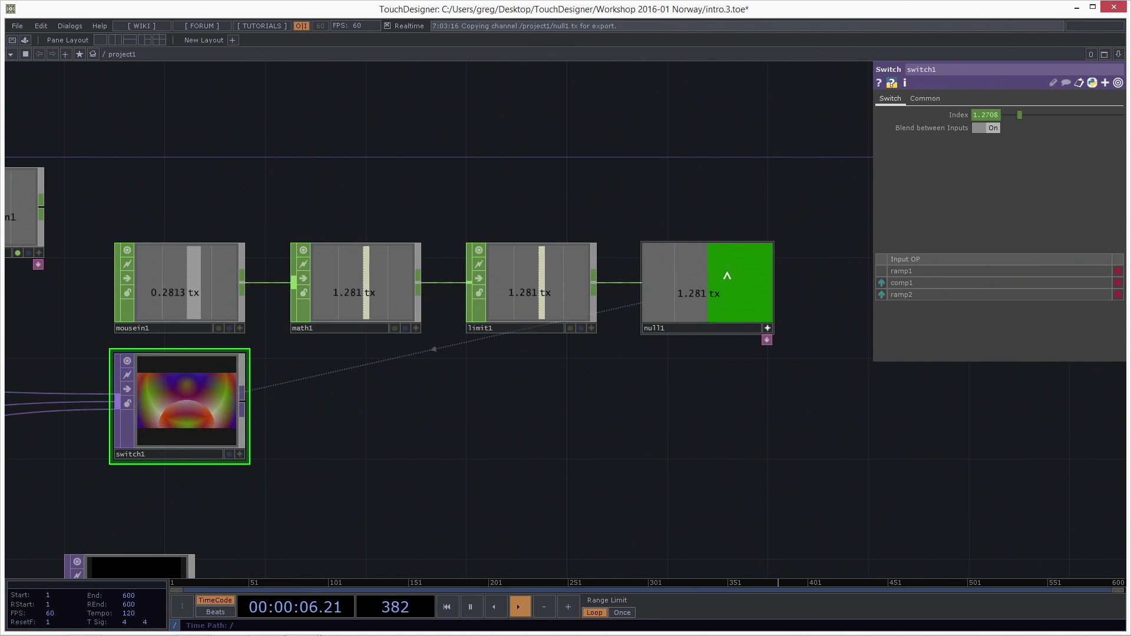
Make switch1's viewer active to inspect its blended image.
{"action": "left_click_drag", "start_coordinate": [627, 427], "coordinate": [741, 396]}
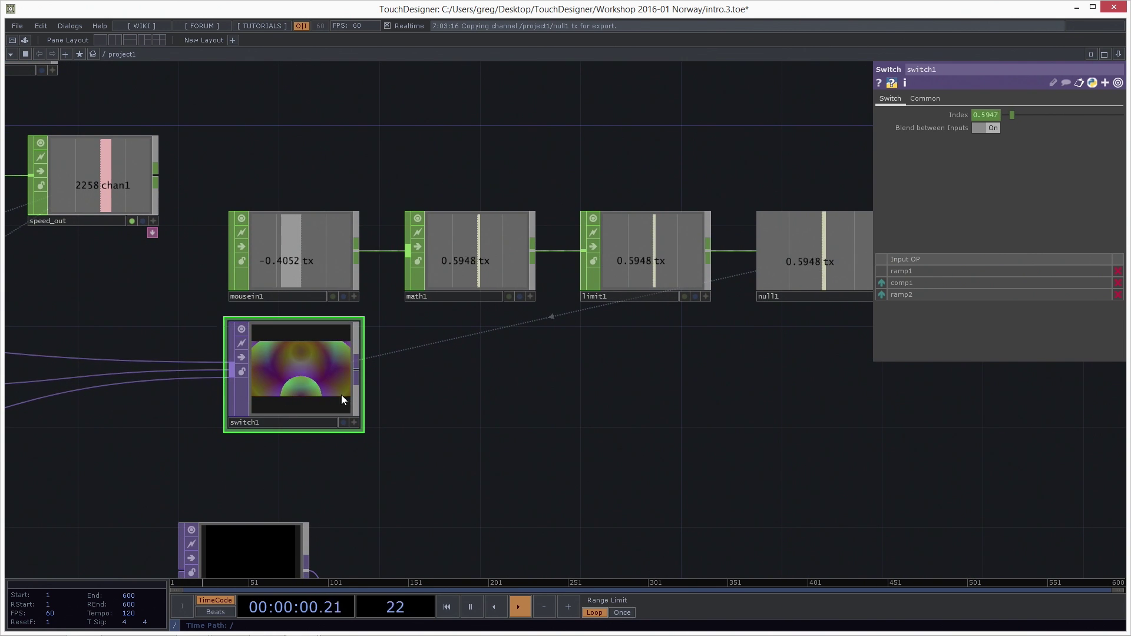
{"action": "left_click_drag", "start_coordinate": [518, 424], "coordinate": [546, 444]}
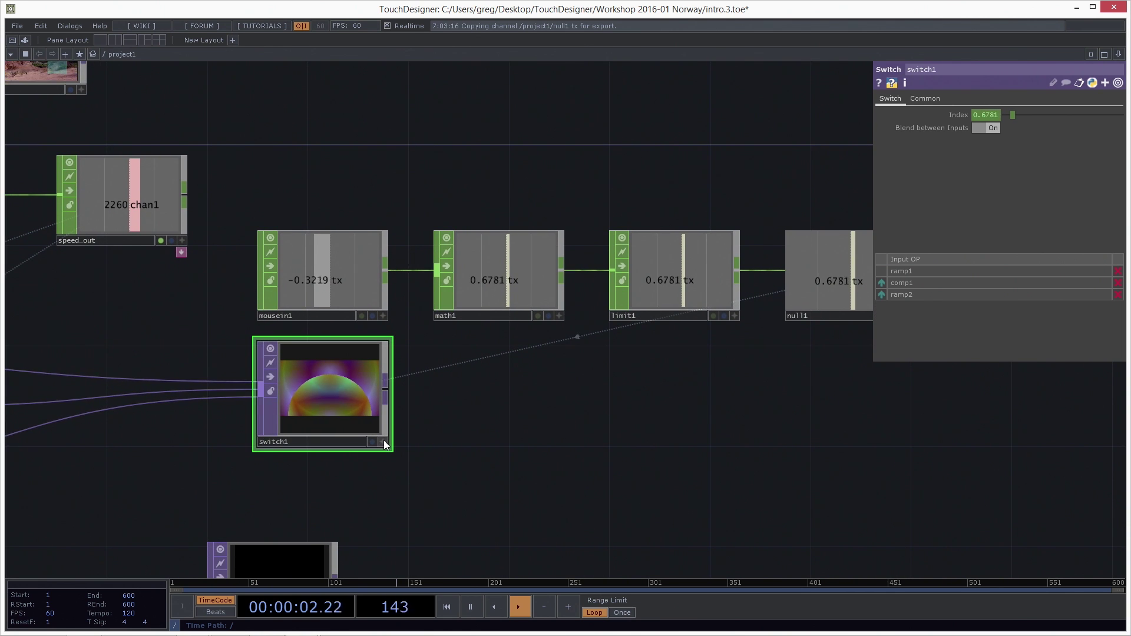
{"action": "left_click", "coordinate": [384, 441]}
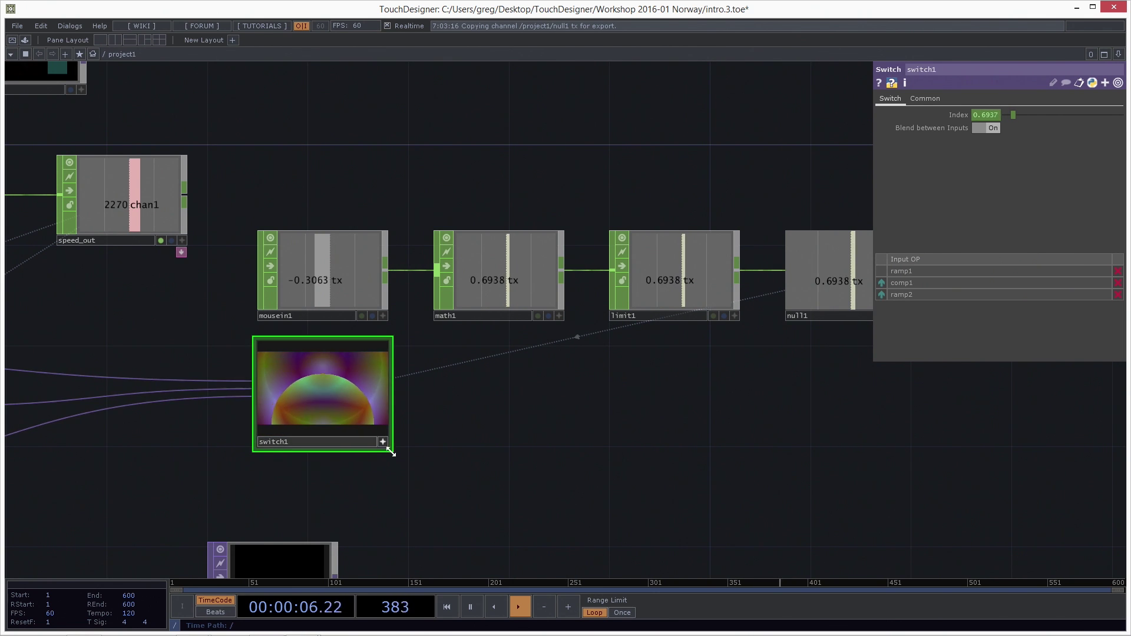
Activate cross2's viewer, pause the timeline and examine the night-sky image up close.
{"action": "scroll", "coordinate": [613, 335], "scroll_direction": "down", "scroll_amount": 5}
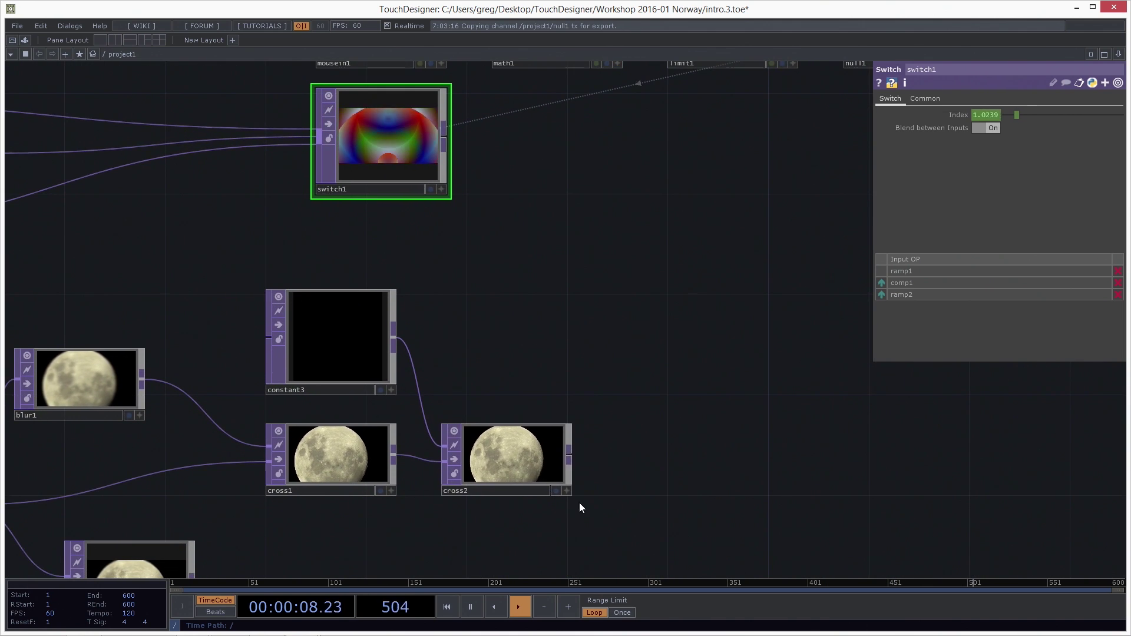
{"action": "left_click", "coordinate": [567, 491]}
{"action": "key", "text": "space"}
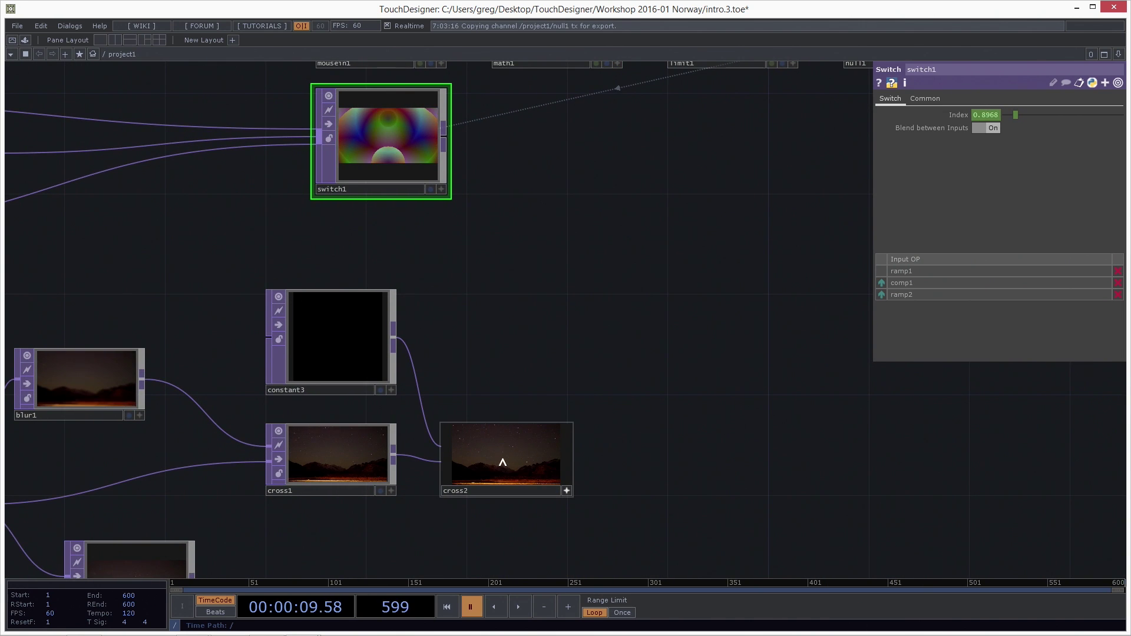
{"action": "scroll", "coordinate": [521, 519], "scroll_direction": "up", "scroll_amount": 4}
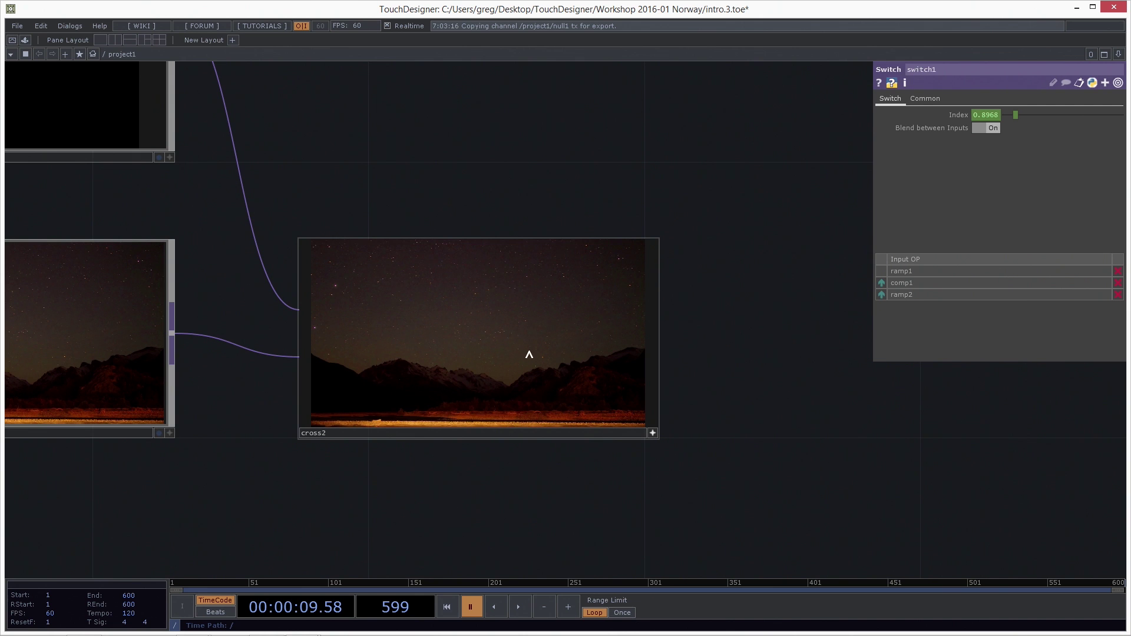
{"action": "scroll", "coordinate": [560, 360], "scroll_direction": "up", "scroll_amount": 5}
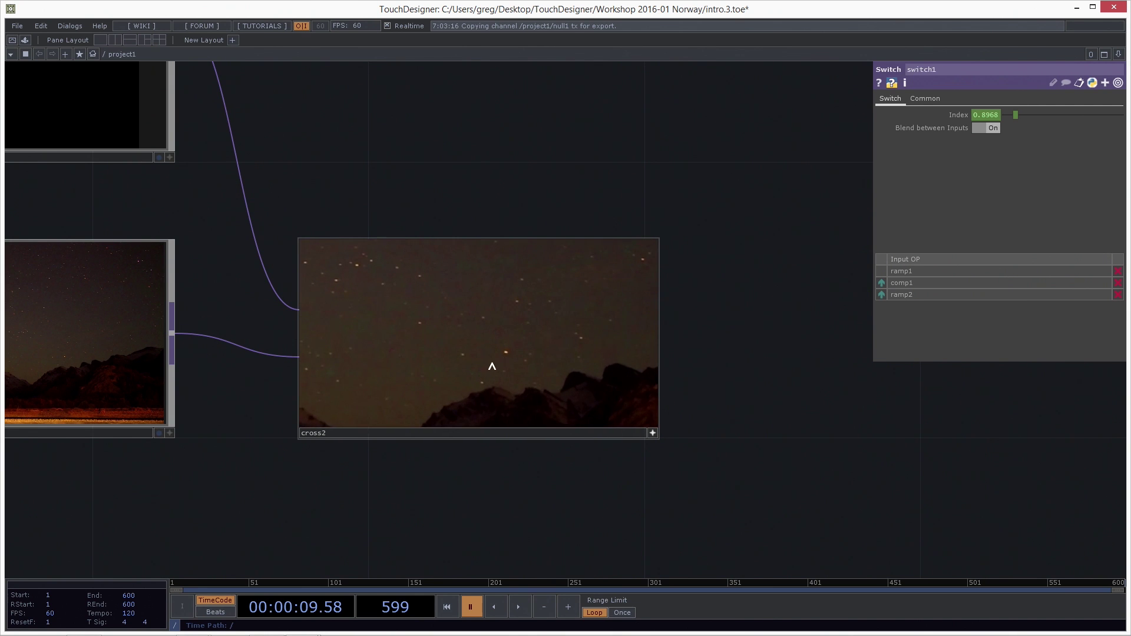
{"action": "left_click_drag", "start_coordinate": [478, 358], "coordinate": [528, 358]}
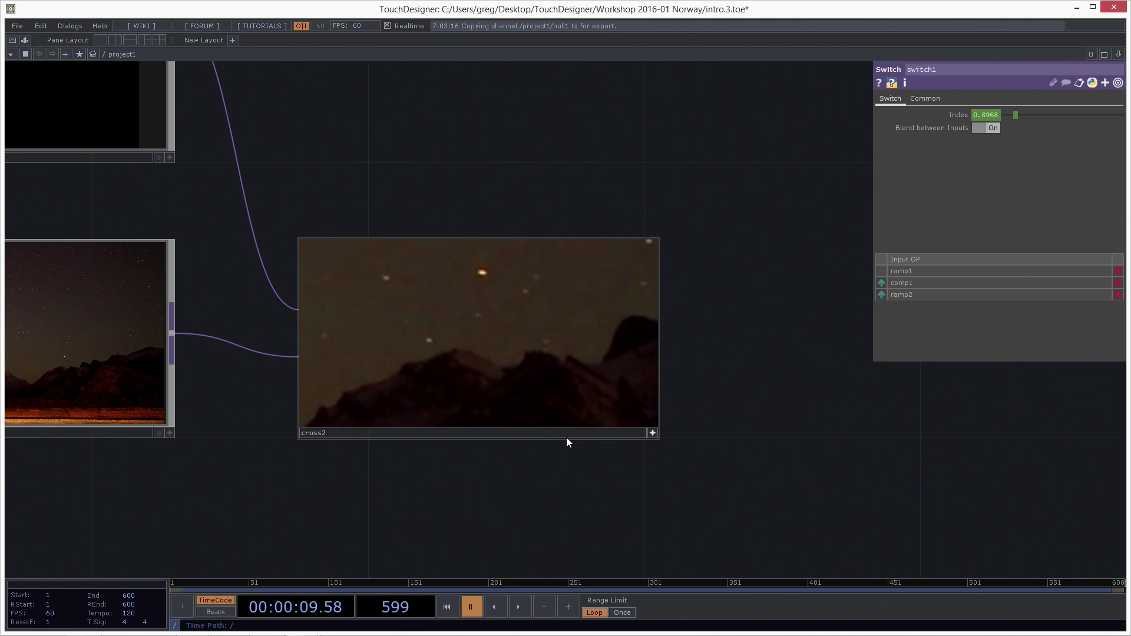
Move cross1 closer to cross2, and select cross2 with its viewer deactivated.
{"action": "left_click_drag", "start_coordinate": [134, 360], "coordinate": [178, 310]}
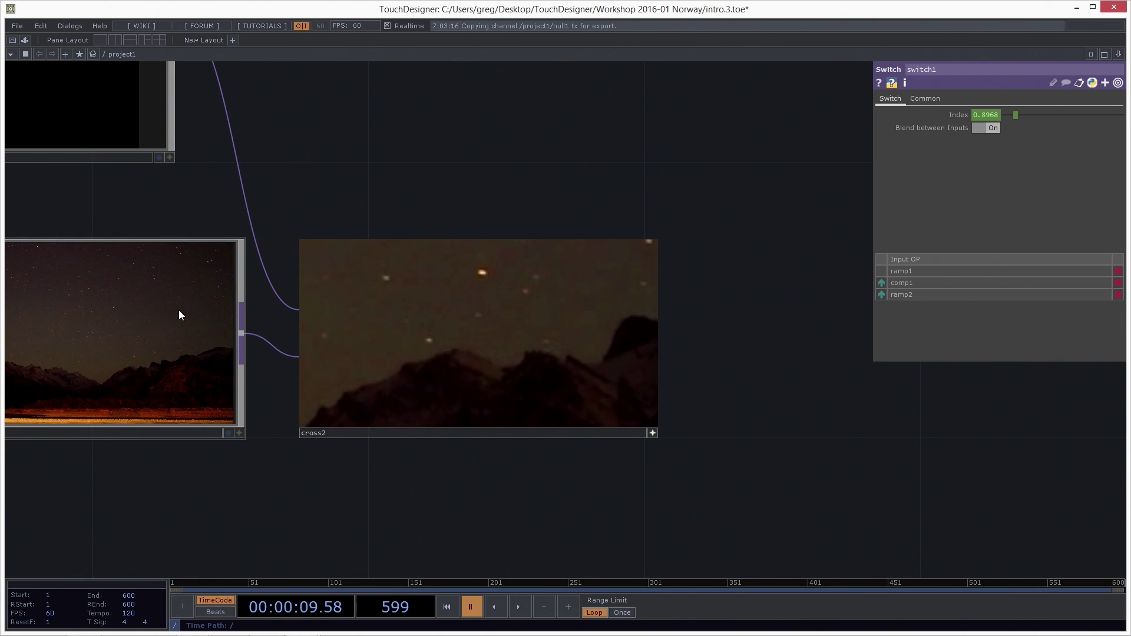
{"action": "left_click", "coordinate": [494, 434]}
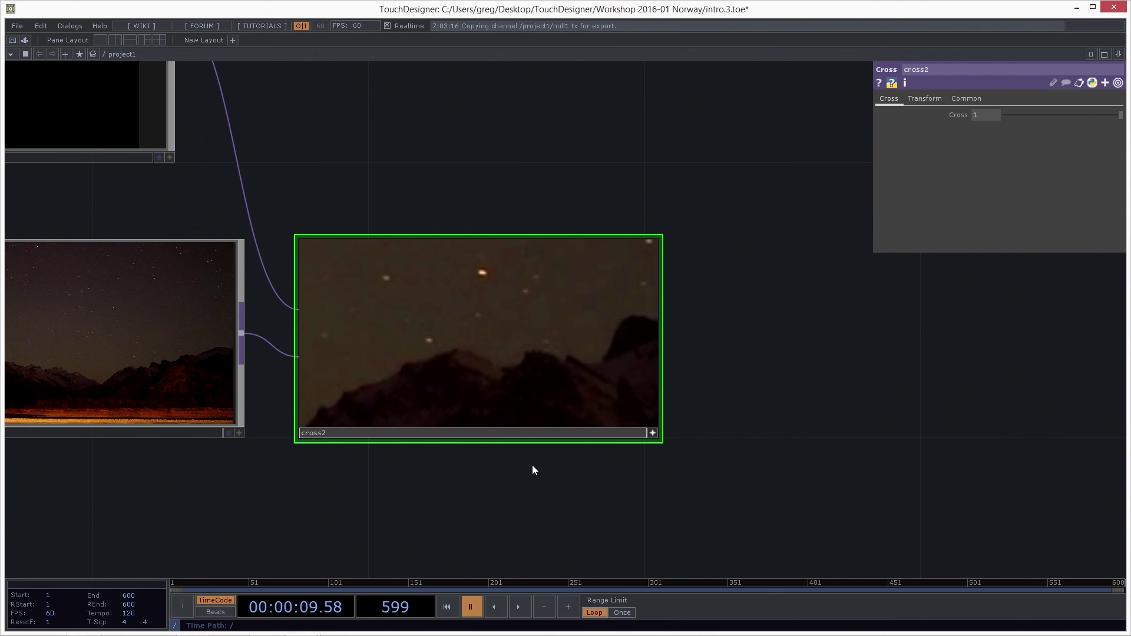
{"action": "key", "text": "ctrl+v"}
{"action": "key", "text": "Escape"}
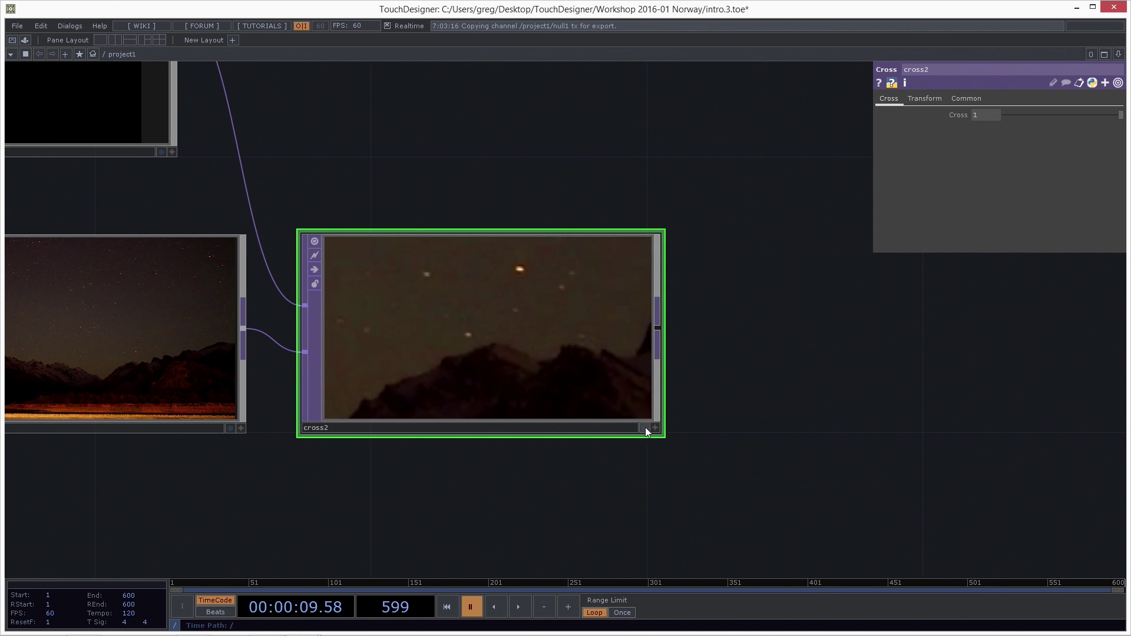
Reactivate cross2's viewer and home its image to fit the viewer.
{"action": "left_click", "coordinate": [655, 428]}
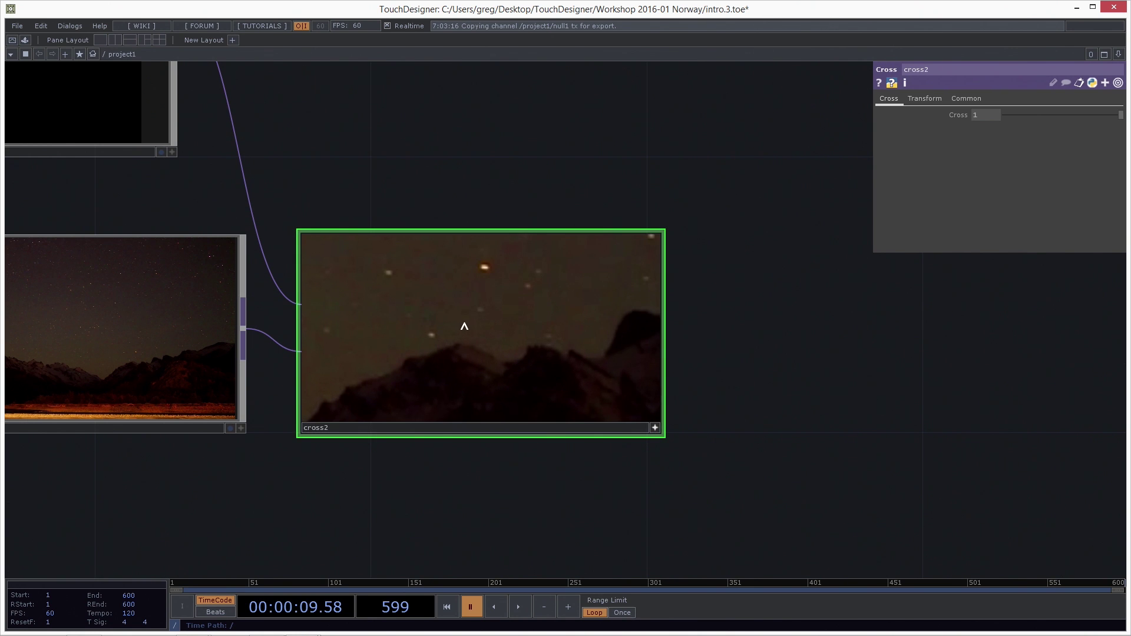
{"action": "key", "text": "h"}
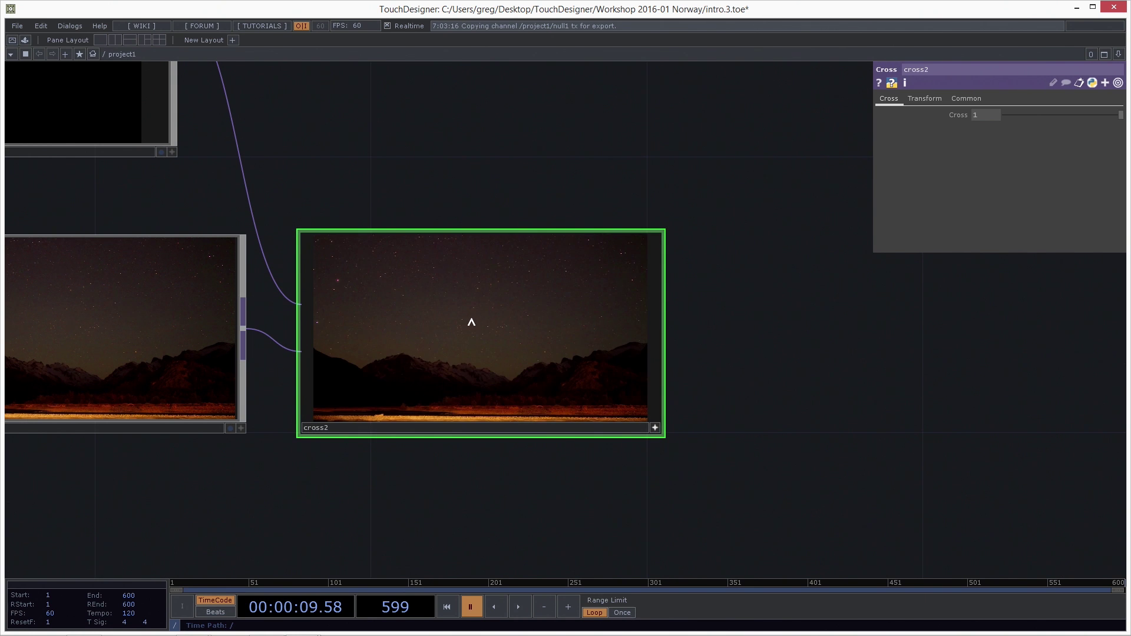
{"action": "middle_click_drag", "start_coordinate": [494, 341], "coordinate": [428, 379]}
{"action": "key", "text": "h"}
{"action": "scroll", "coordinate": [840, 457], "scroll_direction": "down", "scroll_amount": 2}
{"action": "left_click_drag", "start_coordinate": [876, 395], "coordinate": [440, 318]}
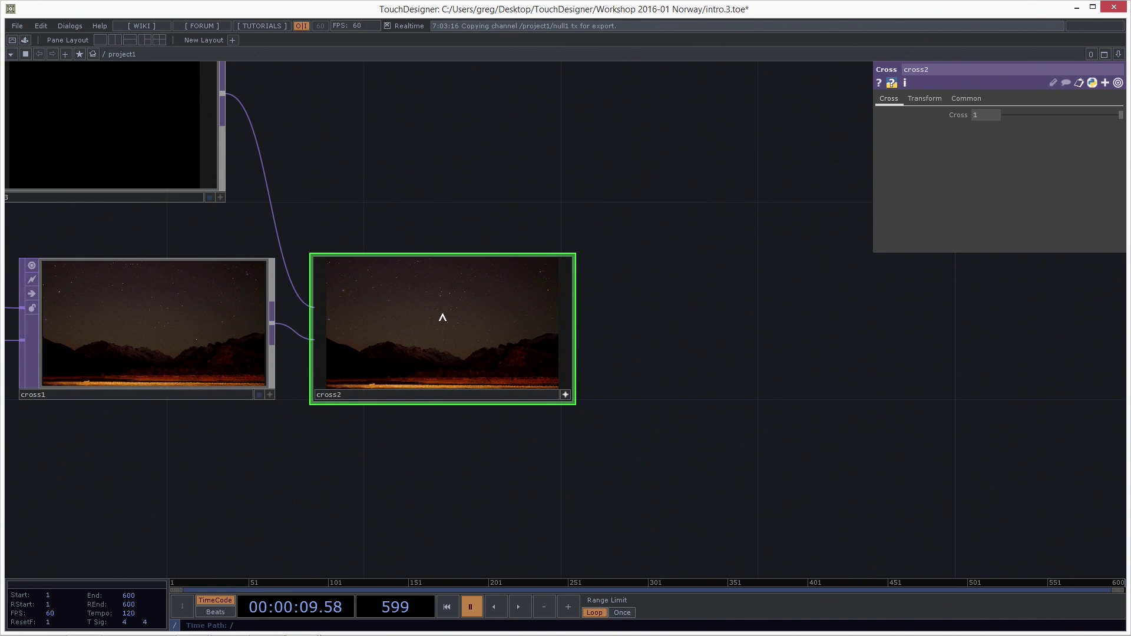
Turn on Display Pixel Values in cross2's viewer and inspect the values of individual stars.
{"action": "right_click", "coordinate": [442, 317]}
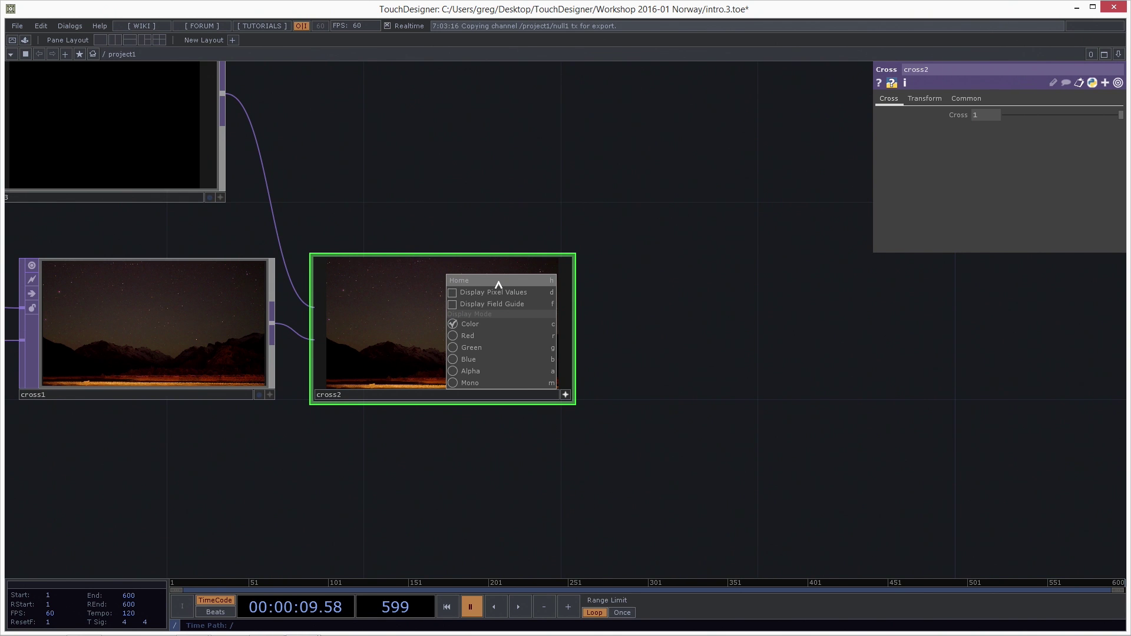
{"action": "left_click", "coordinate": [468, 293]}
{"action": "scroll", "coordinate": [418, 346], "scroll_direction": "up", "scroll_amount": 5}
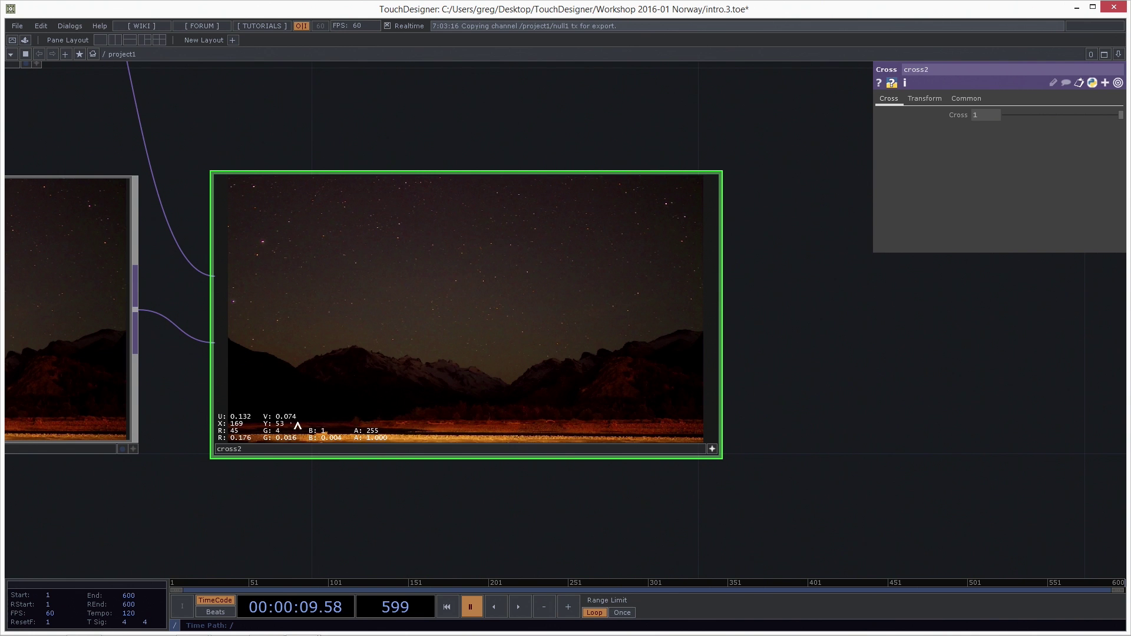
{"action": "scroll", "coordinate": [527, 281], "scroll_direction": "up", "scroll_amount": 6}
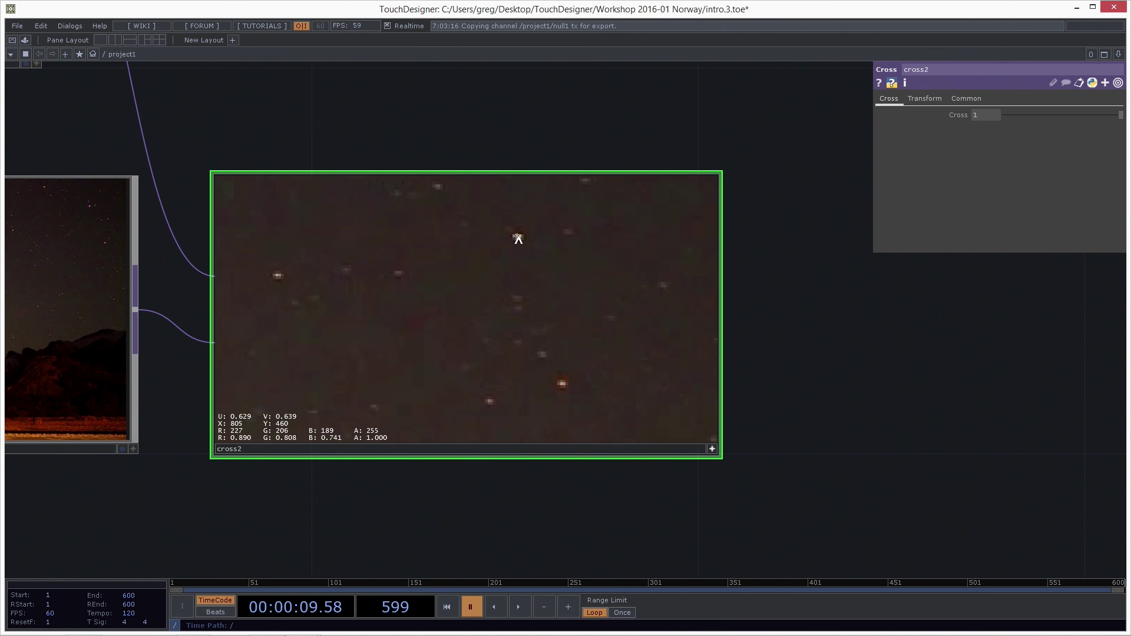
{"action": "scroll", "coordinate": [502, 302], "scroll_direction": "down", "scroll_amount": 6}
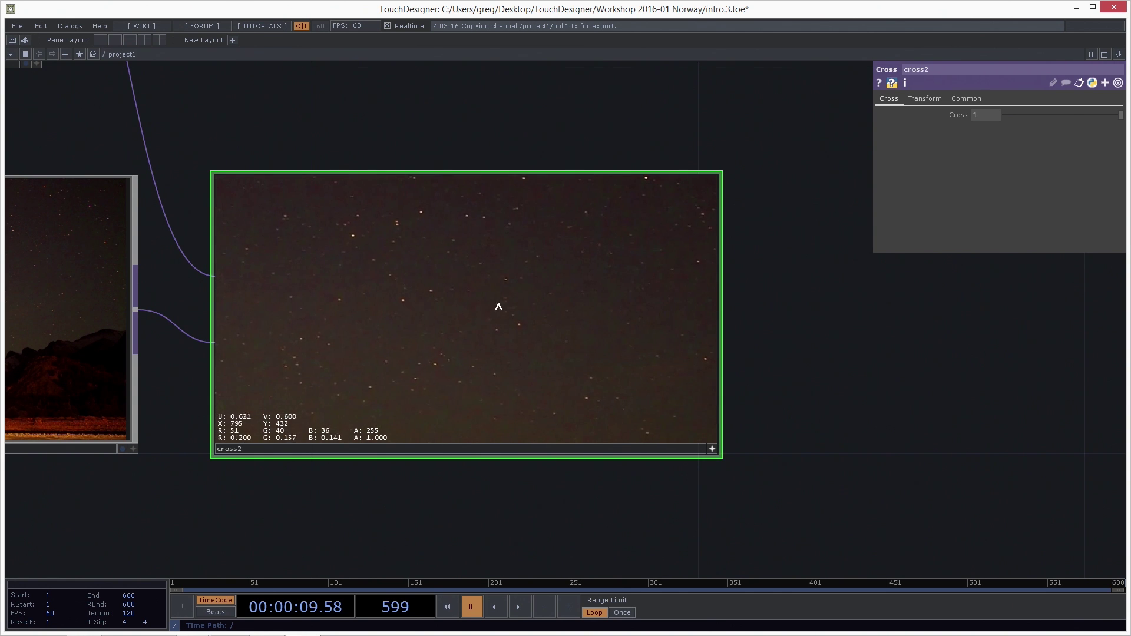
Turn on Display Field Guide in cross2's viewer, home the image, and turn the guide off again.
{"action": "right_click", "coordinate": [501, 259]}
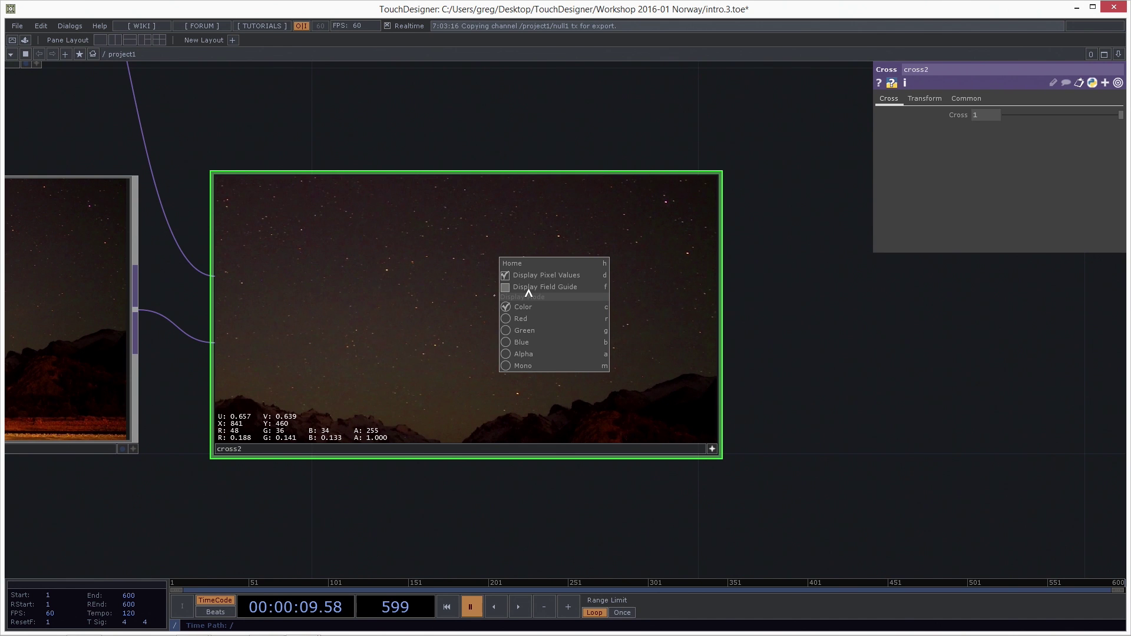
{"action": "left_click", "coordinate": [529, 287]}
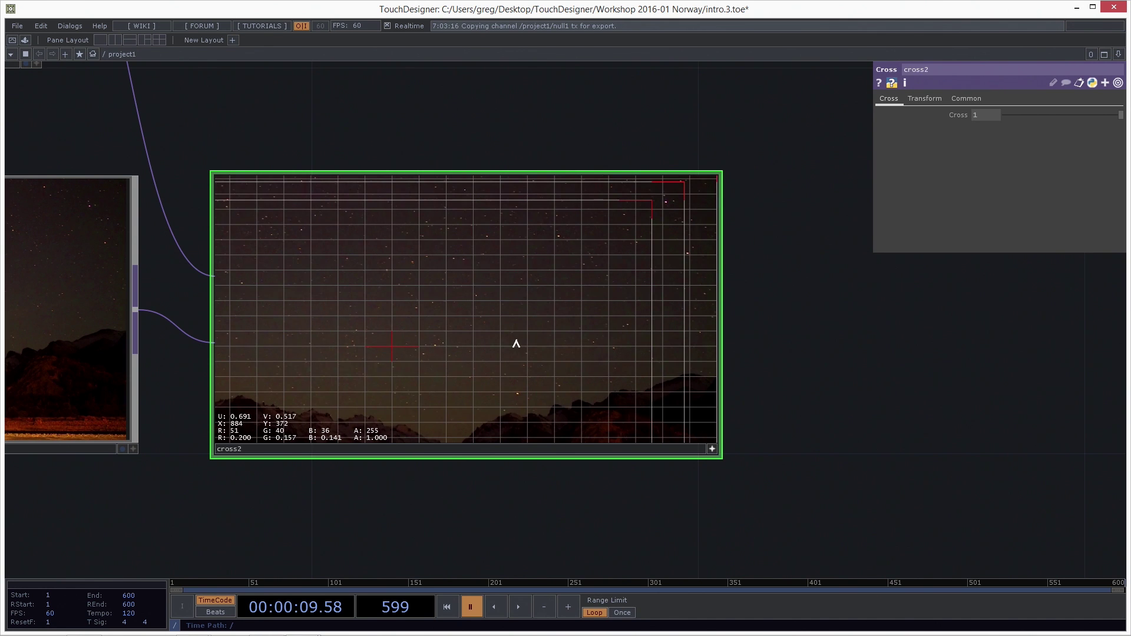
{"action": "key", "text": "h"}
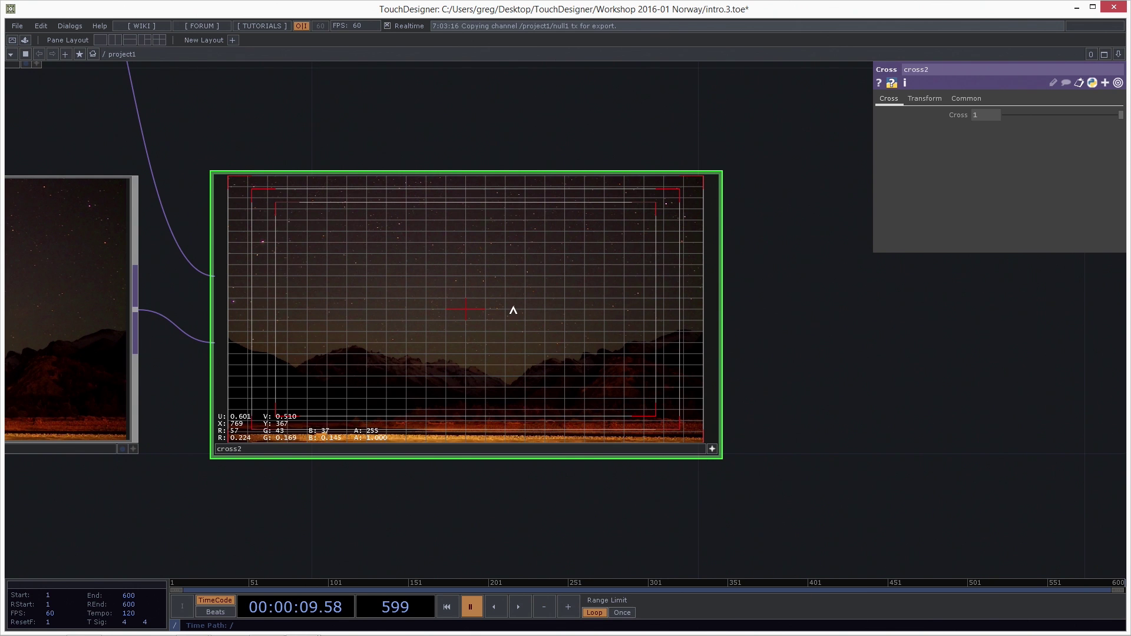
{"action": "right_click", "coordinate": [521, 306]}
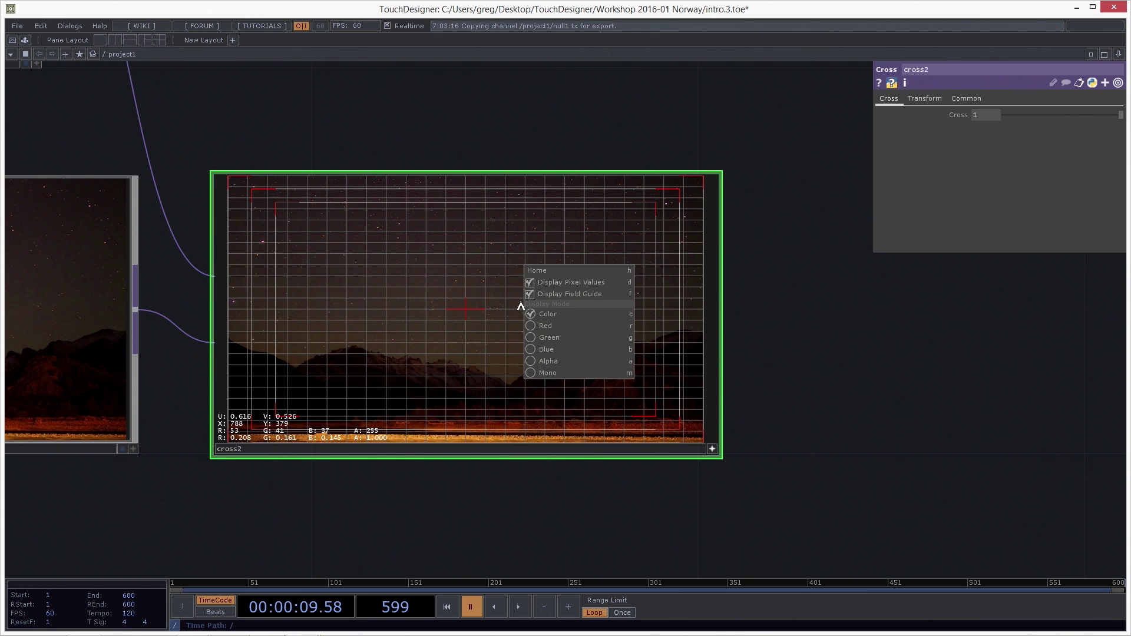
{"action": "left_click", "coordinate": [571, 294]}
View cross2's image in the Red, Blue and Alpha display modes, and return its viewer to Color.
{"action": "right_click", "coordinate": [495, 289]}
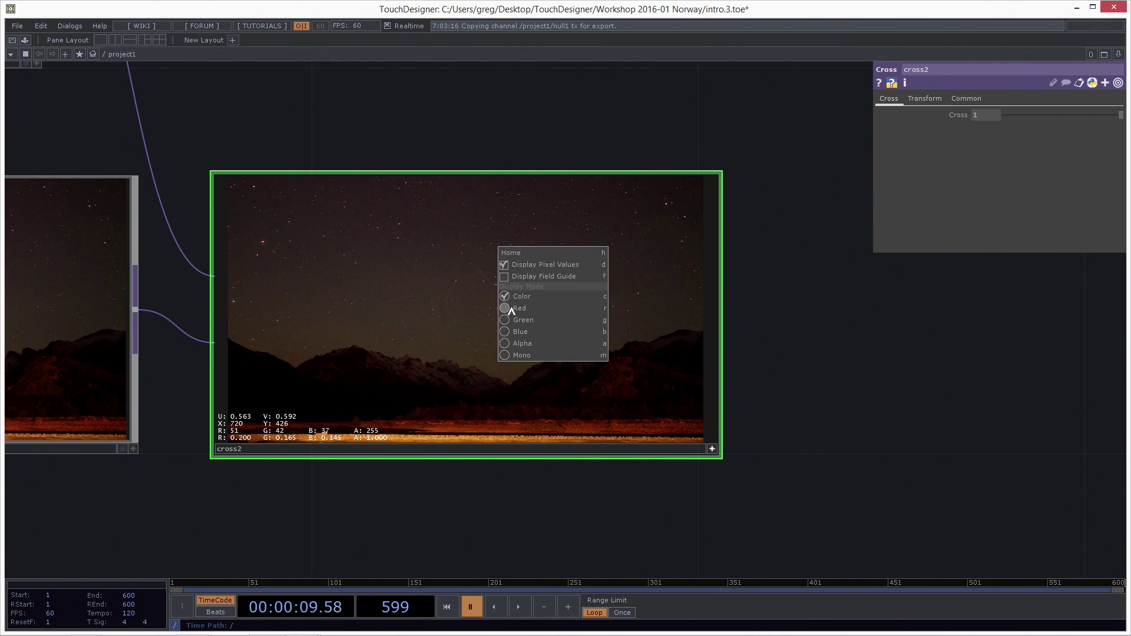
{"action": "left_click", "coordinate": [511, 309]}
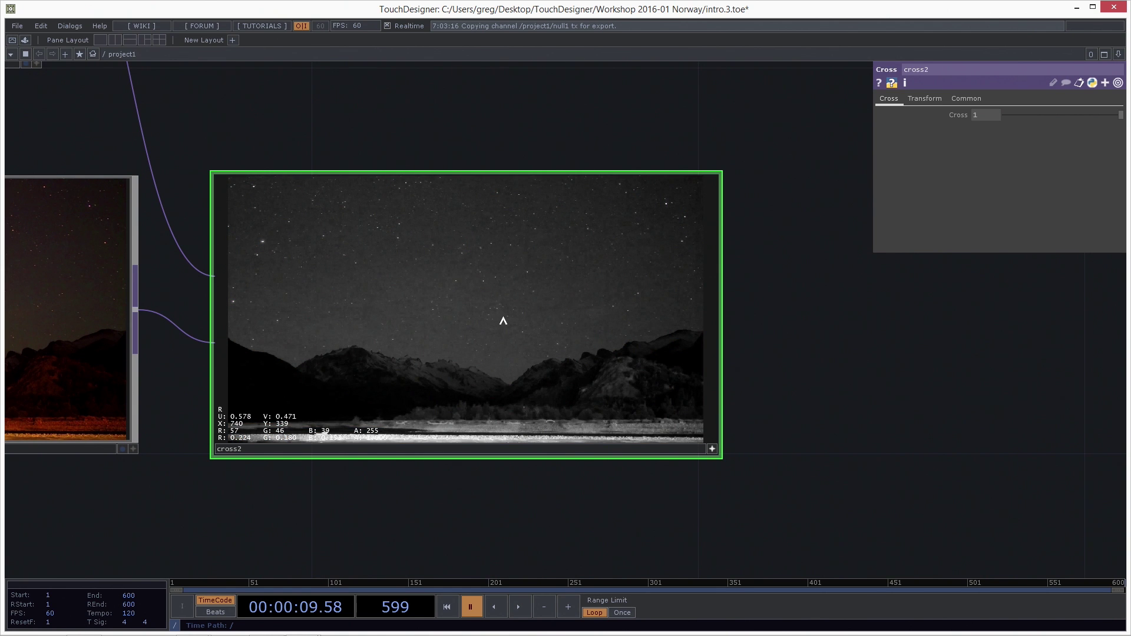
{"action": "right_click", "coordinate": [503, 319]}
{"action": "left_click", "coordinate": [522, 364]}
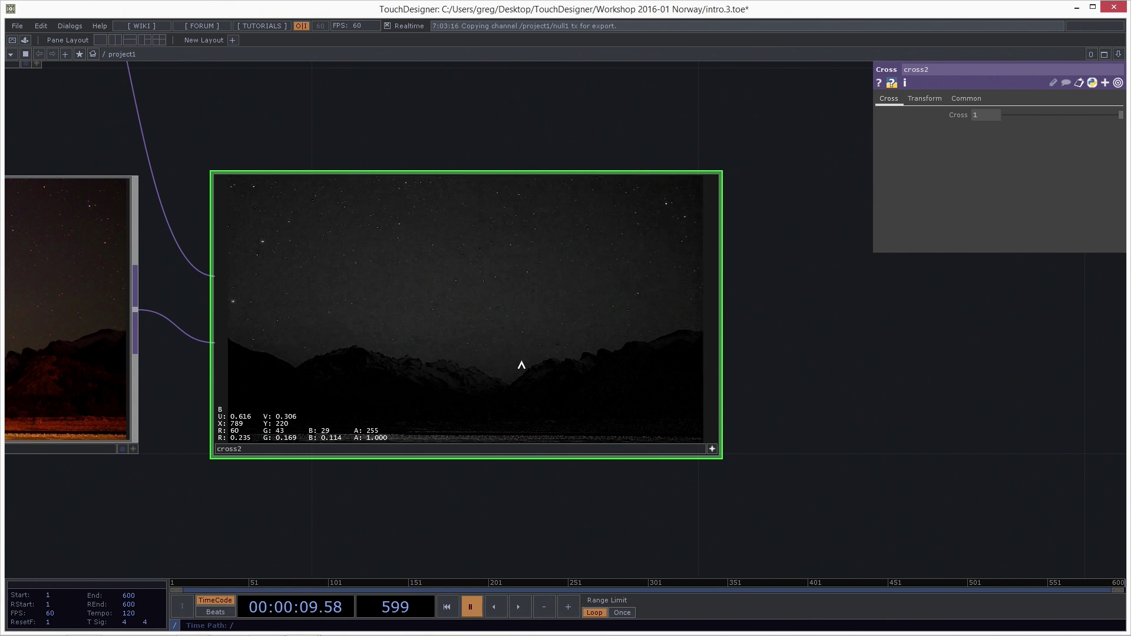
{"action": "right_click", "coordinate": [477, 343]}
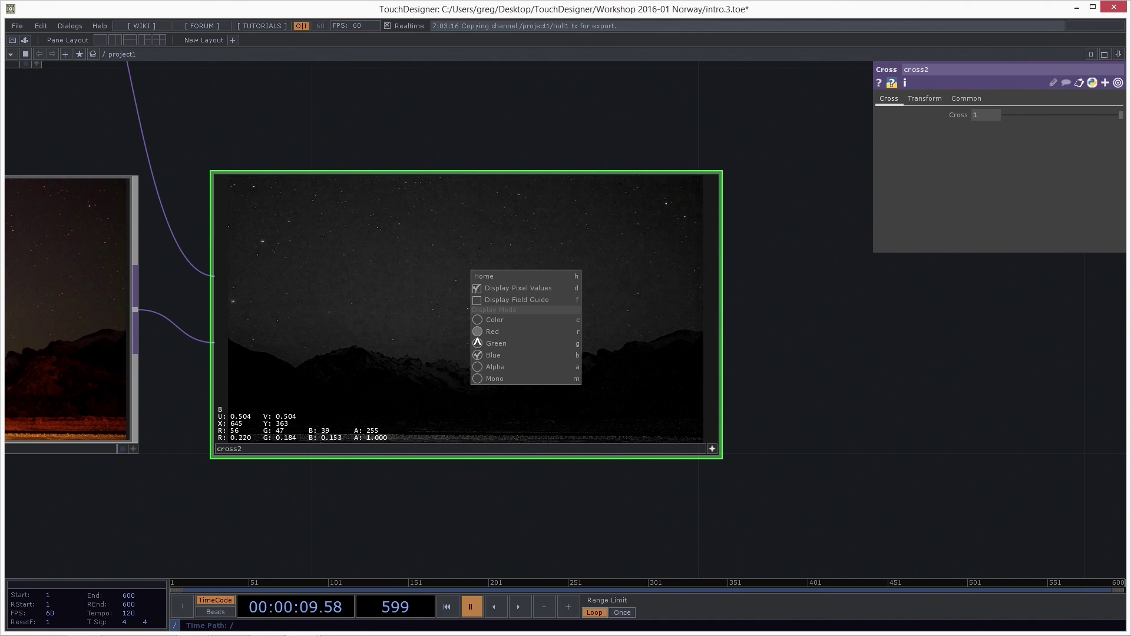
{"action": "left_click", "coordinate": [496, 367]}
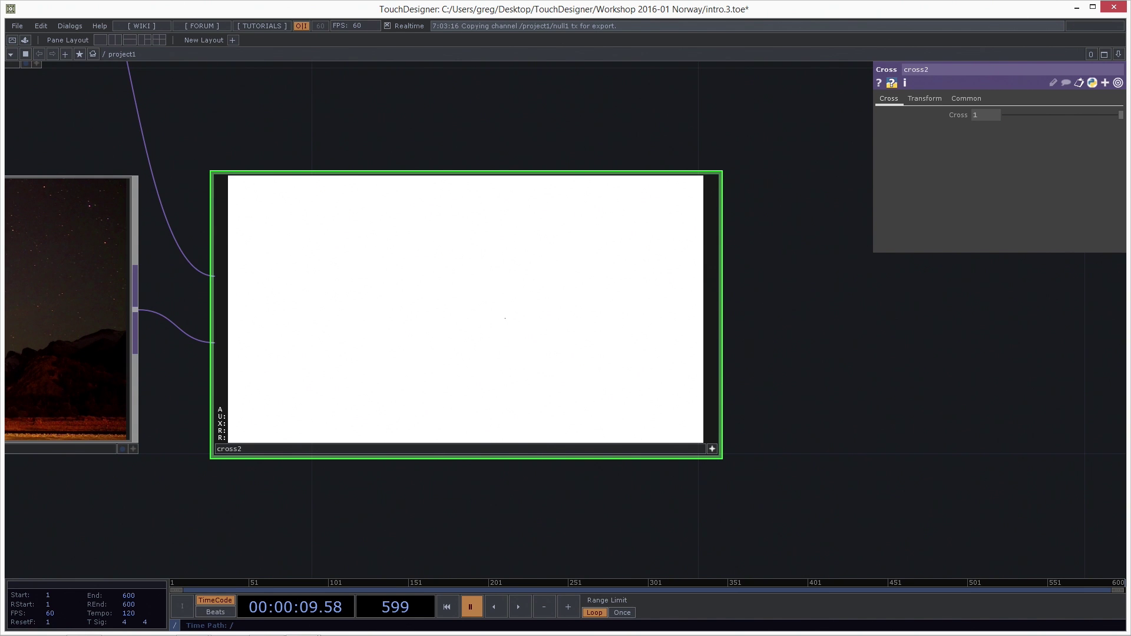
{"action": "right_click", "coordinate": [518, 314]}
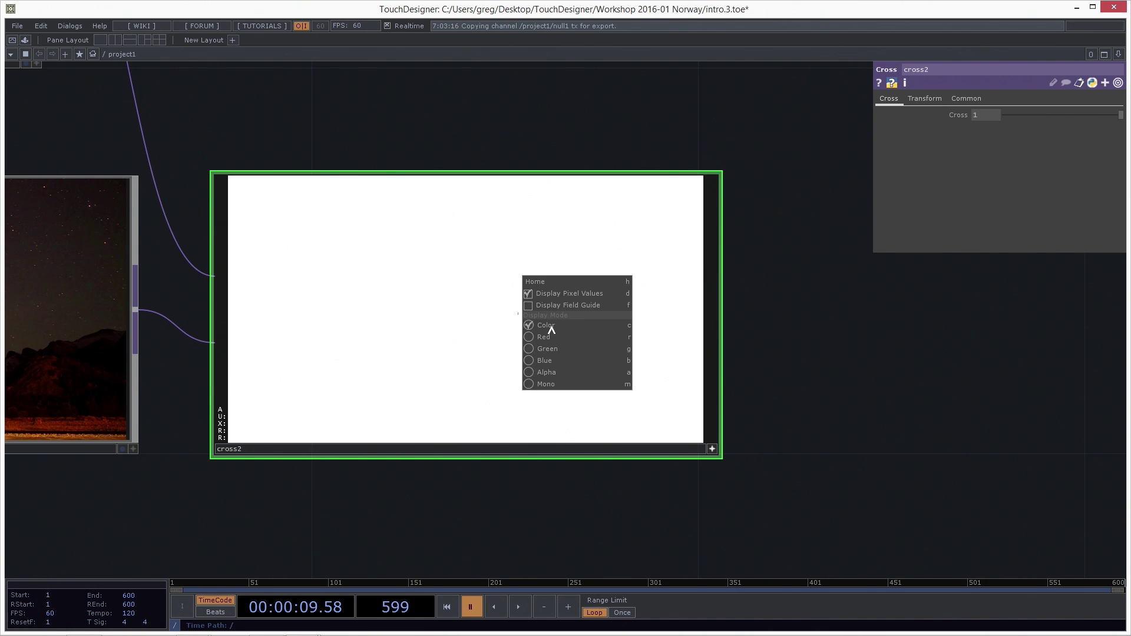
{"action": "left_click", "coordinate": [546, 326]}
{"action": "right_click", "coordinate": [560, 344]}
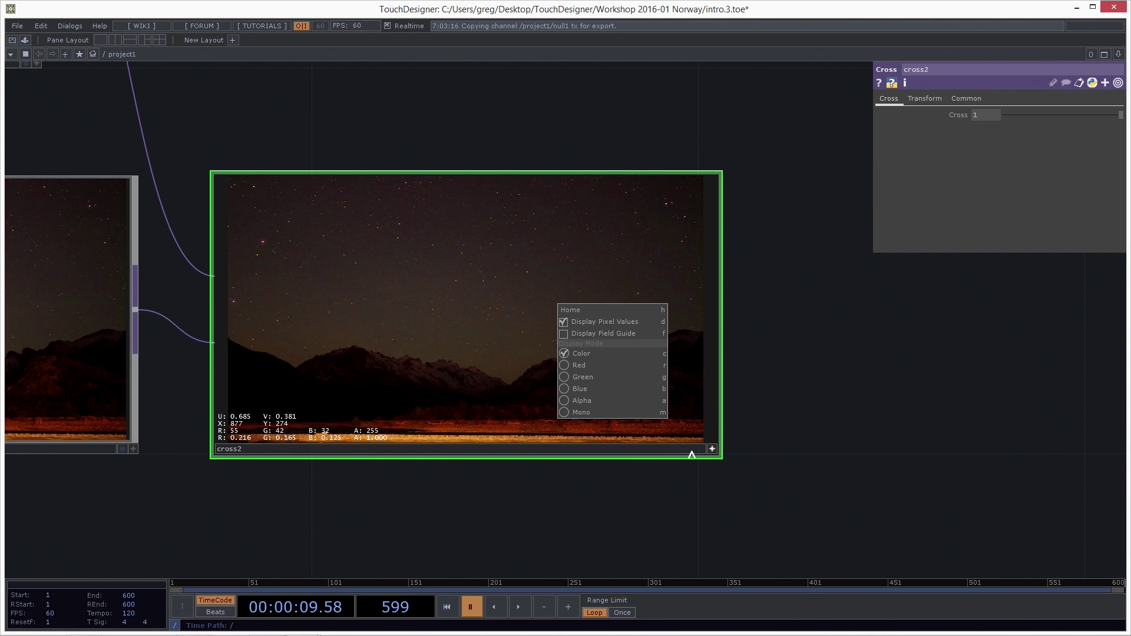
{"action": "left_click", "coordinate": [766, 428]}
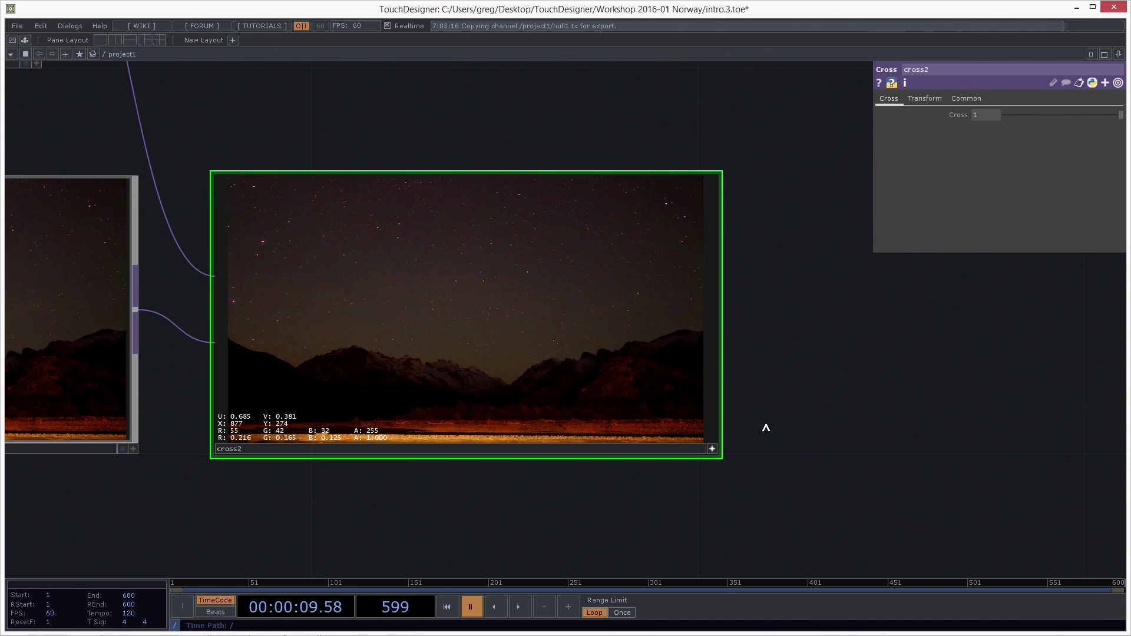
Pan the image inside cross2's active viewer, and deactivate the viewer.
{"action": "left_click", "coordinate": [712, 449]}
{"action": "left_click_drag", "start_coordinate": [550, 305], "coordinate": [465, 285]}
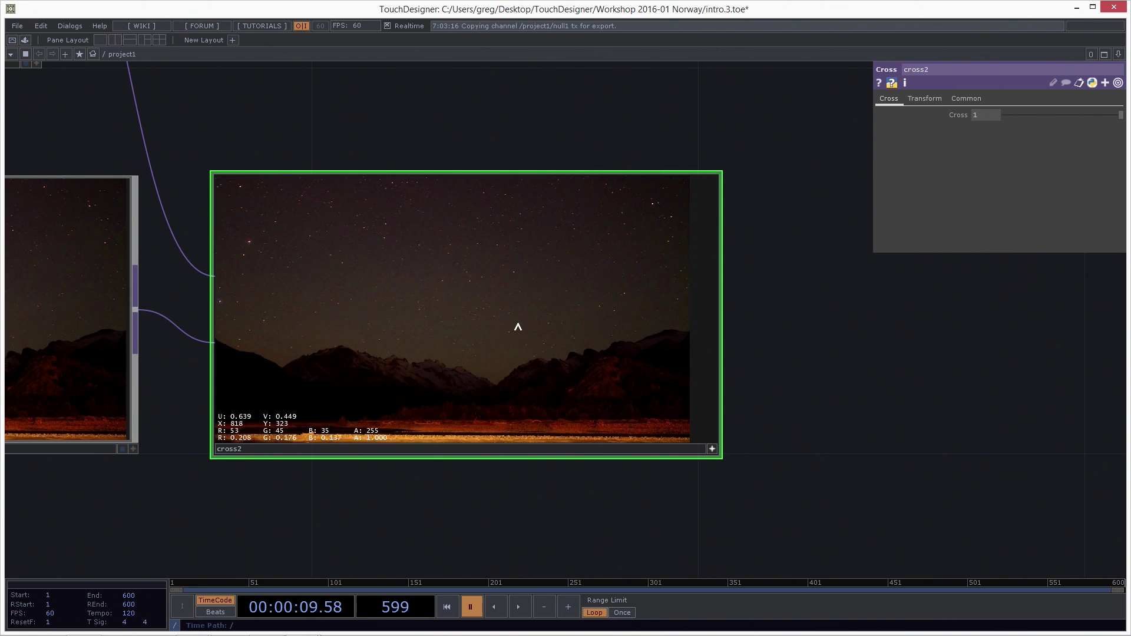
{"action": "left_click_drag", "start_coordinate": [518, 327], "coordinate": [613, 422]}
{"action": "left_click", "coordinate": [712, 449]}
{"action": "mouse_move", "coordinate": [530, 300]}
{"action": "left_mouse_down"}
{"action": "mouse_move", "coordinate": [626, 300]}
{"action": "mouse_move", "coordinate": [542, 305]}
{"action": "left_mouse_up"}
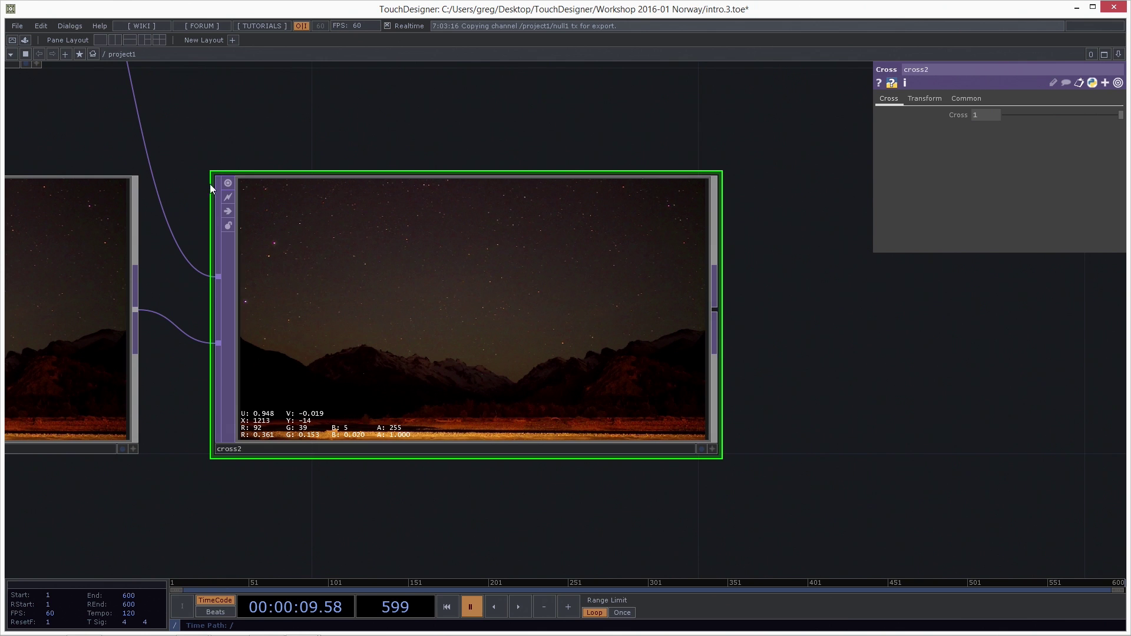
Deactivate the viewer of the null1 CHOP at the end of the mouse chain and select the node.
{"action": "left_click_drag", "start_coordinate": [950, 428], "coordinate": [677, 437]}
{"action": "scroll", "coordinate": [500, 447], "scroll_direction": "down", "scroll_amount": 5}
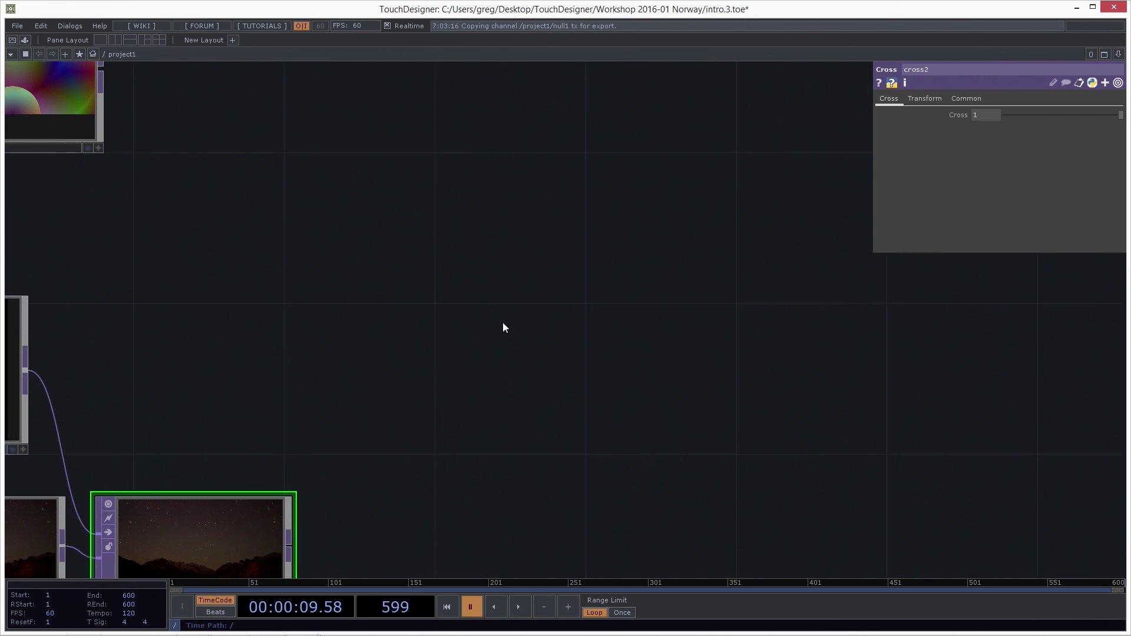
{"action": "scroll", "coordinate": [619, 447], "scroll_direction": "up", "scroll_amount": 3}
{"action": "scroll", "coordinate": [768, 358], "scroll_direction": "up", "scroll_amount": 2}
{"action": "left_click_drag", "start_coordinate": [768, 359], "coordinate": [488, 444]}
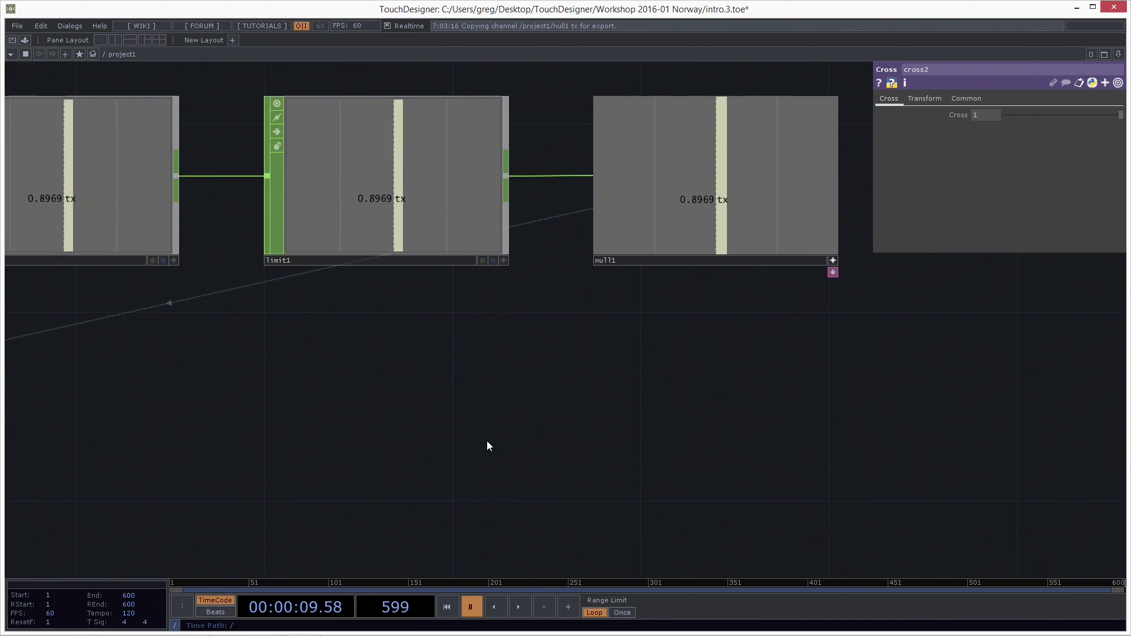
{"action": "scroll", "coordinate": [652, 323], "scroll_direction": "down", "scroll_amount": 2}
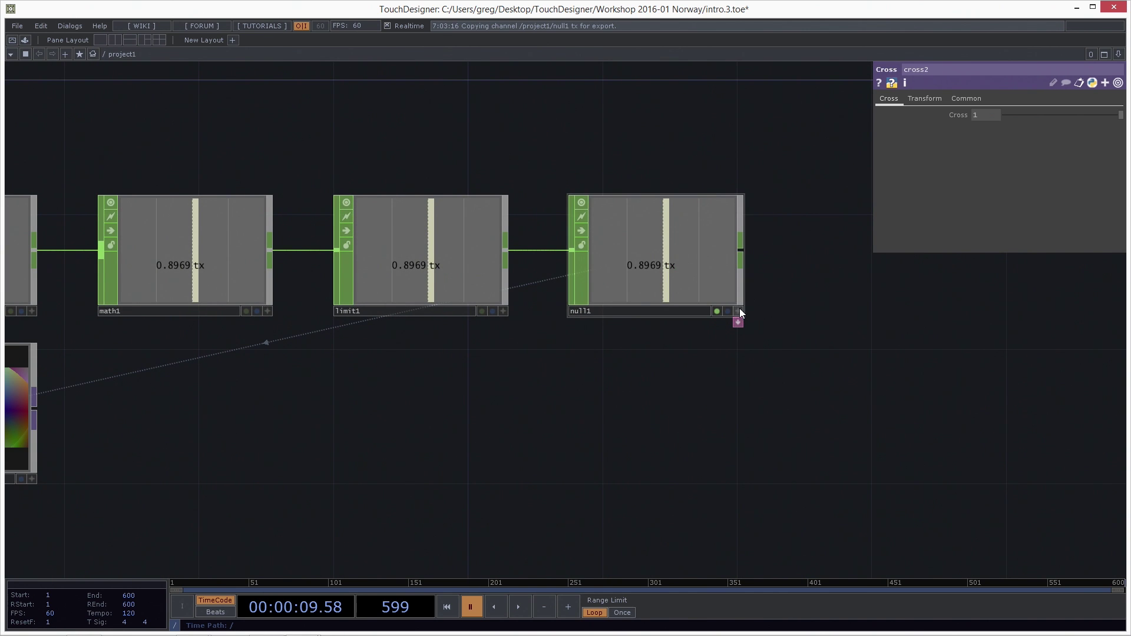
{"action": "left_click", "coordinate": [678, 254]}
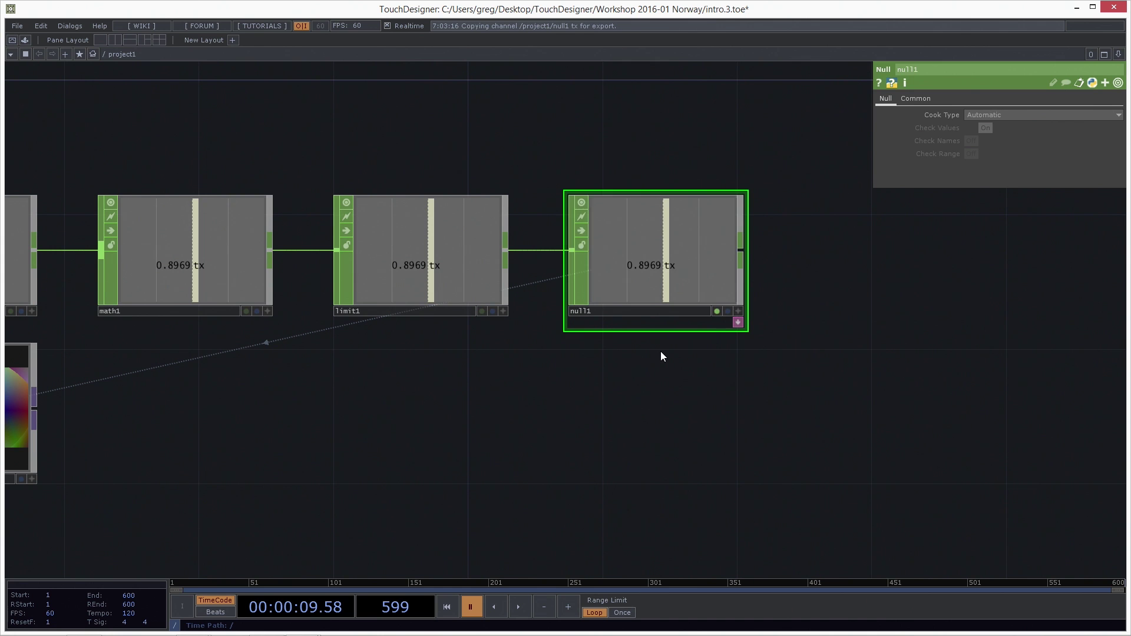
{"action": "scroll", "coordinate": [572, 498], "scroll_direction": "down", "scroll_amount": 5}
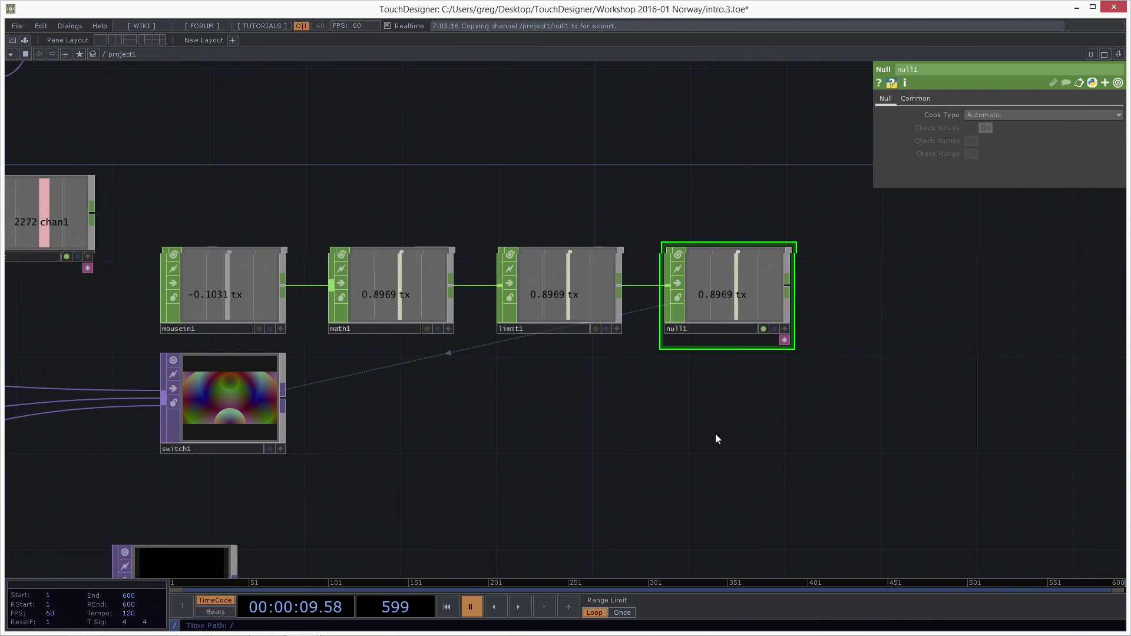
{"action": "left_click_drag", "start_coordinate": [740, 303], "coordinate": [761, 270]}
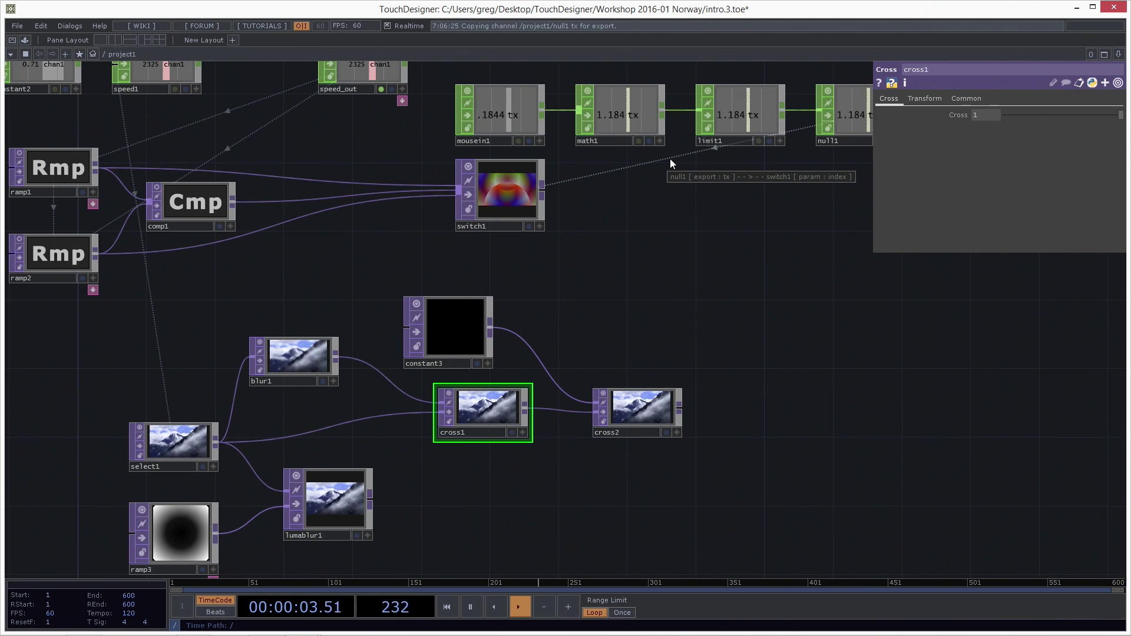
Remove the CHOP export from switch1's Index parameter.
{"action": "scroll", "coordinate": [671, 157], "scroll_direction": "up", "scroll_amount": 2}
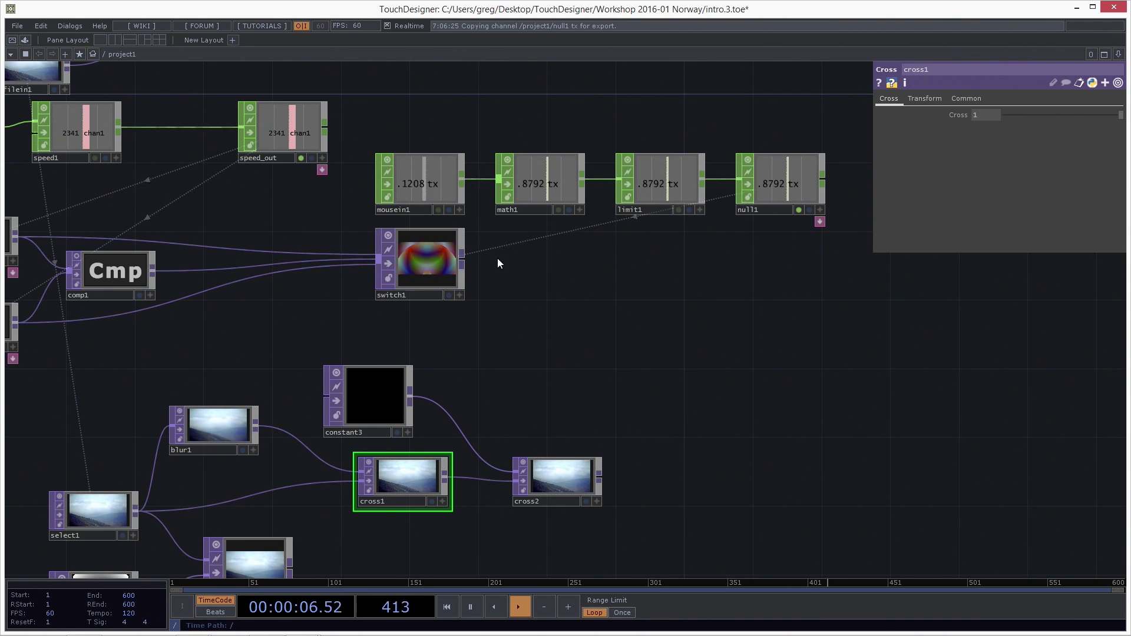
{"action": "left_click", "coordinate": [429, 250]}
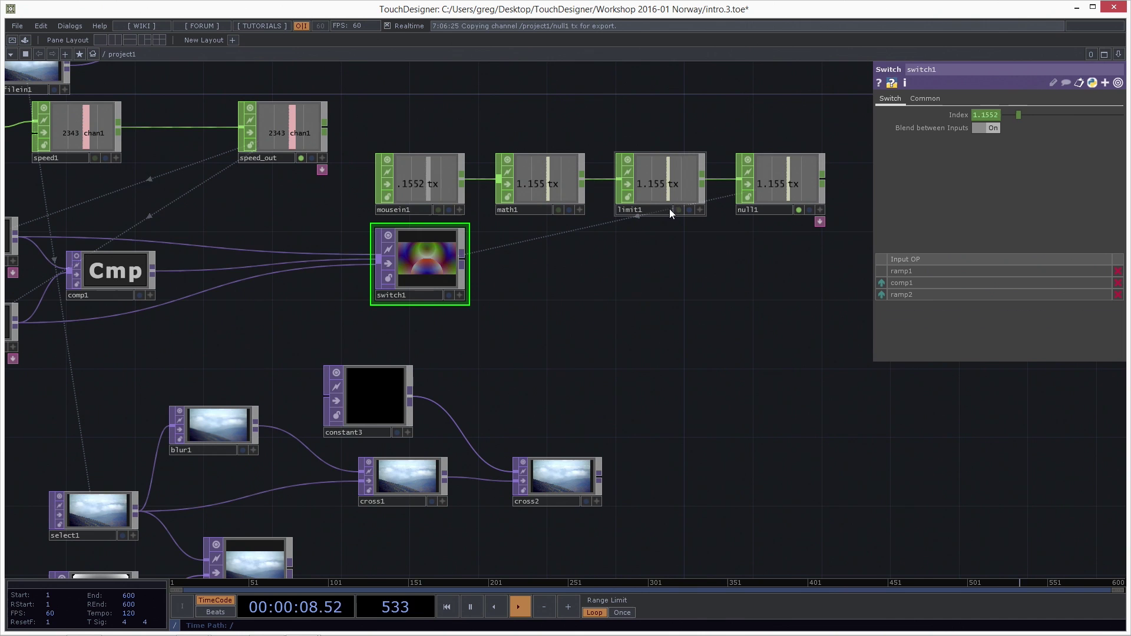
{"action": "right_click", "coordinate": [959, 114]}
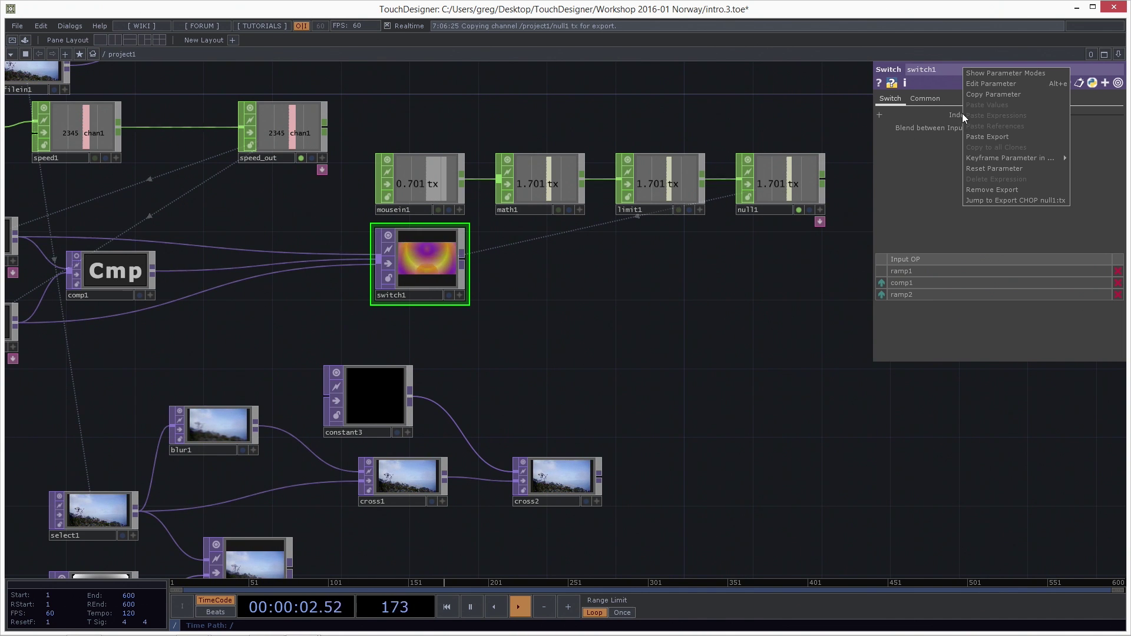
{"action": "left_click", "coordinate": [992, 189]}
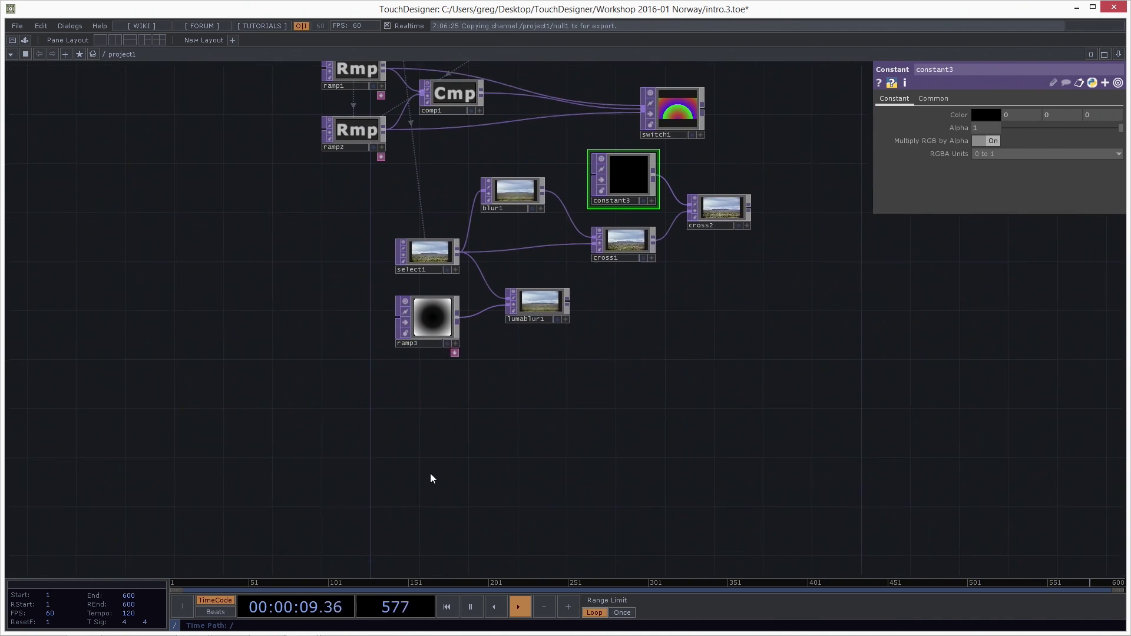
Add a Noise TOP in the empty network area below ramp3.
{"action": "key", "text": "Tab"}
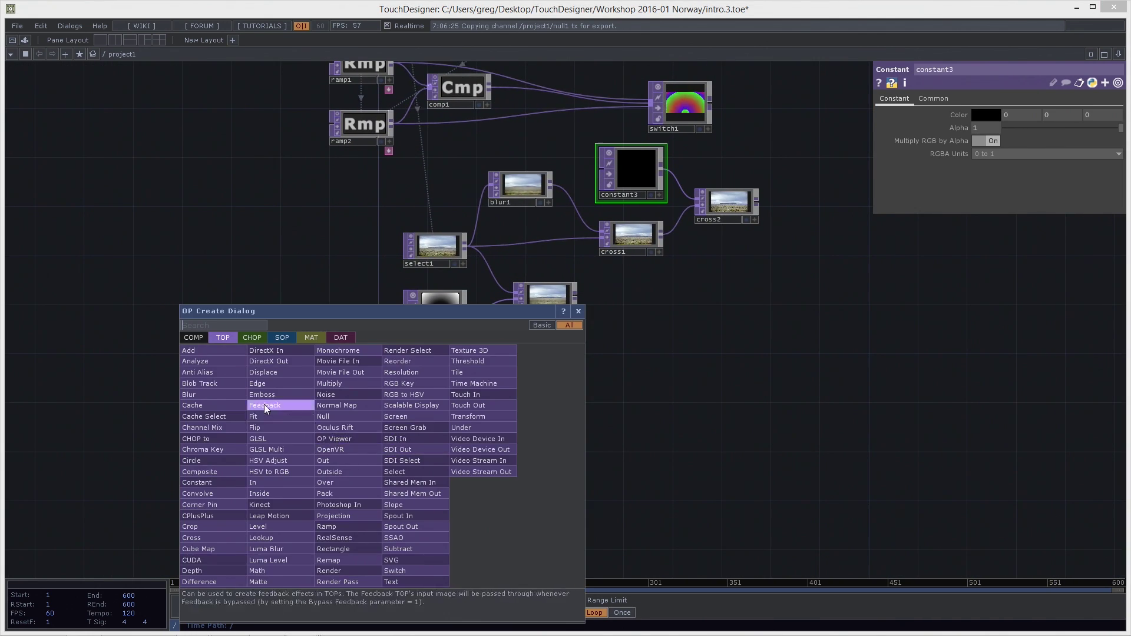
{"action": "left_click", "coordinate": [326, 417]}
{"action": "left_click", "coordinate": [413, 429]}
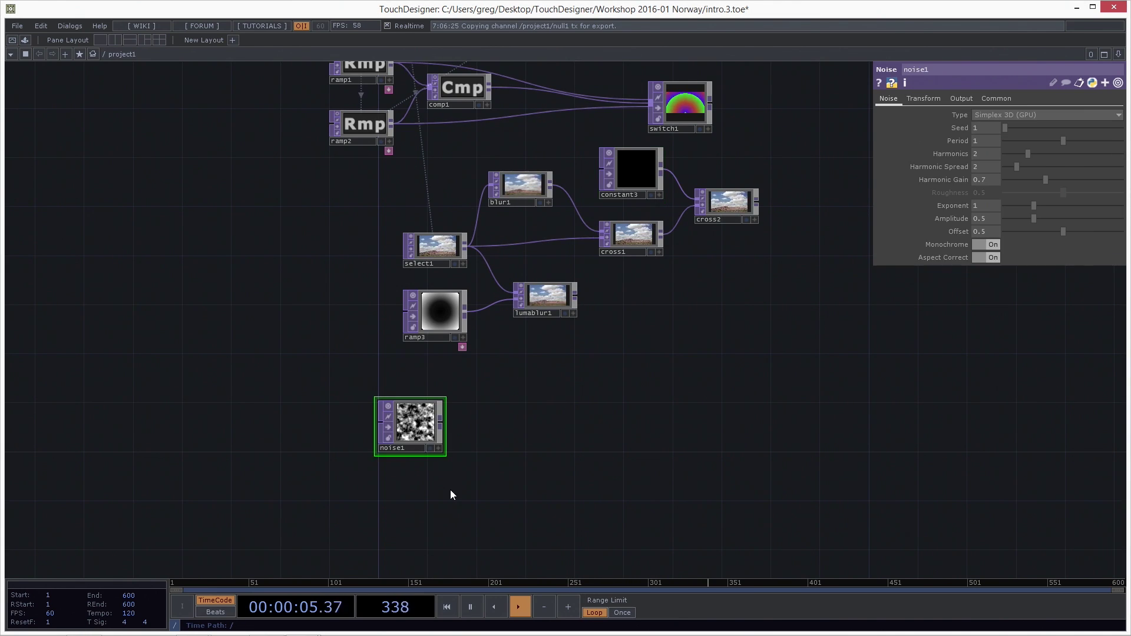
{"action": "scroll", "coordinate": [448, 490], "scroll_direction": "up", "scroll_amount": 4}
{"action": "left_click_drag", "start_coordinate": [421, 495], "coordinate": [493, 407]}
{"action": "scroll", "coordinate": [412, 446], "scroll_direction": "up", "scroll_amount": 2}
Try the Sparse type on noise1, and set its Type to Perlin 3D (GPU).
{"action": "left_click", "coordinate": [996, 115]}
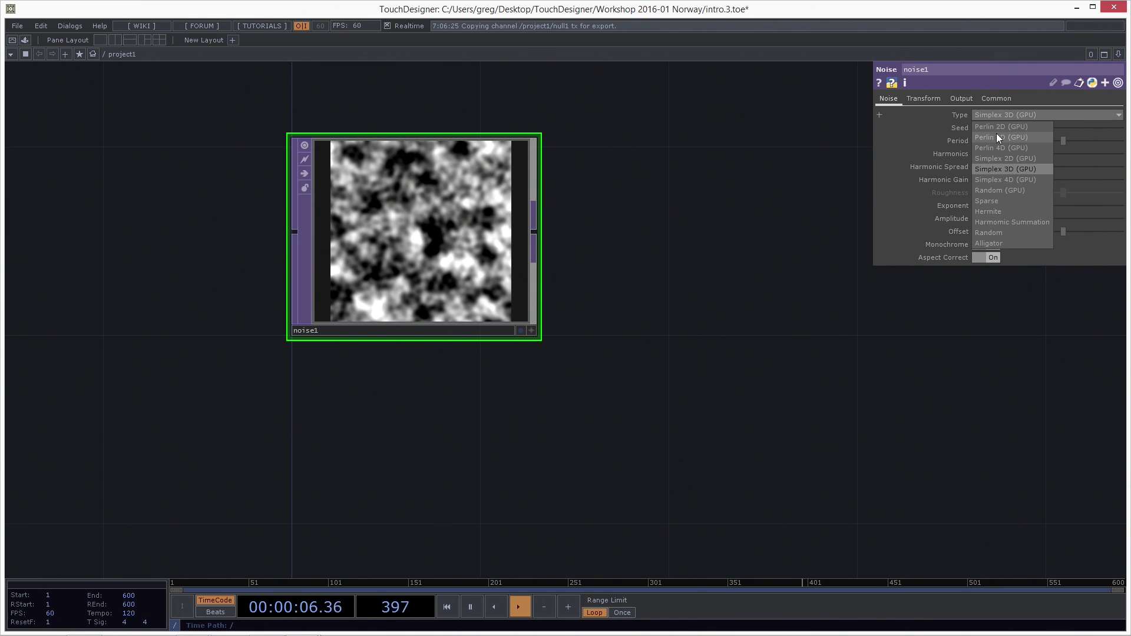
{"action": "left_click", "coordinate": [994, 203]}
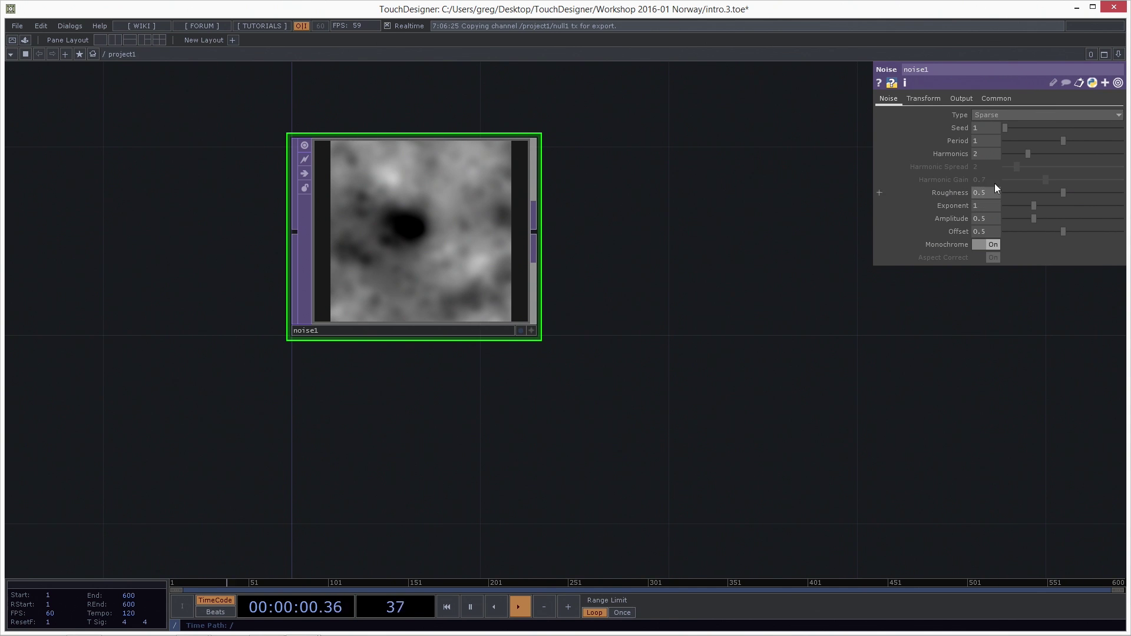
{"action": "left_click", "coordinate": [1013, 115]}
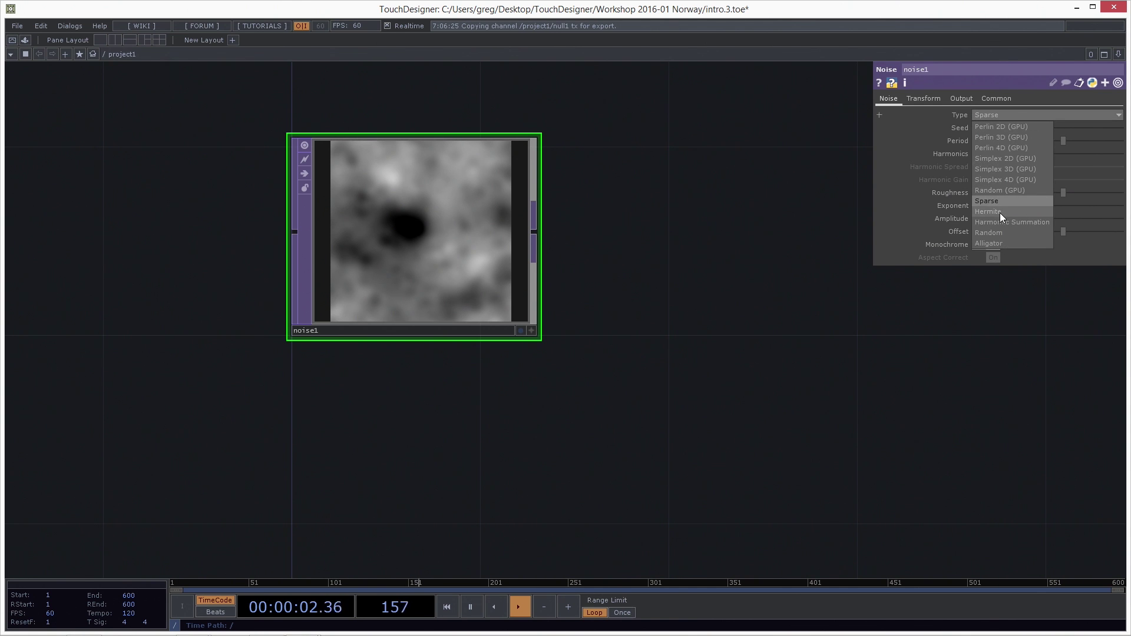
{"action": "left_click", "coordinate": [996, 199]}
{"action": "left_click", "coordinate": [984, 115]}
{"action": "left_click", "coordinate": [991, 143]}
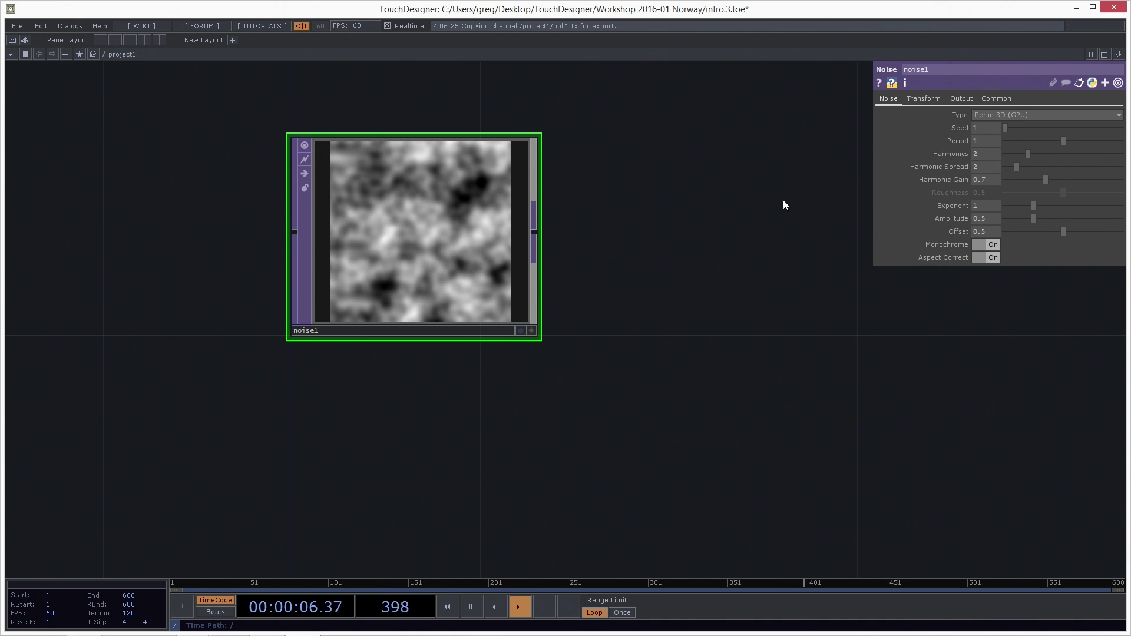
Set noise1's Period to 0.86, Amplitude to 0.77, Harmonic Gain to 0.4 and Harmonic Spread to 4.8.
{"action": "mouse_move", "coordinate": [1064, 141]}
{"action": "left_mouse_down"}
{"action": "mouse_move", "coordinate": [1037, 143]}
{"action": "mouse_move", "coordinate": [1066, 140]}
{"action": "mouse_move", "coordinate": [1055, 141]}
{"action": "left_mouse_up"}
{"action": "mouse_move", "coordinate": [1040, 219]}
{"action": "left_mouse_down"}
{"action": "mouse_move", "coordinate": [1073, 213]}
{"action": "mouse_move", "coordinate": [1044, 216]}
{"action": "left_mouse_up"}
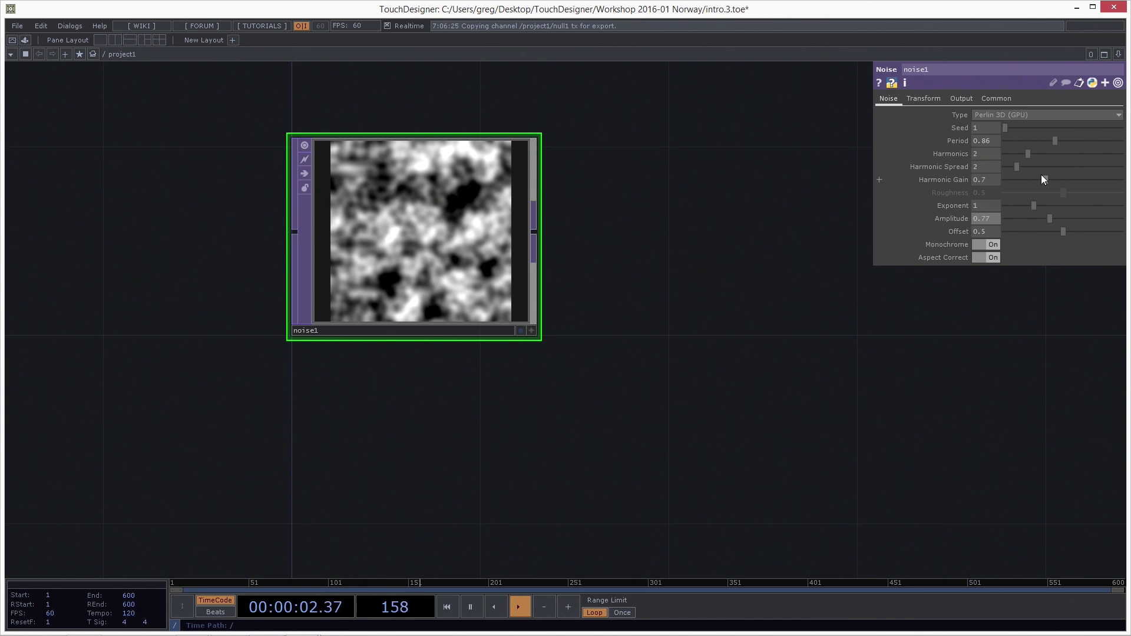
{"action": "mouse_move", "coordinate": [1048, 179]}
{"action": "left_mouse_down"}
{"action": "mouse_move", "coordinate": [1028, 177]}
{"action": "mouse_move", "coordinate": [1048, 166]}
{"action": "mouse_move", "coordinate": [1031, 171]}
{"action": "left_mouse_up"}
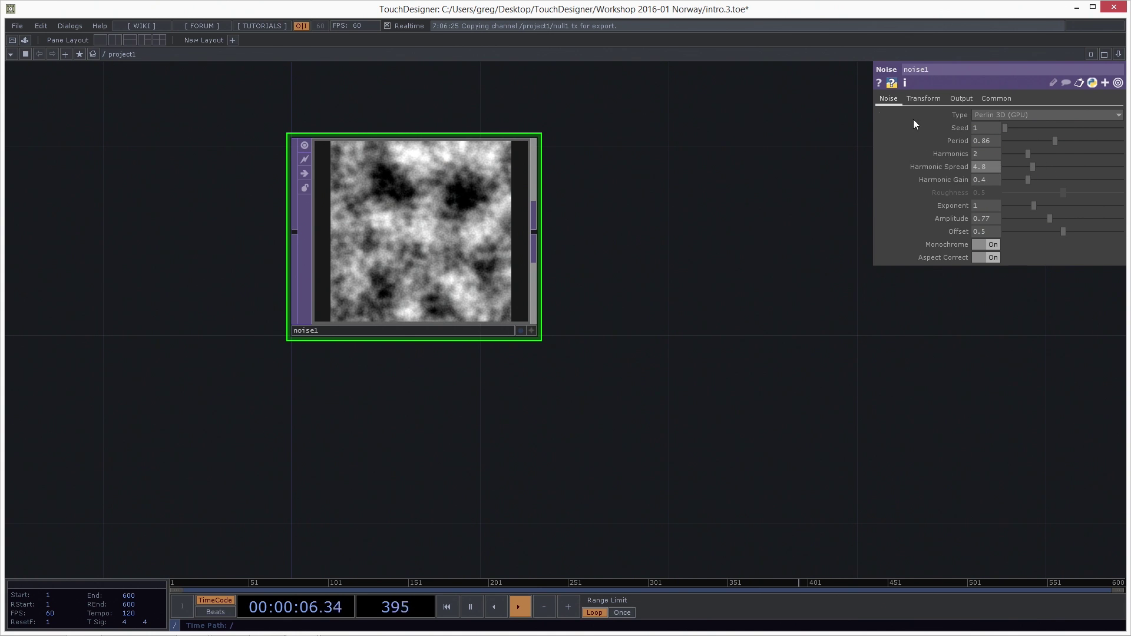
Try out noise1's Translate values and set Translate Z to -0.9.
{"action": "left_click", "coordinate": [920, 99]}
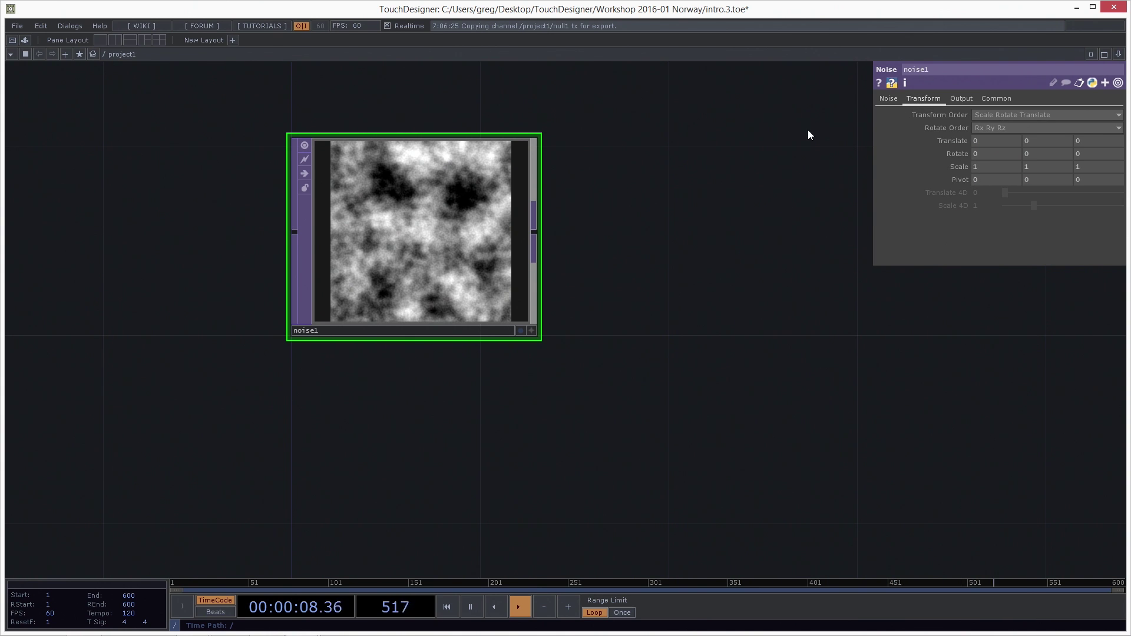
{"action": "middle_click_drag", "start_coordinate": [991, 140], "coordinate": [990, 124]}
{"action": "middle_click_drag", "start_coordinate": [1084, 141], "coordinate": [1052, 120]}
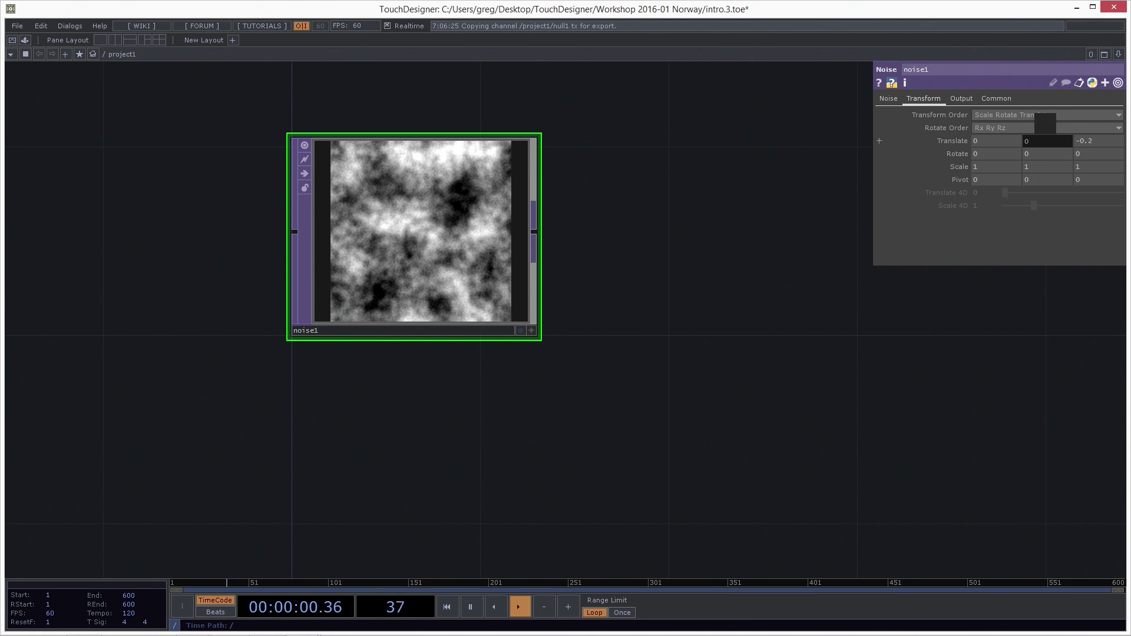
{"action": "left_click", "coordinate": [1094, 142]}
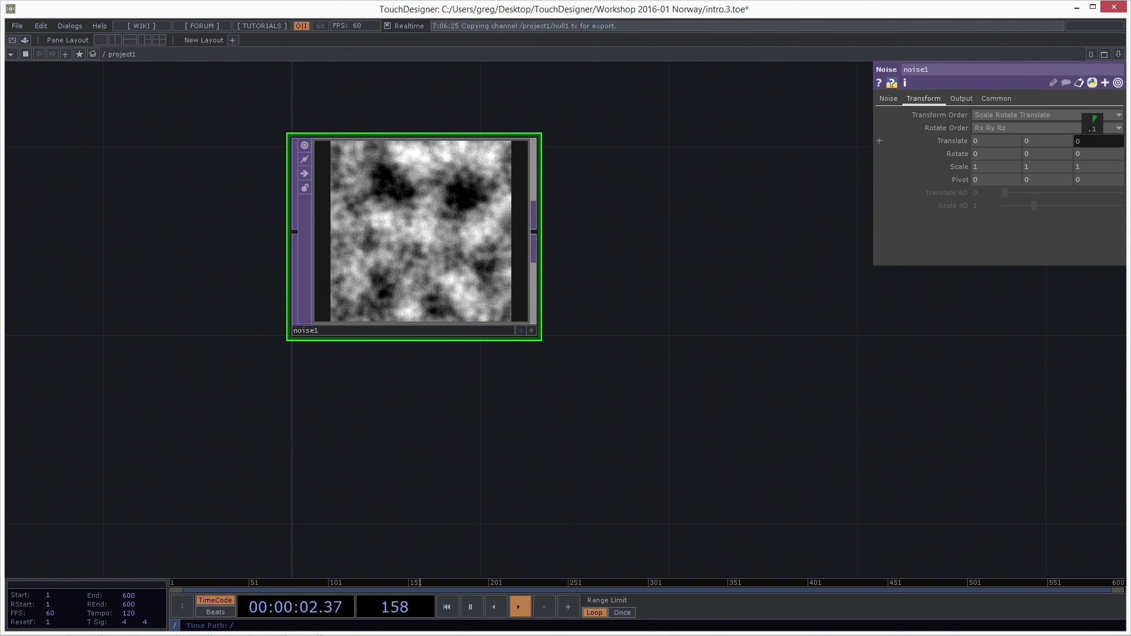
{"action": "middle_click_drag", "start_coordinate": [1093, 124], "coordinate": [1089, 122]}
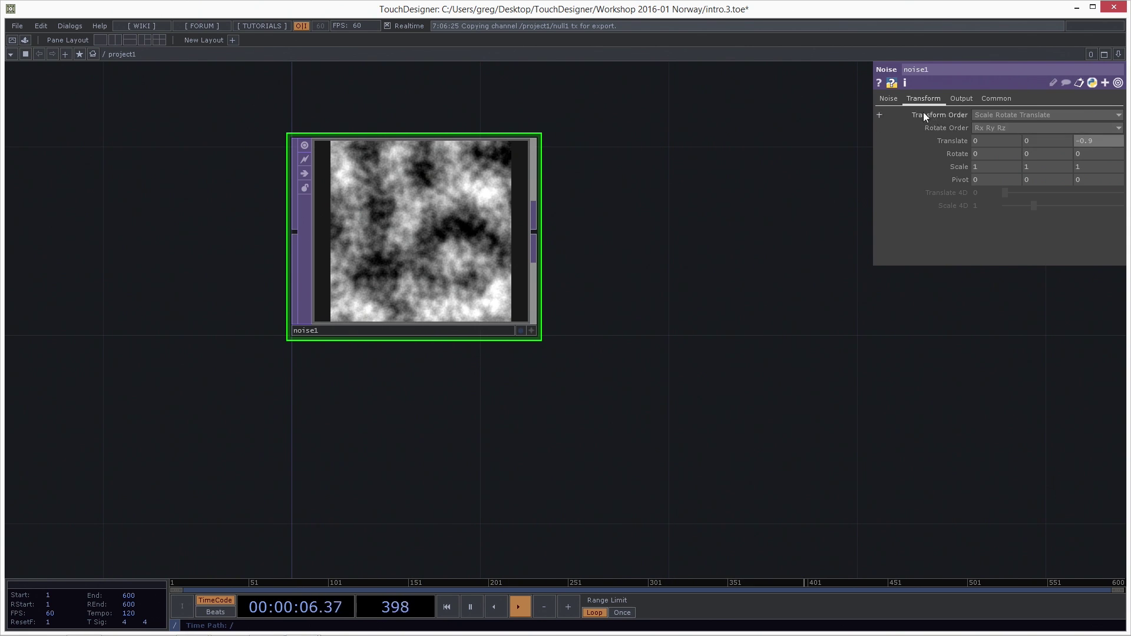
Review noise1's available noise types, and set its Translate Z to 0.1.
{"action": "left_click", "coordinate": [889, 99]}
{"action": "left_click", "coordinate": [1004, 115]}
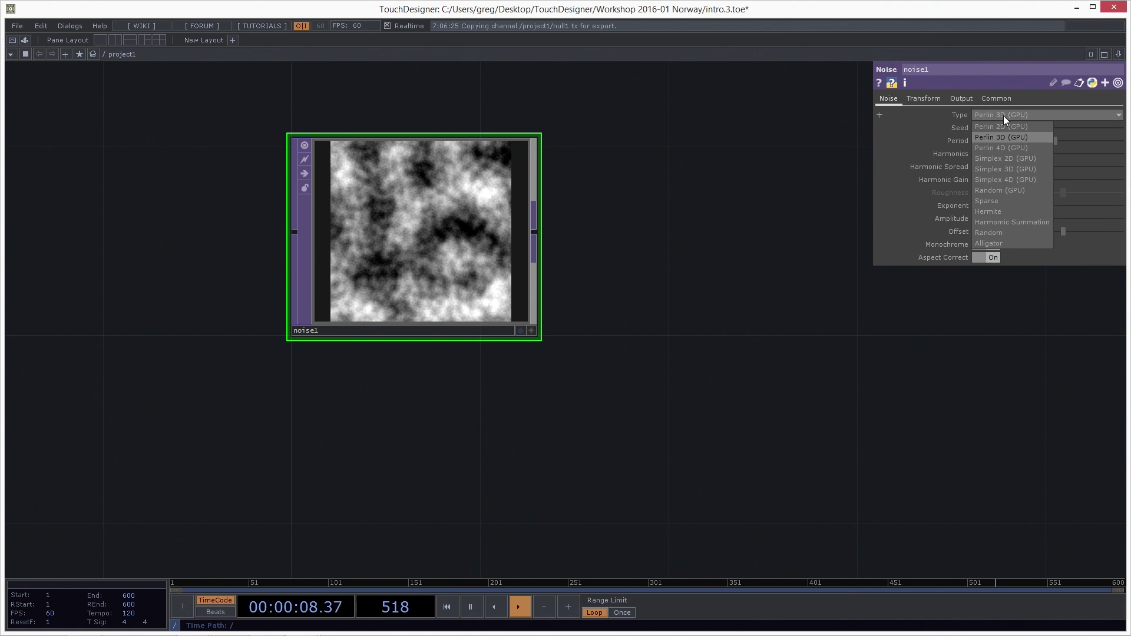
{"action": "left_click", "coordinate": [1003, 115]}
{"action": "left_click", "coordinate": [925, 97]}
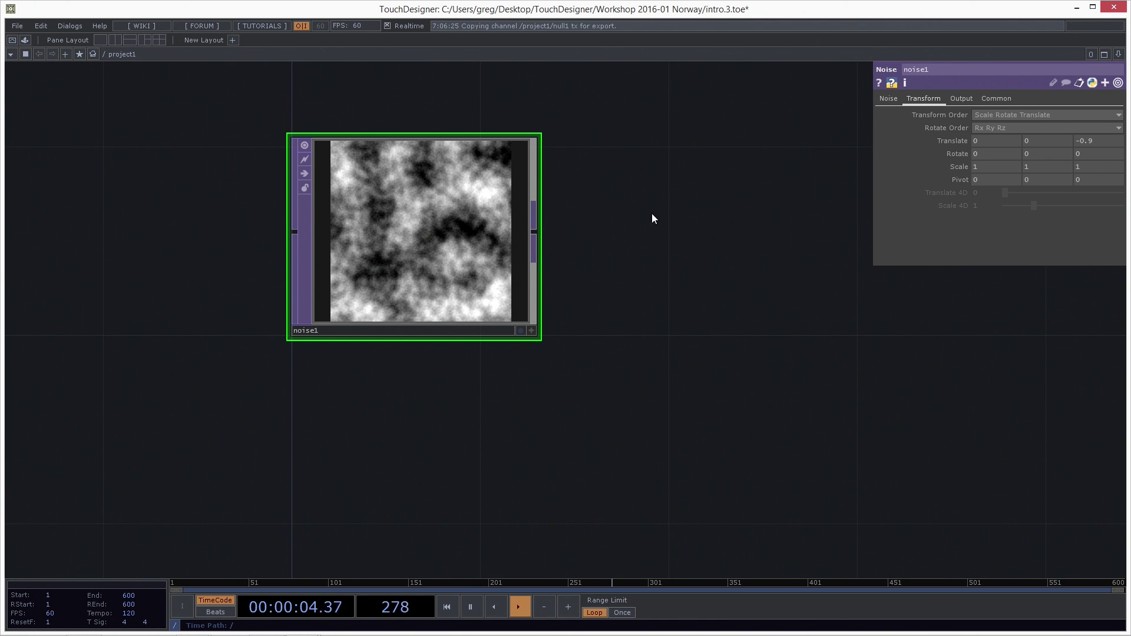
{"action": "mouse_move", "coordinate": [1091, 140]}
{"action": "middle_mouse_down"}
{"action": "mouse_move", "coordinate": [1057, 140]}
{"action": "mouse_move", "coordinate": [1081, 145]}
{"action": "middle_mouse_up"}
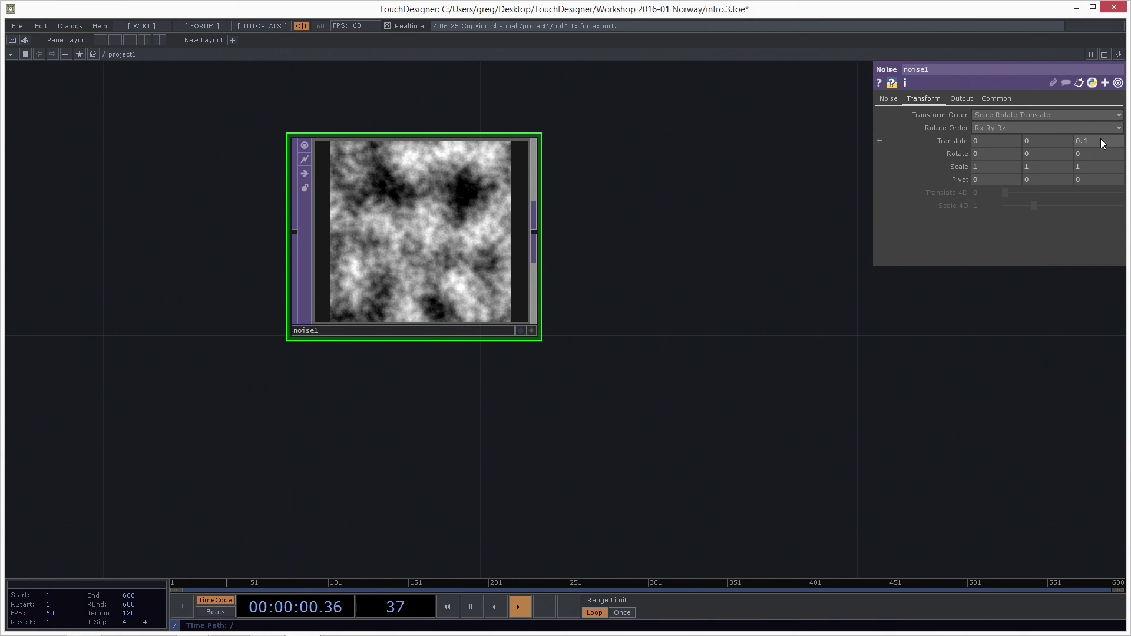
Animate noise1's Translate Z with the expression absTime.seconds/5.
{"action": "left_click", "coordinate": [953, 141]}
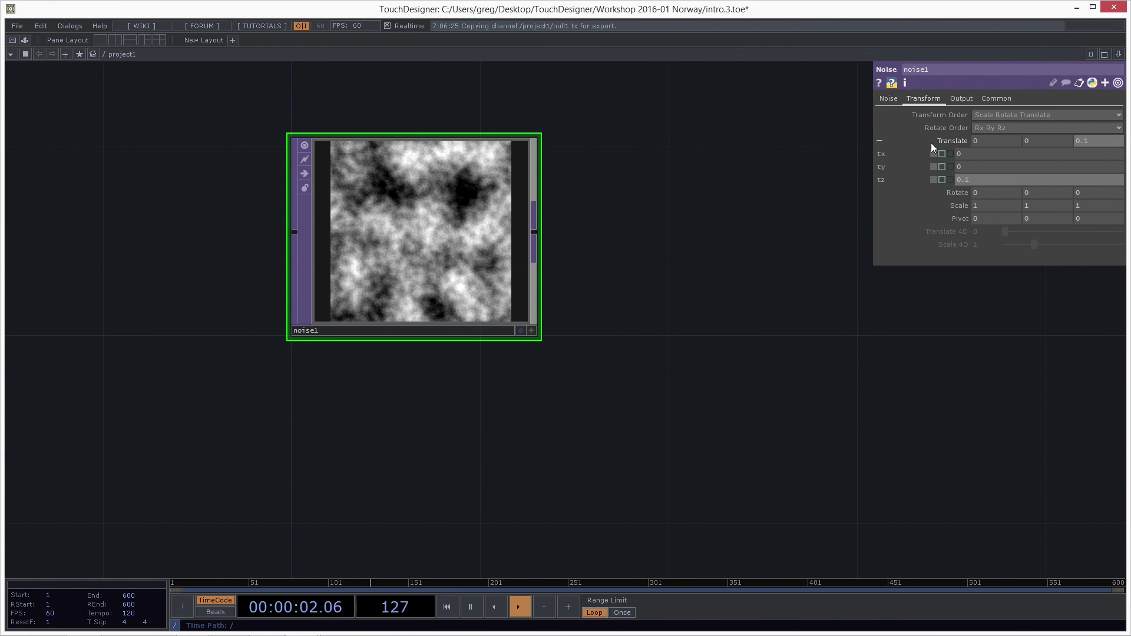
{"action": "left_click", "coordinate": [981, 180]}
{"action": "type", "text": "absTime.seconds"}
{"action": "key", "text": "Return"}
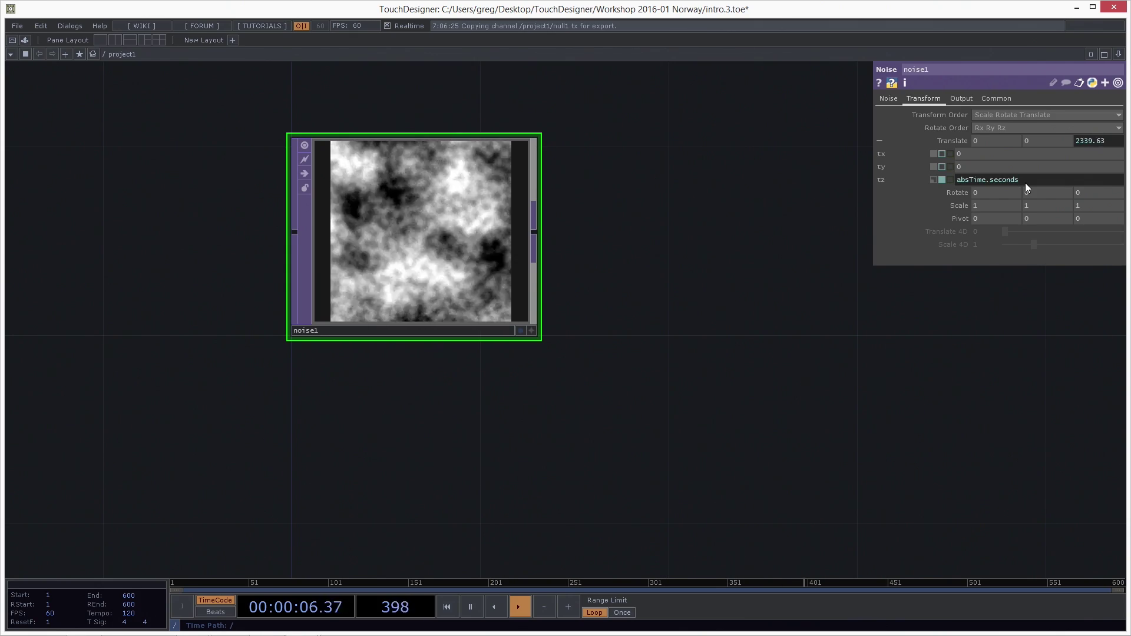
{"action": "type", "text": "5"}
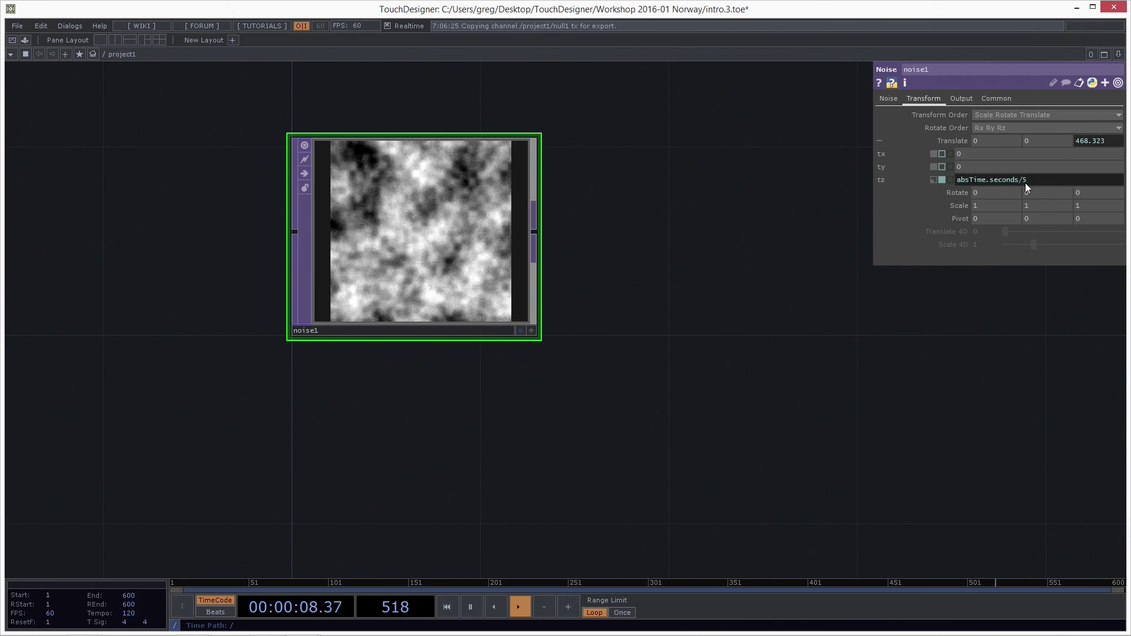
Set noise1's Period to 1.8 and its Harmonic Spread to 2.
{"action": "left_click", "coordinate": [889, 98]}
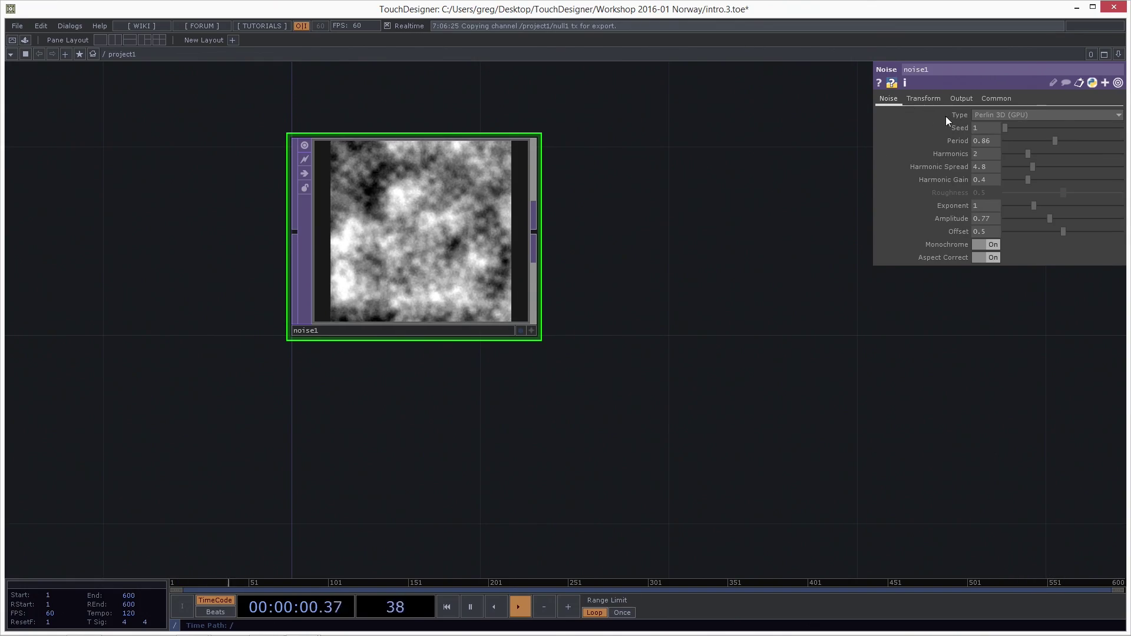
{"action": "left_click_drag", "start_coordinate": [1106, 137], "coordinate": [1110, 141]}
{"action": "left_click_drag", "start_coordinate": [1031, 166], "coordinate": [1024, 168]}
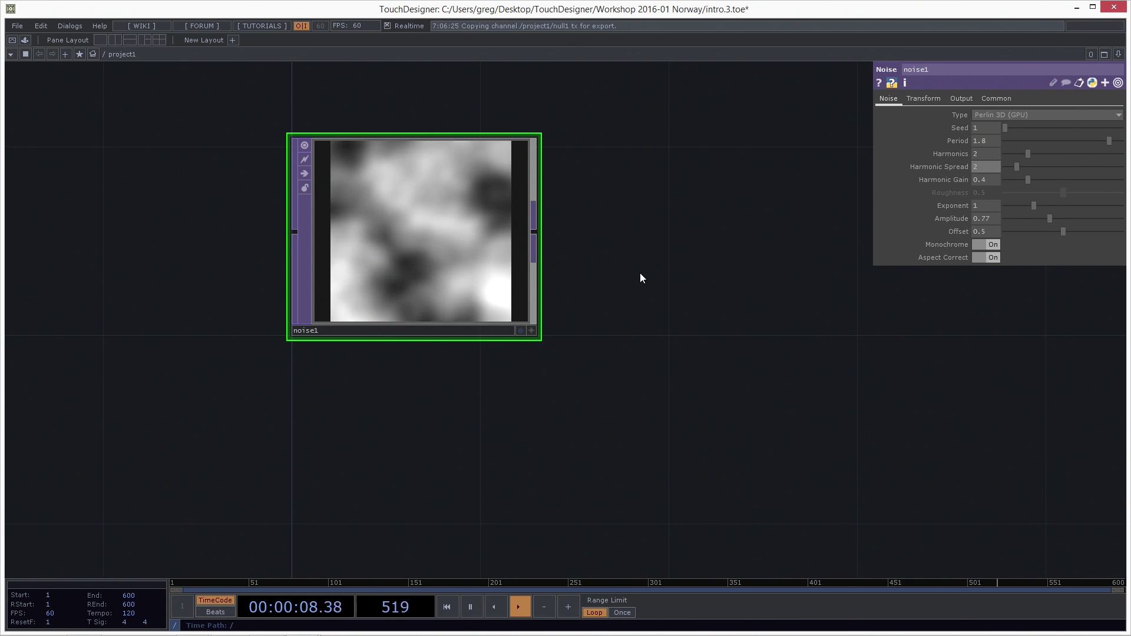
Expand noise1's Translate parameter and examine the expression driving Translate Z.
{"action": "left_click", "coordinate": [922, 99]}
{"action": "left_click", "coordinate": [952, 140]}
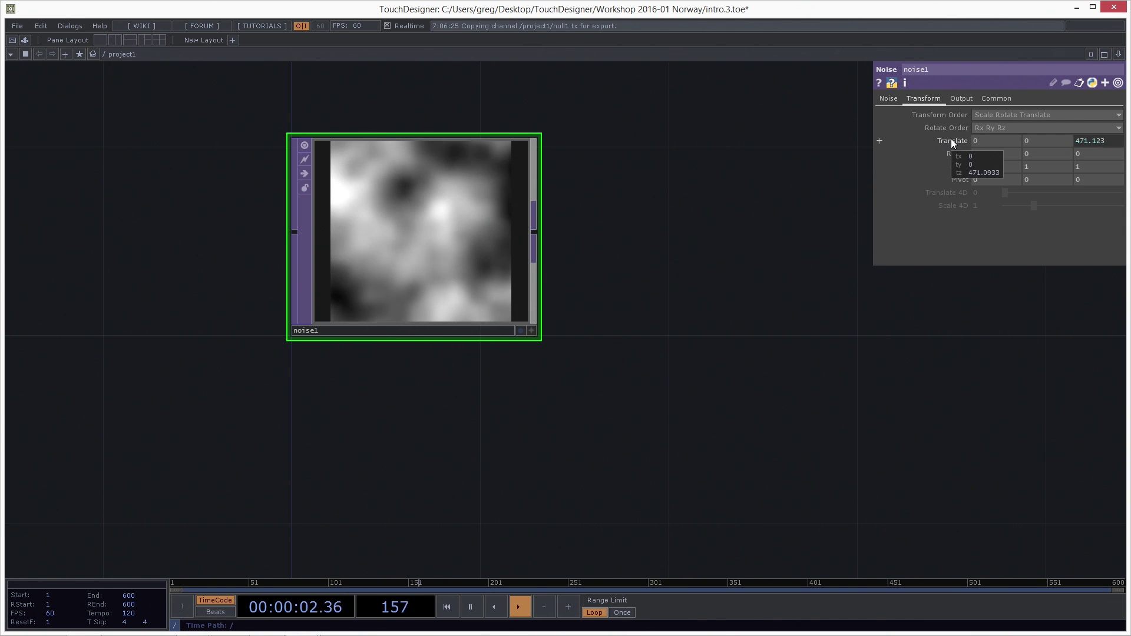
{"action": "left_click", "coordinate": [943, 142]}
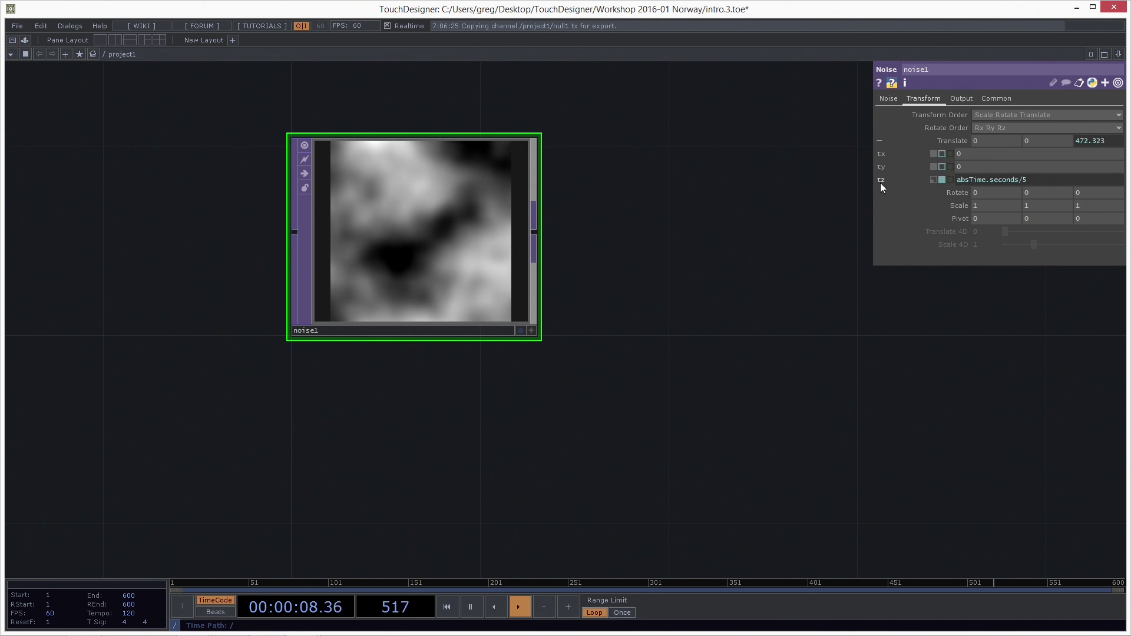
{"action": "left_click", "coordinate": [980, 180]}
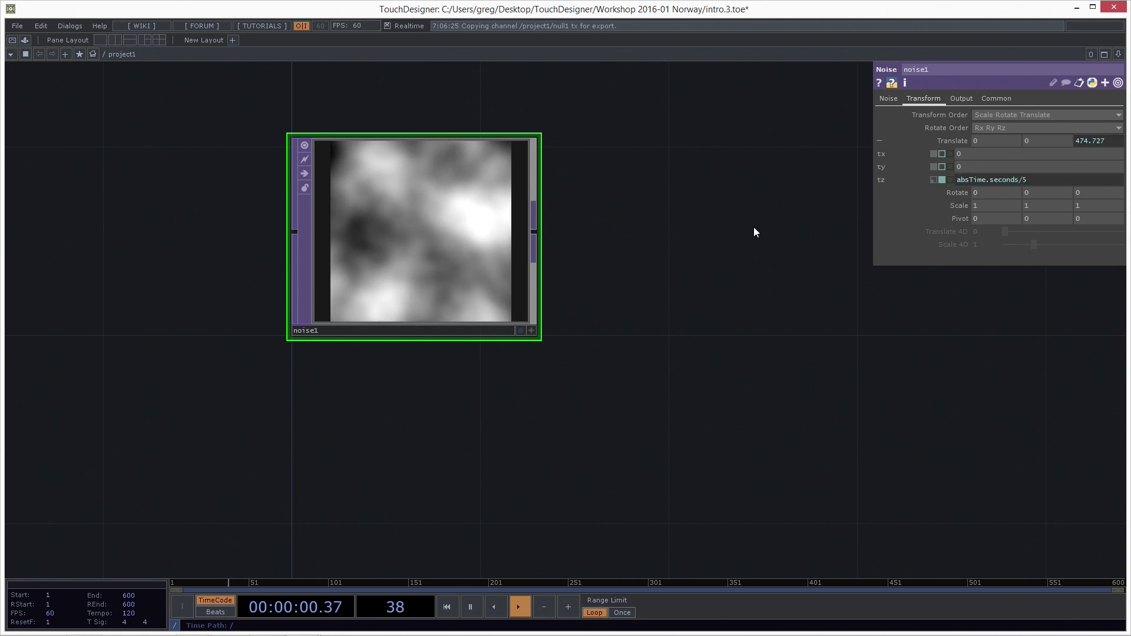
Open the null1 CHOP's viewer in a floating window and place it beside the noise1 node.
{"action": "left_click_drag", "start_coordinate": [686, 257], "coordinate": [712, 323]}
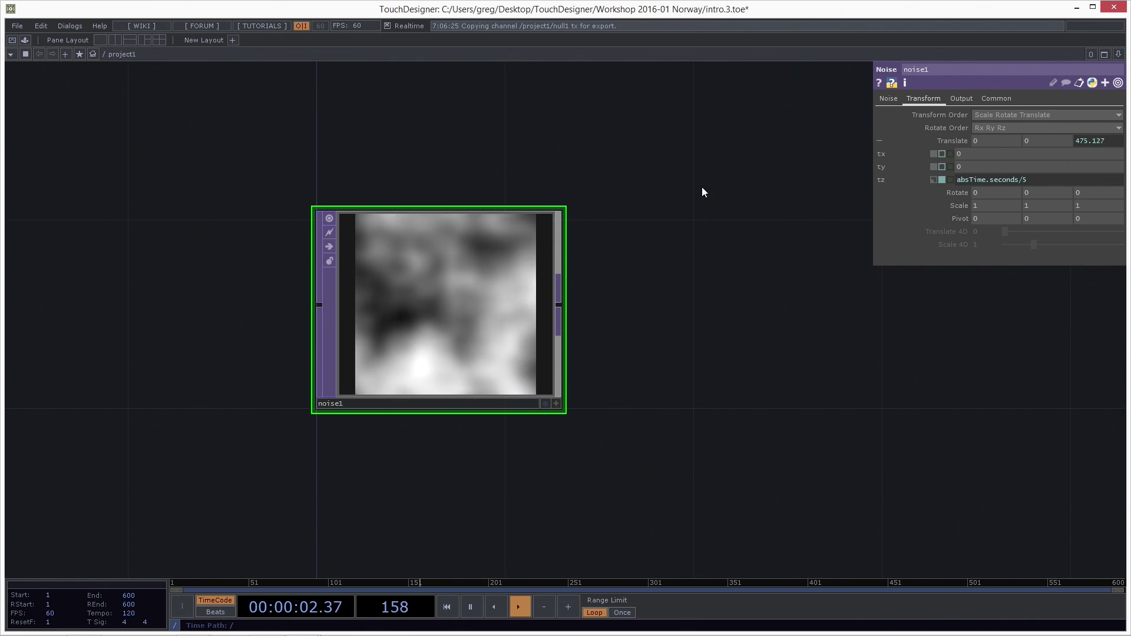
{"action": "left_click_drag", "start_coordinate": [680, 175], "coordinate": [691, 205]}
{"action": "scroll", "coordinate": [691, 205], "scroll_direction": "down", "scroll_amount": 2}
{"action": "scroll", "coordinate": [674, 416], "scroll_direction": "down", "scroll_amount": 2}
{"action": "left_click_drag", "start_coordinate": [674, 417], "coordinate": [614, 468]}
{"action": "scroll", "coordinate": [614, 468], "scroll_direction": "down", "scroll_amount": 3}
{"action": "scroll", "coordinate": [715, 392], "scroll_direction": "down", "scroll_amount": 1}
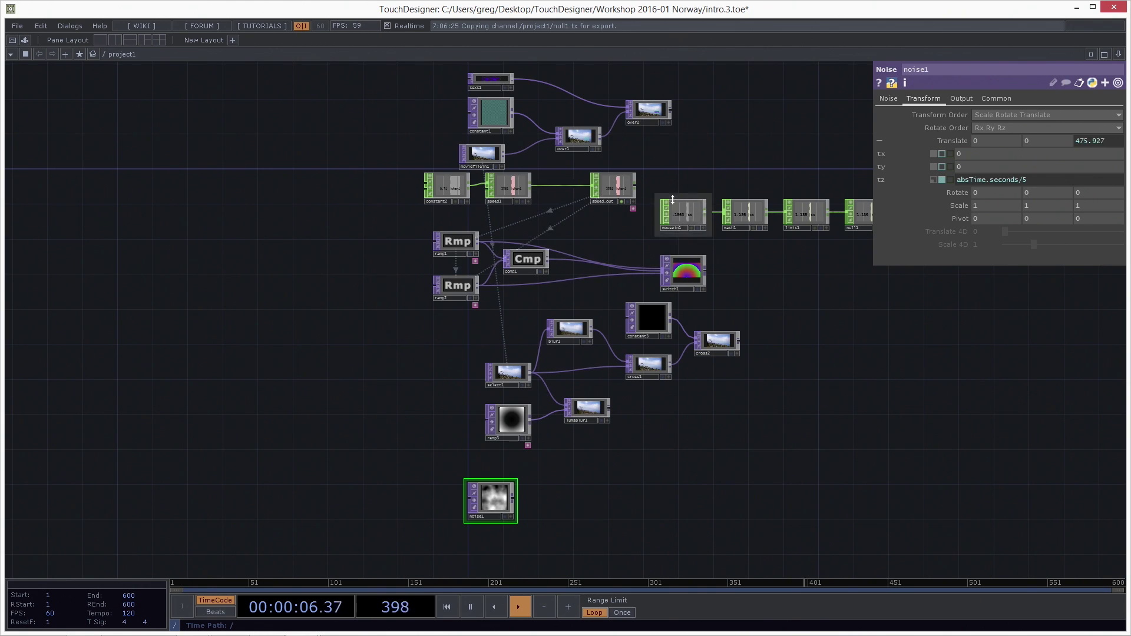
{"action": "scroll", "coordinate": [782, 275], "scroll_direction": "up", "scroll_amount": 3}
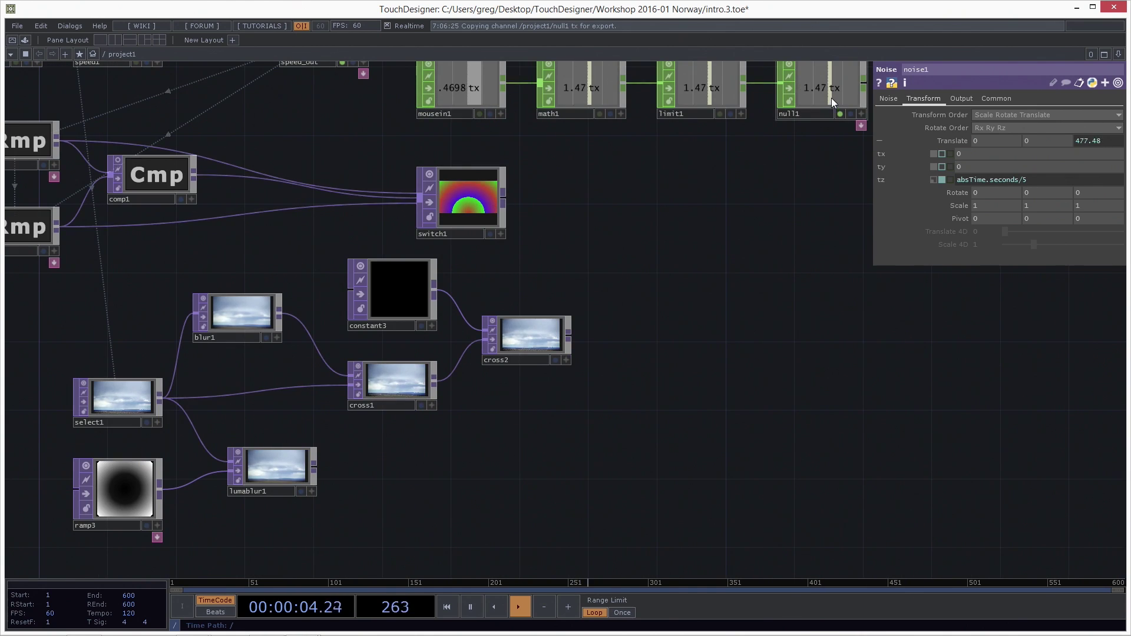
{"action": "right_click", "coordinate": [830, 93]}
{"action": "left_click", "coordinate": [839, 72]}
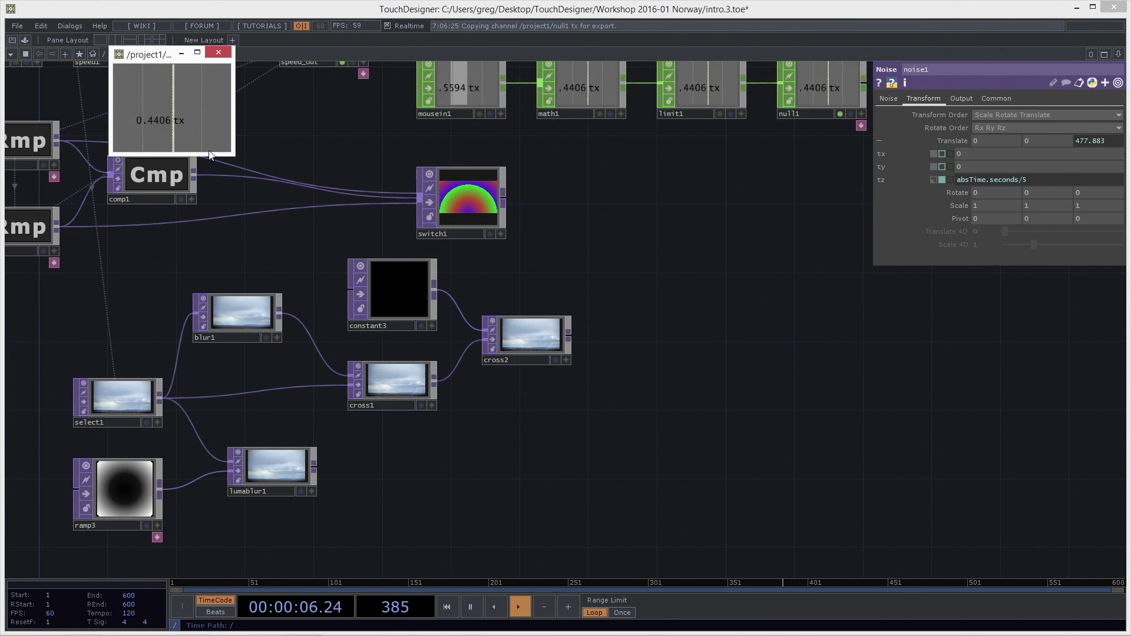
{"action": "left_click_drag", "start_coordinate": [147, 58], "coordinate": [621, 205]}
{"action": "left_click_drag", "start_coordinate": [242, 567], "coordinate": [469, 326]}
{"action": "scroll", "coordinate": [472, 378], "scroll_direction": "up", "scroll_amount": 3}
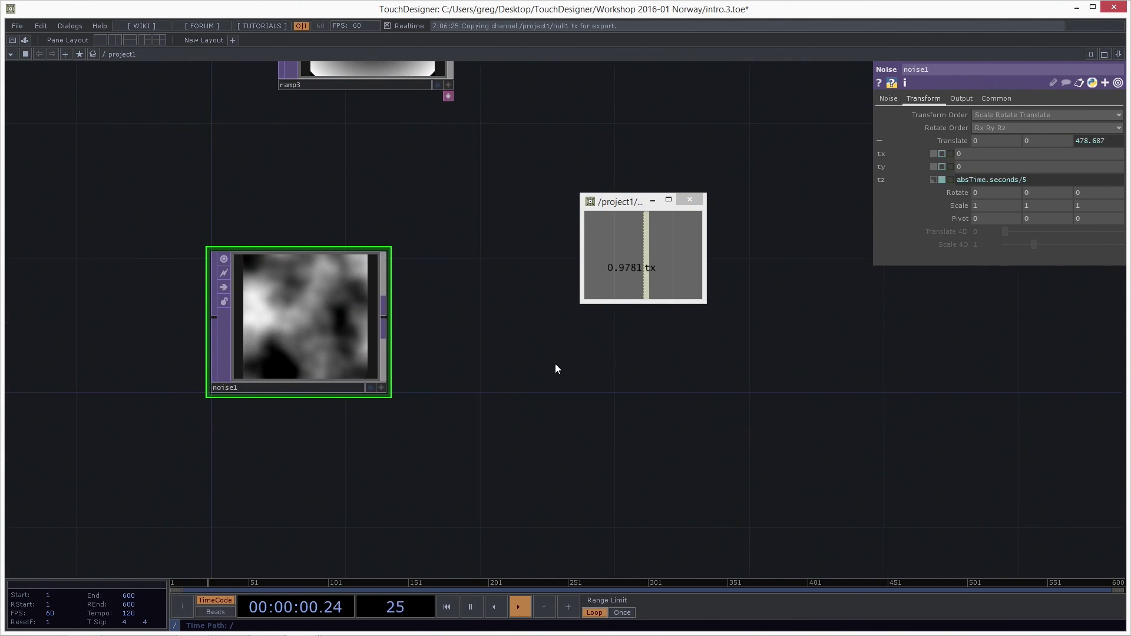
Export null1's tx channel to noise1's Translate Z, and switch that parameter back to expression mode.
{"action": "left_click_drag", "start_coordinate": [666, 247], "coordinate": [979, 179]}
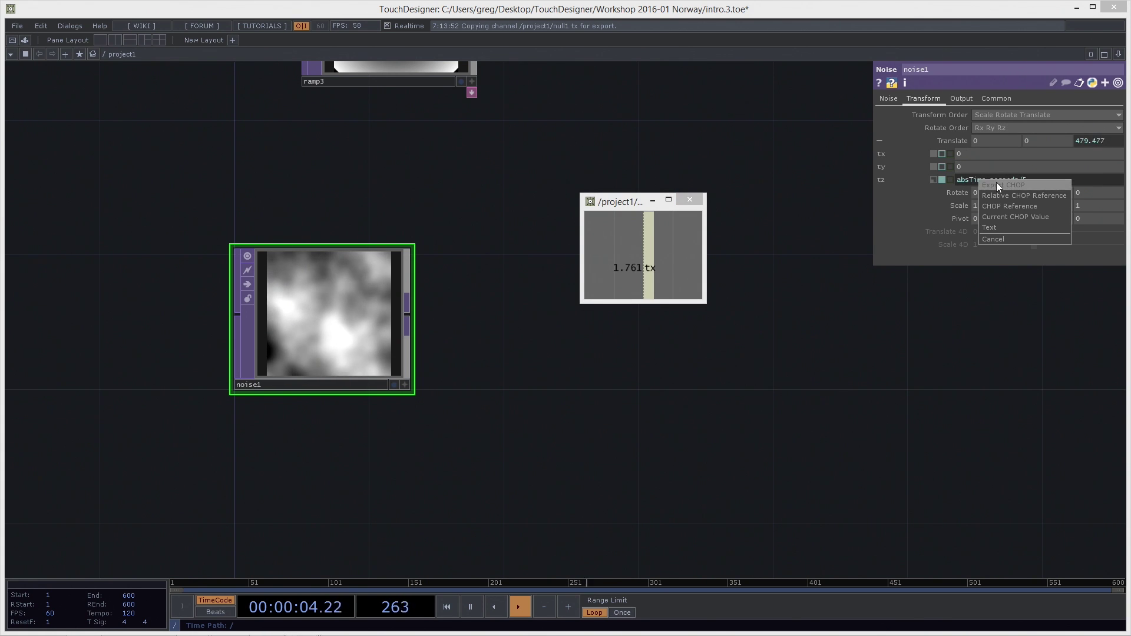
{"action": "left_click", "coordinate": [996, 182]}
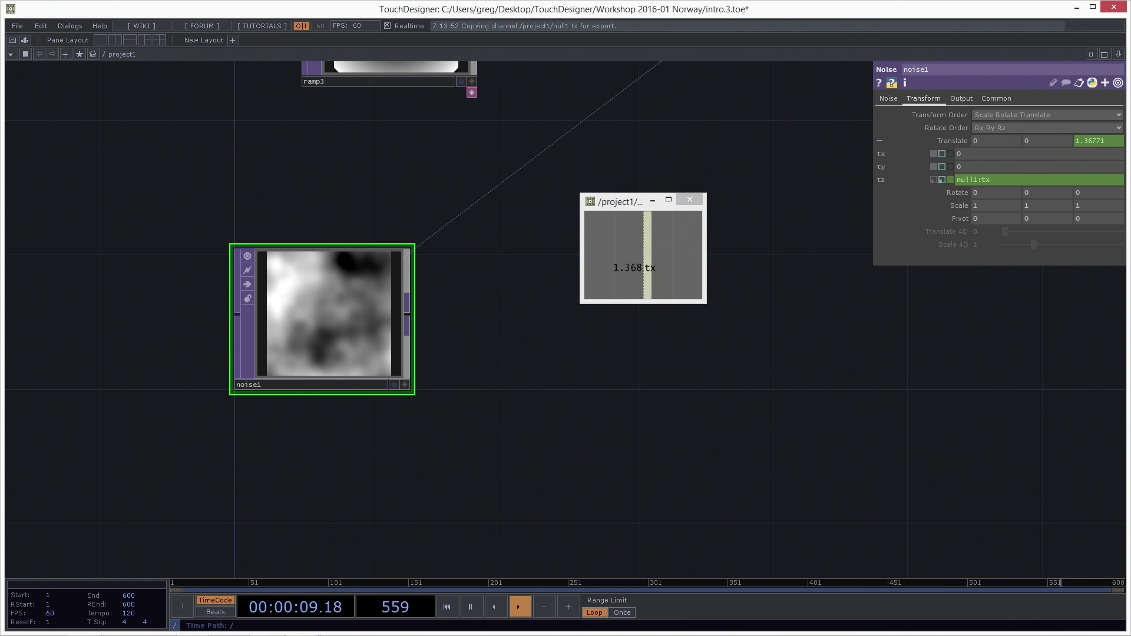
{"action": "left_click", "coordinate": [943, 179]}
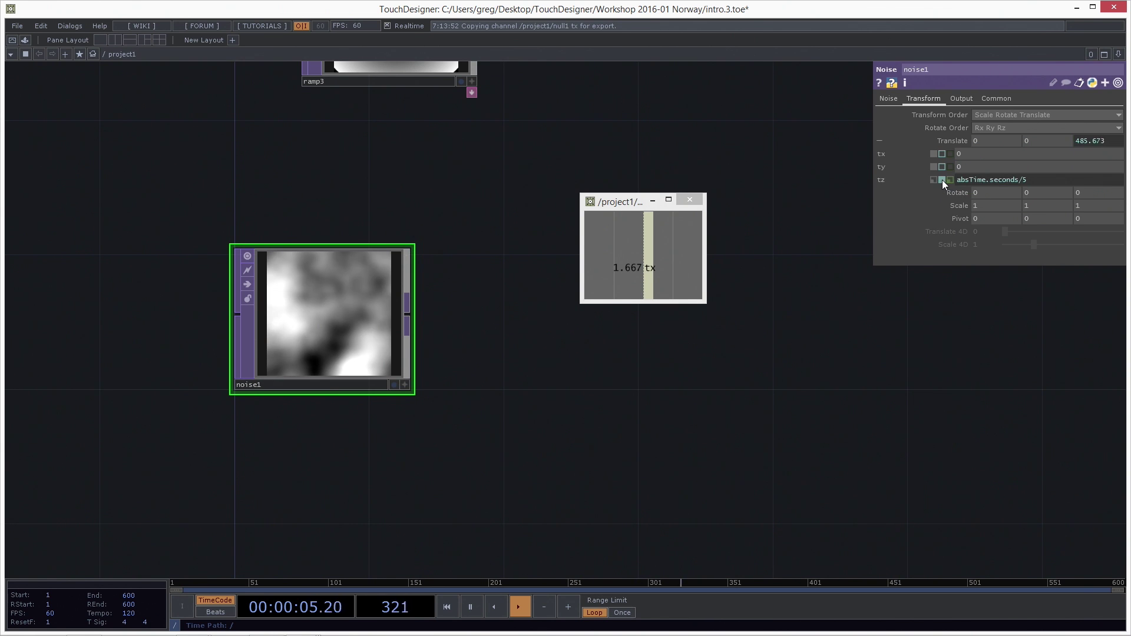
Change noise1's Translate Z expression to absTime.seconds/2 in the external text editor, save it, and close the editor and the floating null1 viewer.
{"action": "right_click", "coordinate": [1035, 181]}
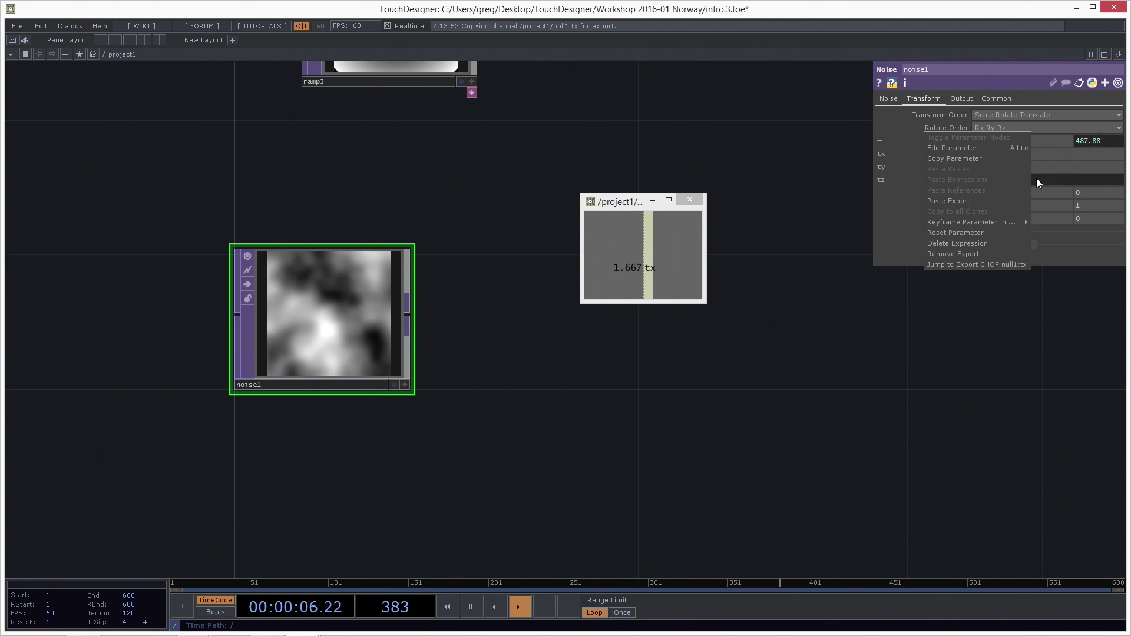
{"action": "left_click", "coordinate": [949, 147]}
{"action": "left_click_drag", "start_coordinate": [242, 90], "coordinate": [580, 143]}
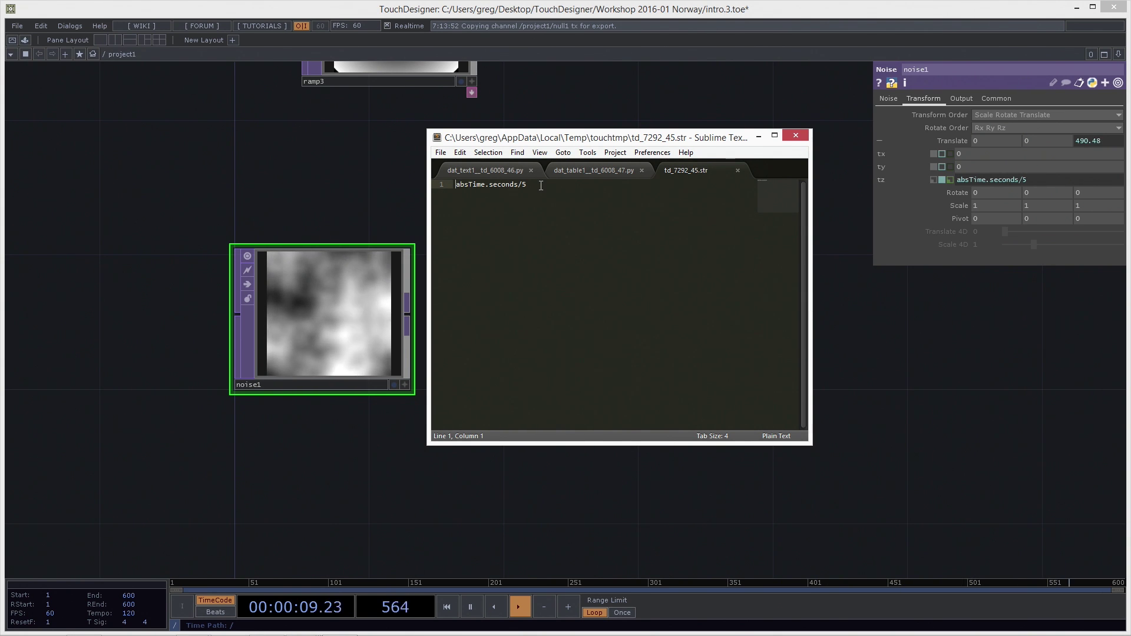
{"action": "key", "text": "BackSpace"}
{"action": "type", "text": "2"}
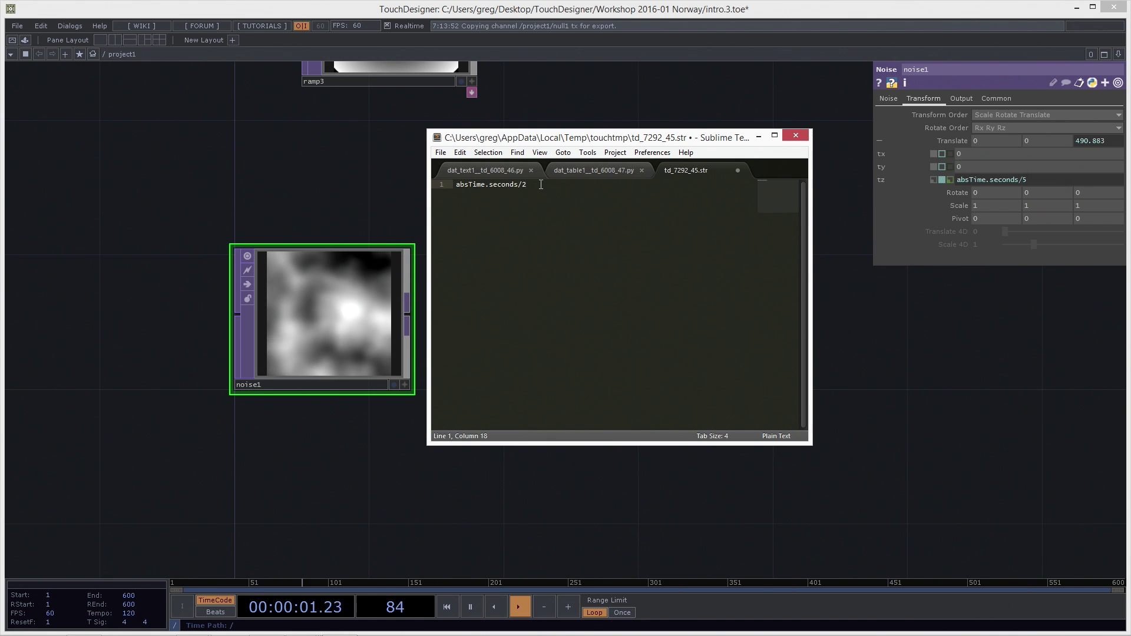
{"action": "key", "text": "ctrl+s"}
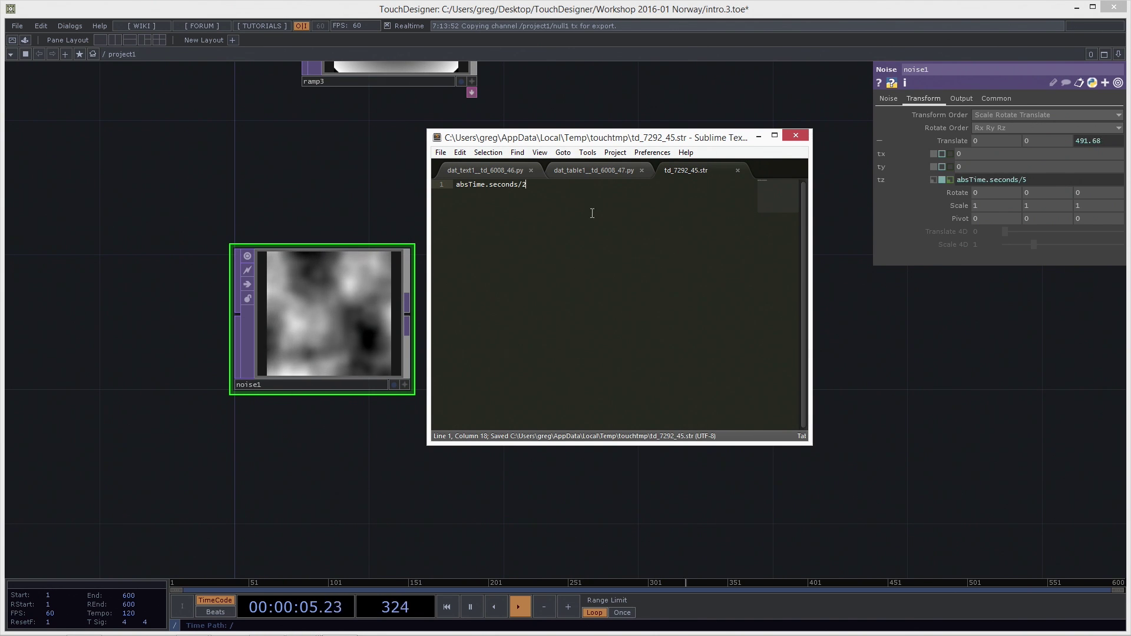
{"action": "left_click", "coordinate": [440, 153]}
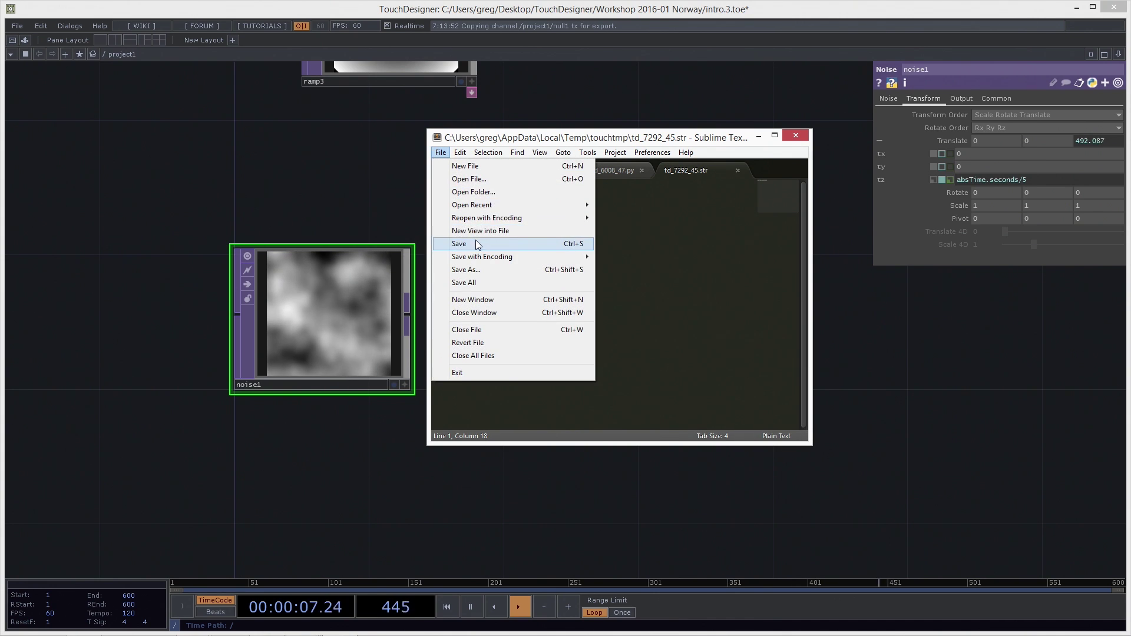
{"action": "left_click", "coordinate": [479, 243]}
{"action": "left_click", "coordinate": [802, 140]}
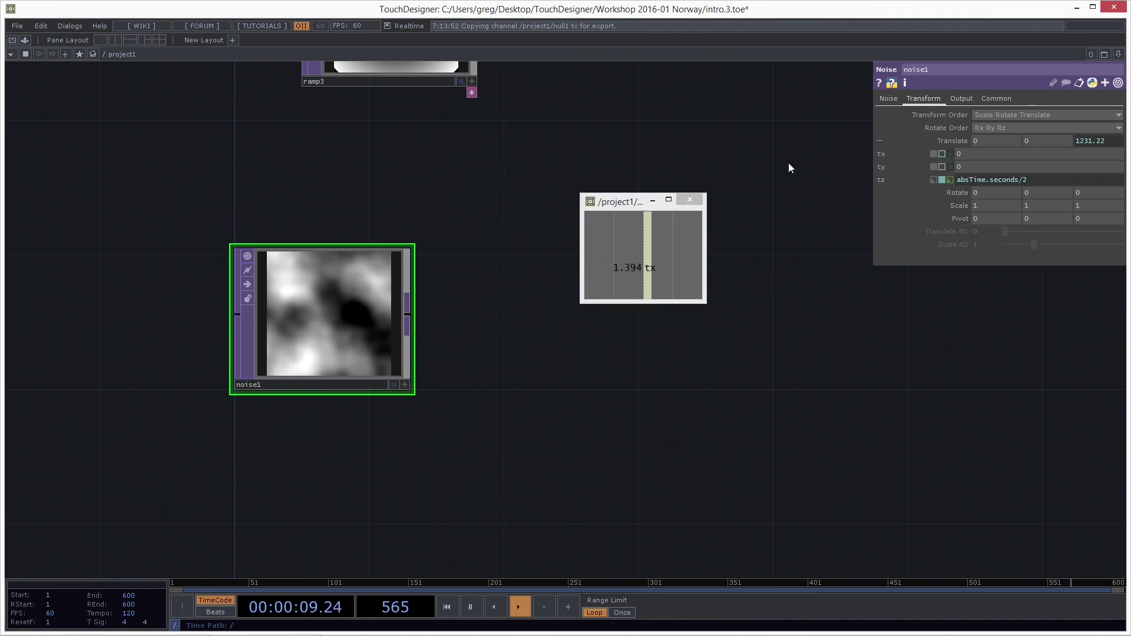
{"action": "left_click", "coordinate": [690, 201]}
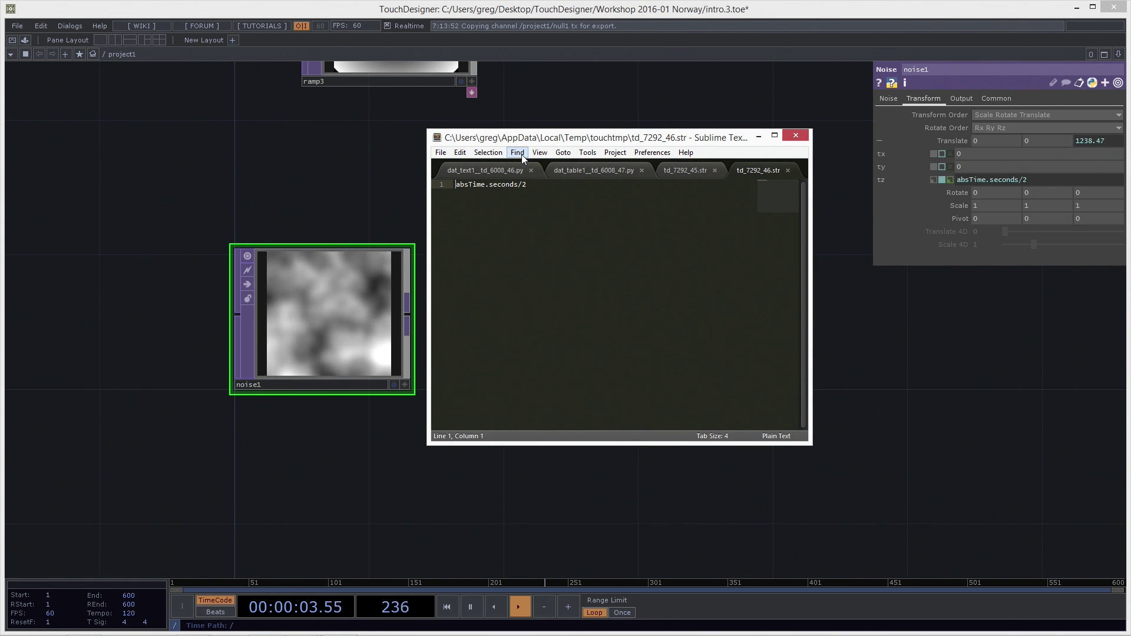
Review the external editor with the Translate Z expression, and check the Text Editor and Table Editor settings in the DATs preferences.
{"action": "left_click_drag", "start_coordinate": [523, 137], "coordinate": [709, 217]}
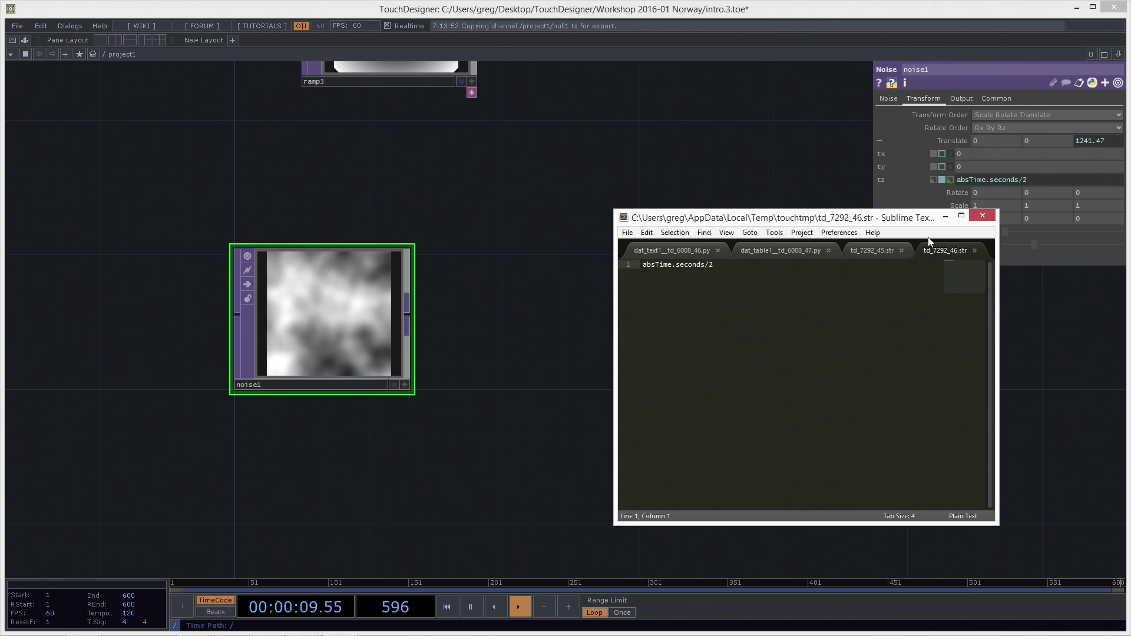
{"action": "left_click", "coordinate": [41, 26]}
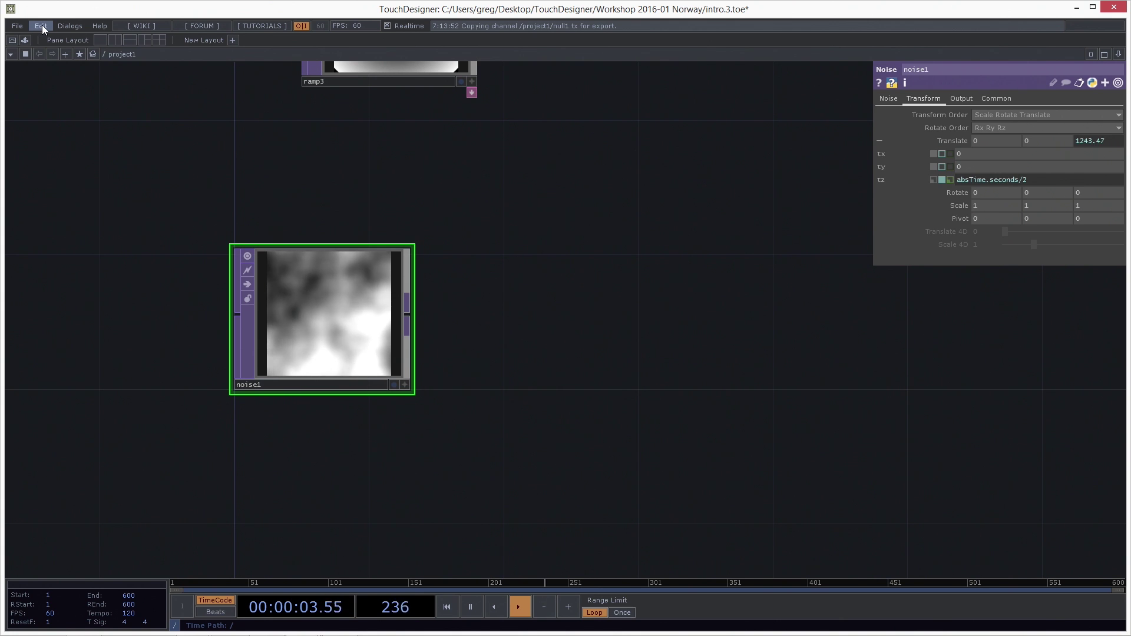
{"action": "left_click", "coordinate": [41, 27]}
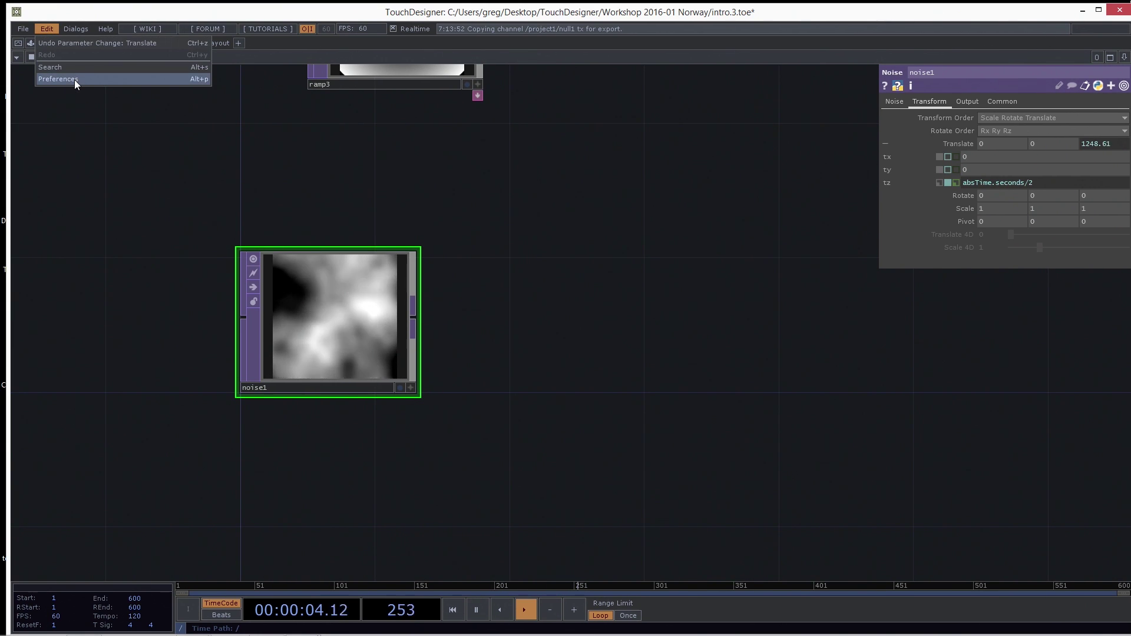
{"action": "left_click", "coordinate": [49, 28]}
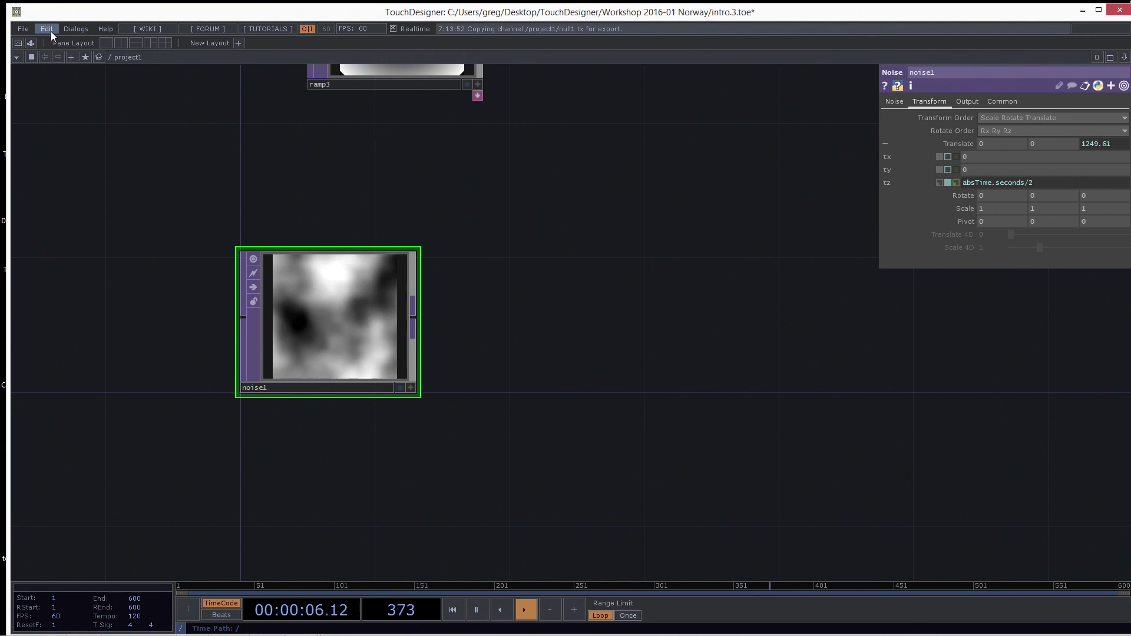
{"action": "left_click", "coordinate": [50, 31]}
{"action": "left_click", "coordinate": [58, 79]}
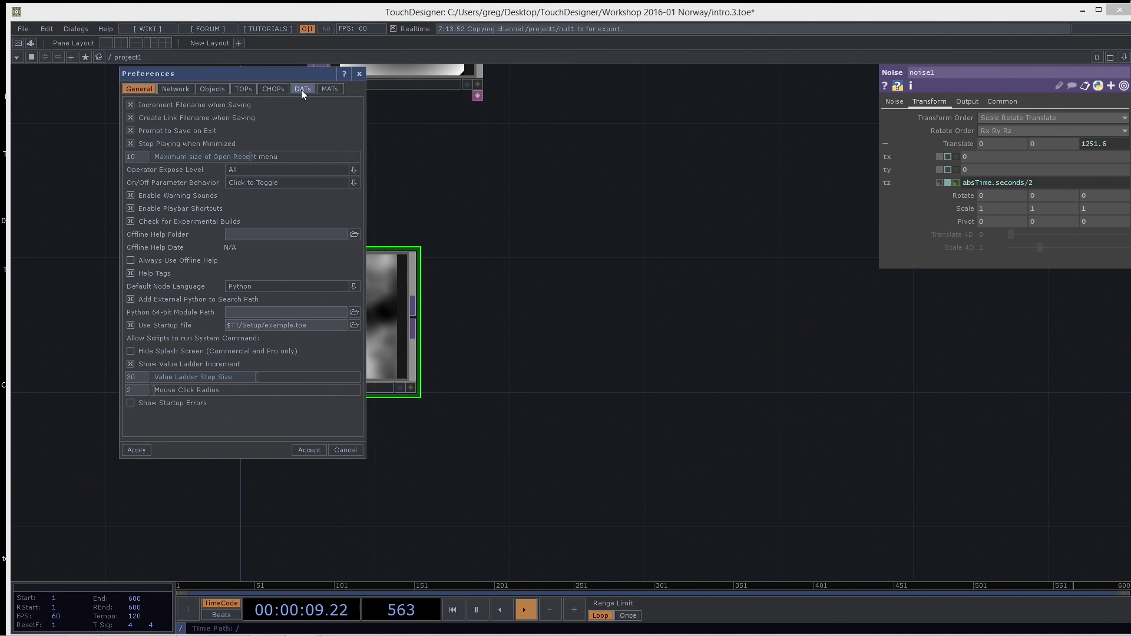
{"action": "left_click", "coordinate": [304, 90]}
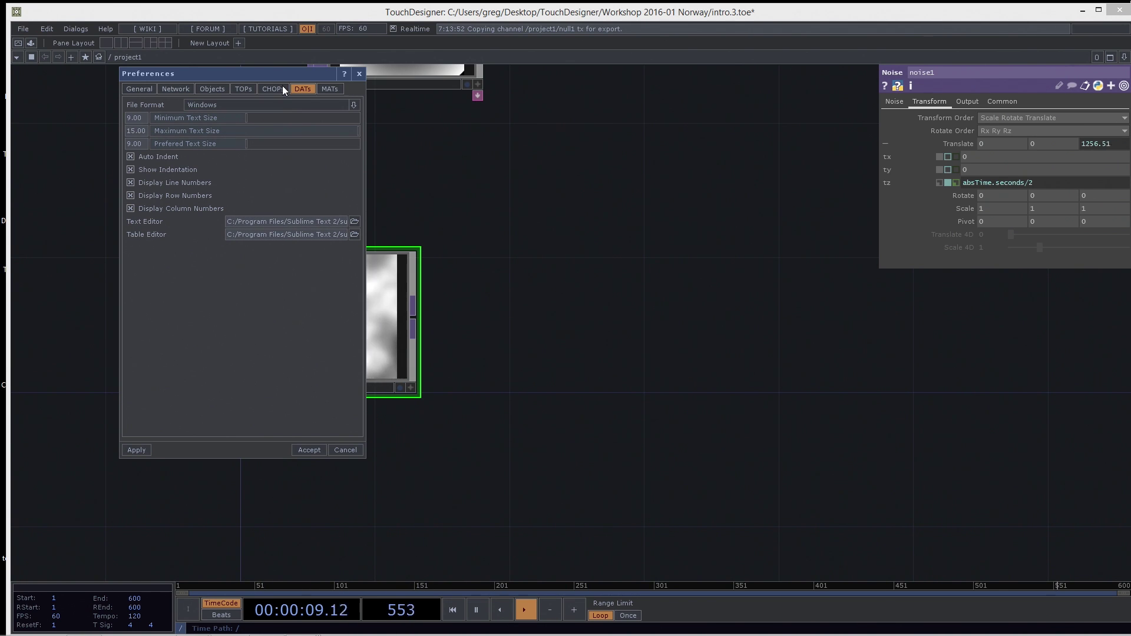
{"action": "left_click", "coordinate": [356, 76]}
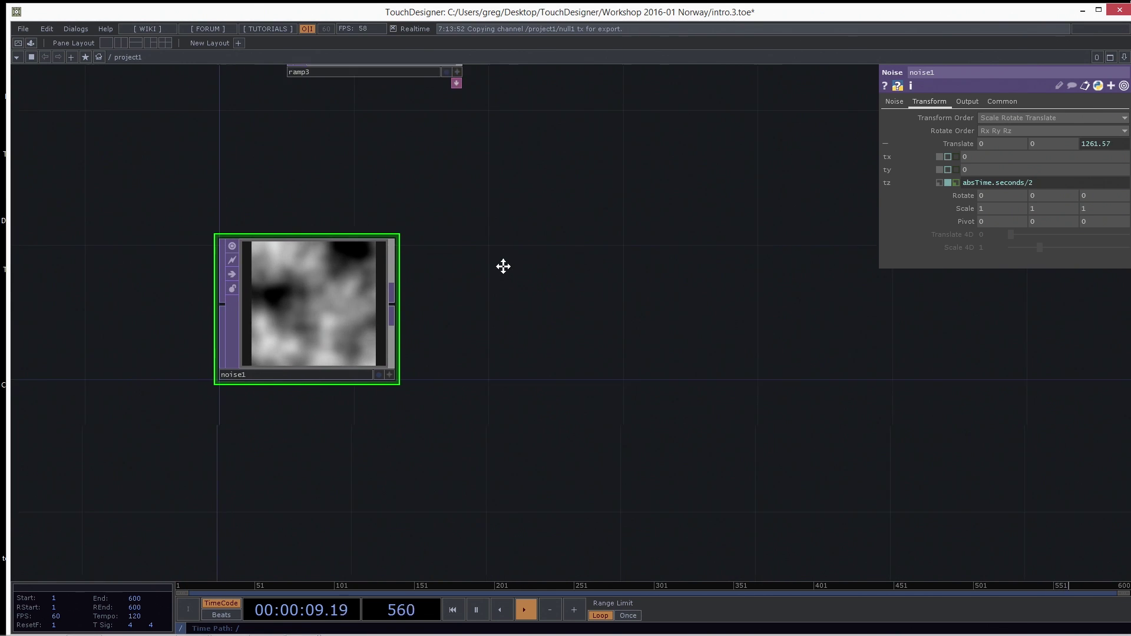
Add a Video Device In TOP and position it below noise1.
{"action": "scroll", "coordinate": [553, 282], "scroll_direction": "down", "scroll_amount": 2}
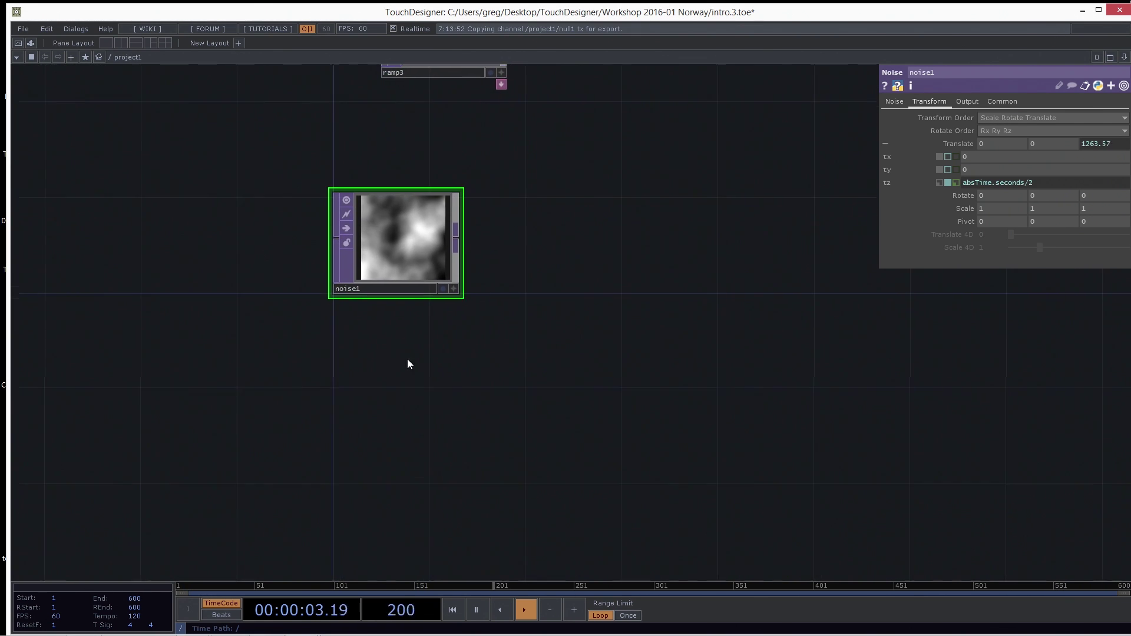
{"action": "scroll", "coordinate": [404, 376], "scroll_direction": "up", "scroll_amount": 2}
{"action": "left_click_drag", "start_coordinate": [404, 376], "coordinate": [377, 322]}
{"action": "key", "text": "Tab"}
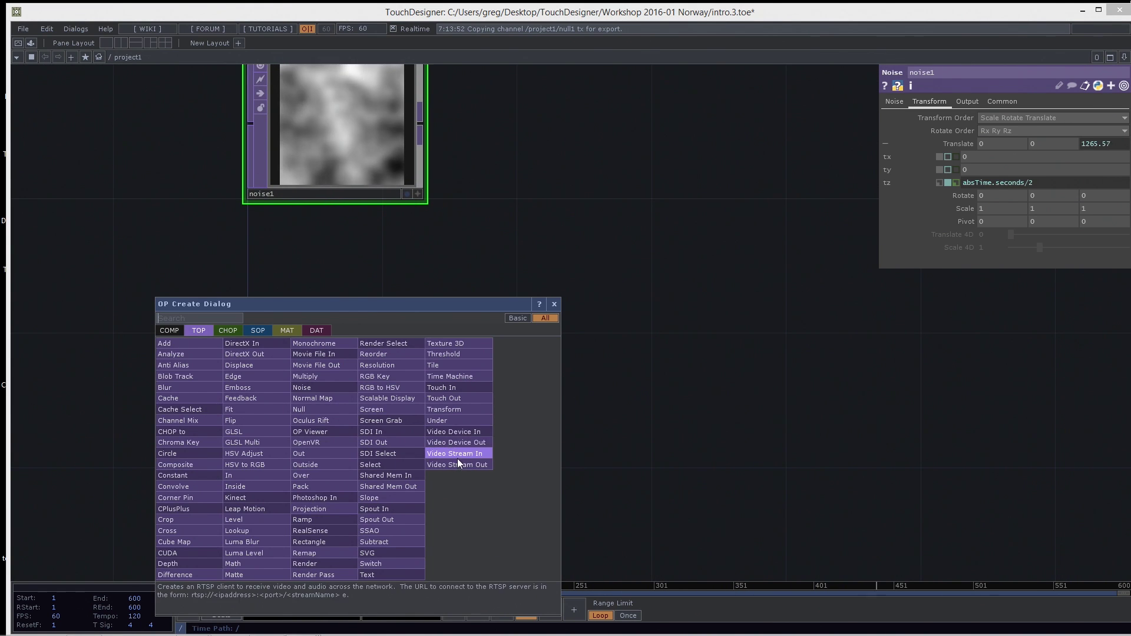
{"action": "left_click", "coordinate": [462, 432]}
{"action": "left_click", "coordinate": [338, 310]}
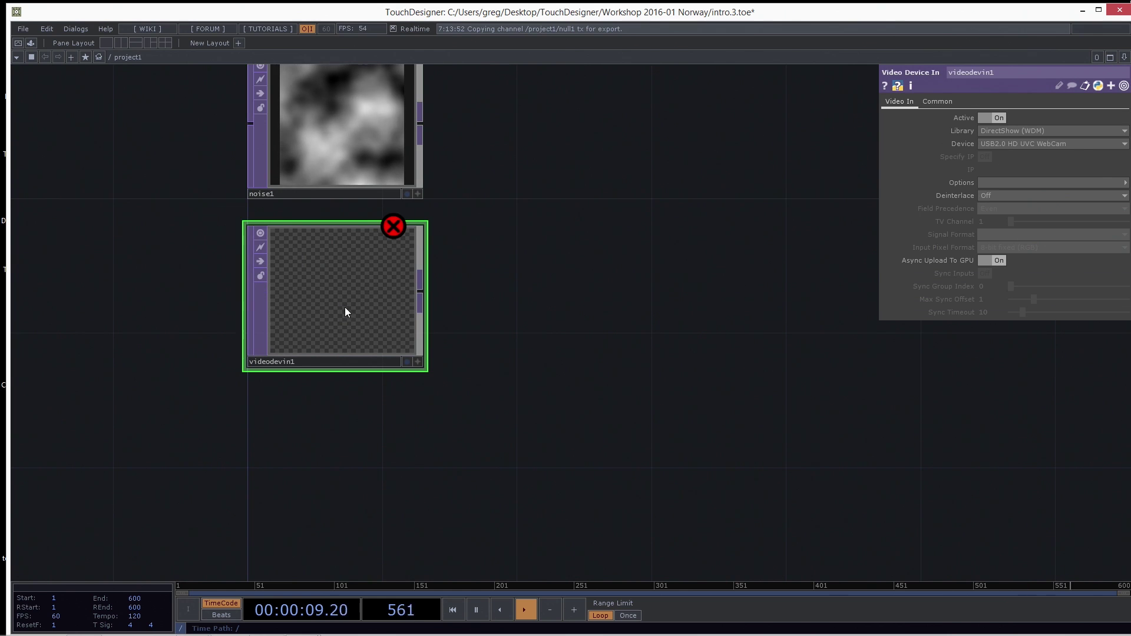
{"action": "left_click_drag", "start_coordinate": [328, 294], "coordinate": [328, 329]}
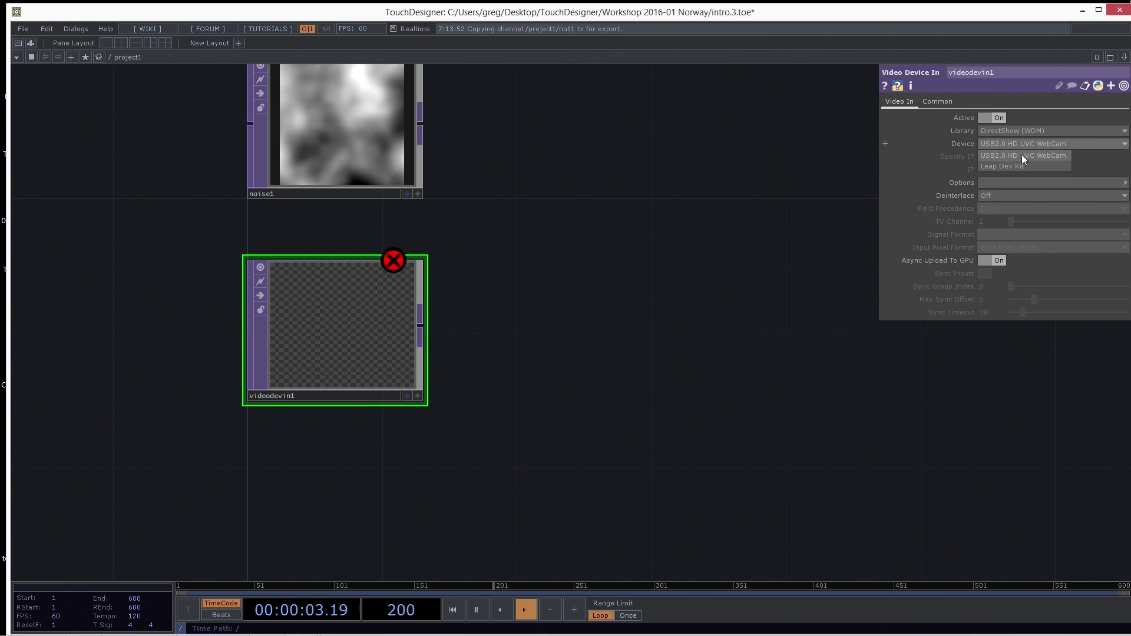
Restart videodevin1's capture from the USB2.0 HD UVC WebCam by switching Active off and on again.
{"action": "left_click", "coordinate": [995, 118]}
{"action": "left_click", "coordinate": [995, 117]}
{"action": "left_click_drag", "start_coordinate": [602, 332], "coordinate": [560, 349]}
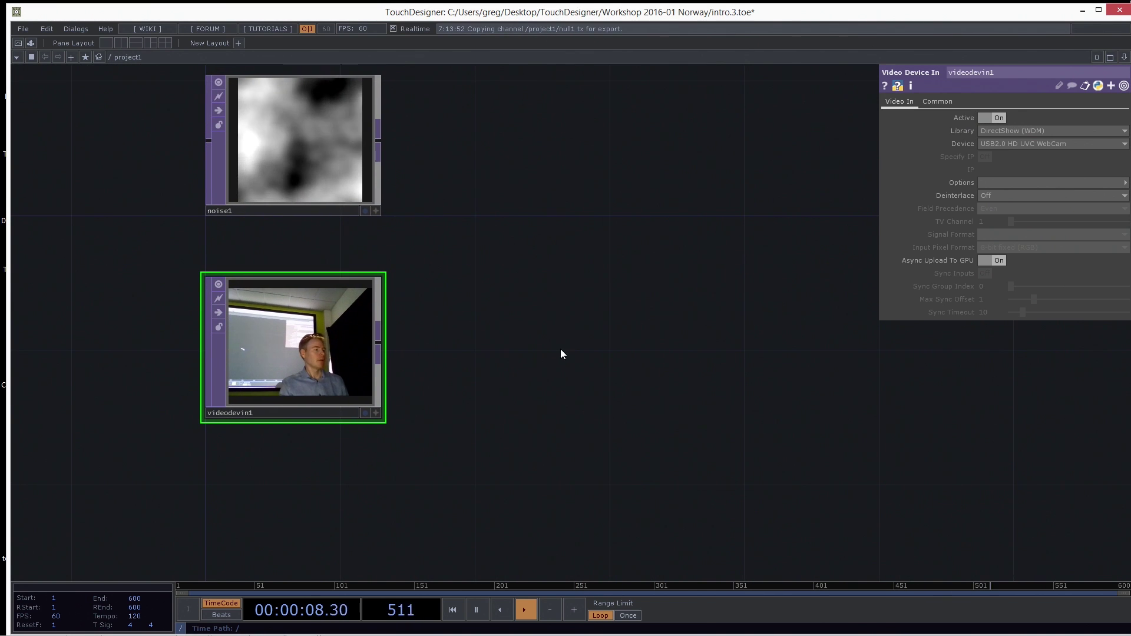
Check which capture libraries are available for videodevin1.
{"action": "left_click_drag", "start_coordinate": [464, 397], "coordinate": [505, 372]}
{"action": "left_click", "coordinate": [1013, 132]}
{"action": "left_click", "coordinate": [1013, 132]}
{"action": "left_click", "coordinate": [1014, 132]}
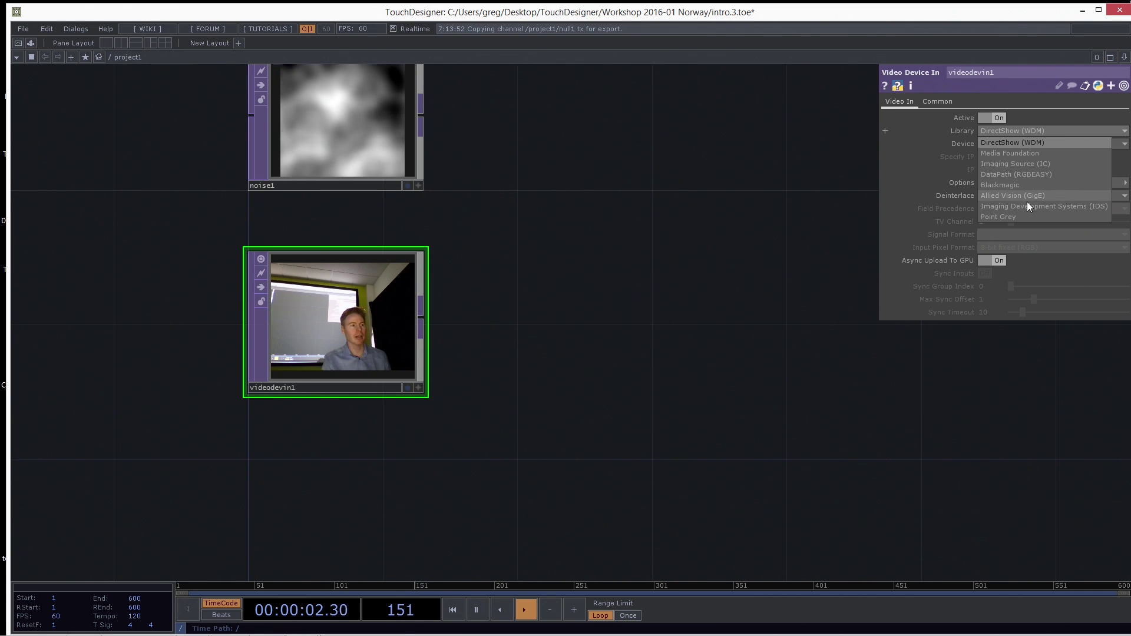
{"action": "left_click", "coordinate": [523, 340]}
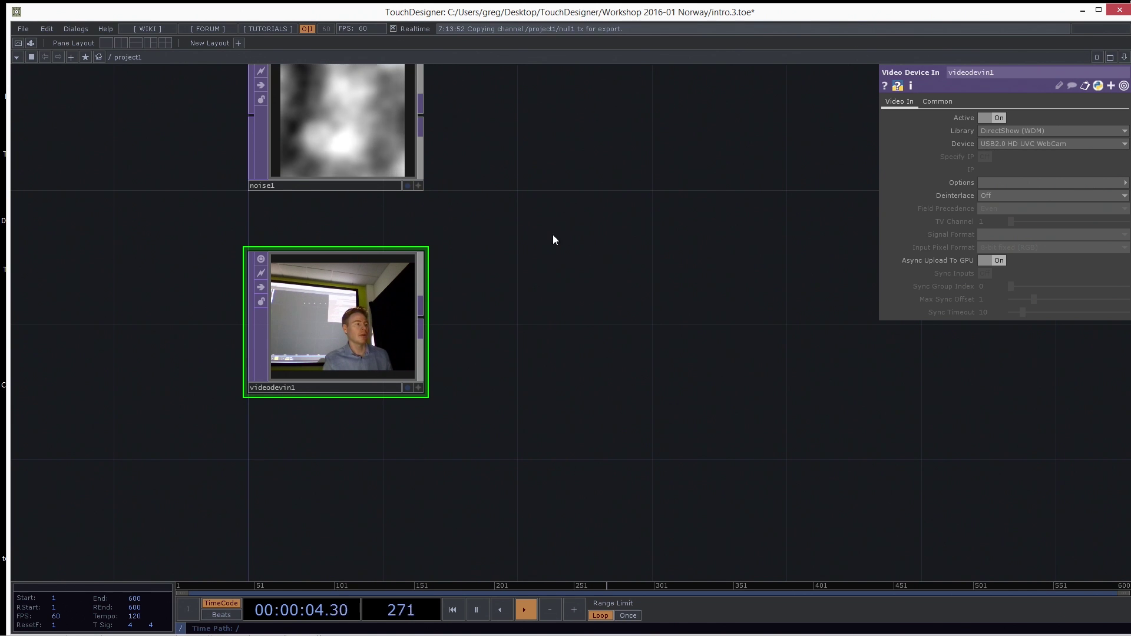
{"action": "left_click_drag", "start_coordinate": [607, 209], "coordinate": [575, 214]}
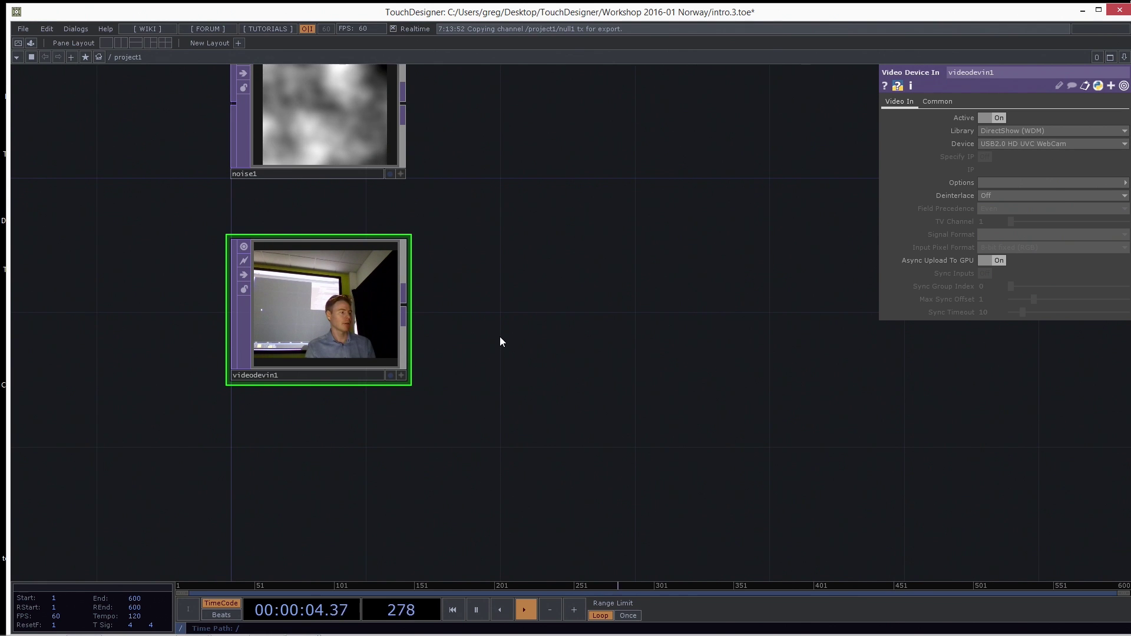
Delete videodevin1 and place a Photoshop In TOP in its spot below noise1.
{"action": "key", "text": "Delete"}
{"action": "key", "text": "Tab"}
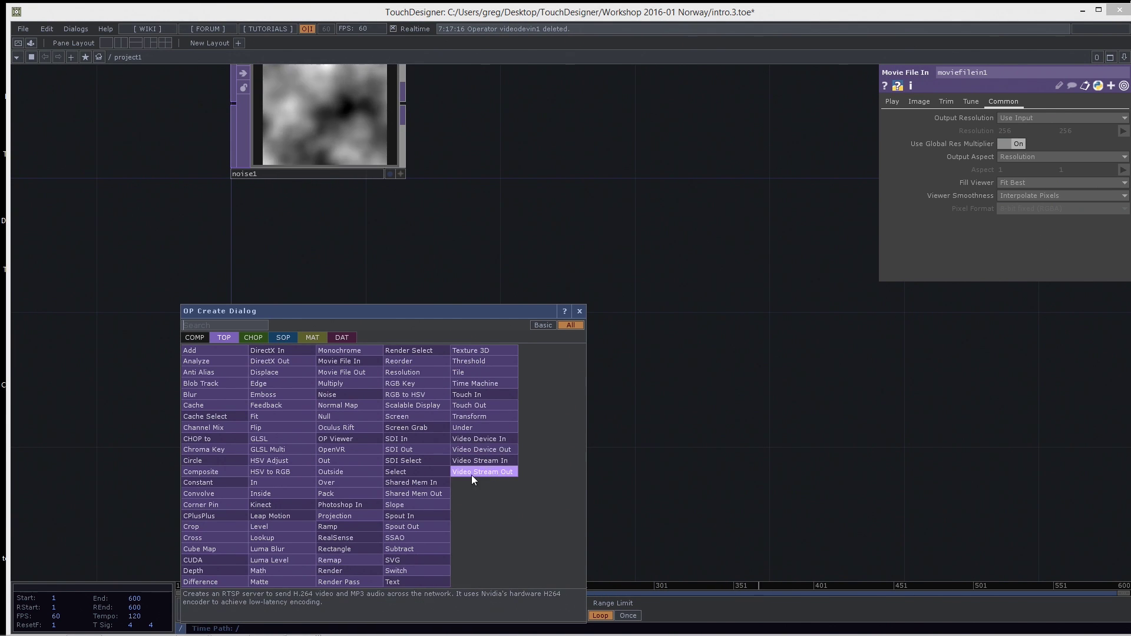
{"action": "left_click", "coordinate": [358, 505]}
{"action": "left_click", "coordinate": [317, 315]}
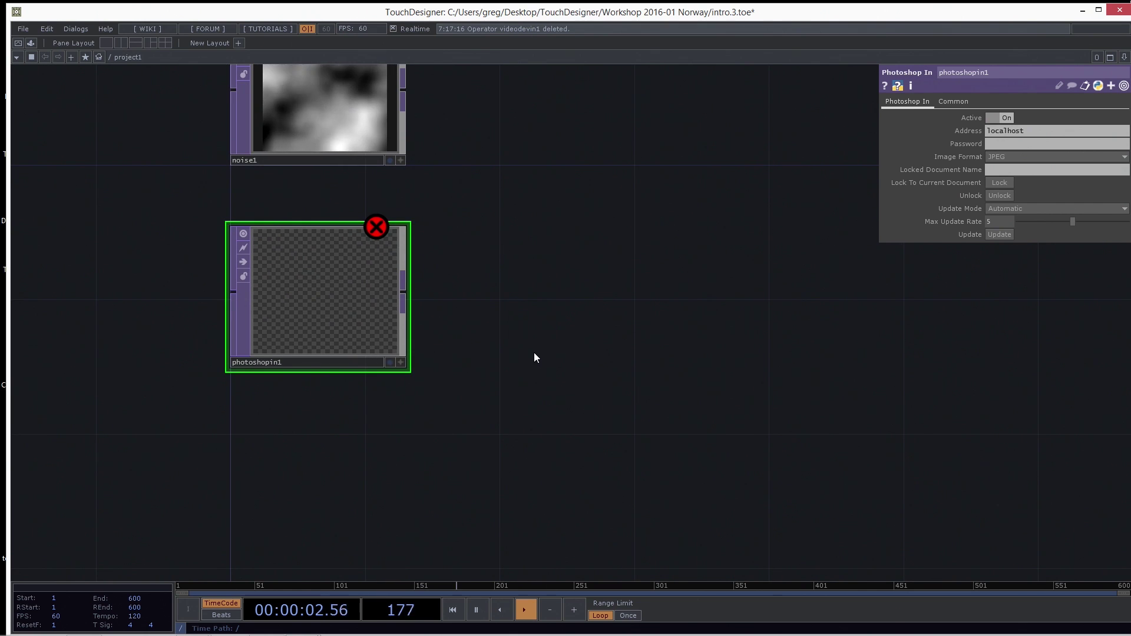
Delete photoshopin1 and place a Kinect TOP in its spot below noise1.
{"action": "key", "text": "Delete"}
{"action": "key", "text": "Tab"}
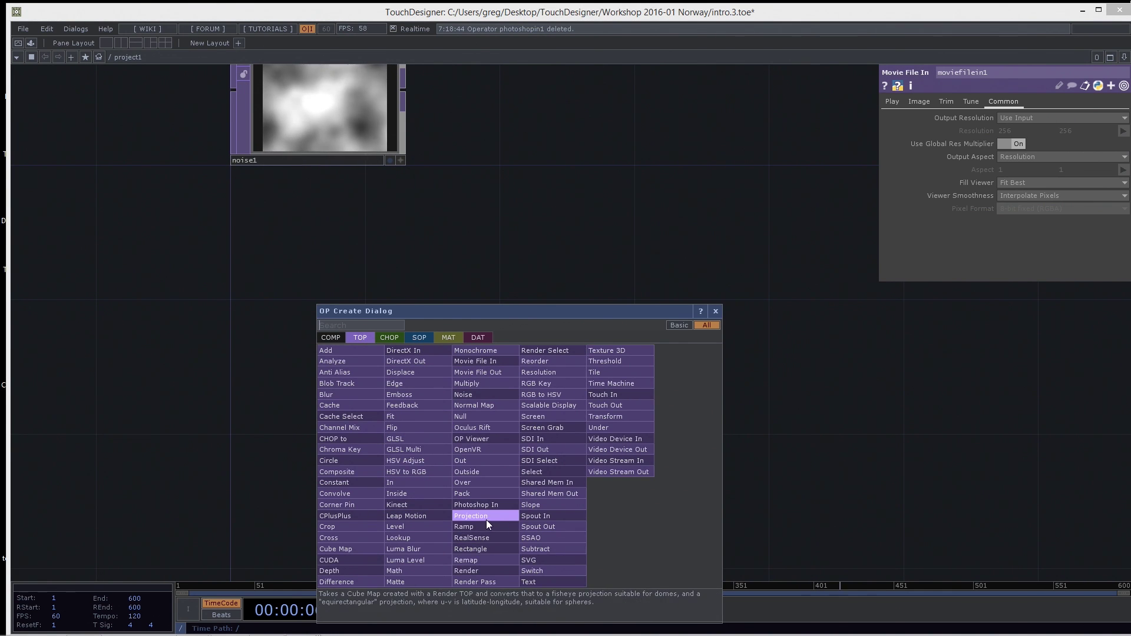
{"action": "left_click", "coordinate": [423, 506]}
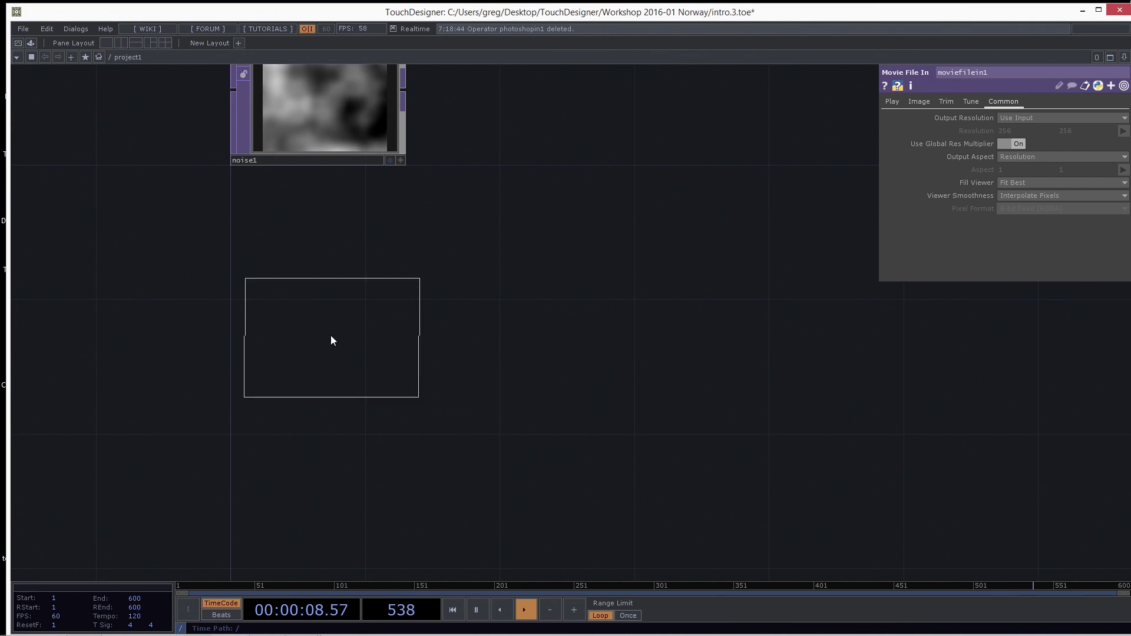
{"action": "left_click", "coordinate": [315, 298]}
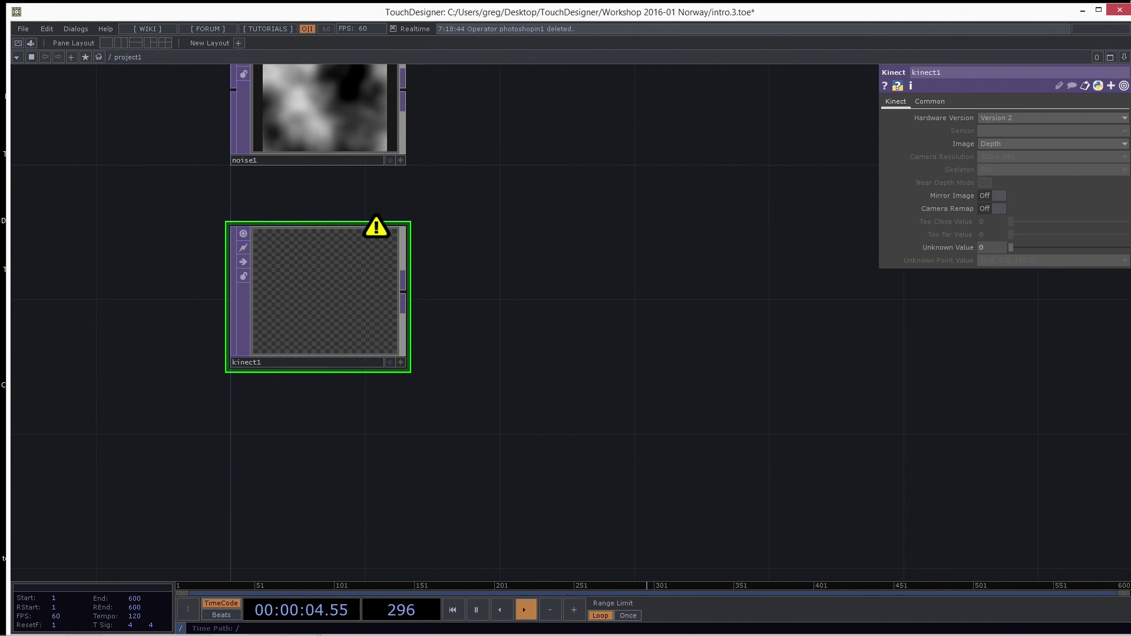
Check the Image and Hardware Version options of kinect1, keeping Version 2 as the hardware.
{"action": "left_click", "coordinate": [996, 145]}
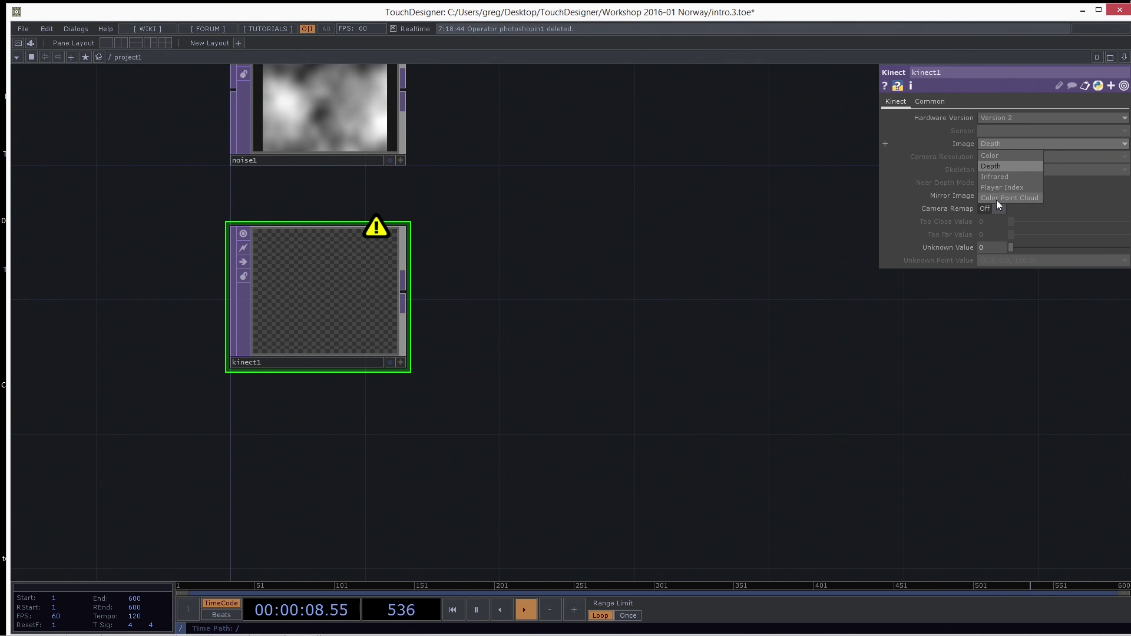
{"action": "left_click", "coordinate": [999, 118]}
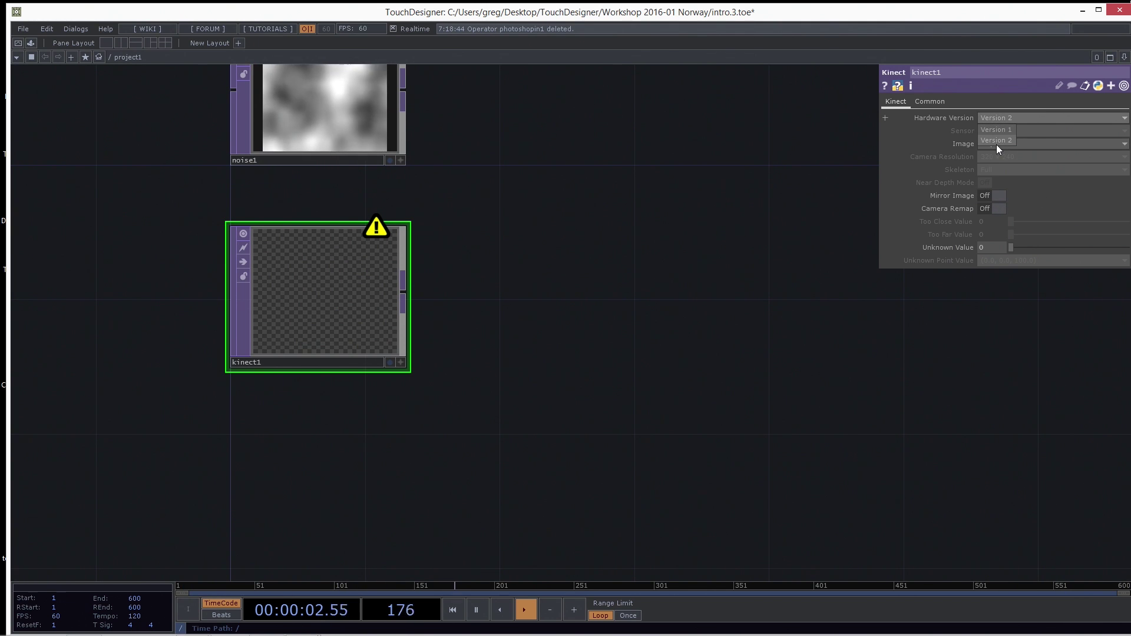
{"action": "left_click", "coordinate": [995, 140]}
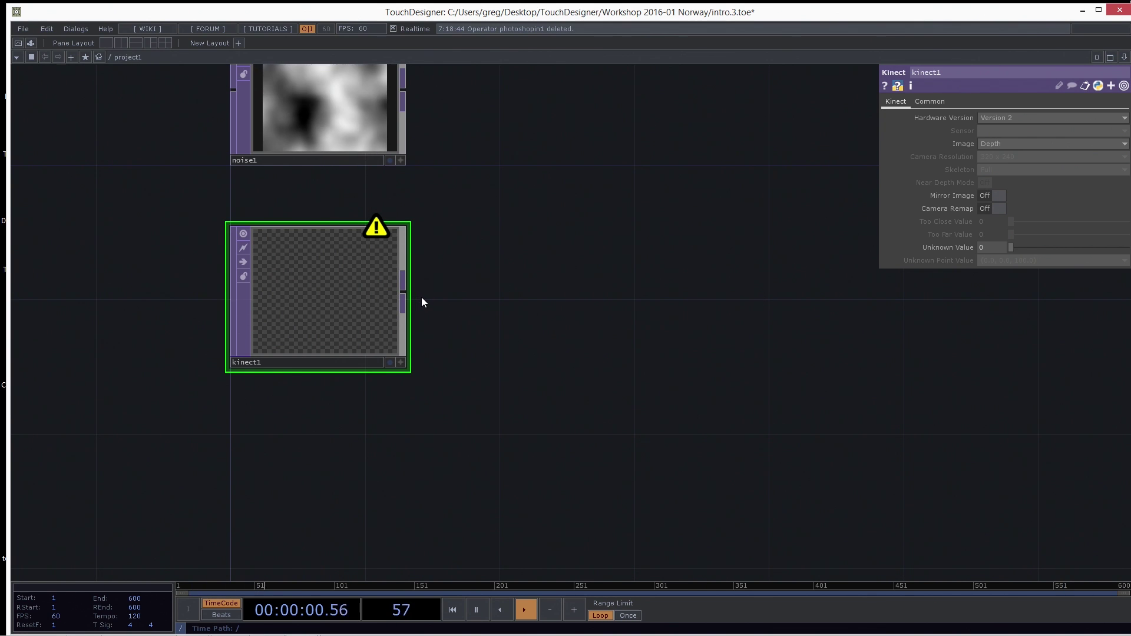
Add a Circle TOP directly below kinect1.
{"action": "scroll", "coordinate": [505, 457], "scroll_direction": "up", "scroll_amount": 3}
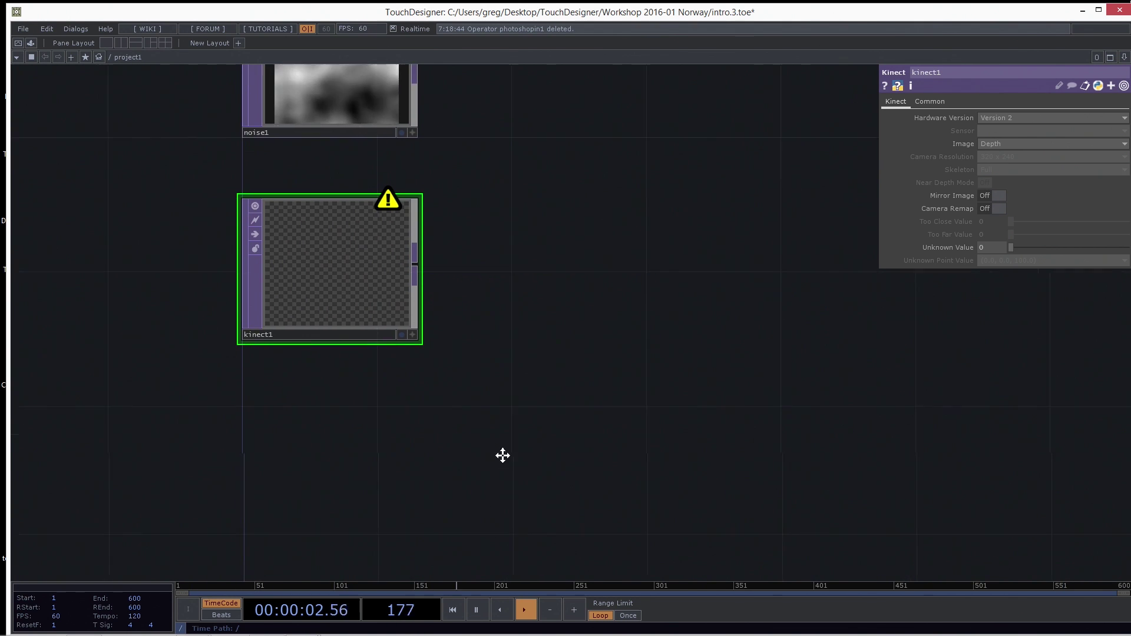
{"action": "scroll", "coordinate": [629, 462], "scroll_direction": "down", "scroll_amount": 2}
{"action": "scroll", "coordinate": [460, 475], "scroll_direction": "up", "scroll_amount": 1}
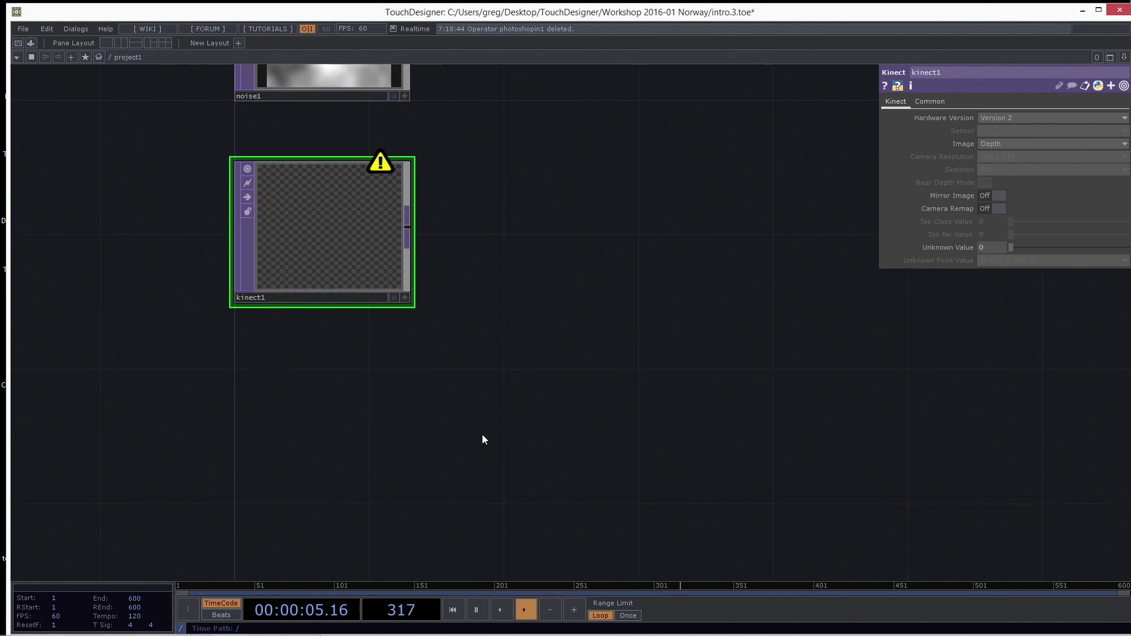
{"action": "key", "text": "Tab"}
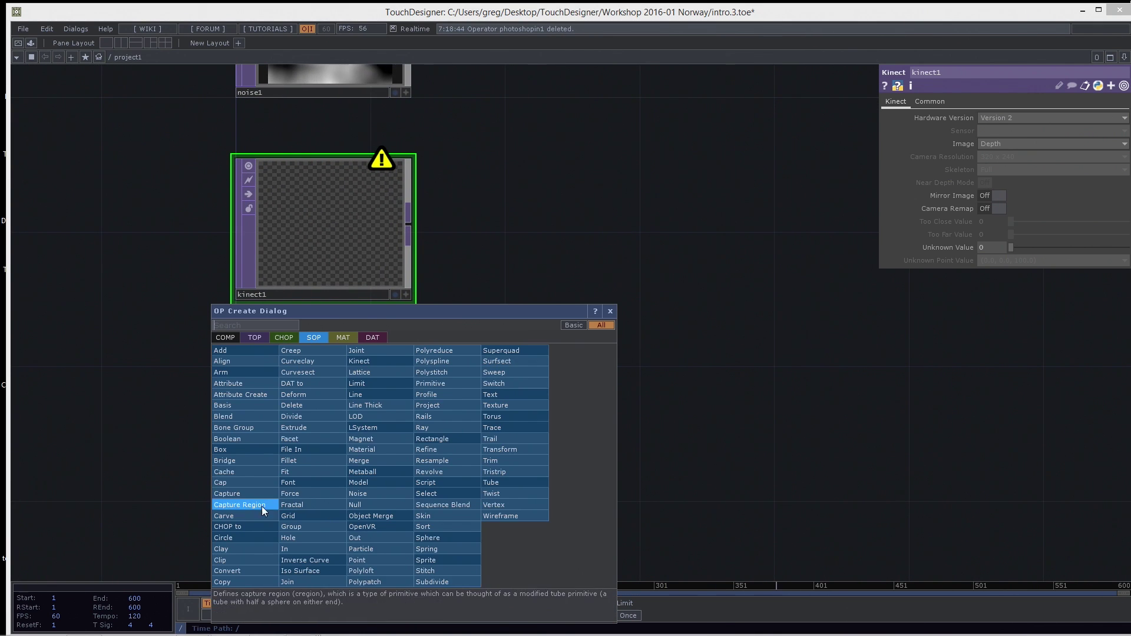
{"action": "left_click", "coordinate": [247, 339]}
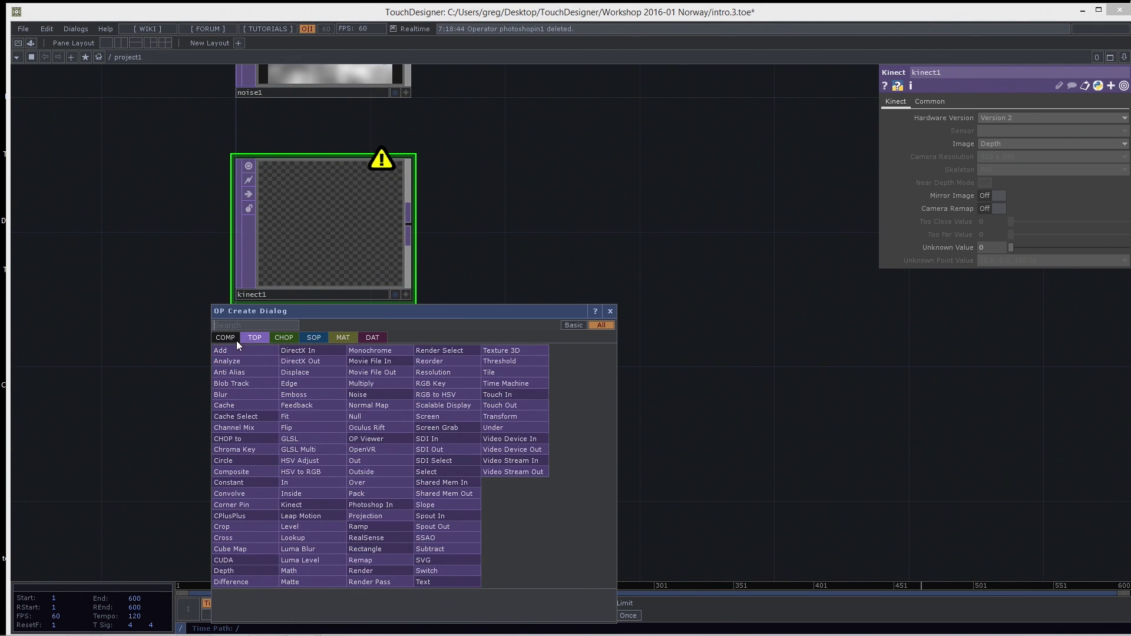
{"action": "left_click", "coordinate": [231, 461]}
{"action": "left_click", "coordinate": [322, 408]}
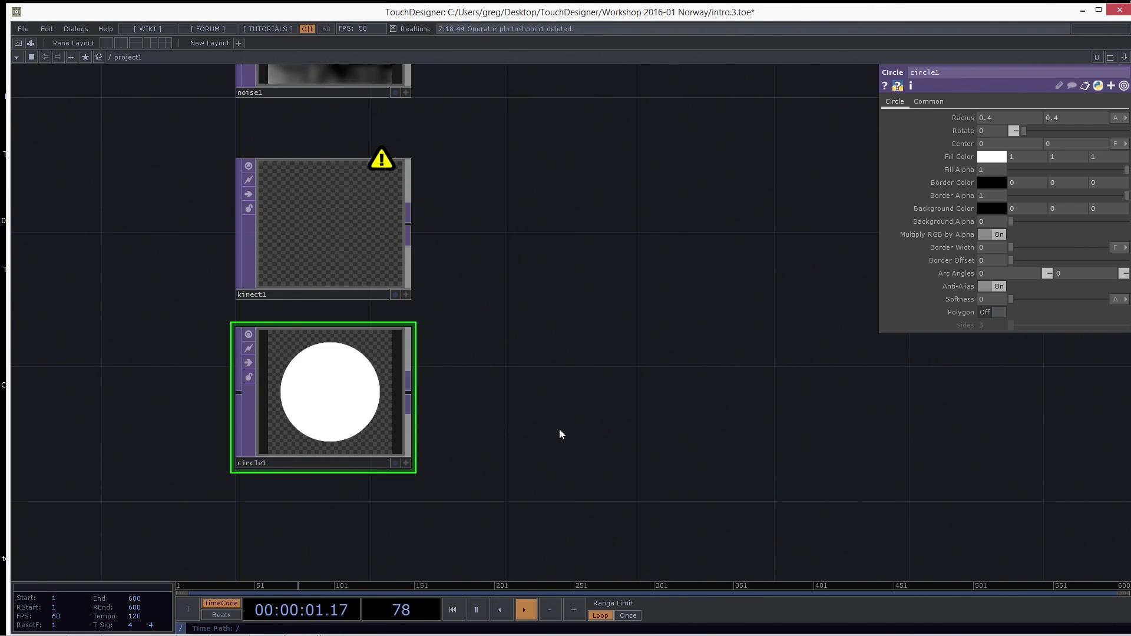
Add a Rectangle TOP to the right of circle1.
{"action": "key", "text": "Tab"}
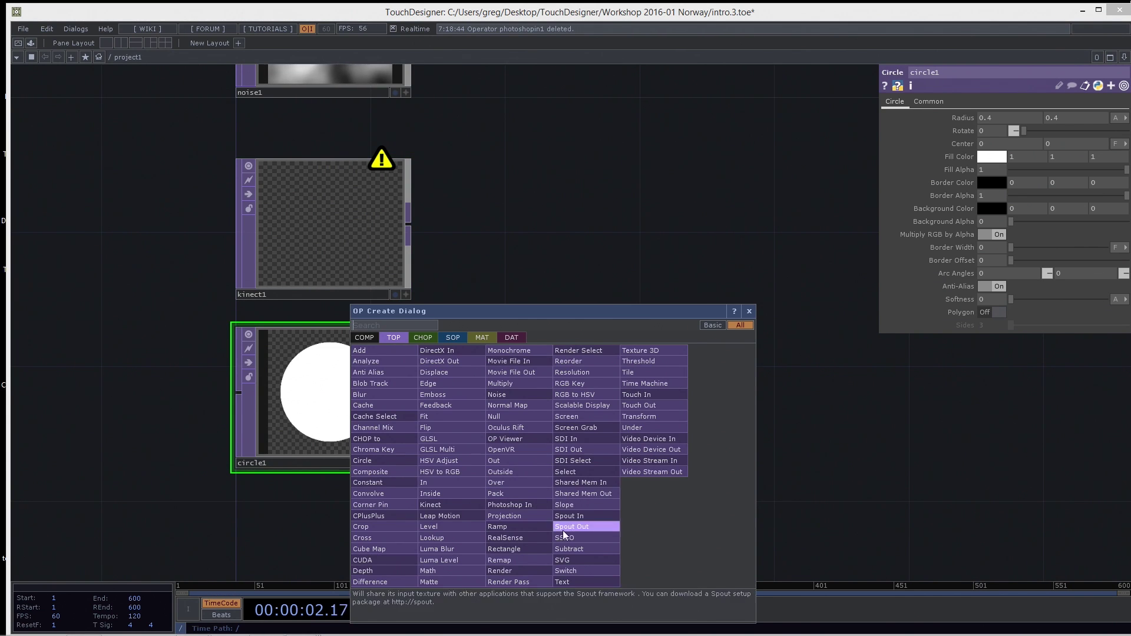
{"action": "left_click", "coordinate": [507, 538]}
{"action": "left_click", "coordinate": [564, 405]}
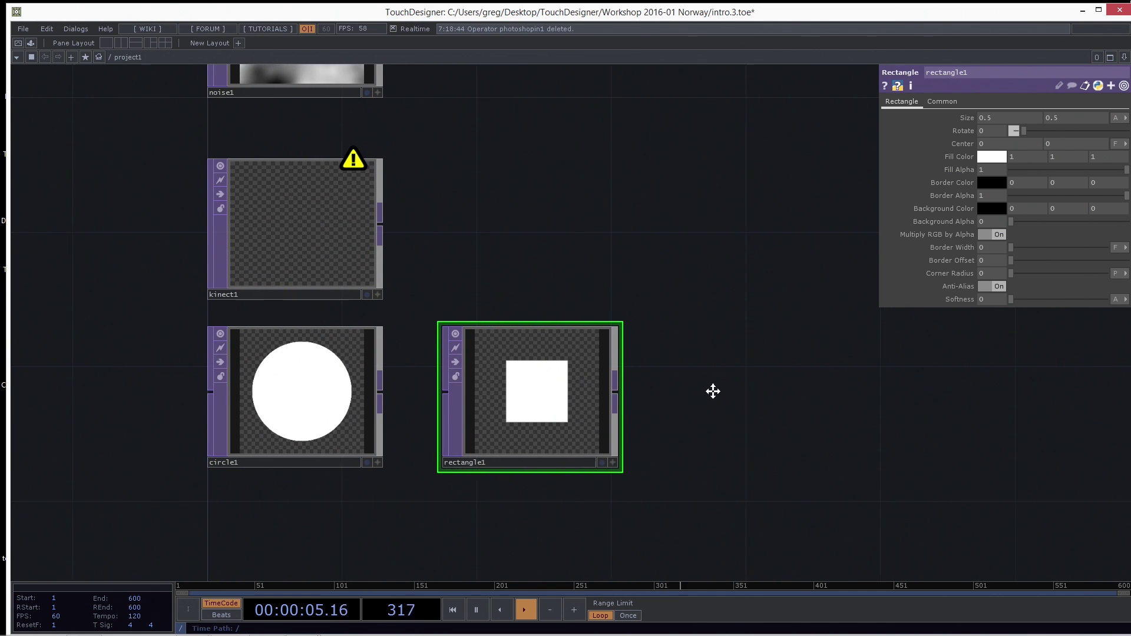
{"action": "left_click", "coordinate": [306, 427]}
{"action": "left_click", "coordinate": [436, 398]}
{"action": "left_click", "coordinate": [354, 398]}
{"action": "left_click", "coordinate": [513, 401]}
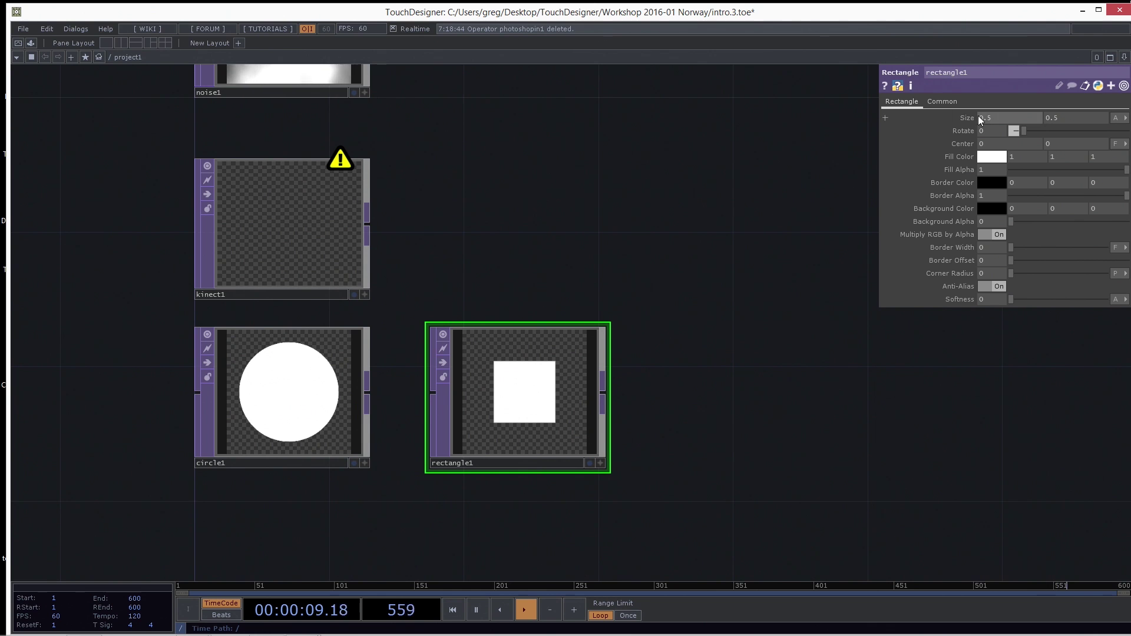
Set rectangle1's size to 0.6 by 0.4 and give it a border width of about 0.0236.
{"action": "middle_click_drag", "start_coordinate": [955, 118], "coordinate": [953, 102]}
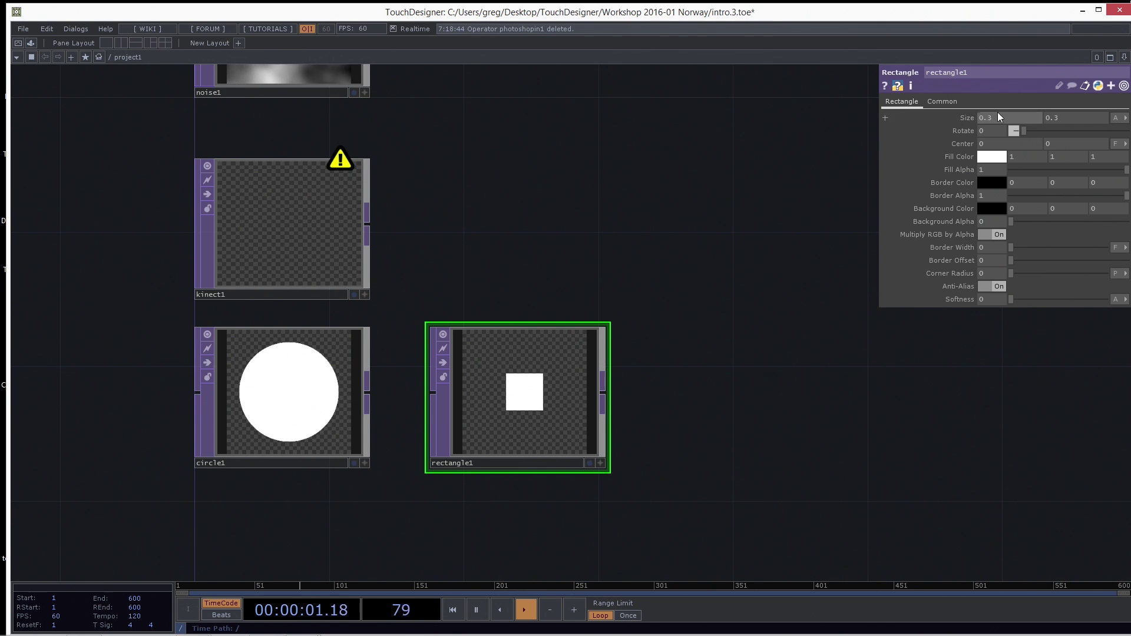
{"action": "middle_click_drag", "start_coordinate": [1014, 118], "coordinate": [1049, 125]}
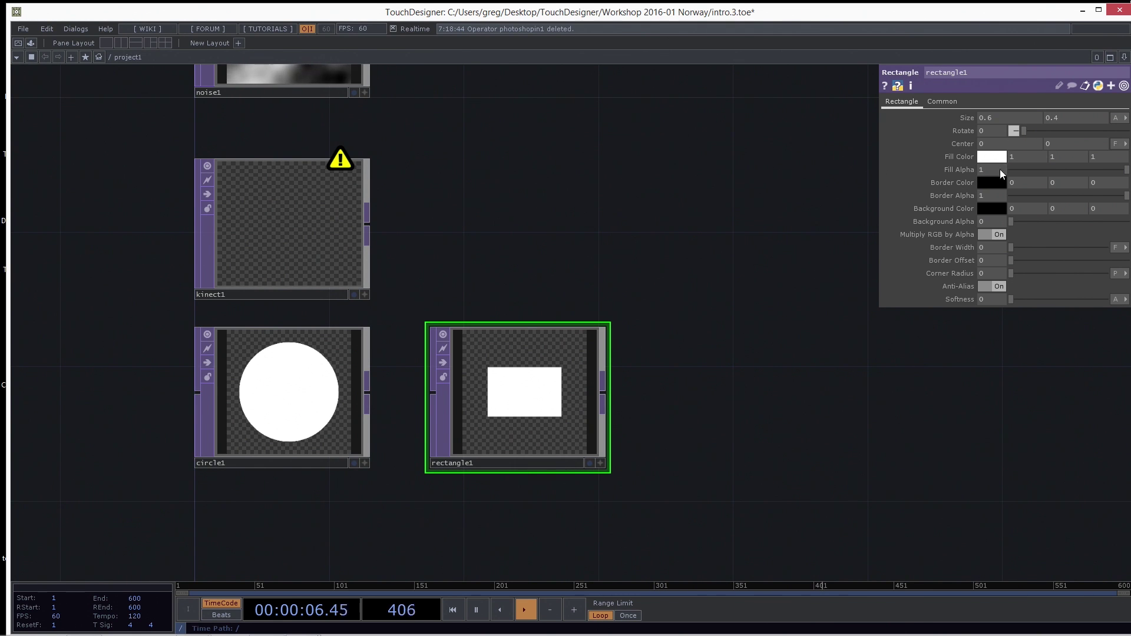
{"action": "left_click_drag", "start_coordinate": [1015, 249], "coordinate": [1037, 249]}
{"action": "right_click_drag", "start_coordinate": [308, 518], "coordinate": [523, 374]}
Add a Photoshop In TOP to the right of kinect1, above rectangle1.
{"action": "scroll", "coordinate": [783, 324], "scroll_direction": "down", "scroll_amount": 5}
{"action": "scroll", "coordinate": [738, 412], "scroll_direction": "right", "scroll_amount": 3}
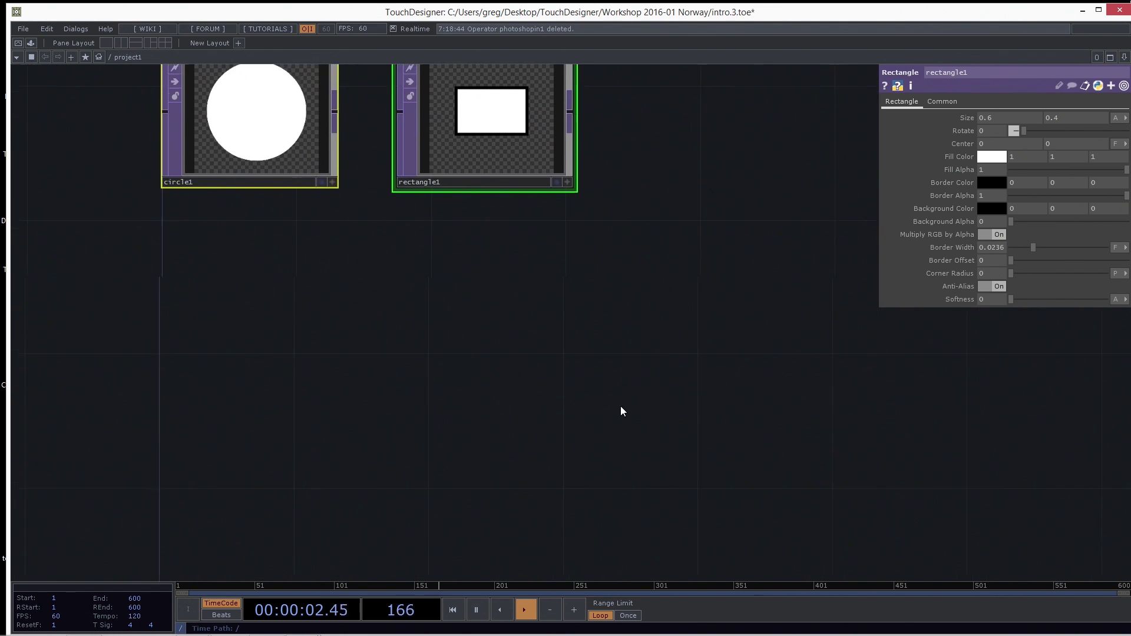
{"action": "scroll", "coordinate": [637, 420], "scroll_direction": "up", "scroll_amount": 10}
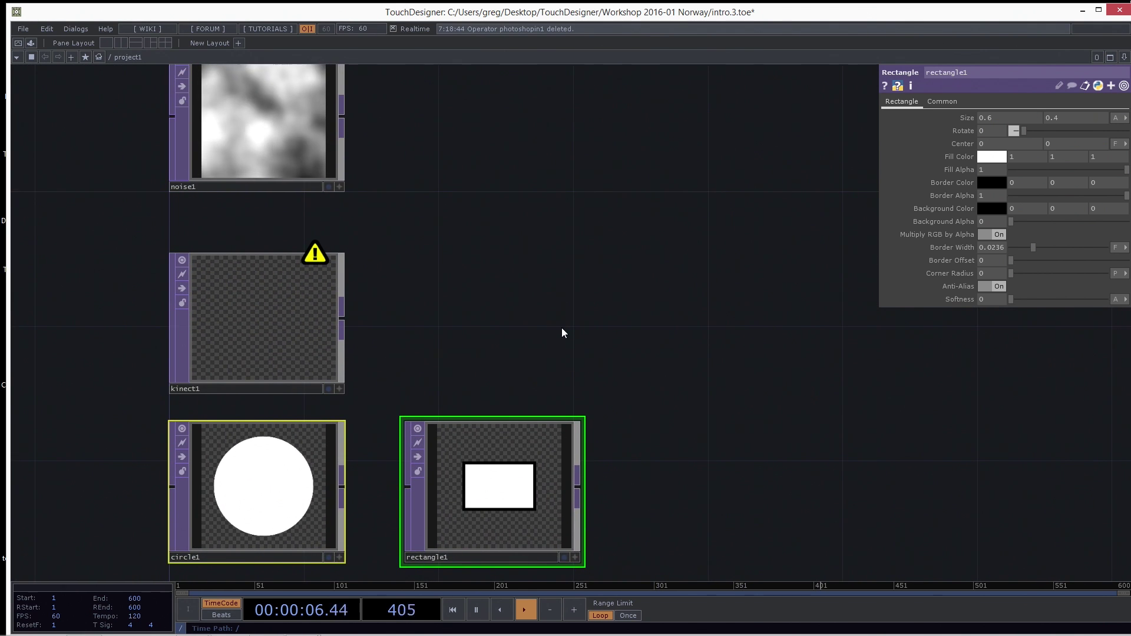
{"action": "left_click_drag", "start_coordinate": [560, 331], "coordinate": [561, 254]}
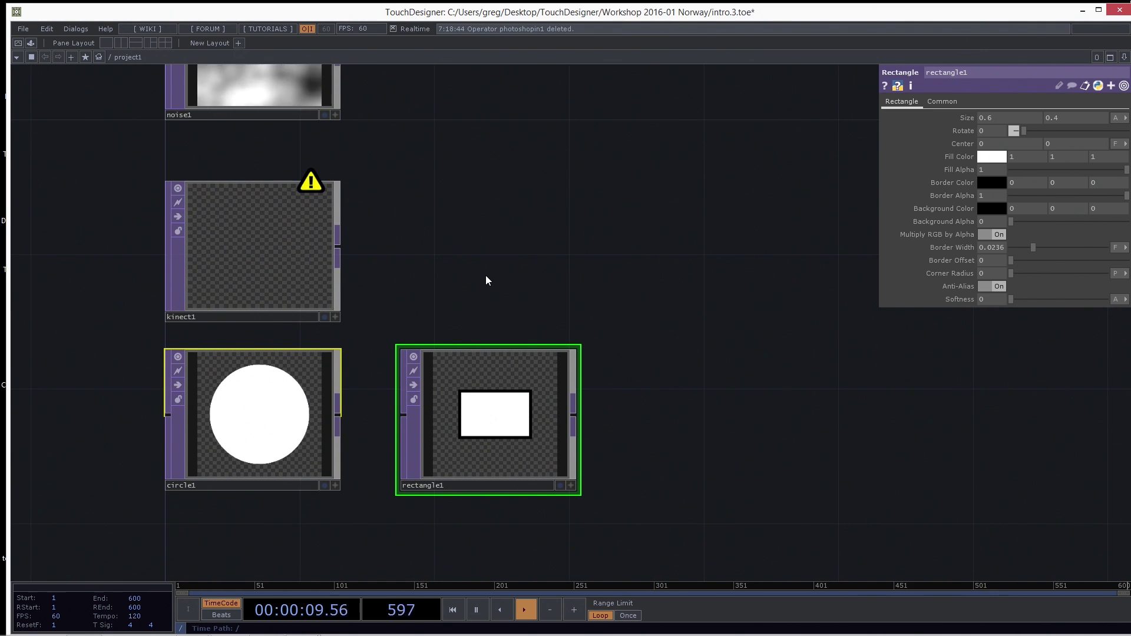
{"action": "key", "text": "Tab"}
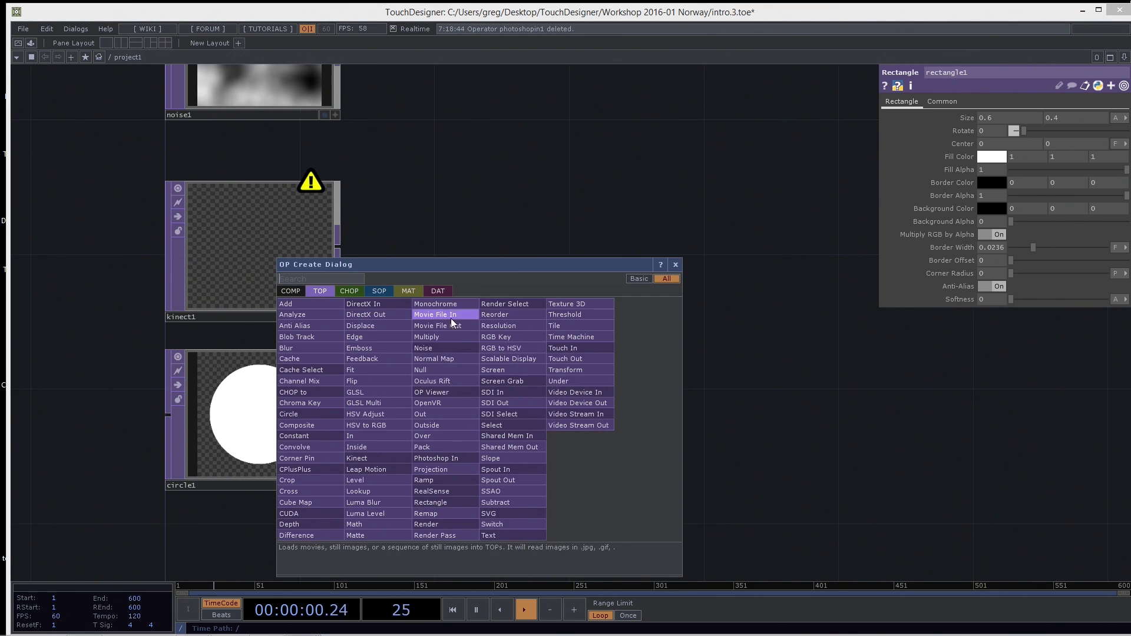
{"action": "left_click", "coordinate": [459, 457]}
{"action": "left_click", "coordinate": [501, 251]}
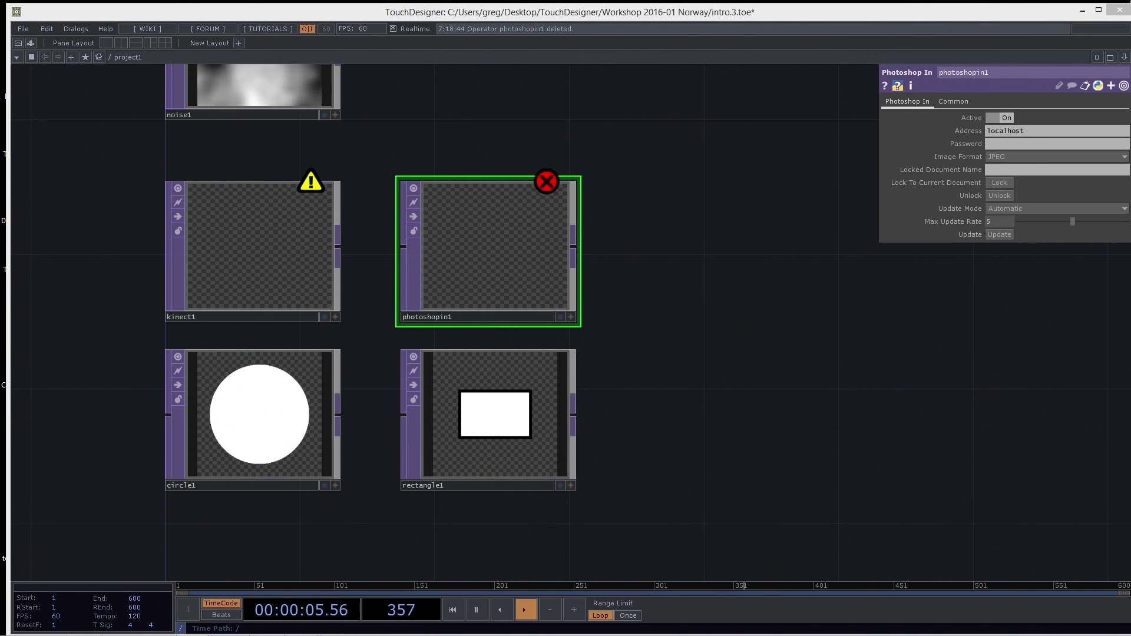
Read the Photoshop Setup instructions in the Photoshop In TOP's help page and return to the network.
{"action": "left_click", "coordinate": [884, 85]}
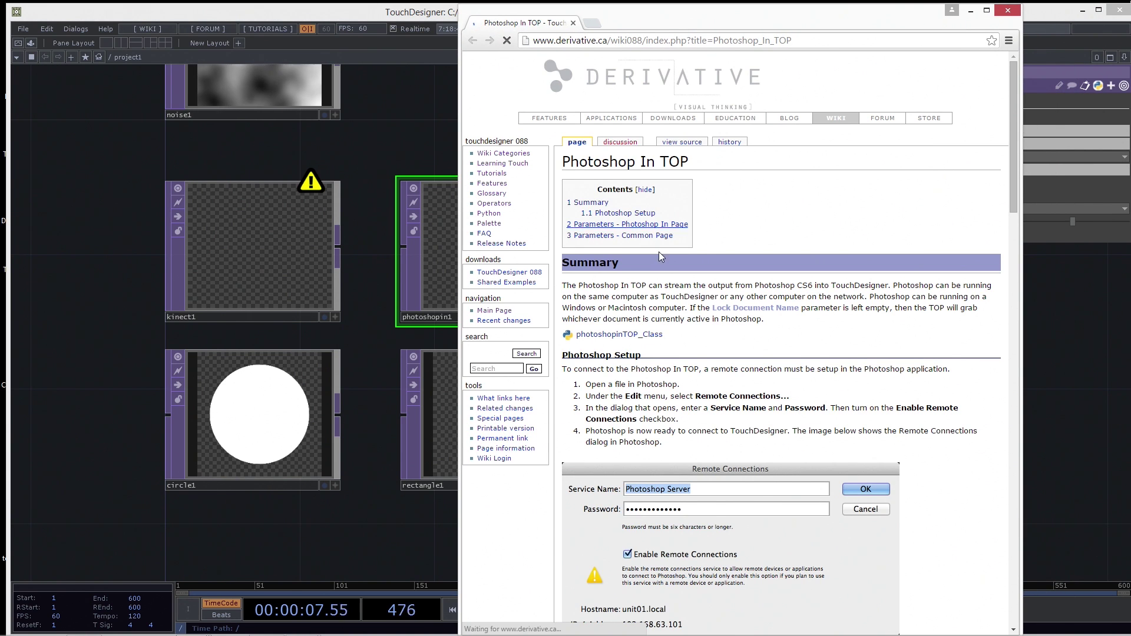
{"action": "scroll", "coordinate": [640, 346], "scroll_direction": "down", "scroll_amount": 3}
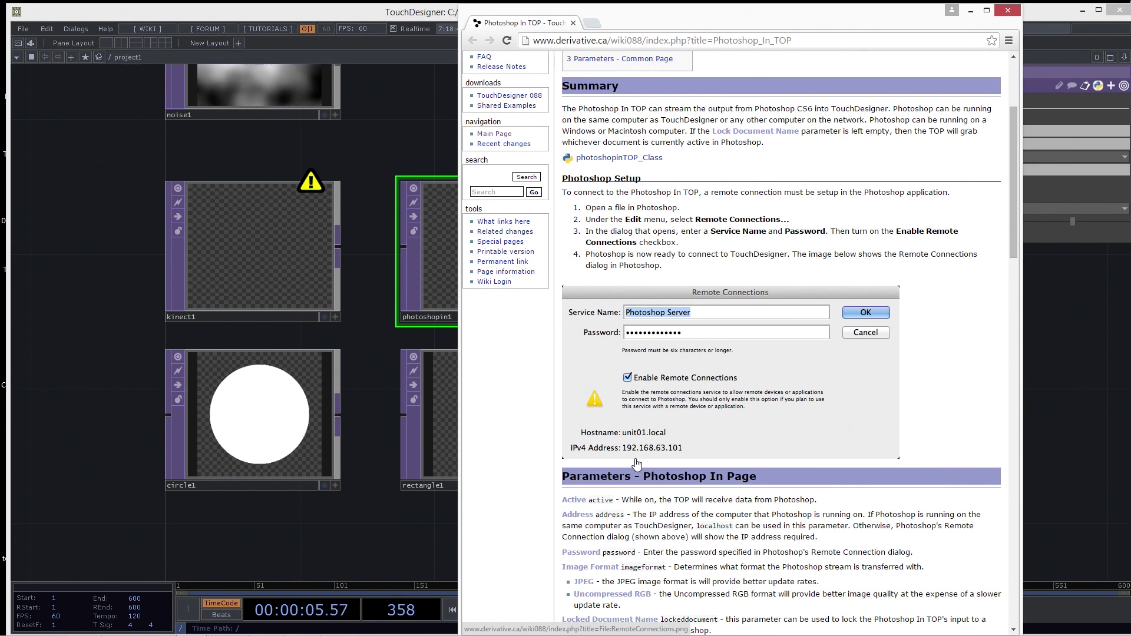
{"action": "left_click", "coordinate": [441, 259]}
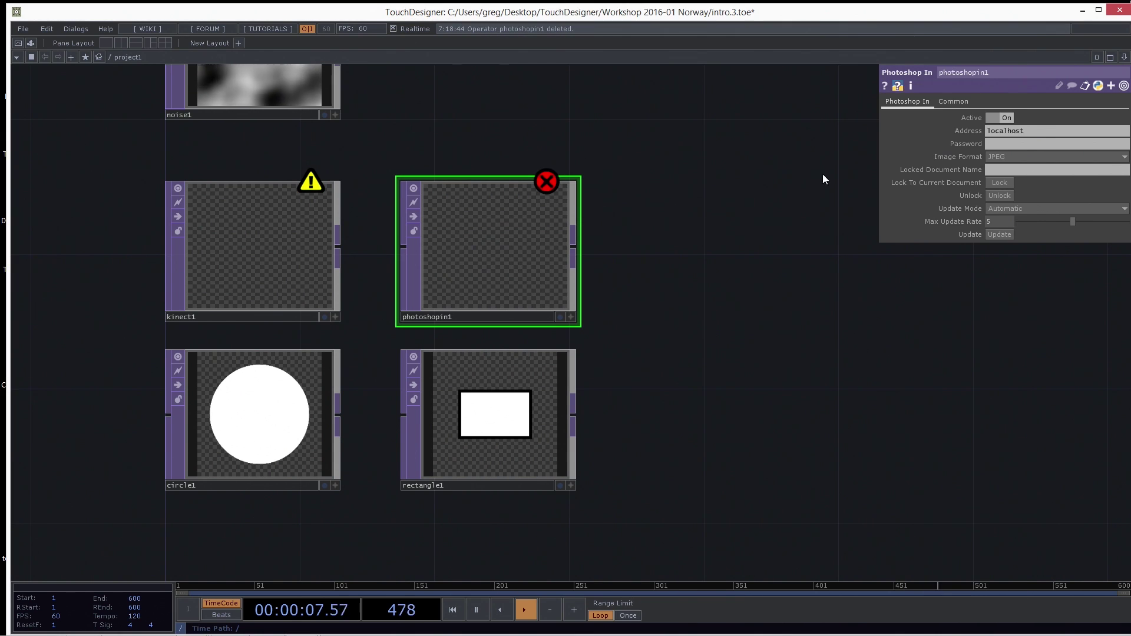